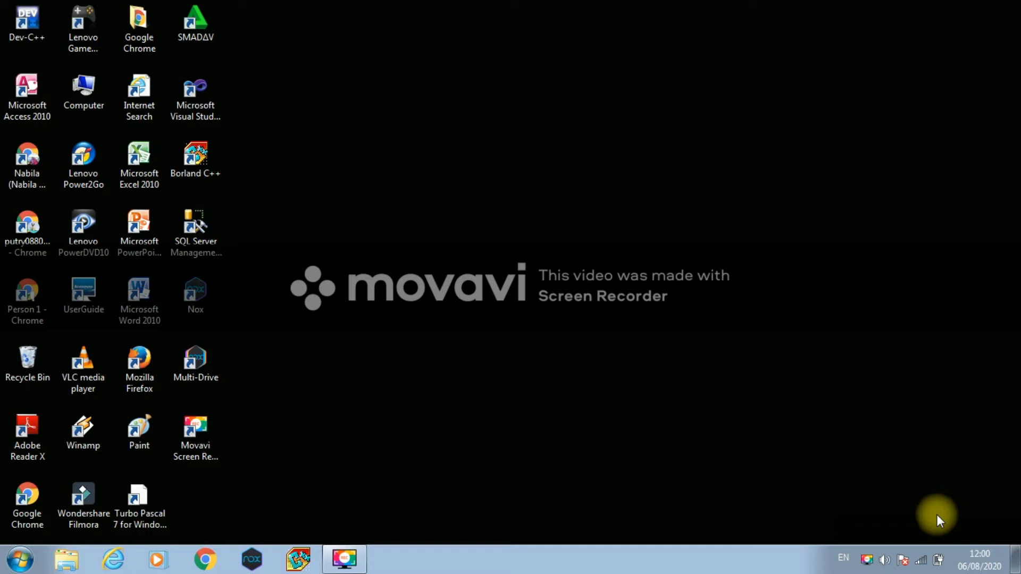
- Launch Microsoft Access 2010 from its desktop shortcut
double_click(39, 103)
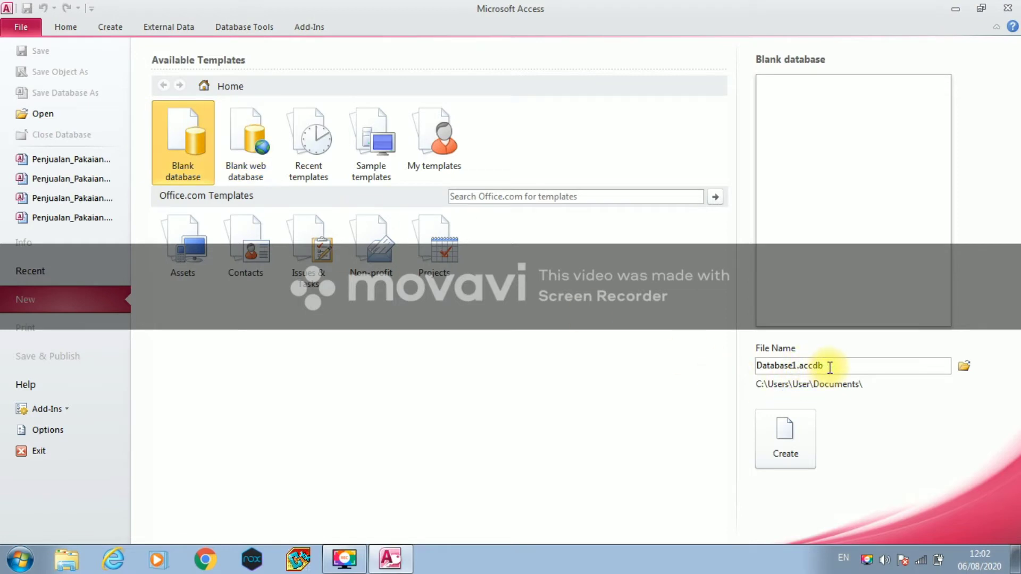
- Replace the default file name with Penjualan_Pakaian3
double_click(829, 367)
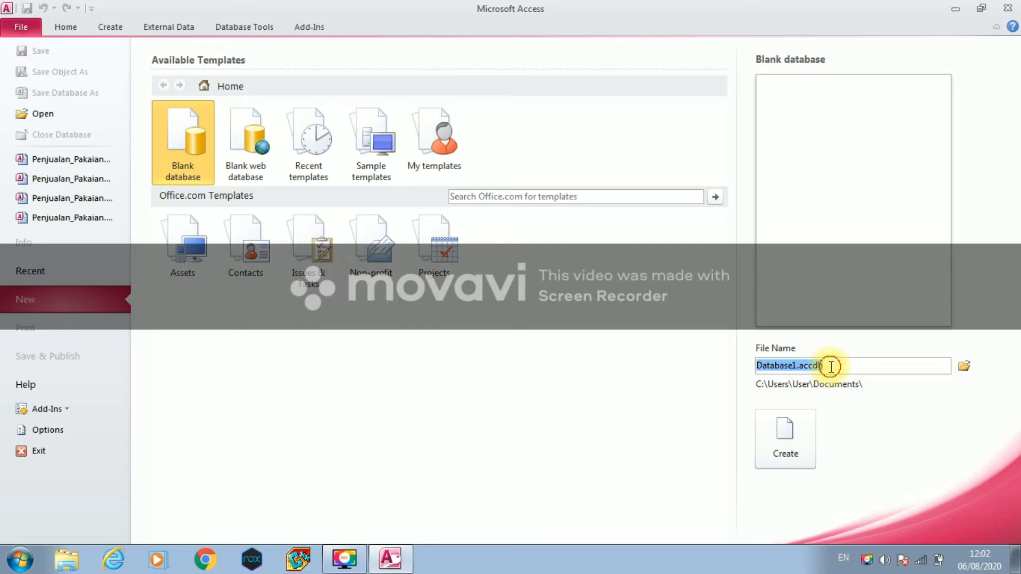
drag(831, 365, 757, 364)
text(P)
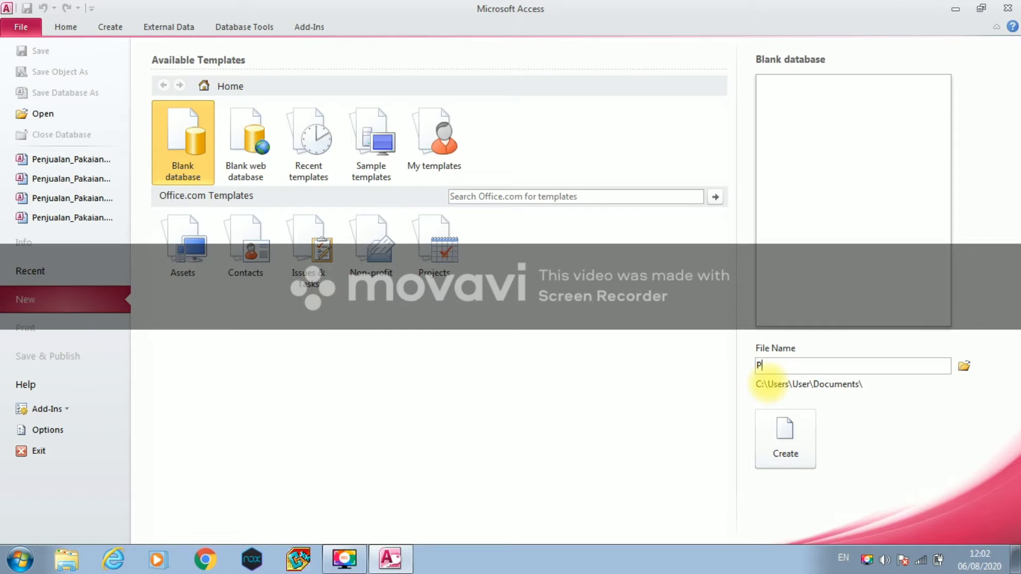
text(enjualan_Pakaian3)
- Set the save location to D:\Basis Data and create the blank database
click(964, 367)
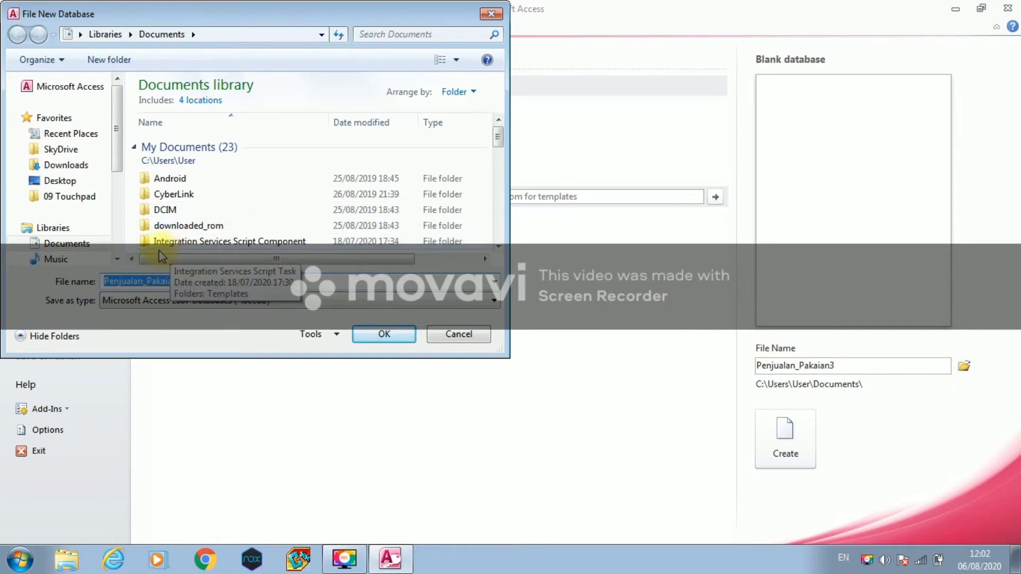
click(118, 259)
scroll(122, 261, down, 3)
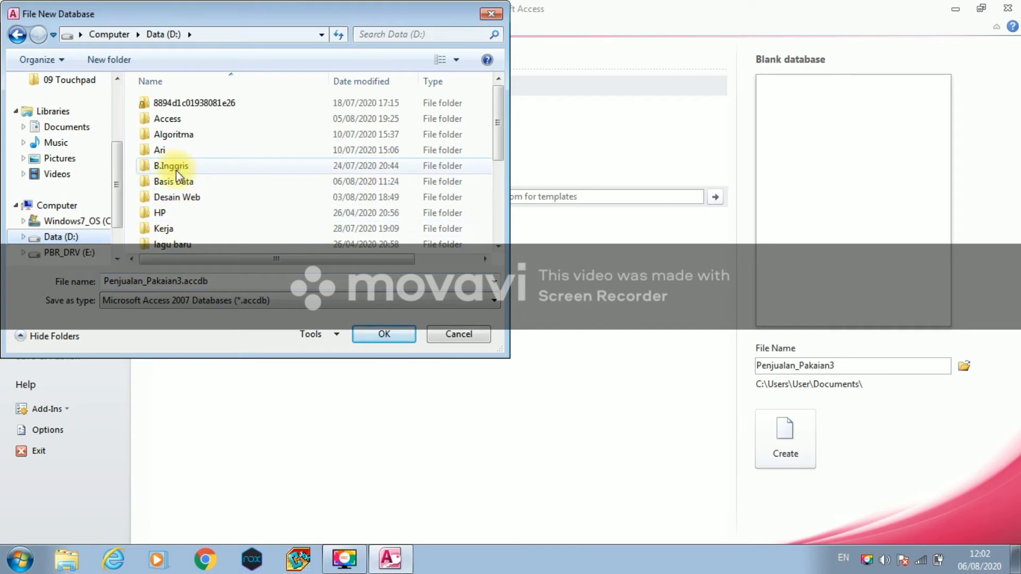
click(180, 181)
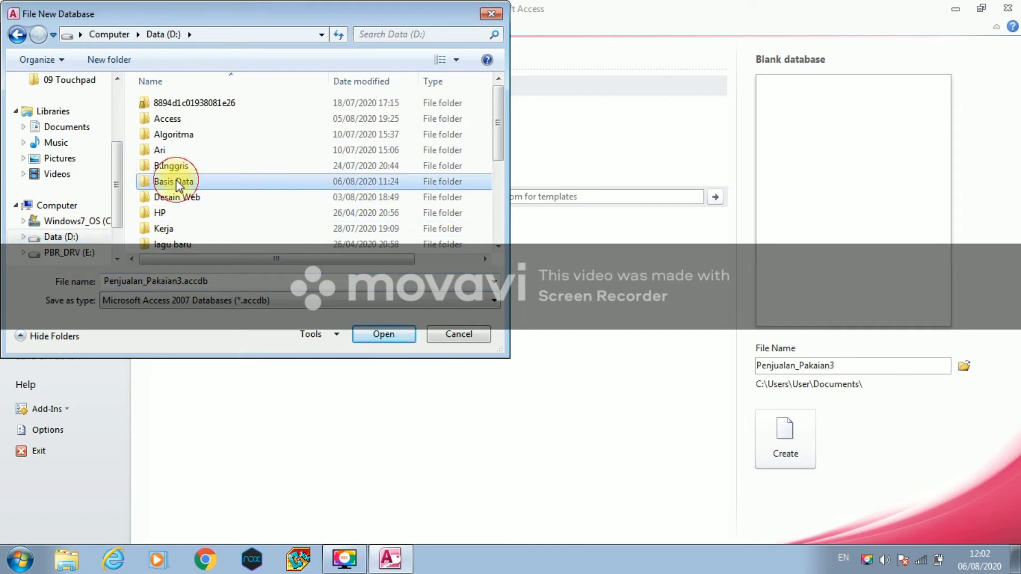
double_click(204, 182)
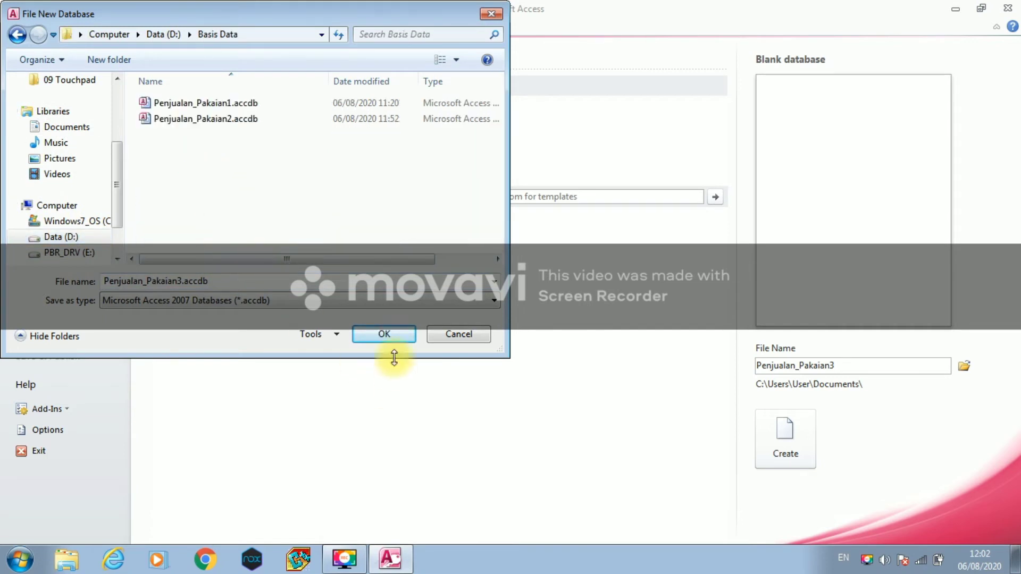
click(384, 333)
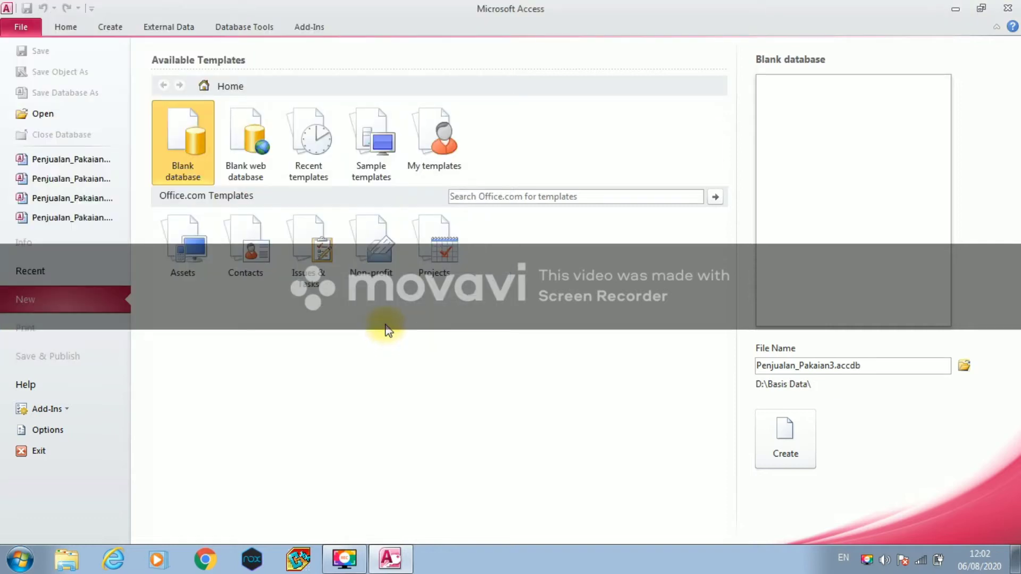
click(767, 429)
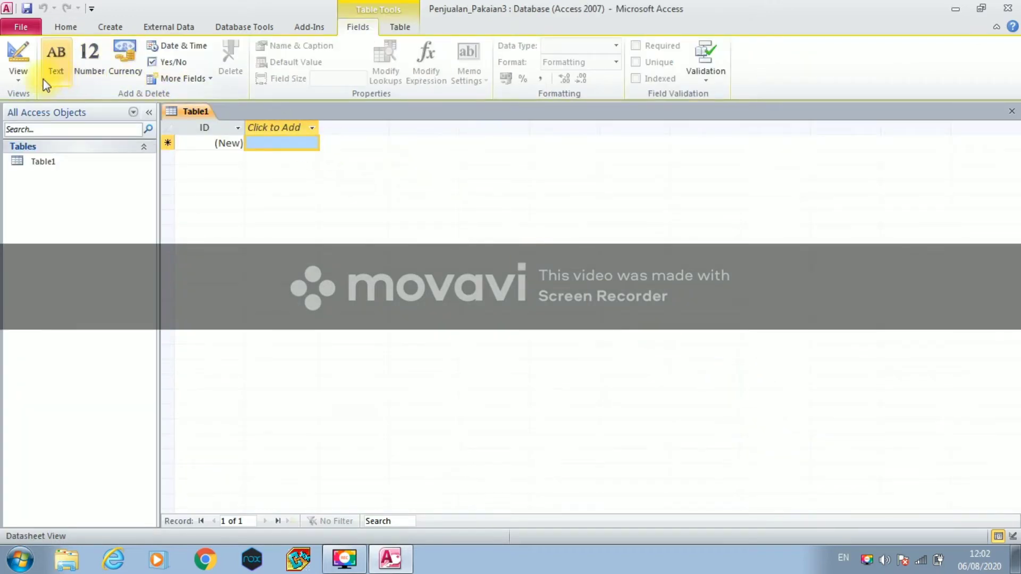
- Switch Table1 to Design View, saving it as Penjualan_Barang
click(18, 75)
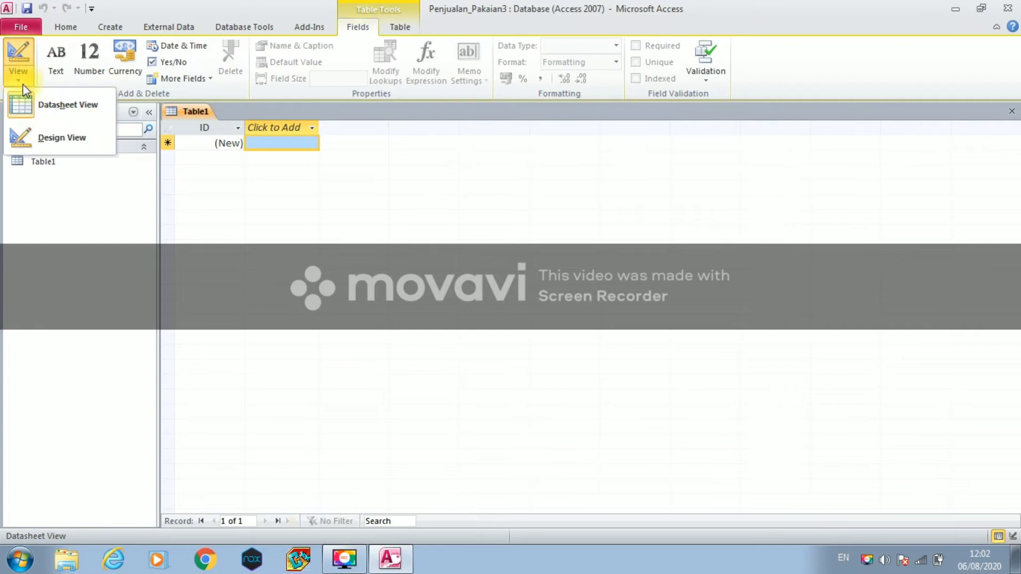
click(45, 141)
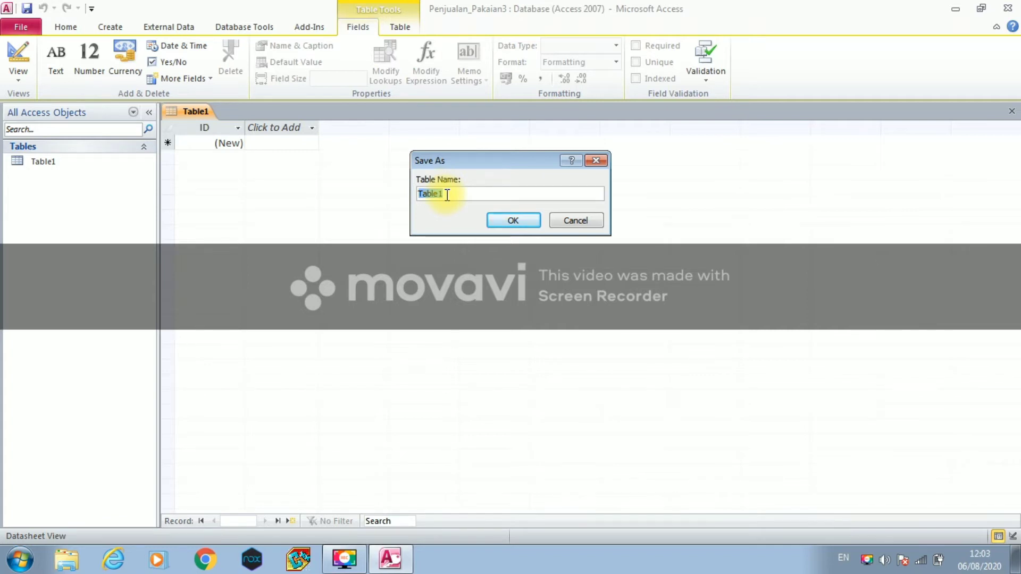
text(Penjualan_Barang)
click(491, 219)
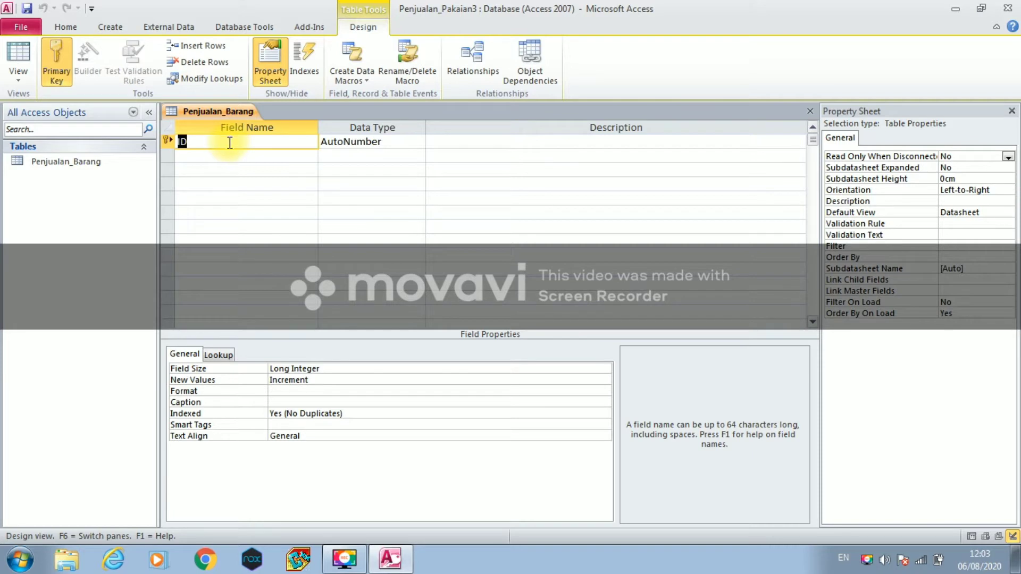
key(Caps_Lock)
- Rename the key field to Nomor and add Id_Barang and Nama_Barang as Text fields
text(N)
key(Caps_Lock)
text(omor)
click(198, 154)
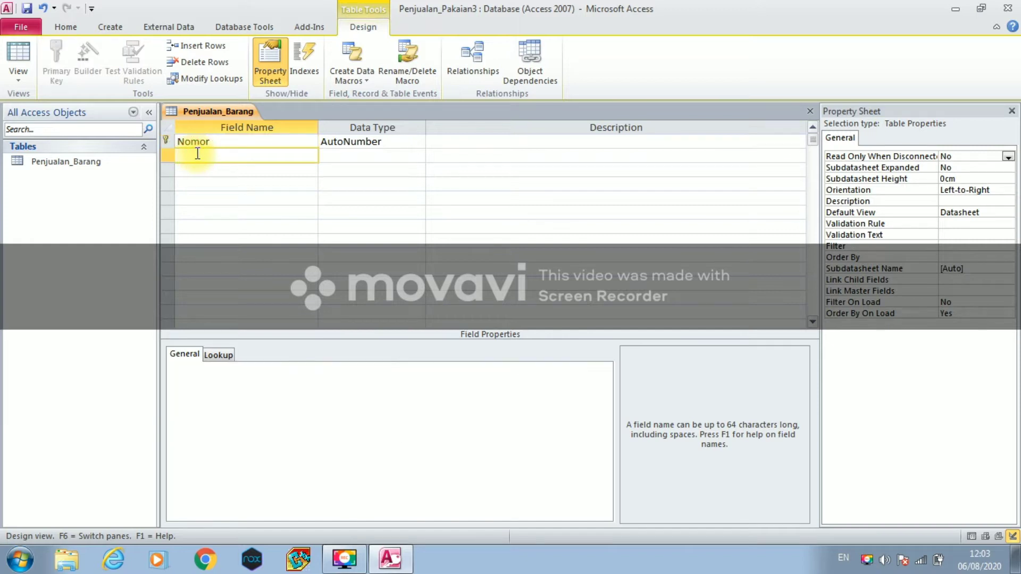
text(Id_Barang)
click(328, 159)
click(242, 170)
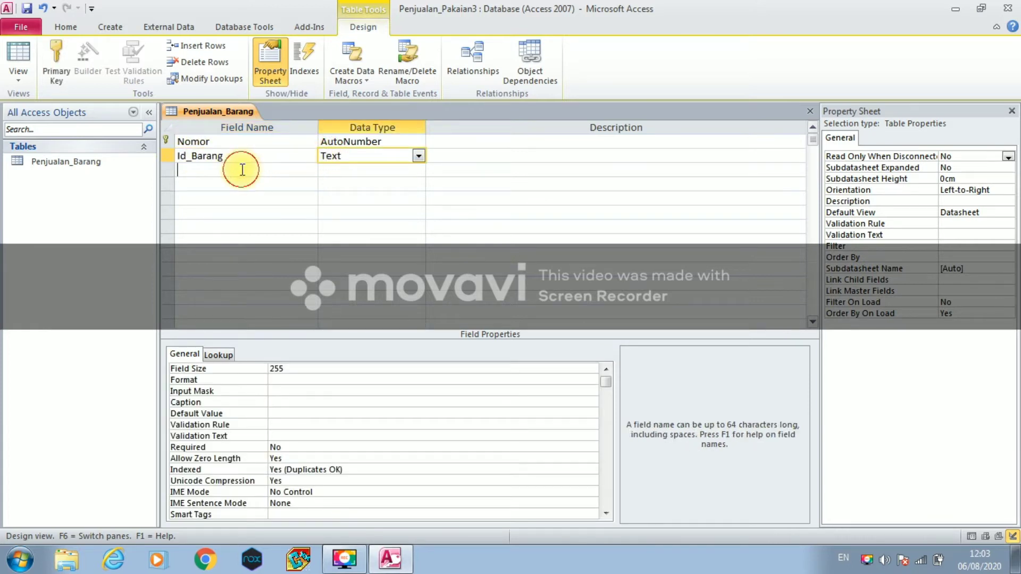
text(Nam)
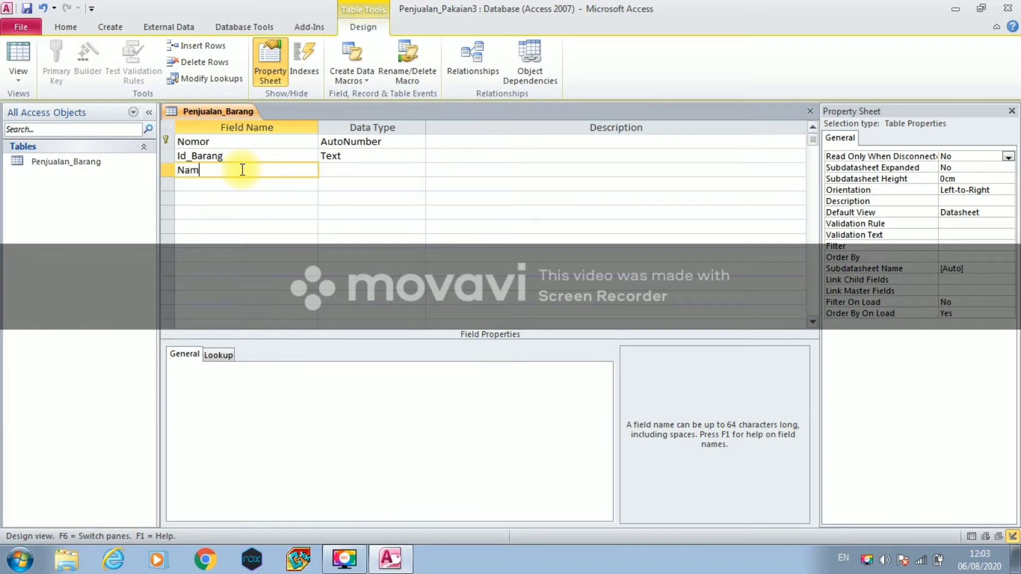
text(a_Baranag)
key(BackSpace)
key(BackSpace)
text(g)
click(330, 171)
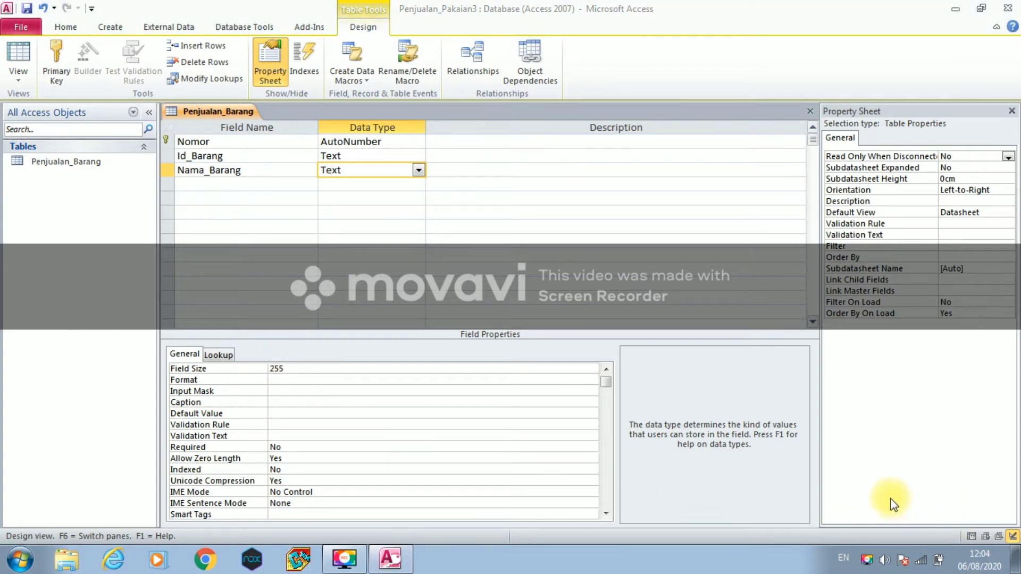
- Add Harga as a Currency field and Stok as a Number field
click(275, 184)
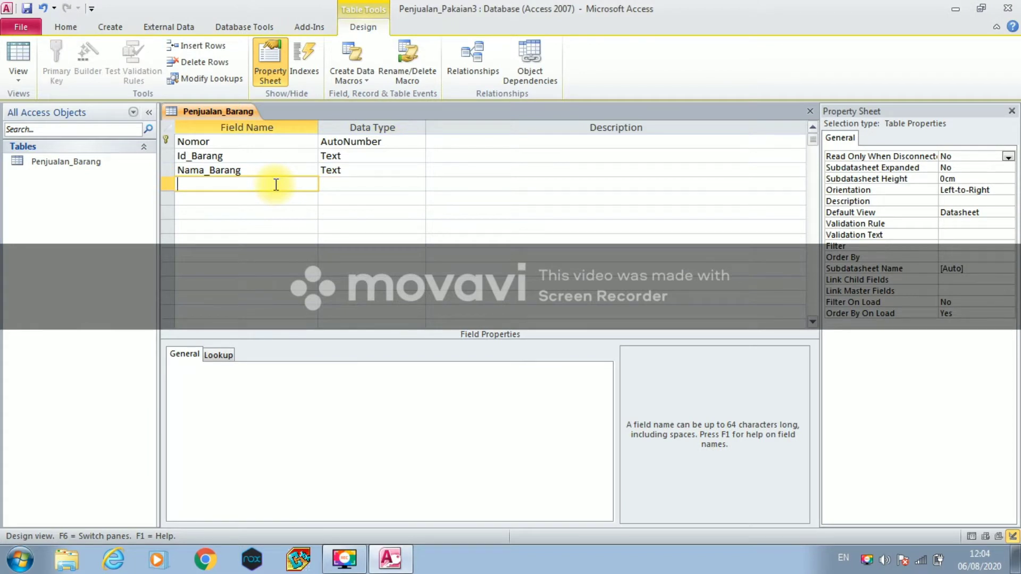
text(Harga)
click(353, 184)
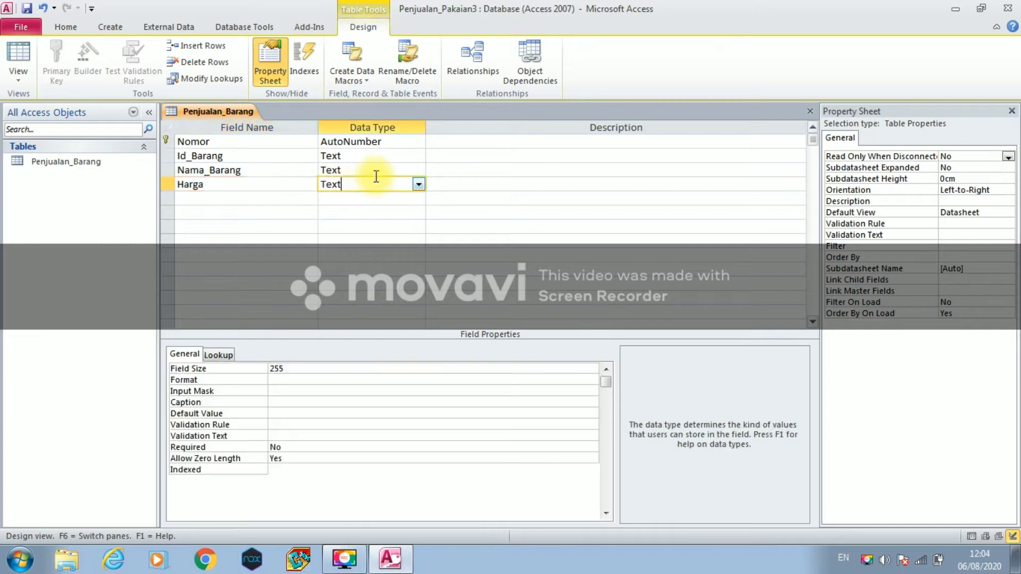
click(418, 184)
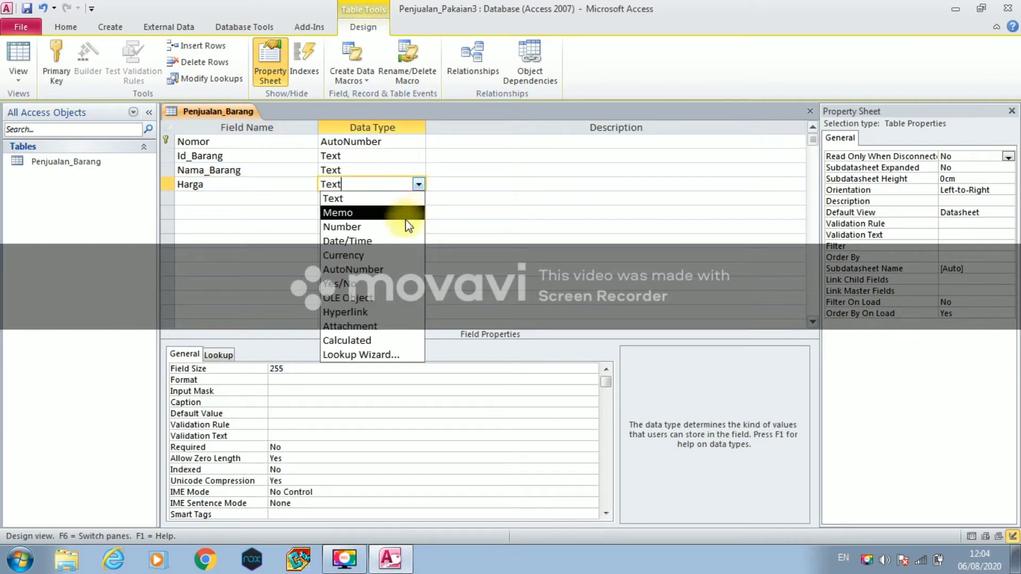
click(398, 253)
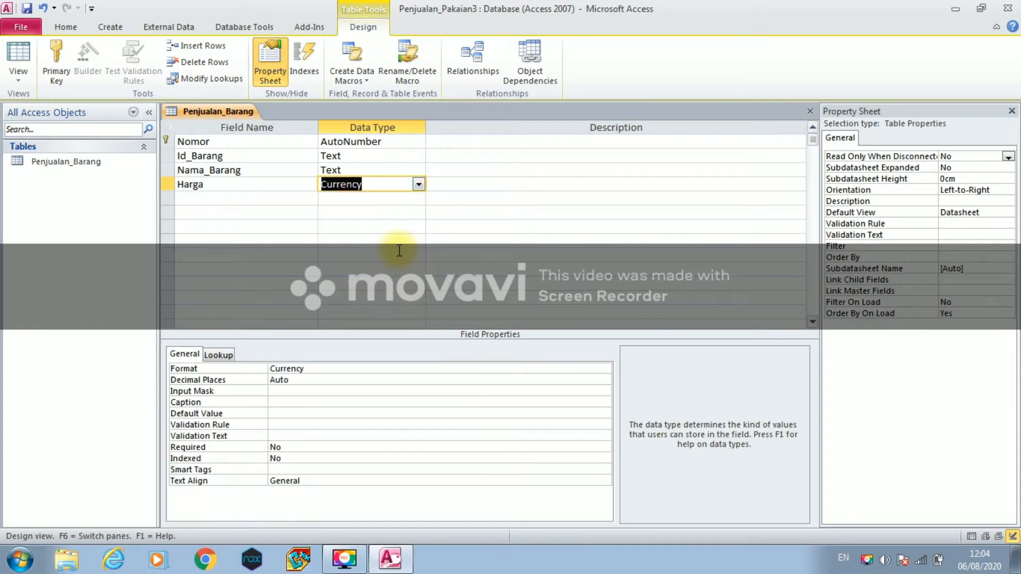
click(183, 198)
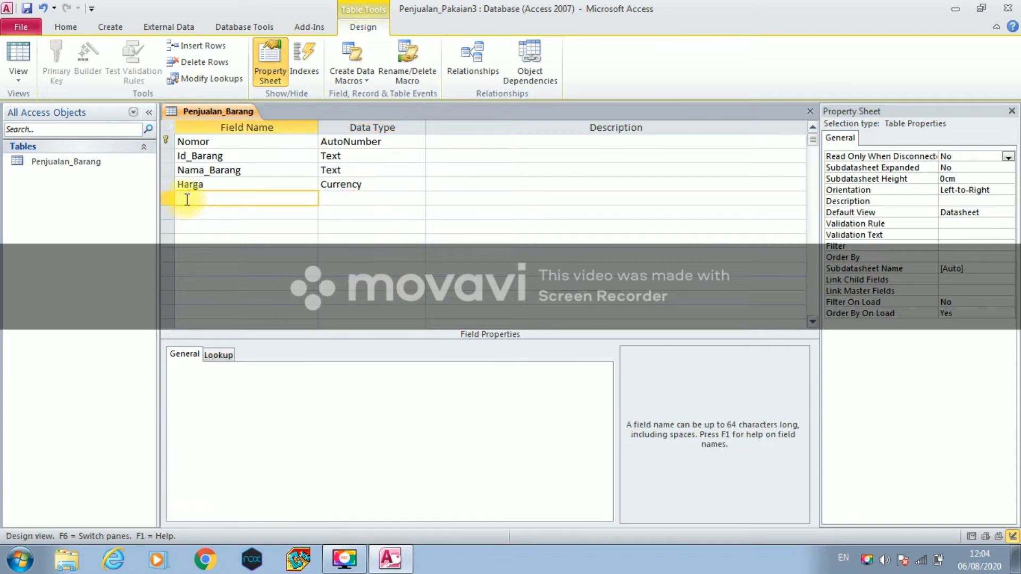
text(Stok)
click(334, 199)
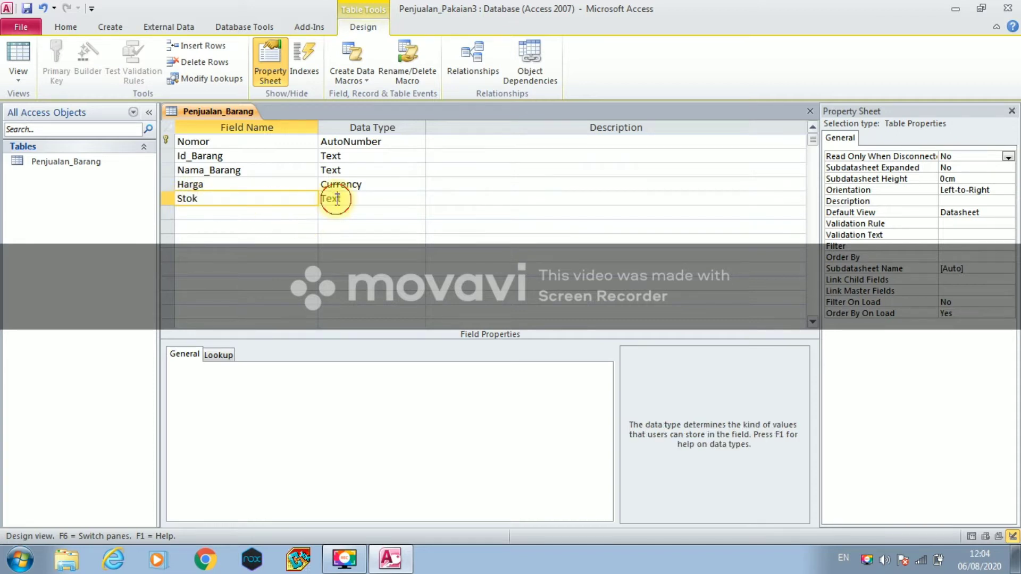
click(420, 198)
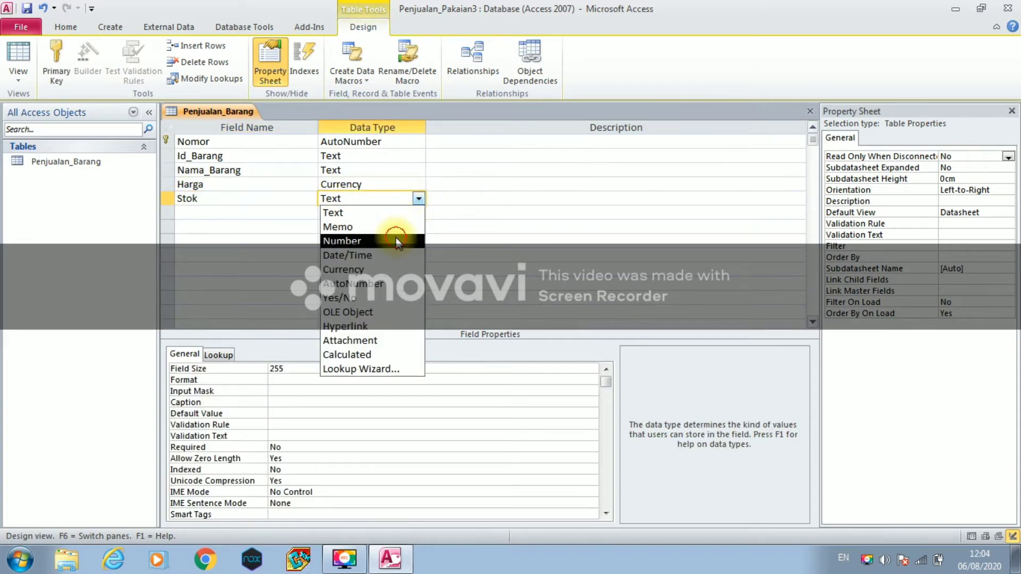
click(396, 239)
- Enter Id_Supplier as the sixth field name
click(213, 212)
key(Caps_Lock)
text(I)
key(Caps_Lock)
text(d)
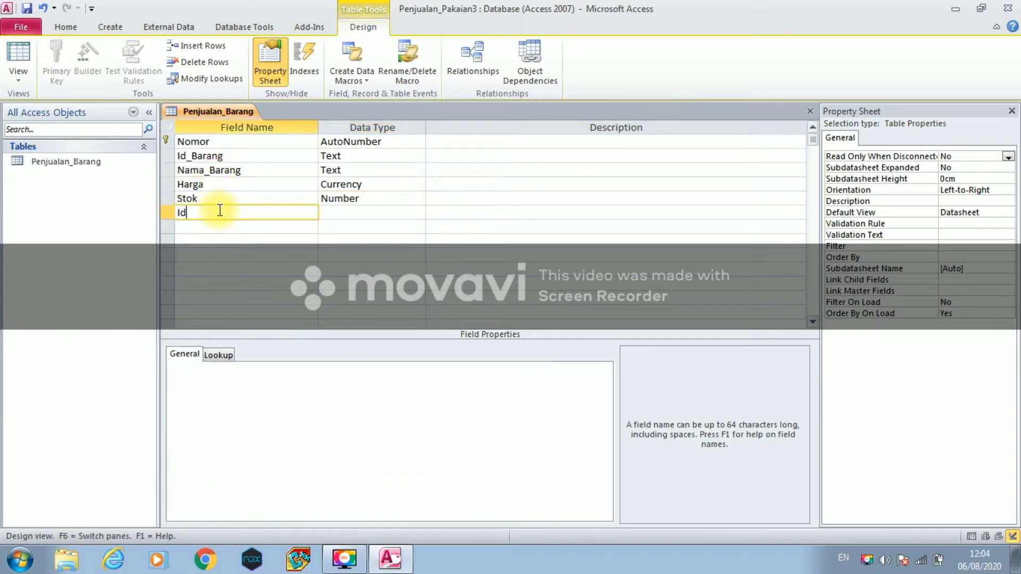
text(_)
key(Caps_Lock)
text(S)
key(Caps_Lock)
text(upplier)
- Give Id_Supplier the Text type, then save and close the Penjualan_Barang design
click(373, 215)
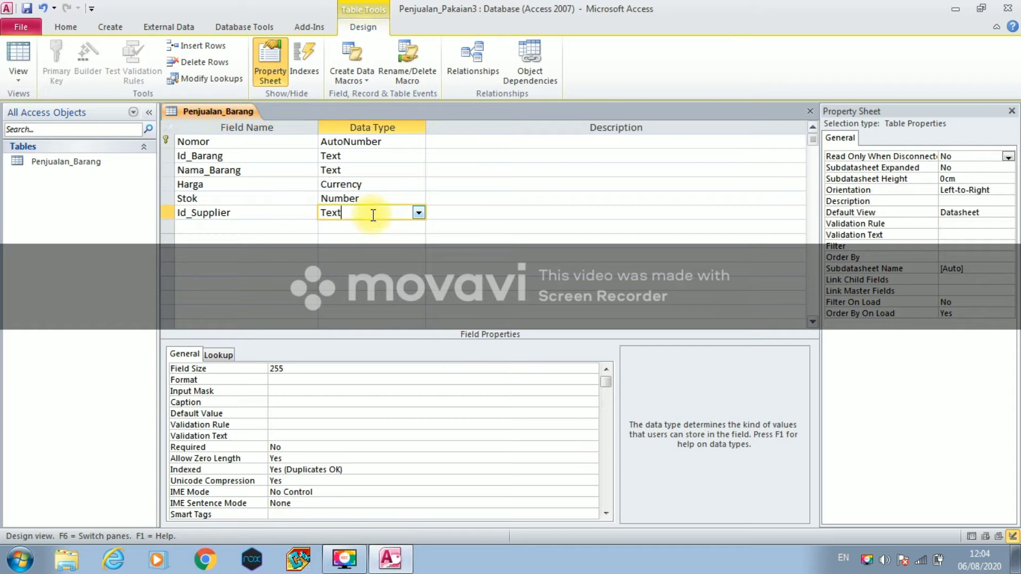
right_click(243, 113)
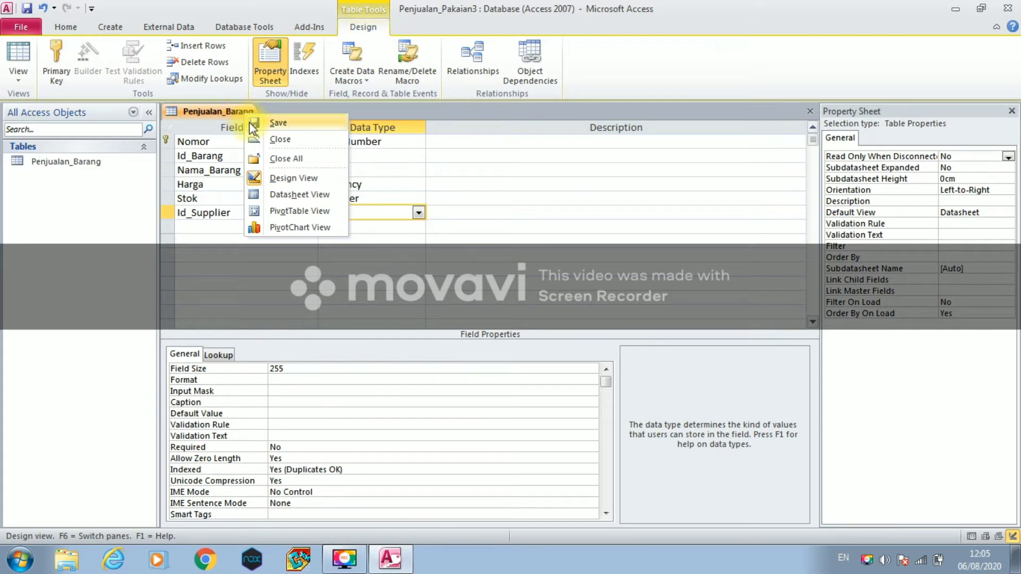
click(250, 124)
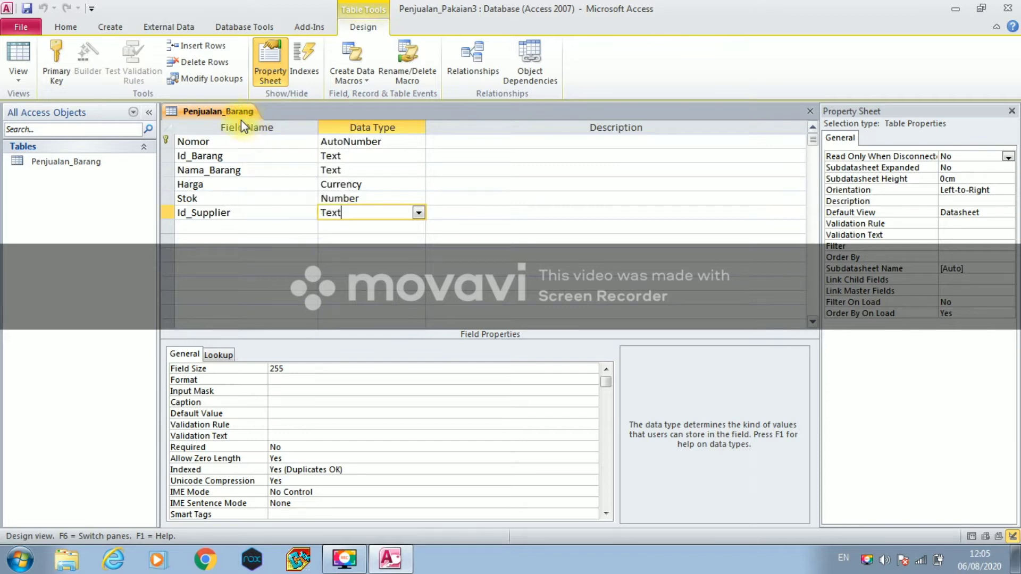
right_click(230, 111)
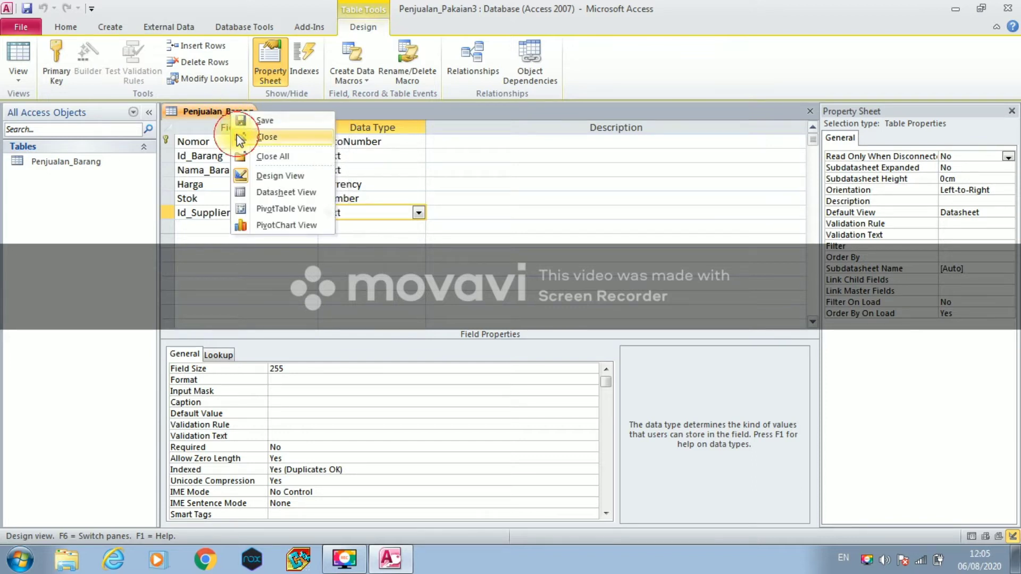
click(239, 138)
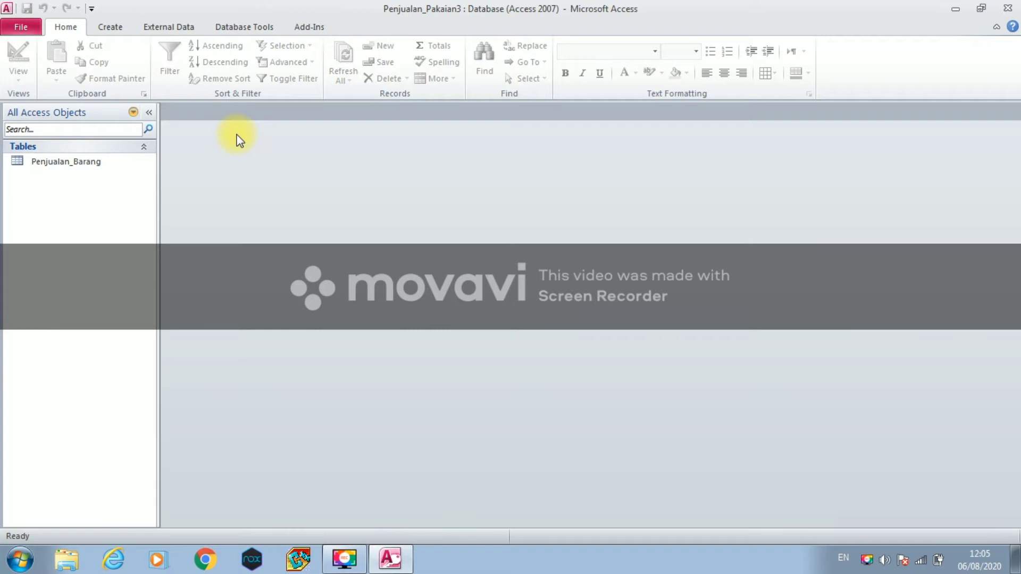
- Create a new blank table and keep it in Design View
click(108, 27)
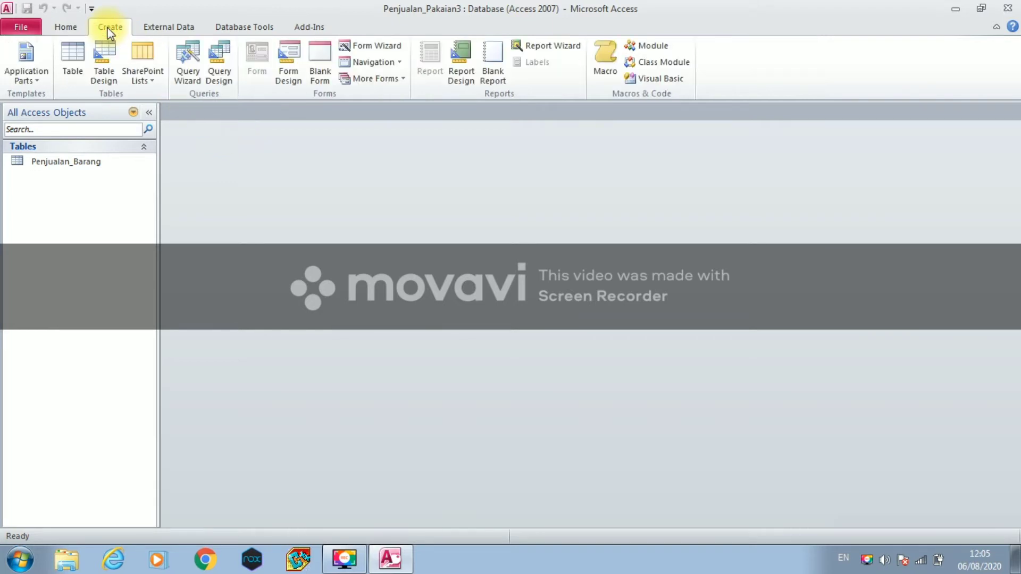
click(107, 66)
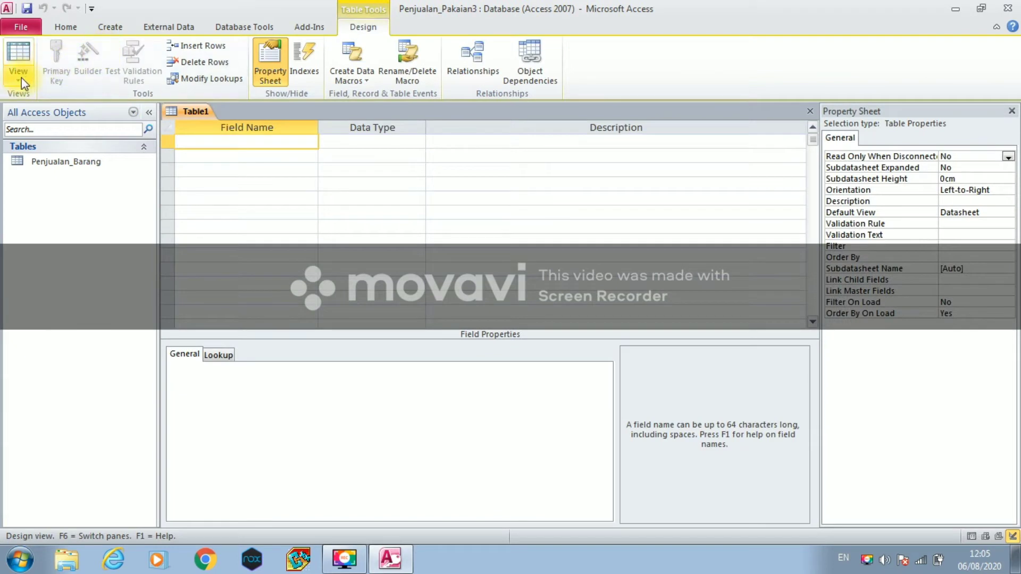
click(21, 77)
click(49, 202)
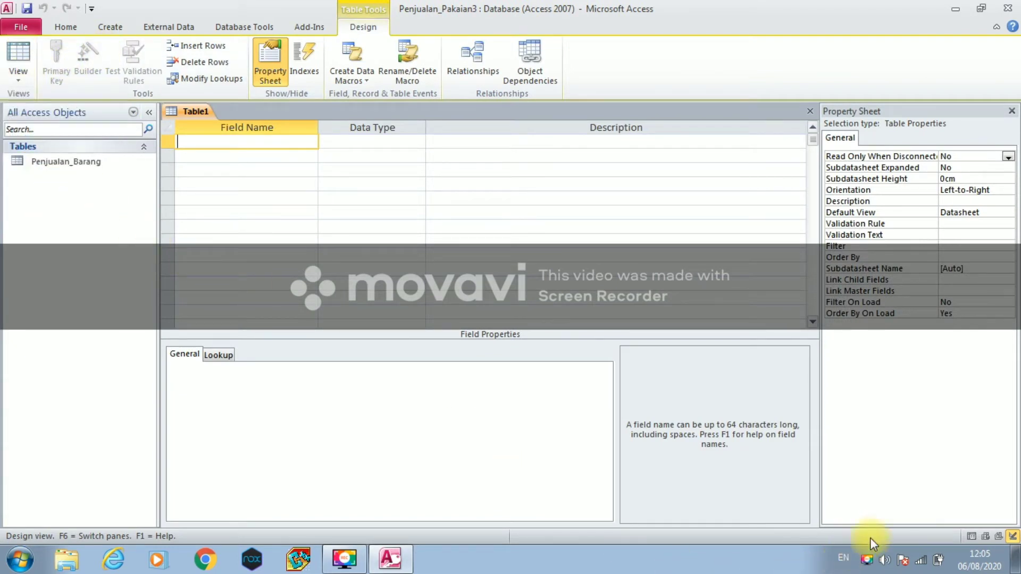
- Add Nomor as an AutoNumber field and make it the primary key
click(205, 140)
key(Caps_Lock)
text(N)
key(Caps_Lock)
text(omo)
text(r)
click(333, 141)
click(418, 142)
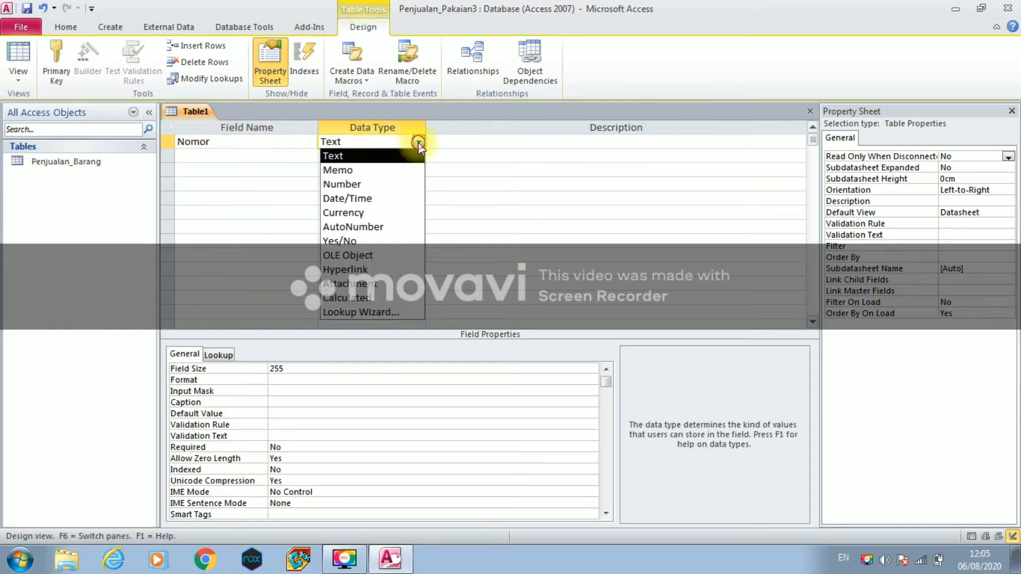
click(398, 226)
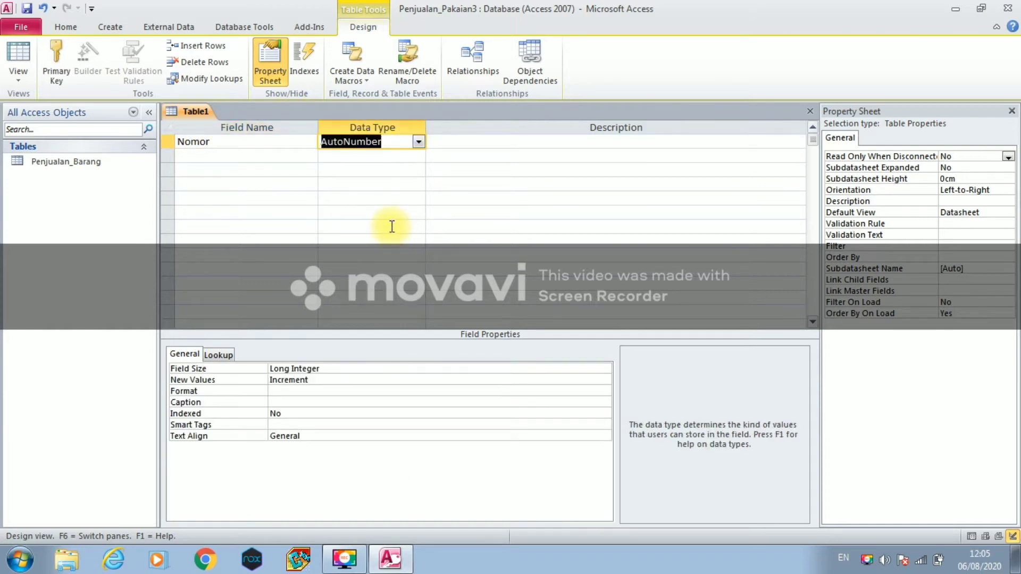
click(167, 142)
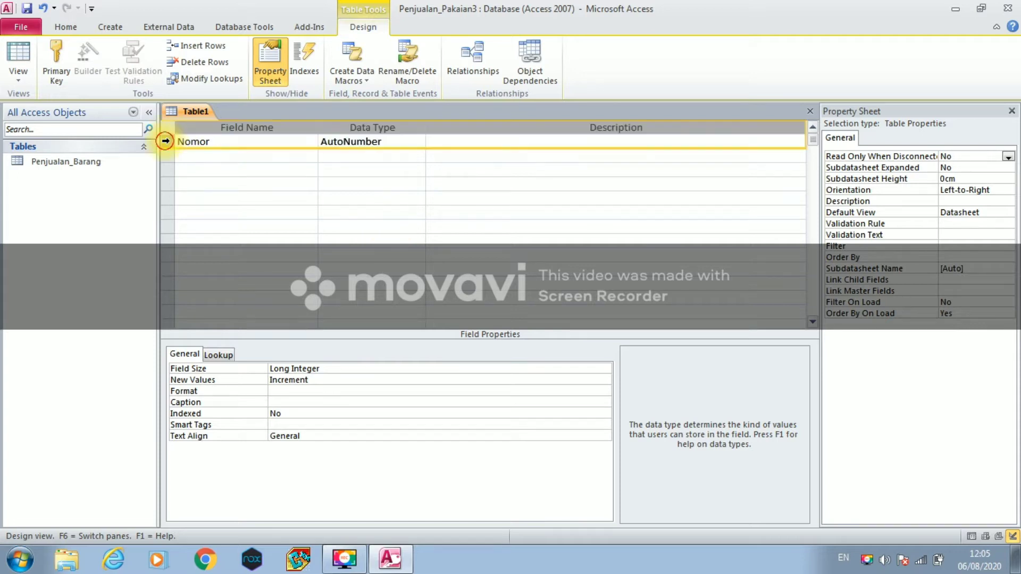
right_click(166, 142)
click(172, 152)
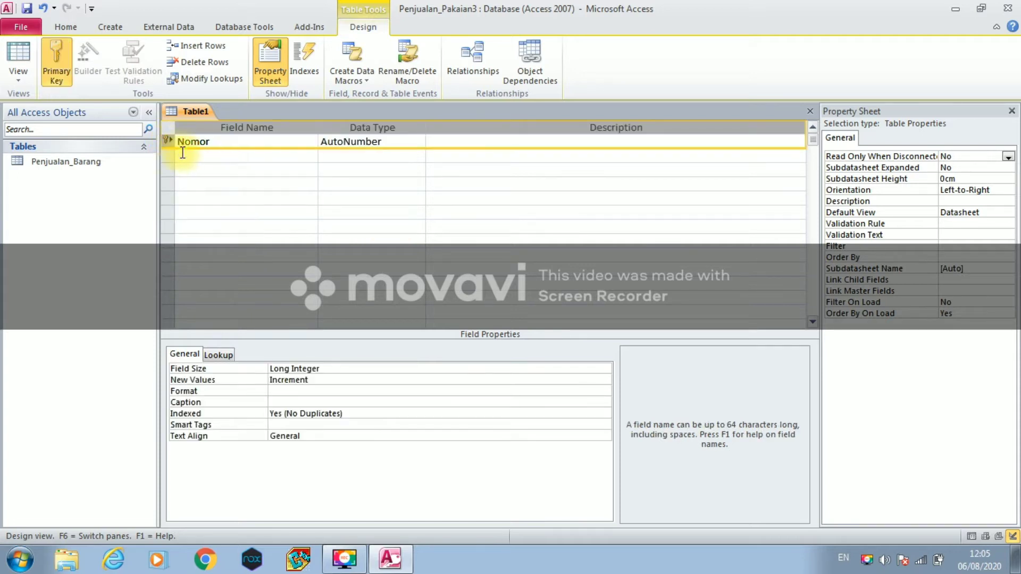
- Add Id_Supplier and Nama_Supplier as Text fields
click(182, 158)
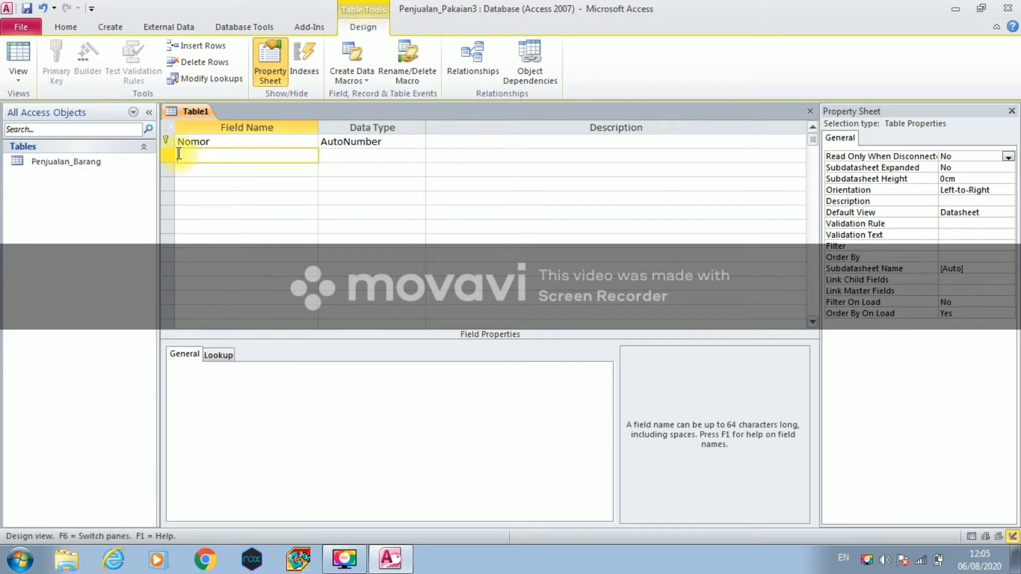
text(Id_Supplier)
click(364, 155)
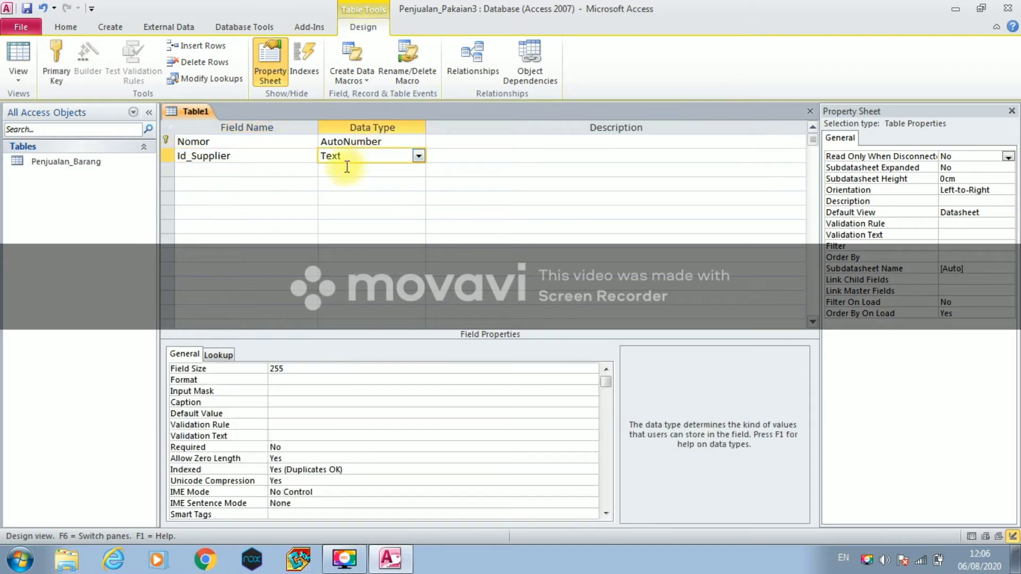
click(276, 171)
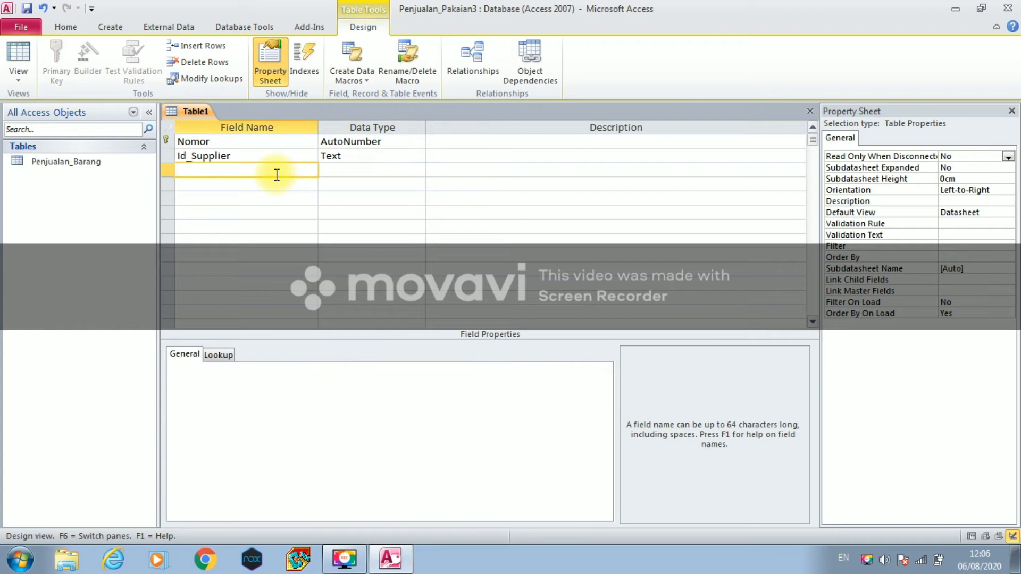
key(Caps_Lock)
text(N)
key(Caps_Lock)
text(ama_)
key(Caps_Lock)
text(S)
key(Caps_Lock)
text(upplier)
click(326, 171)
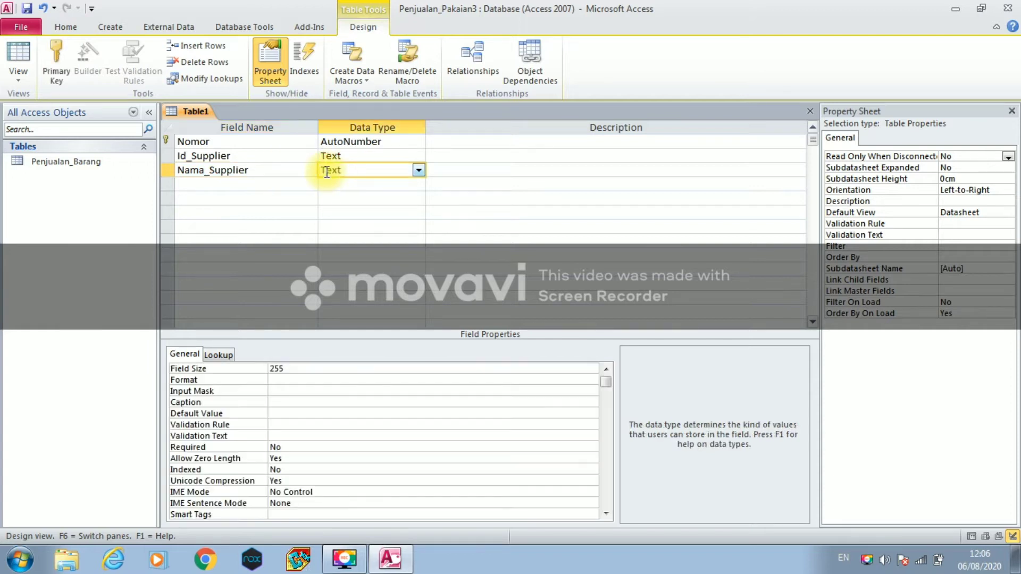
- Add Nomor_Telepon and Alamat as Text fields
click(252, 180)
key(Caps_Lock)
text(N)
key(Caps_Lock)
text(omot)
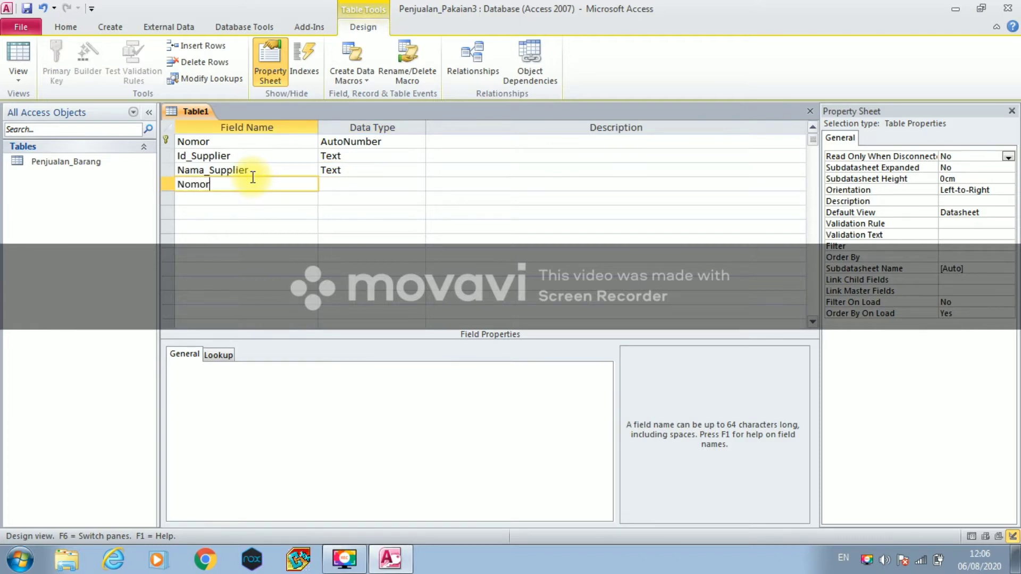
text(_Telepon)
click(337, 183)
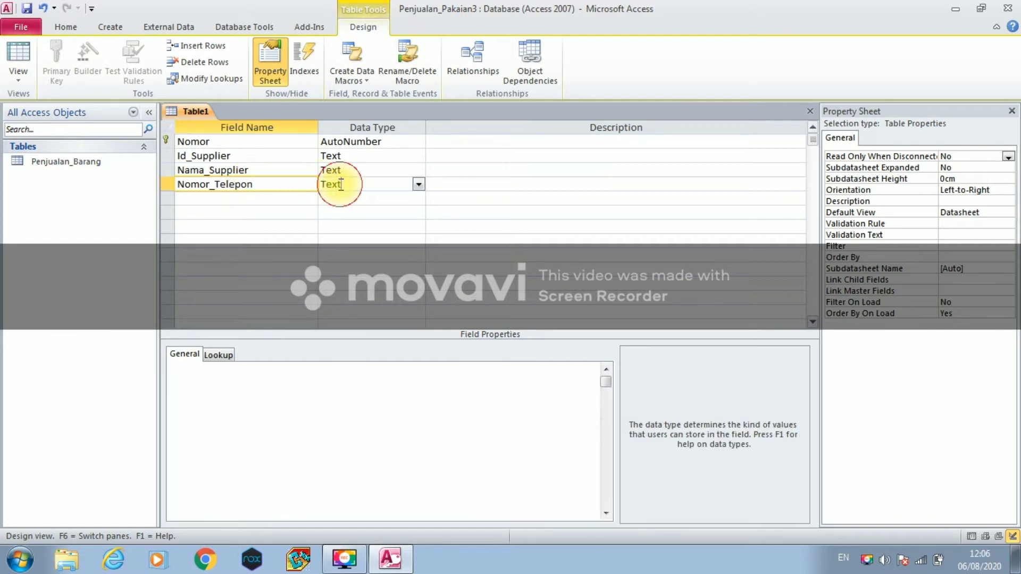
click(252, 201)
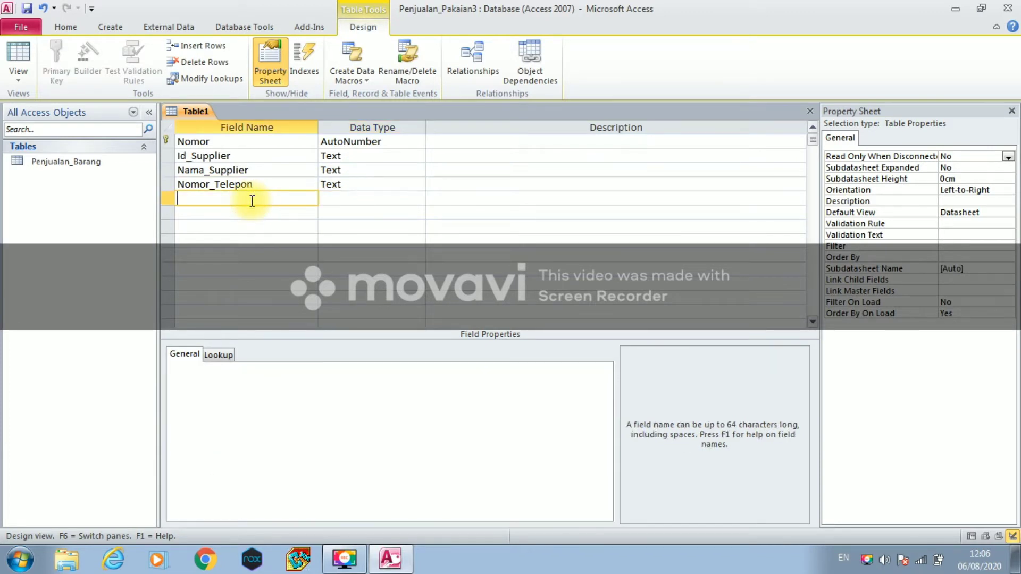
key(Caps_Lock)
text(A)
key(Caps_Lock)
text(lamat)
click(345, 199)
right_click(204, 124)
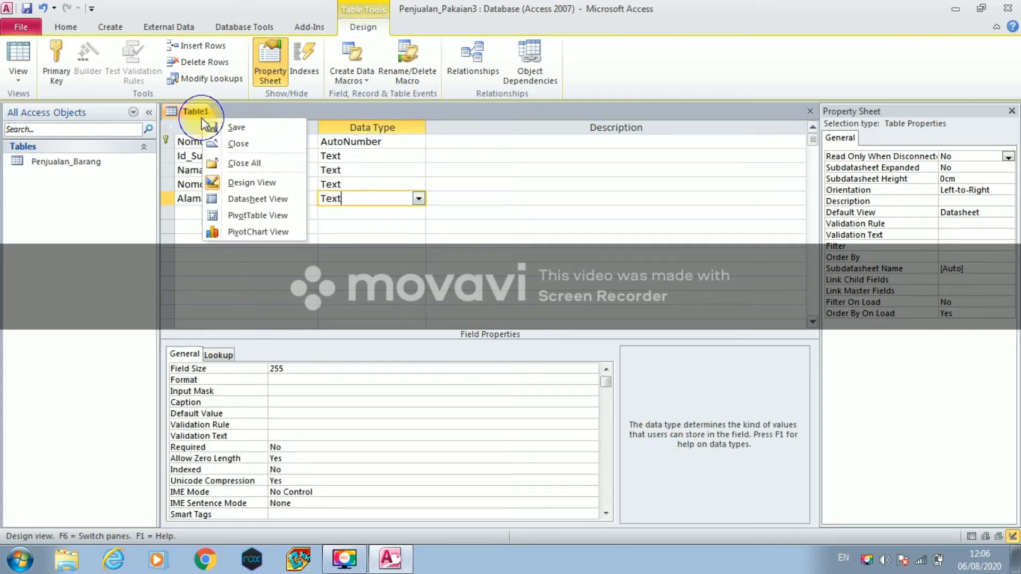
- Save Table1 under the name Penjualan_Supplier, then close its design
click(216, 128)
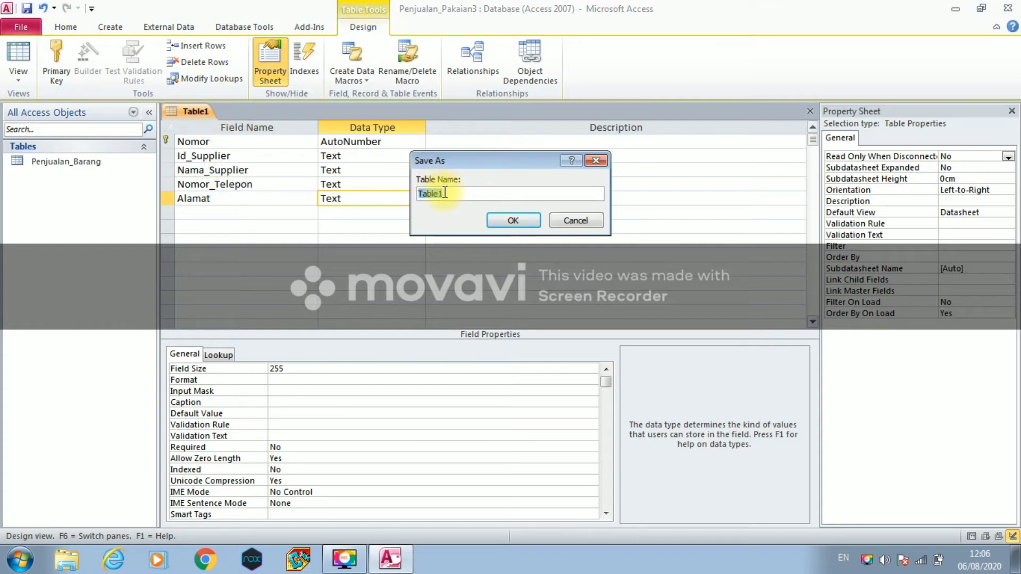
text(Penjualan_Supplier)
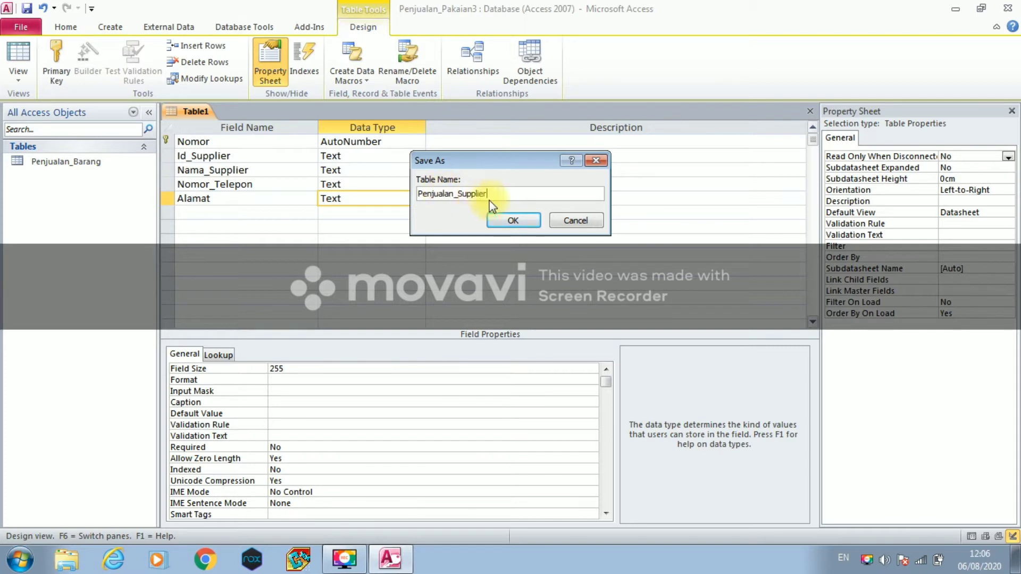
click(513, 220)
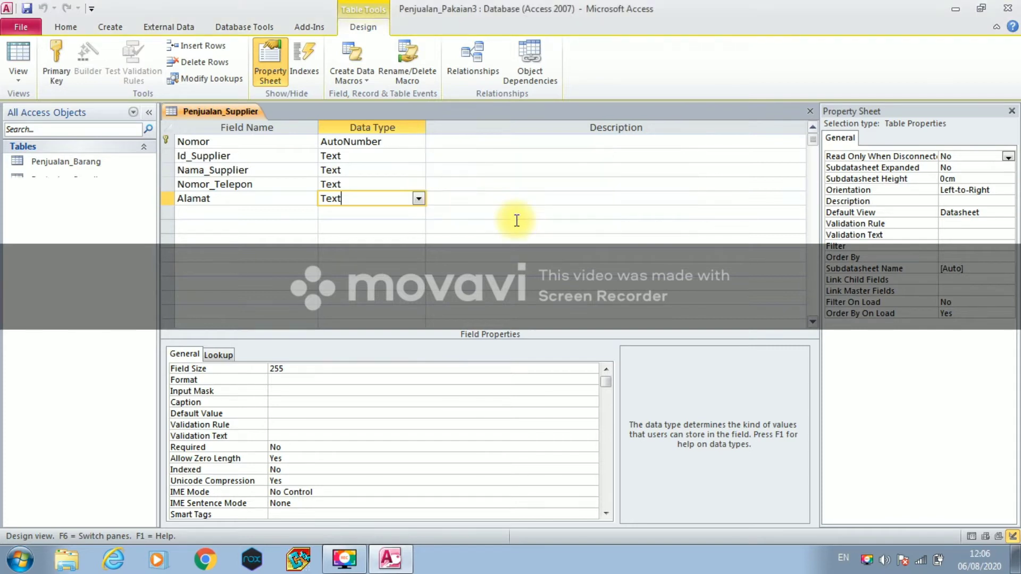
right_click(231, 109)
click(240, 135)
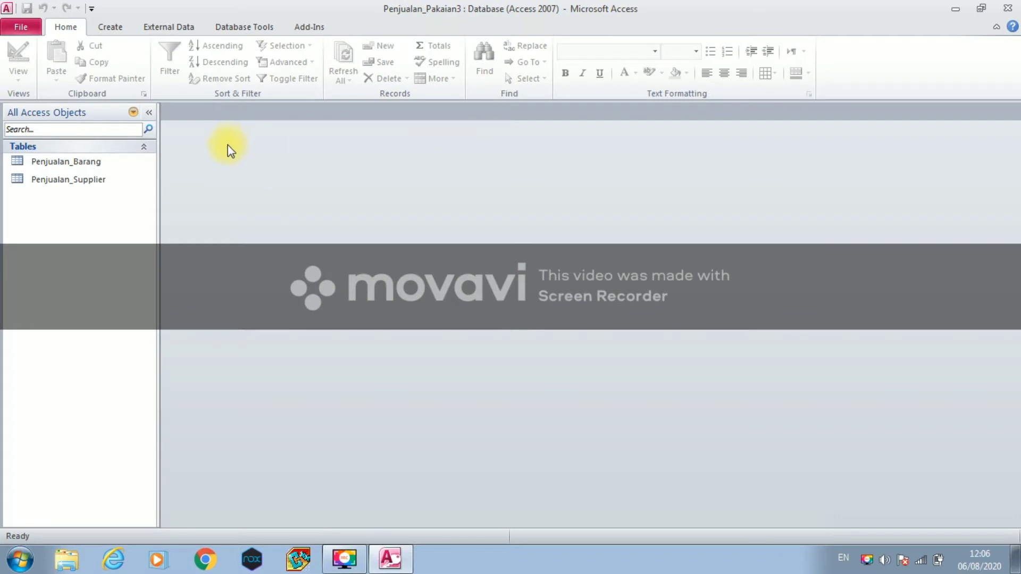
- Start a new table in Design View with Nomor as AutoNumber primary key
click(112, 29)
click(109, 77)
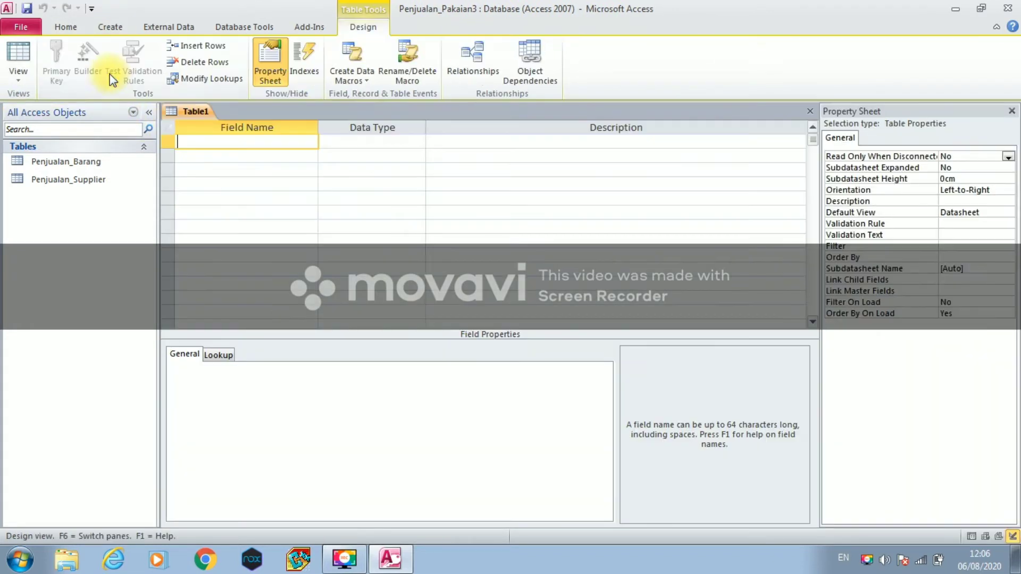
click(19, 82)
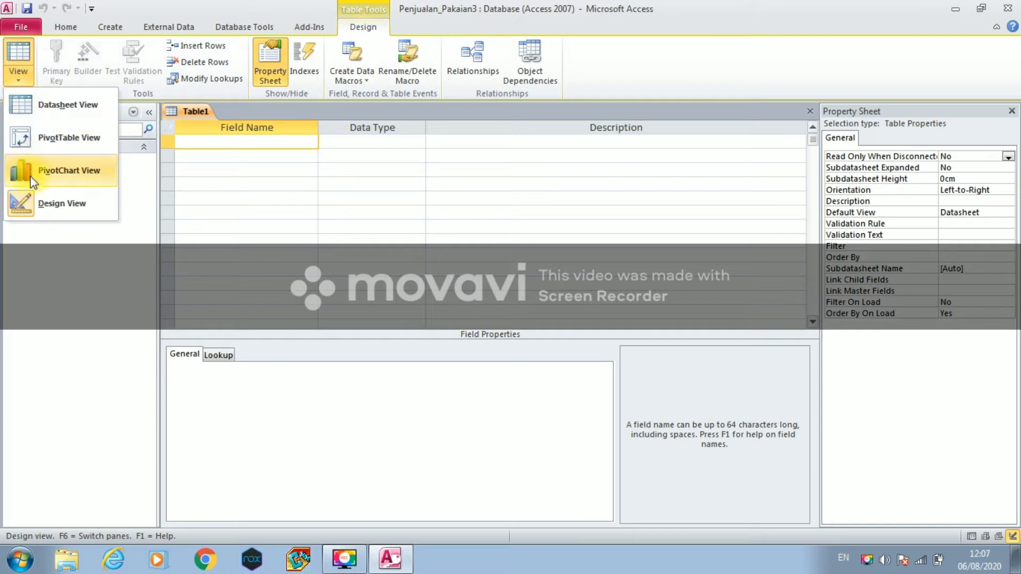
click(37, 202)
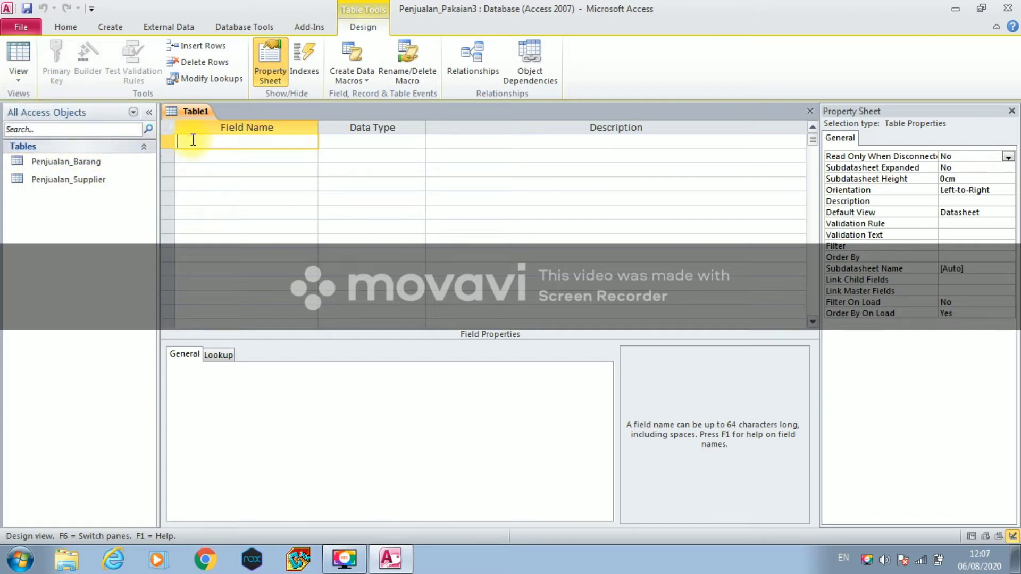
text(Nomor)
click(355, 141)
click(418, 142)
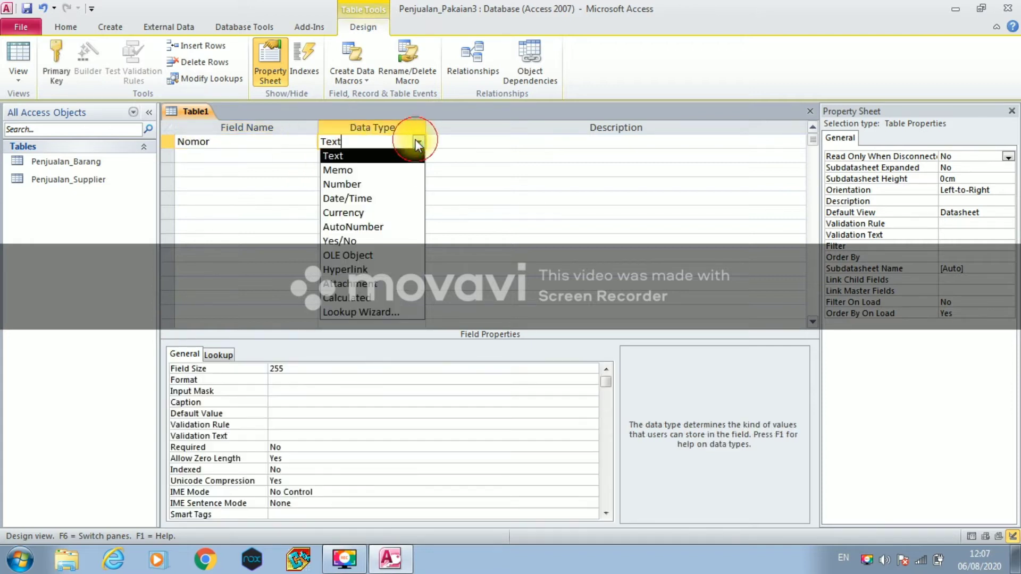
click(398, 226)
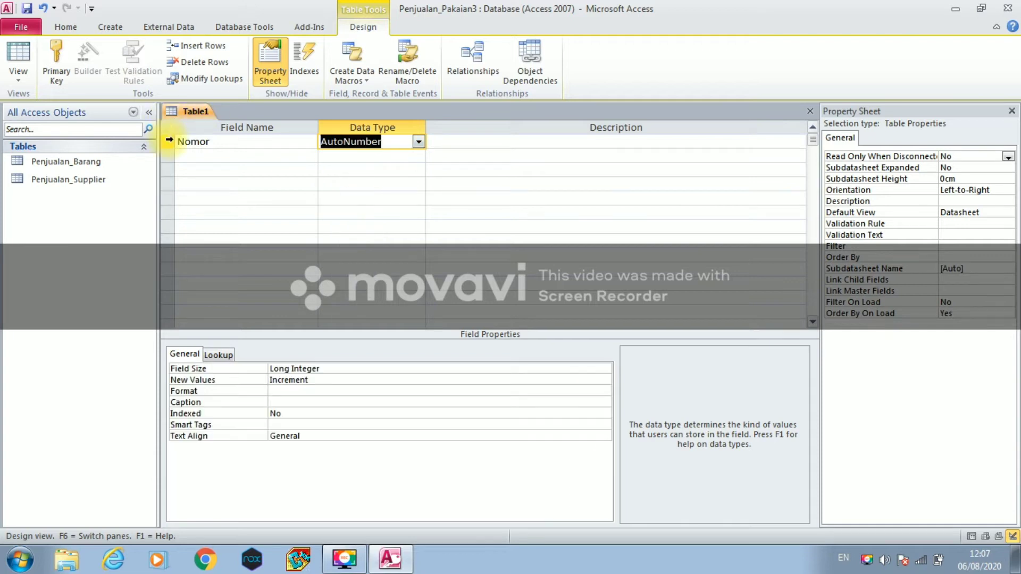
right_click(173, 142)
click(186, 149)
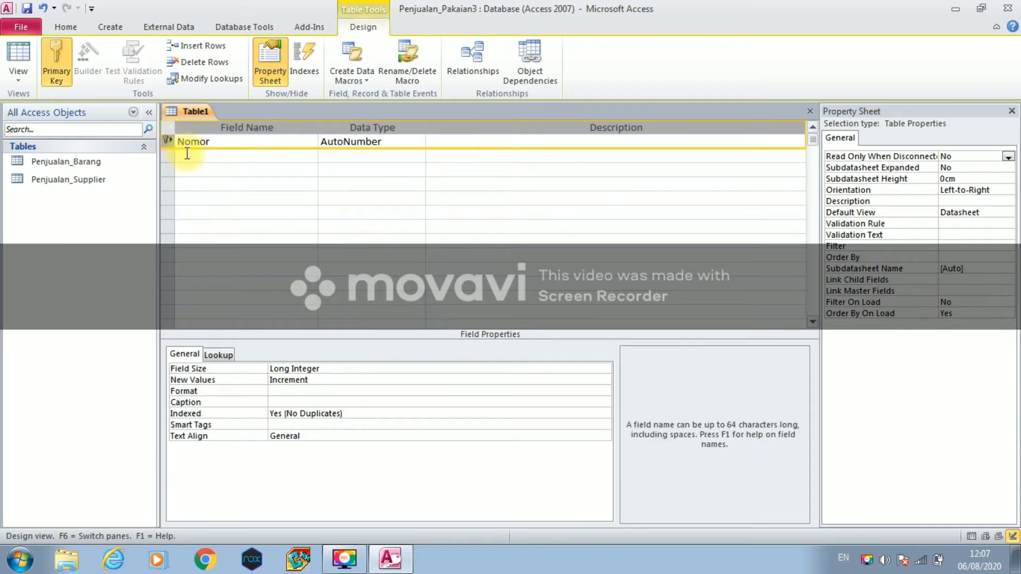
- Add Id_Pembayaran as a Text field
click(187, 154)
key(Caps_Lock)
text(I)
key(Caps_Lock)
text(d_)
key(Caps_Lock)
text(P)
key(Caps_Lock)
text(embya)
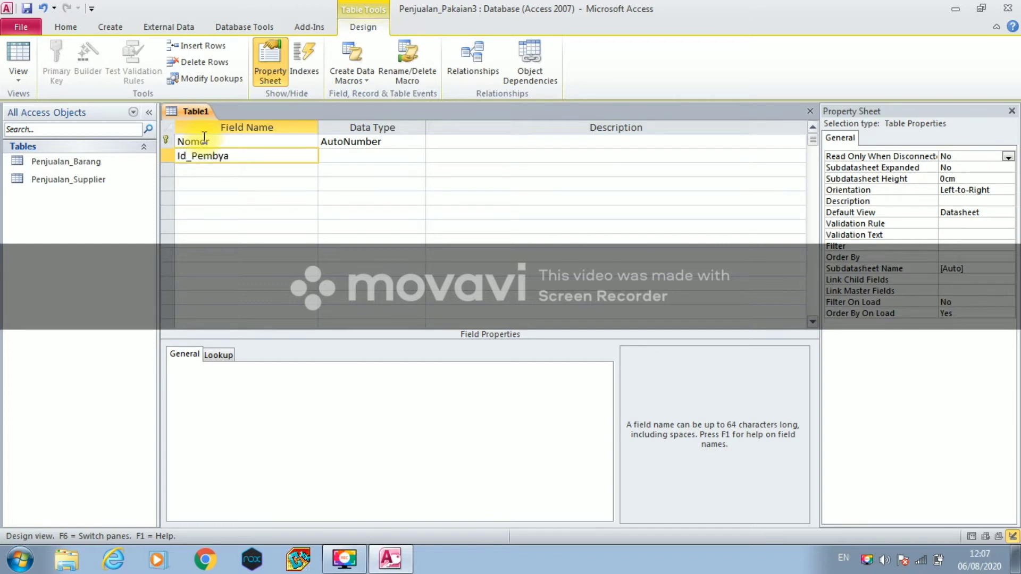
key(BackSpace)
key(BackSpace)
text(ayaran)
click(330, 155)
- Add Tanggal as a Date/Time field
click(271, 169)
text(Tanggal)
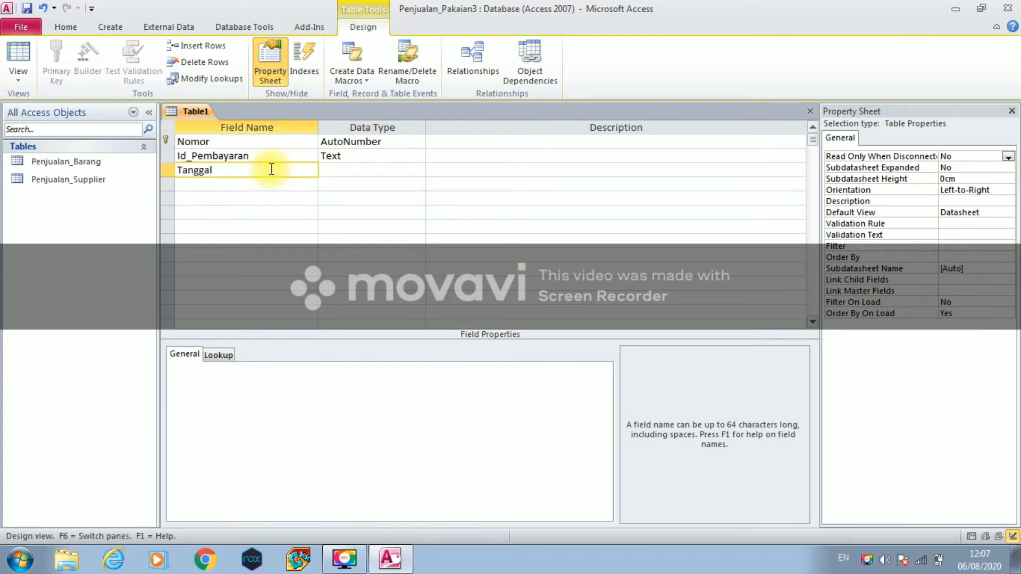
click(335, 170)
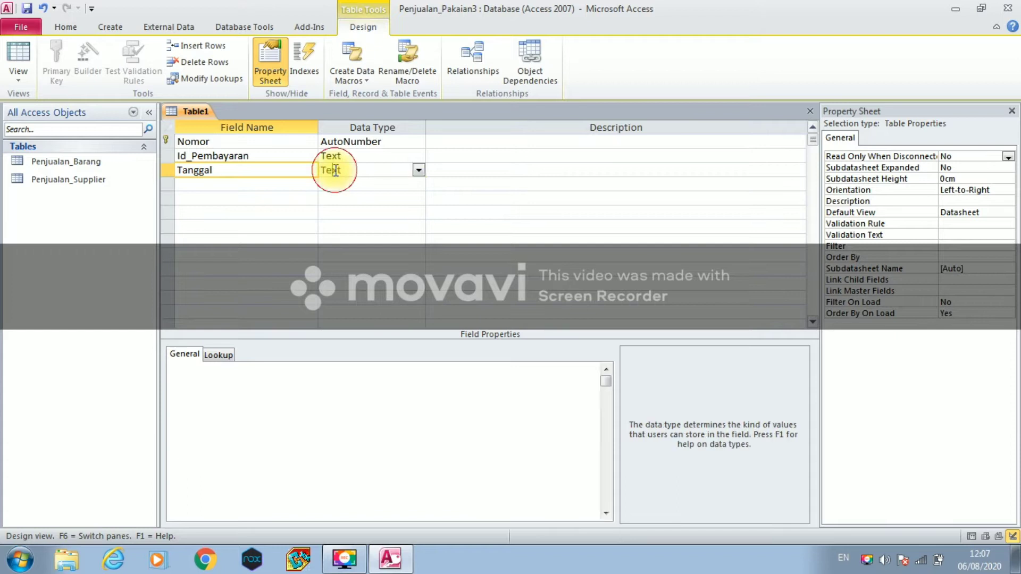
click(418, 170)
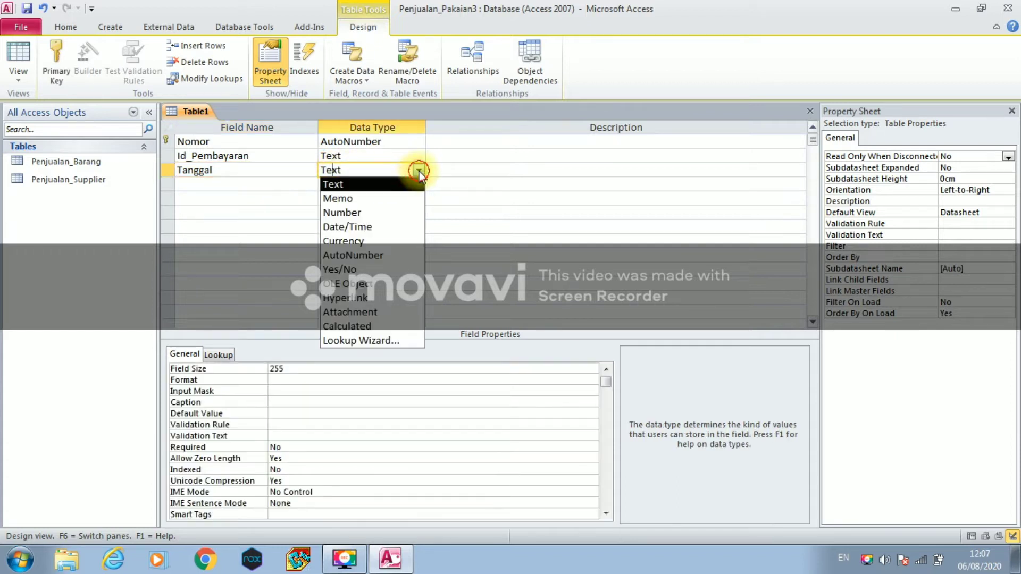
click(399, 227)
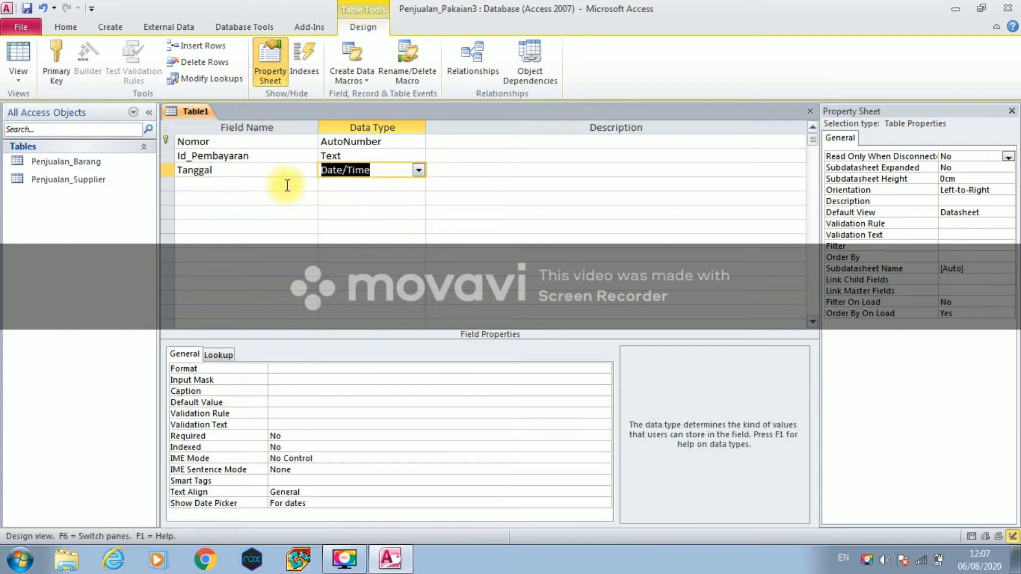
- Add Total_Bayar as a Currency field and Id_Transaksi in the next row
click(249, 183)
key(Caps_Lock)
text(T)
key(Caps_Lock)
text(ota)
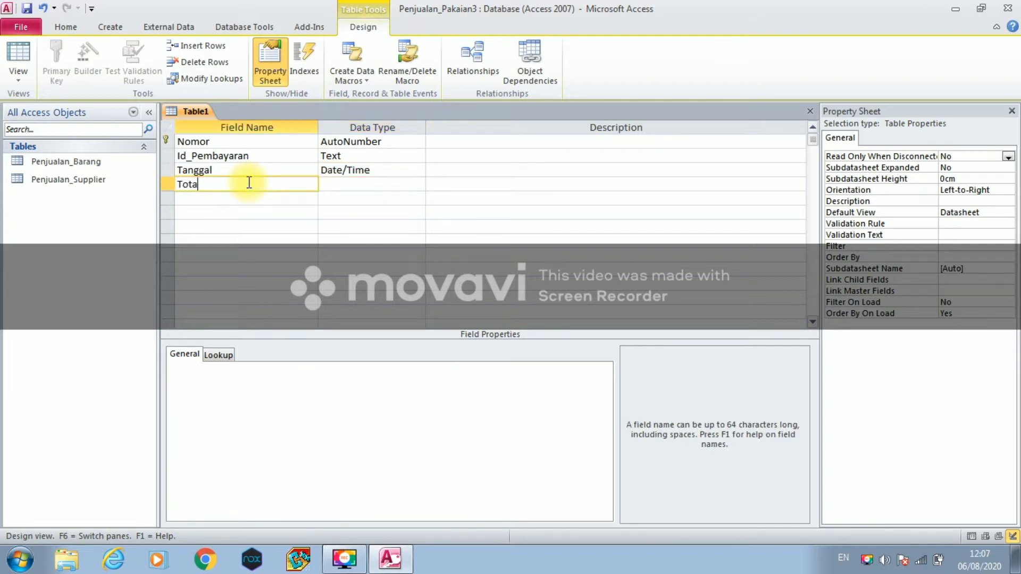
text(l_)
key(Caps_Lock)
text(B)
key(Caps_Lock)
text(ayar)
click(355, 181)
click(417, 183)
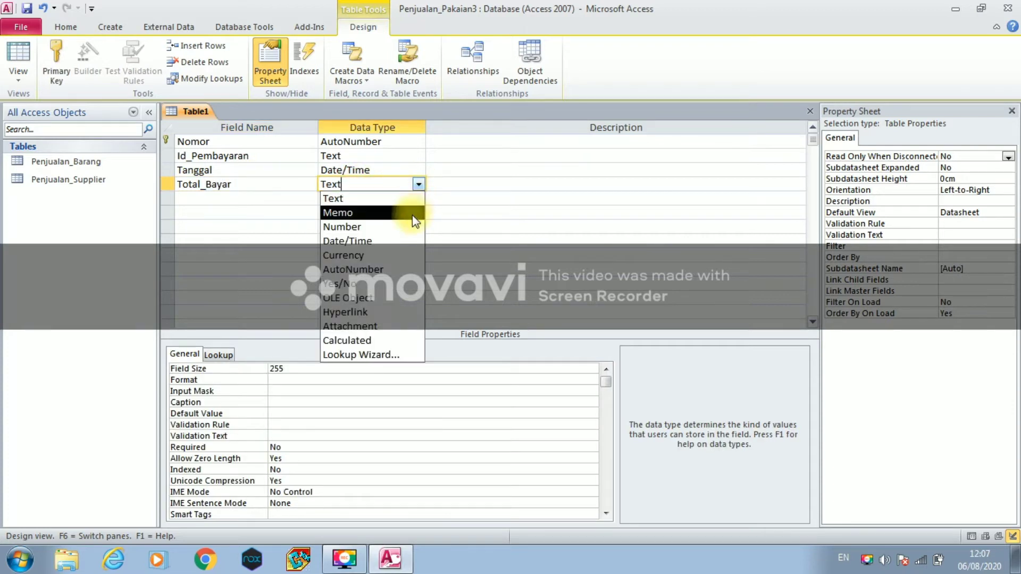
click(391, 256)
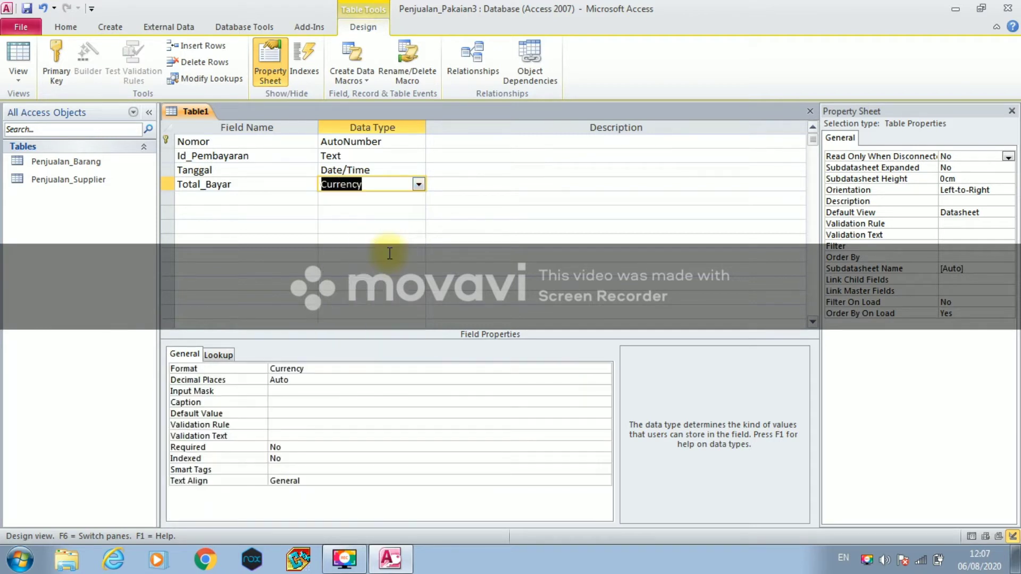
click(196, 200)
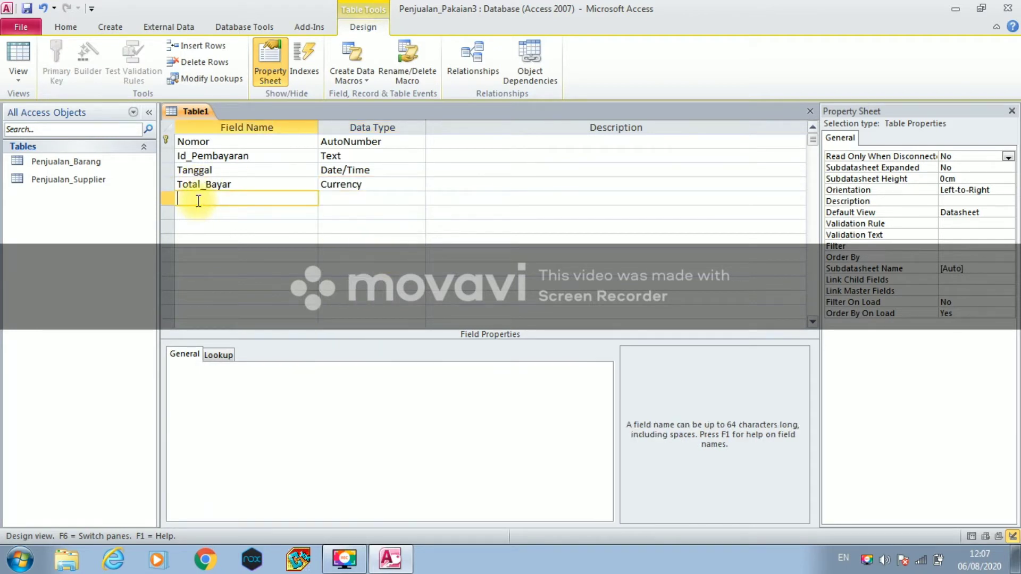
text(Id_Transaksi)
- Keep Id_Transaksi as Text and save the table as Penjualan_Pembayaran
click(356, 199)
right_click(184, 112)
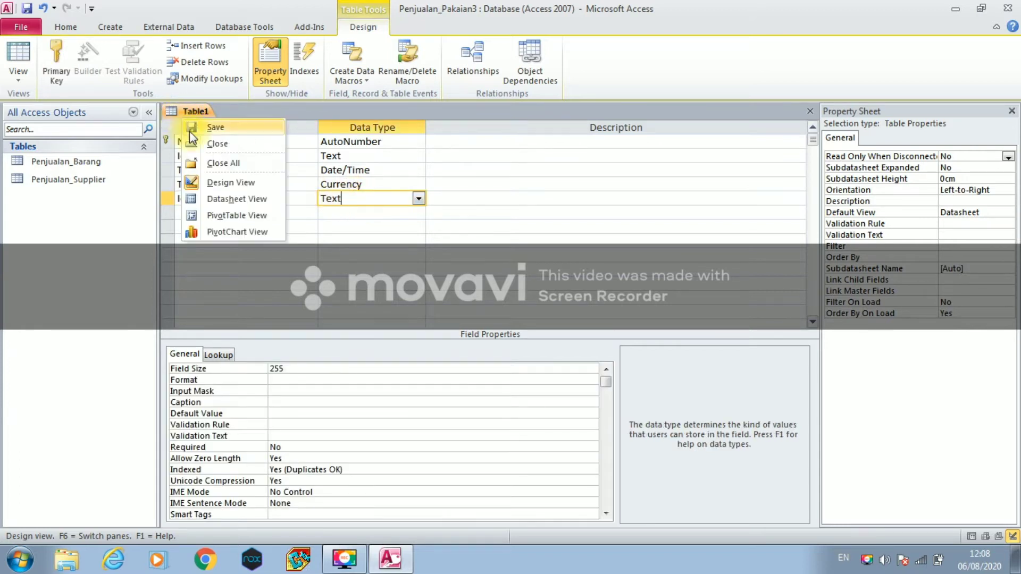
click(190, 130)
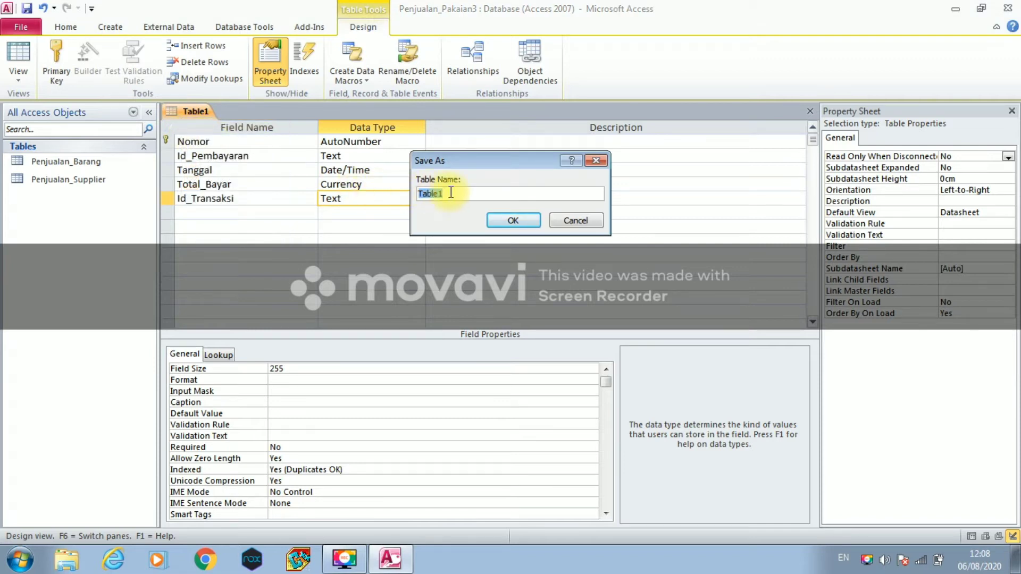
text(Penjualan_)
key(Caps_Lock)
text(P)
key(Caps_Lock)
text(embayaran)
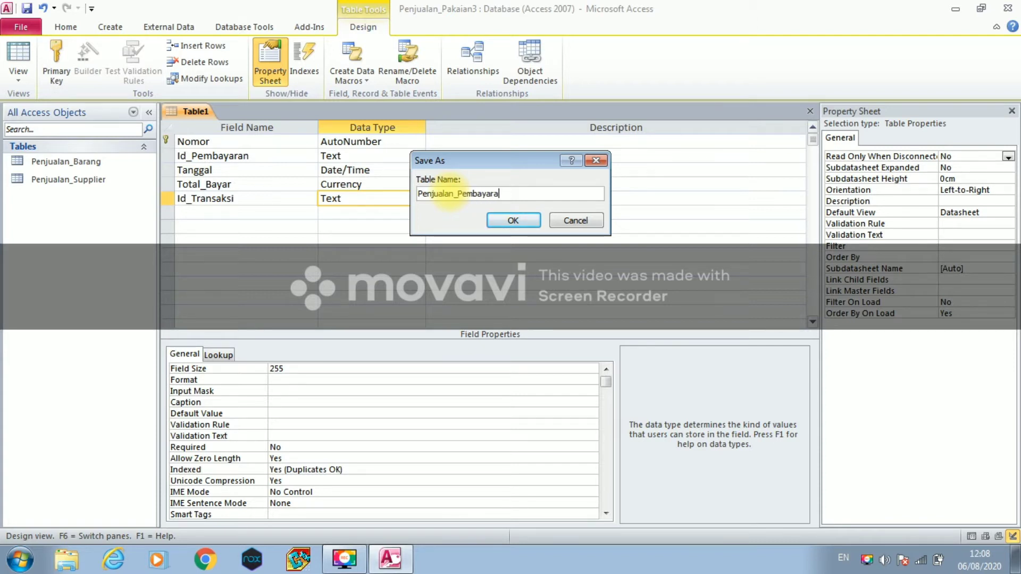
click(516, 220)
- Close the Penjualan_Pembayaran table design
right_click(251, 115)
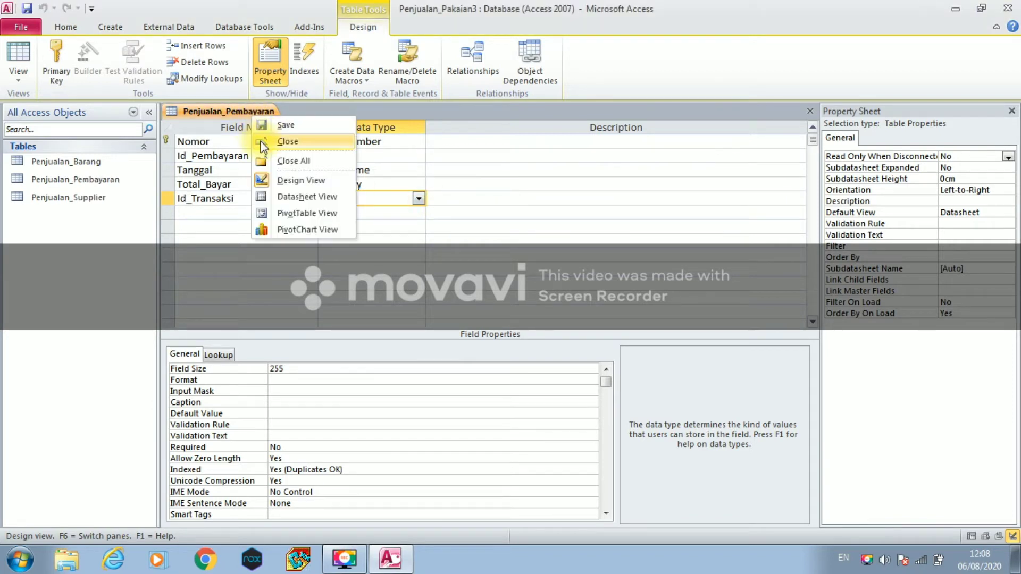
click(260, 142)
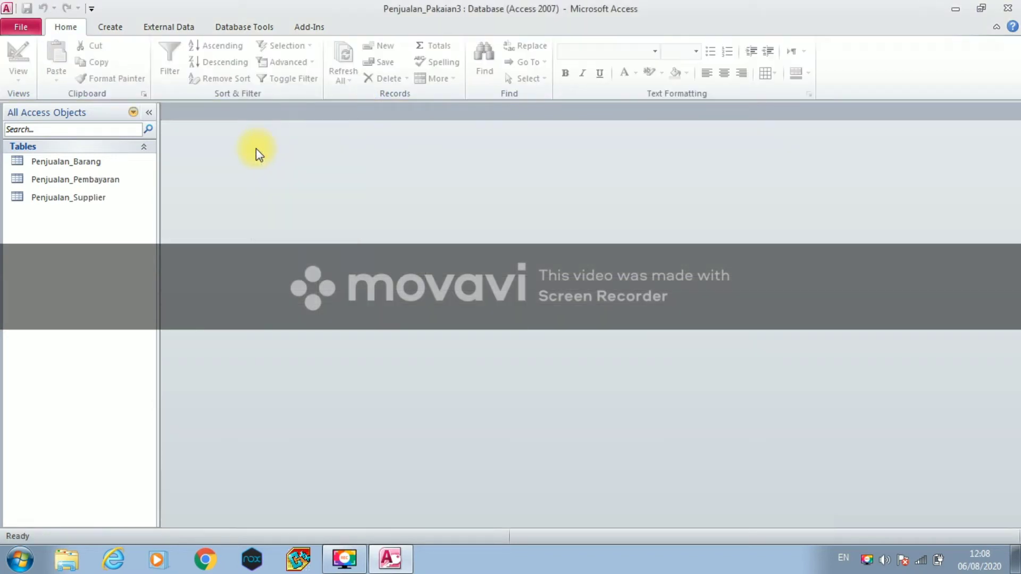
click(105, 30)
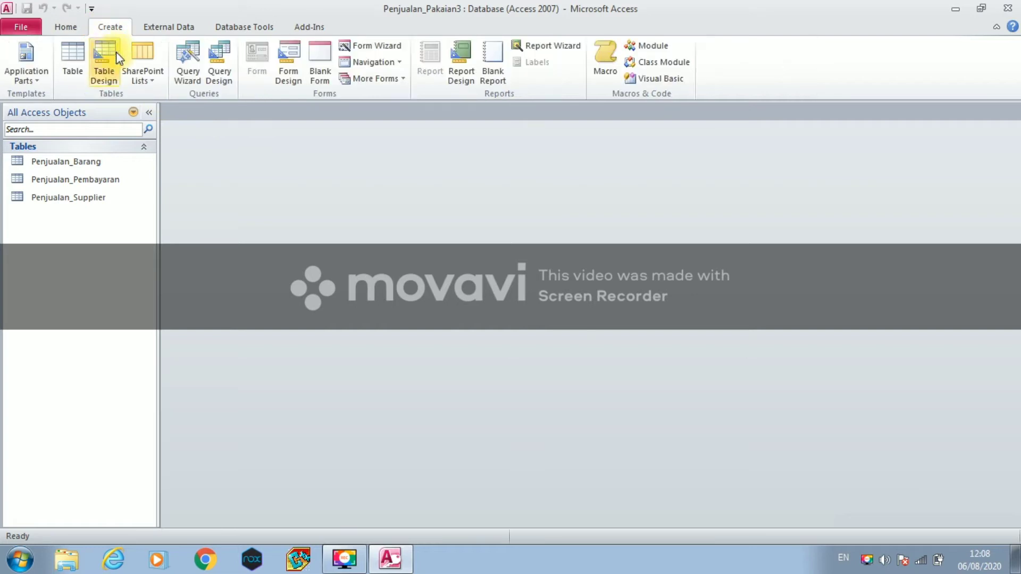
- Start a new table in Design View with Nomor as an AutoNumber primary key
click(91, 71)
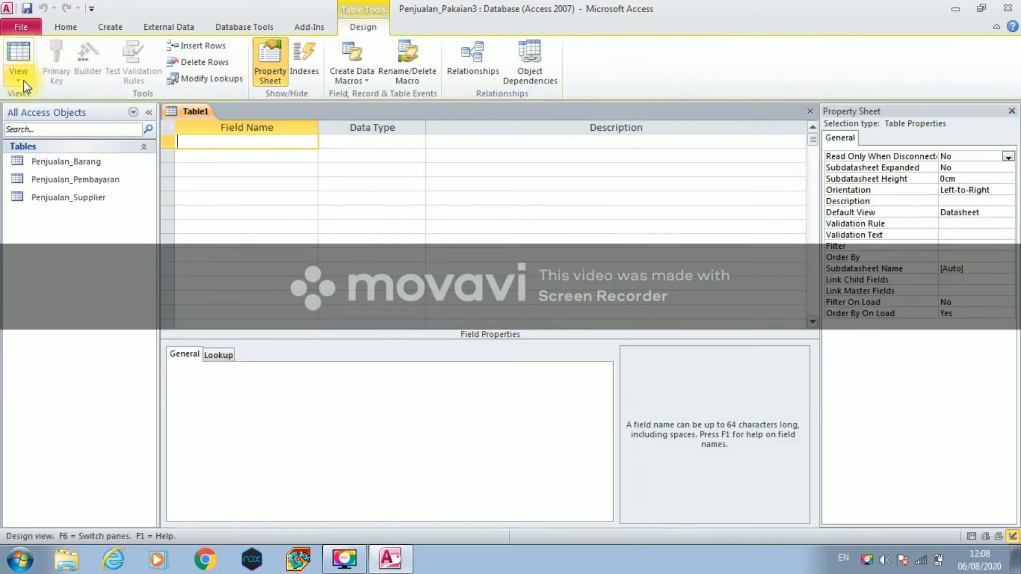
click(23, 81)
click(33, 196)
text(N)
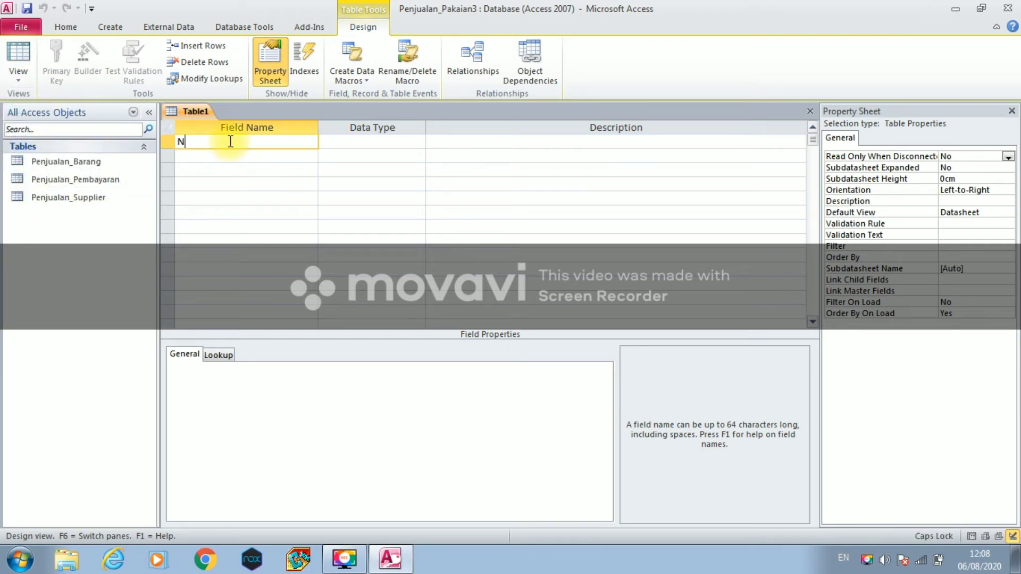
text(omor)
click(406, 141)
click(419, 141)
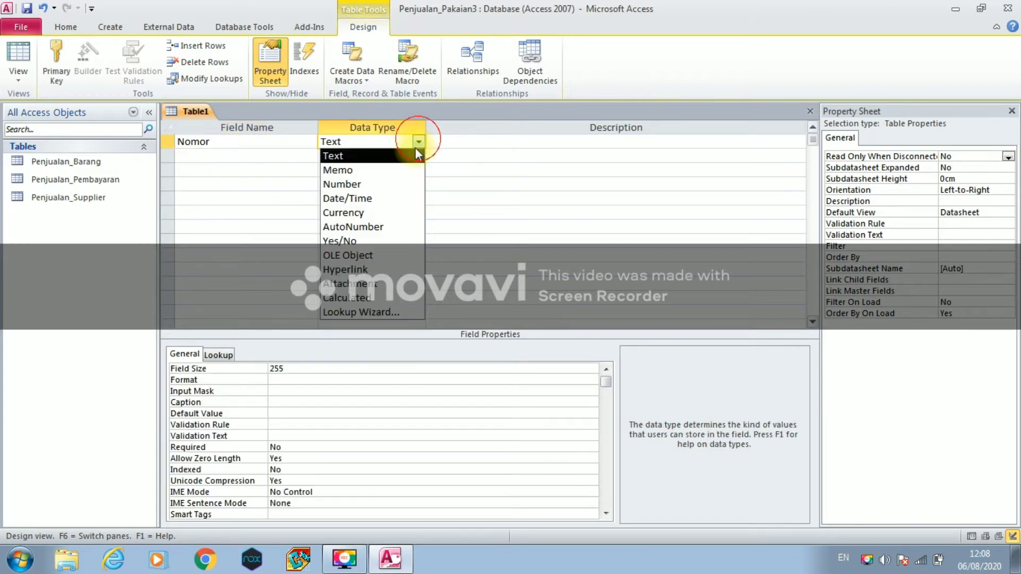
click(378, 223)
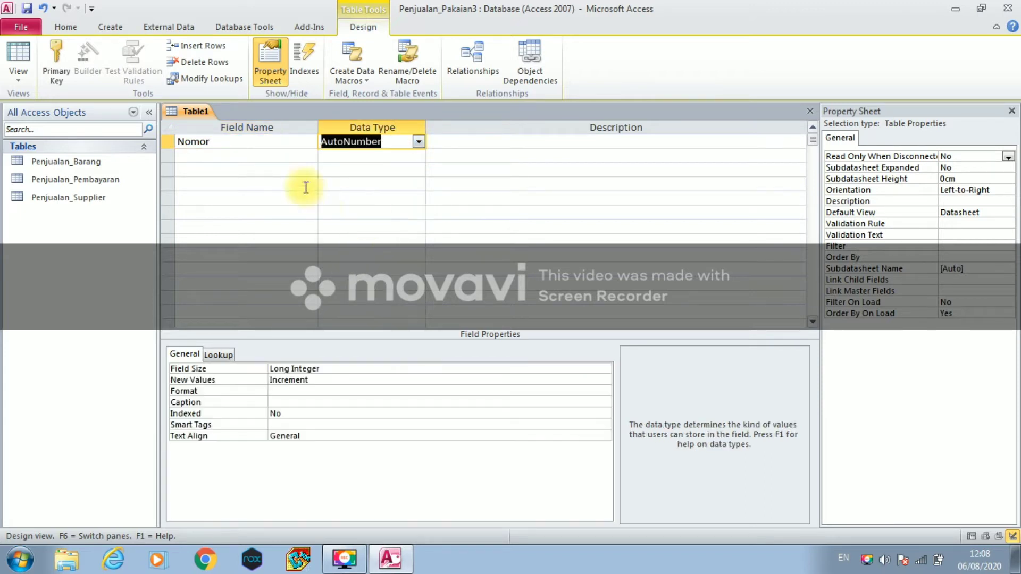
click(168, 139)
right_click(180, 142)
click(181, 145)
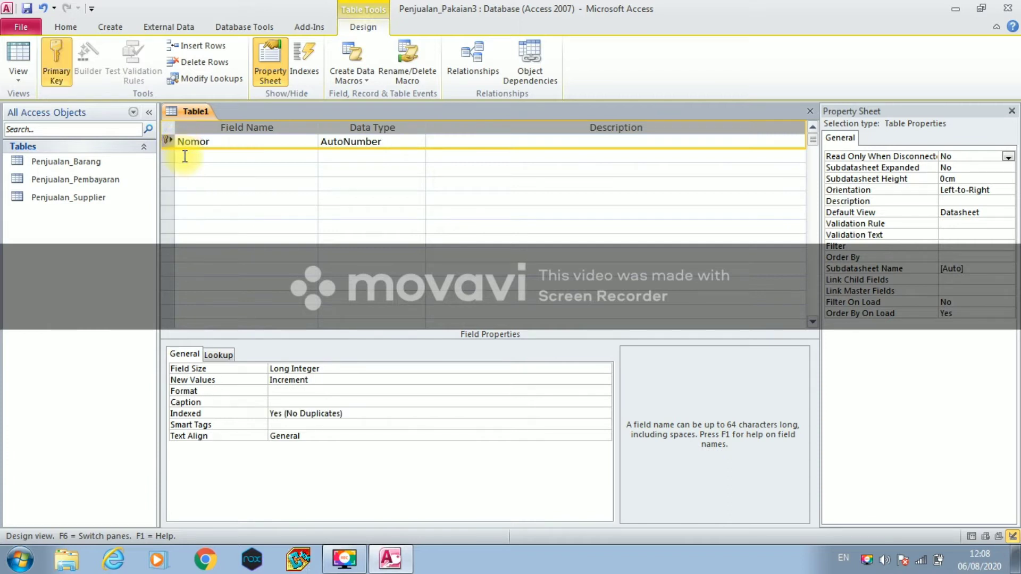
- Add Text fields Id_Transaksi, Id_Barang and Id_Pembeli
click(184, 156)
key(Caps_Lock)
text(I)
key(Caps_Lock)
text(d_)
key(Caps_Lock)
text(T)
key(Caps_Lock)
text(ransaksi)
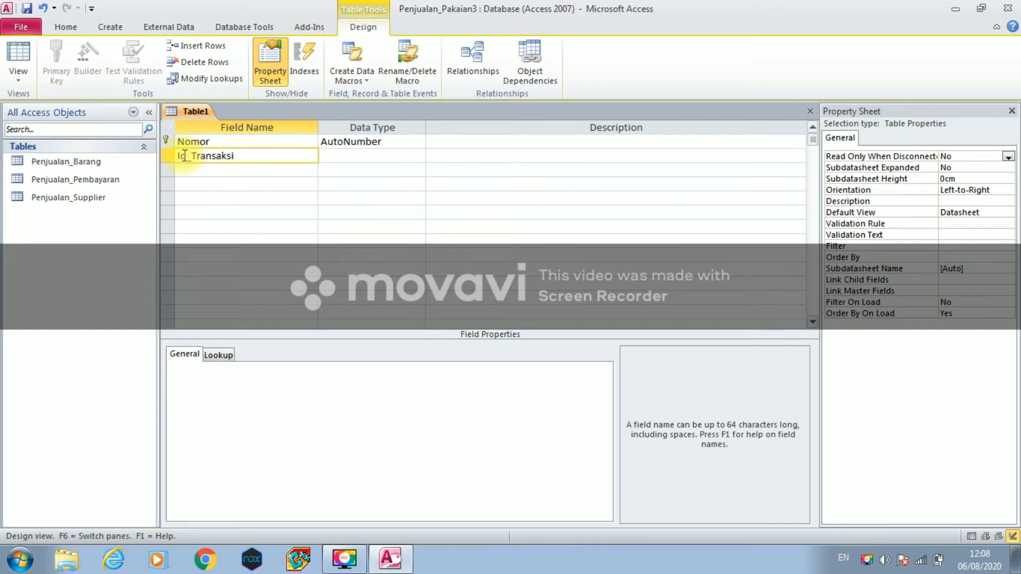
click(337, 155)
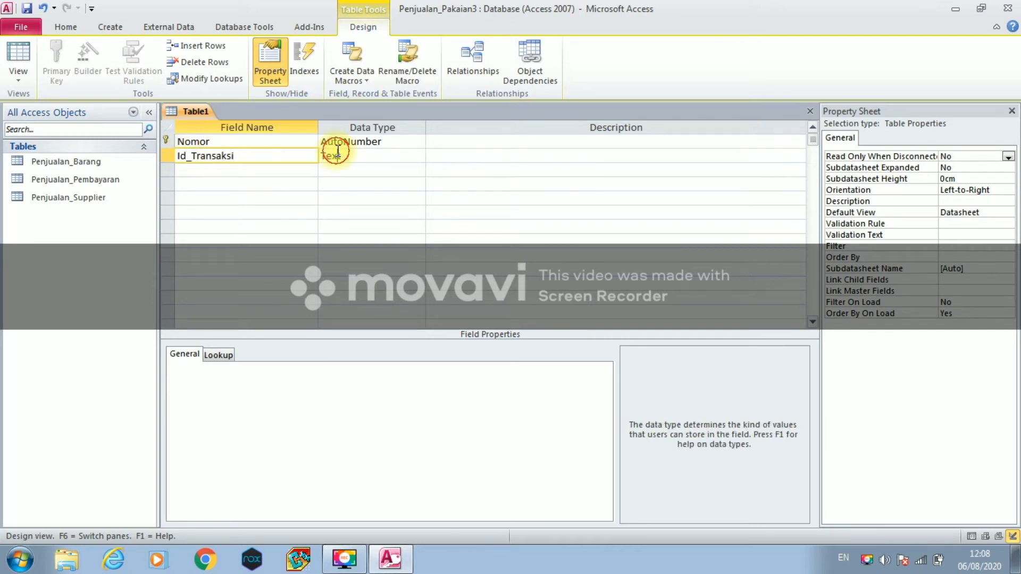
click(248, 170)
key(Caps_Lock)
text(I)
key(Caps_Lock)
text(d_)
key(Caps_Lock)
text(B)
key(Caps_Lock)
text(ra)
text(rang)
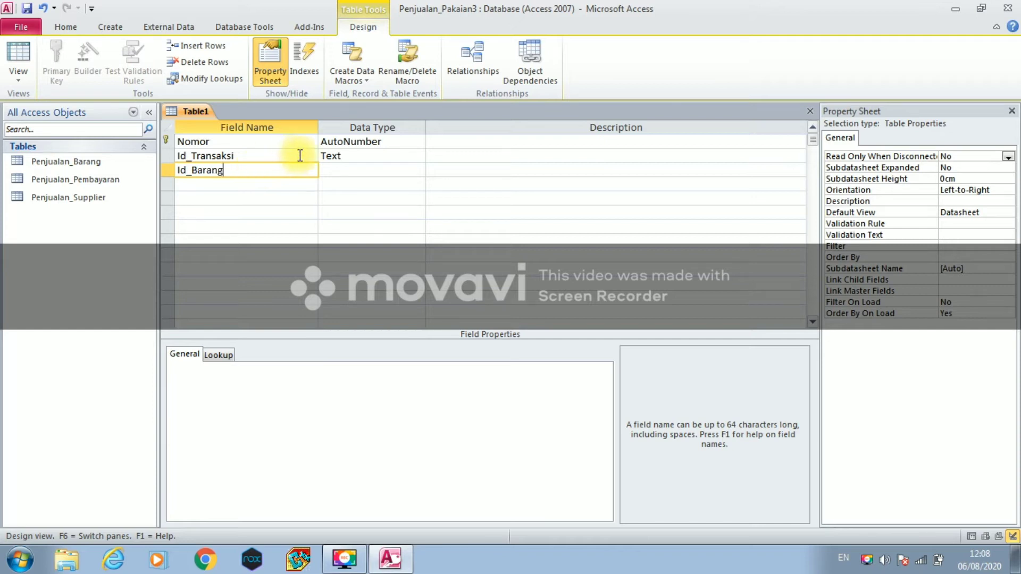
click(330, 168)
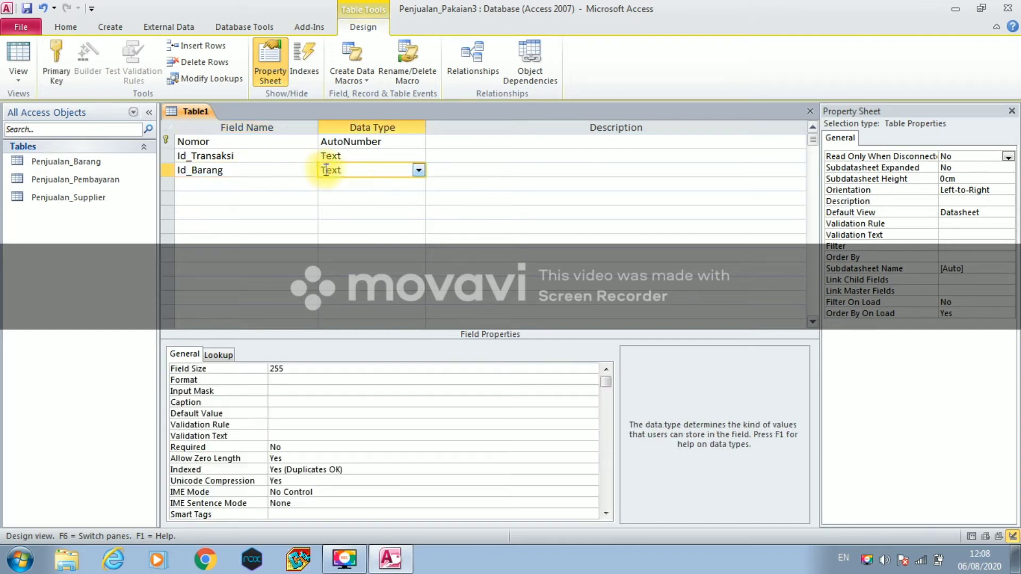
click(267, 183)
key(Caps_Lock)
text(I)
key(Caps_Lock)
text(d_)
key(Caps_Lock)
text(P)
key(Caps_Lock)
text(embe)
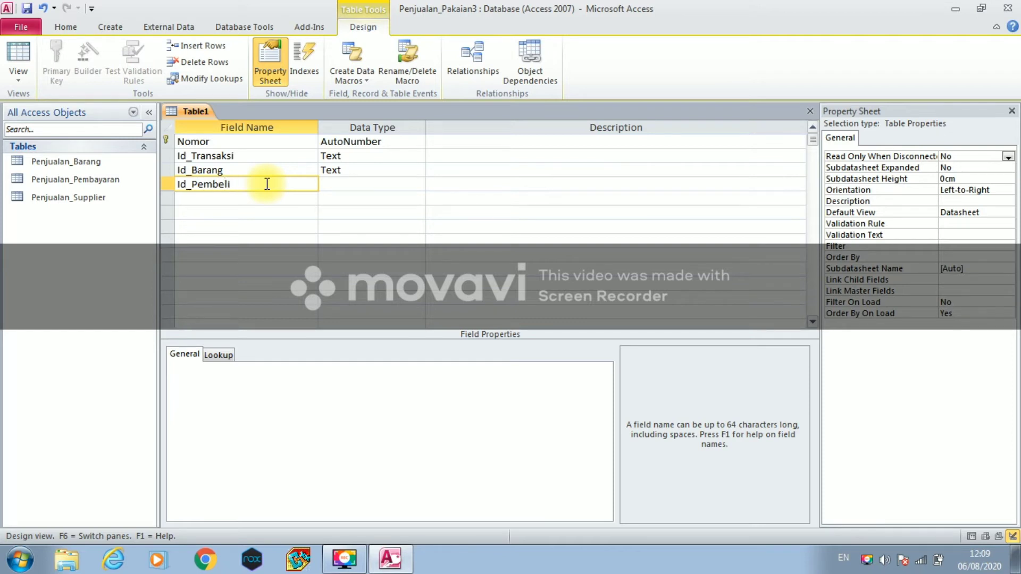
text(li)
click(372, 185)
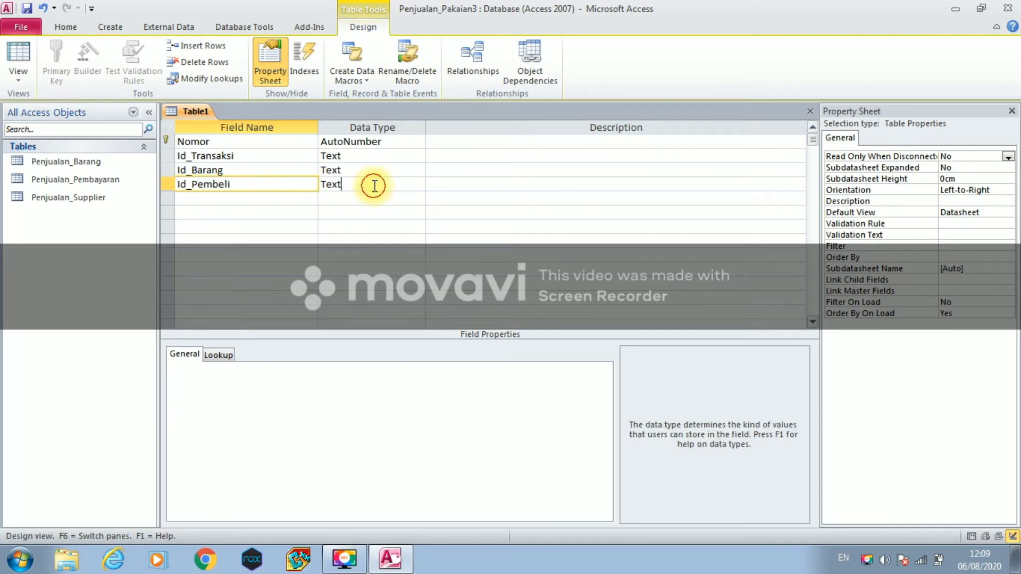
- Add Tanggal as a Date/Time field and Keterangan as a Text field
click(255, 197)
key(Caps_Lock)
text(T)
key(Caps_Lock)
text(anggal)
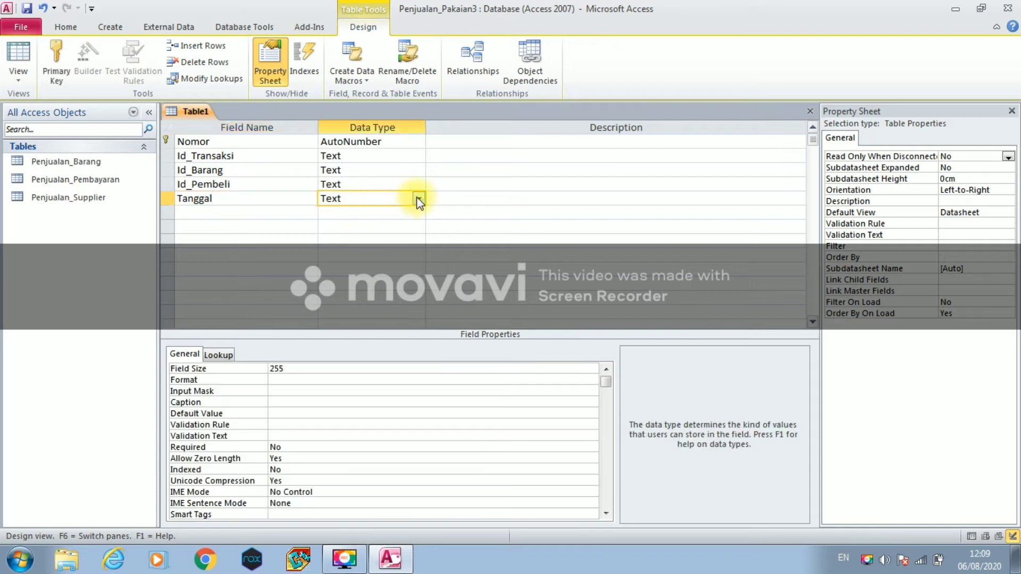
click(419, 198)
click(340, 255)
click(272, 210)
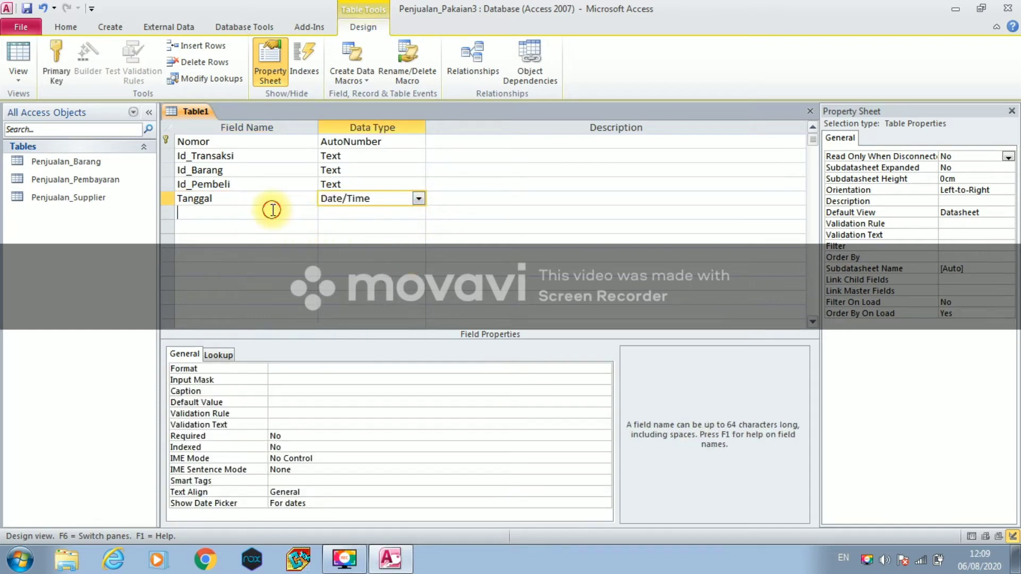
text(Keterangan)
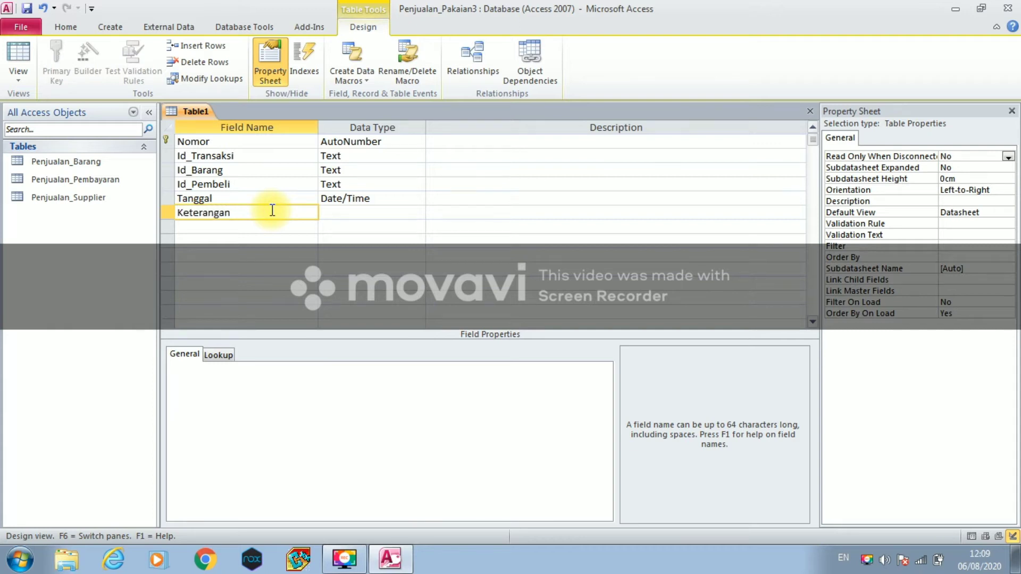
click(330, 212)
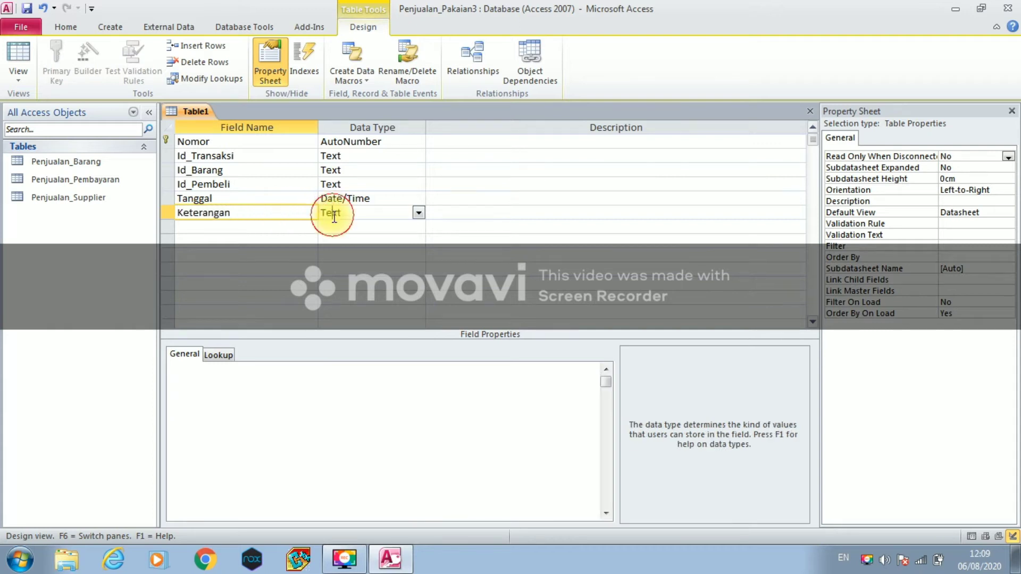
- Save the new table under the name Penjualan_Transaksi
right_click(189, 117)
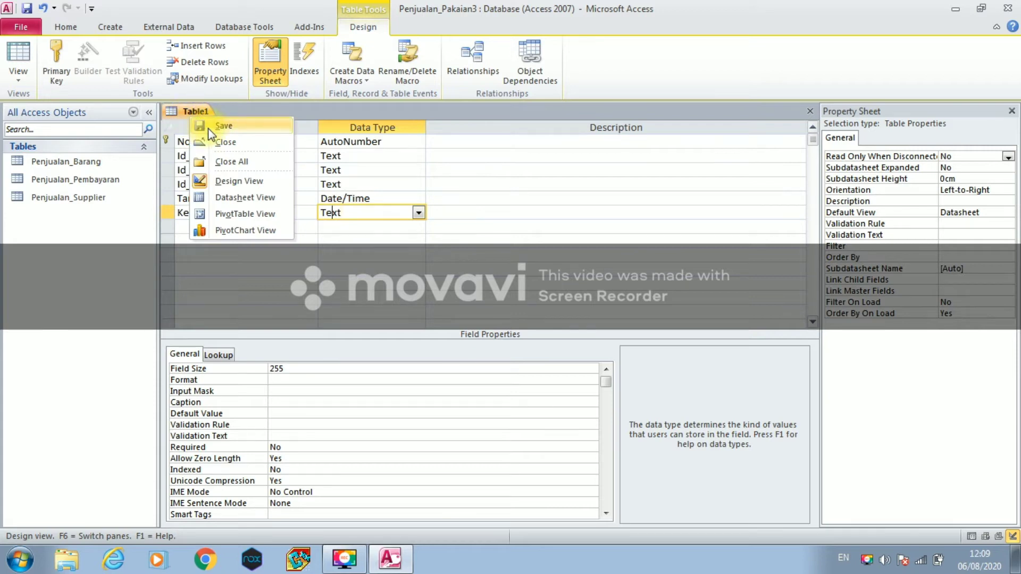
click(208, 129)
key(Caps_Lock)
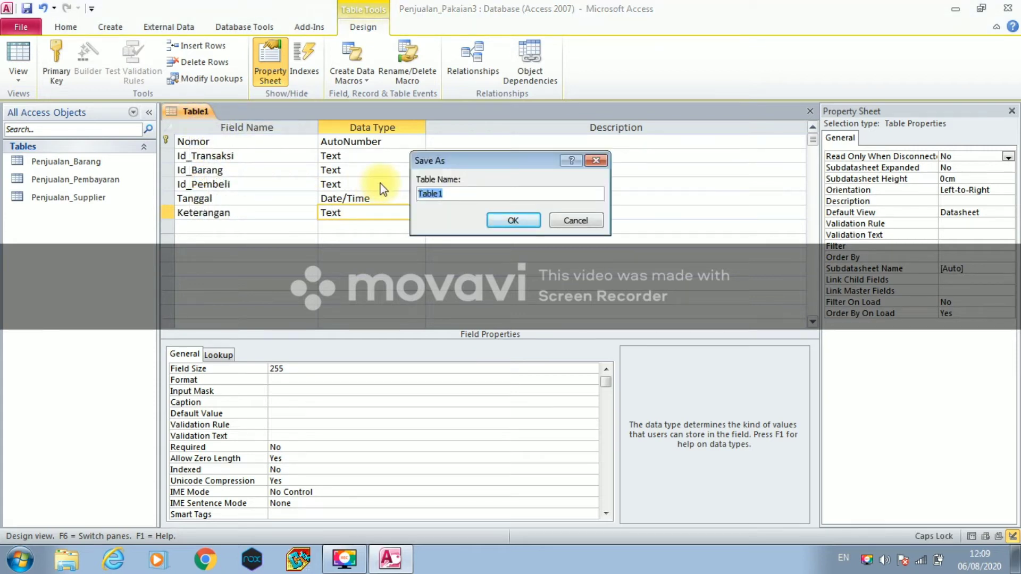
text(P)
key(Caps_Lock)
text(enh)
text(jualan)
text(_)
key(Caps_Lock)
text(T)
key(Caps_Lock)
text(ransaksi)
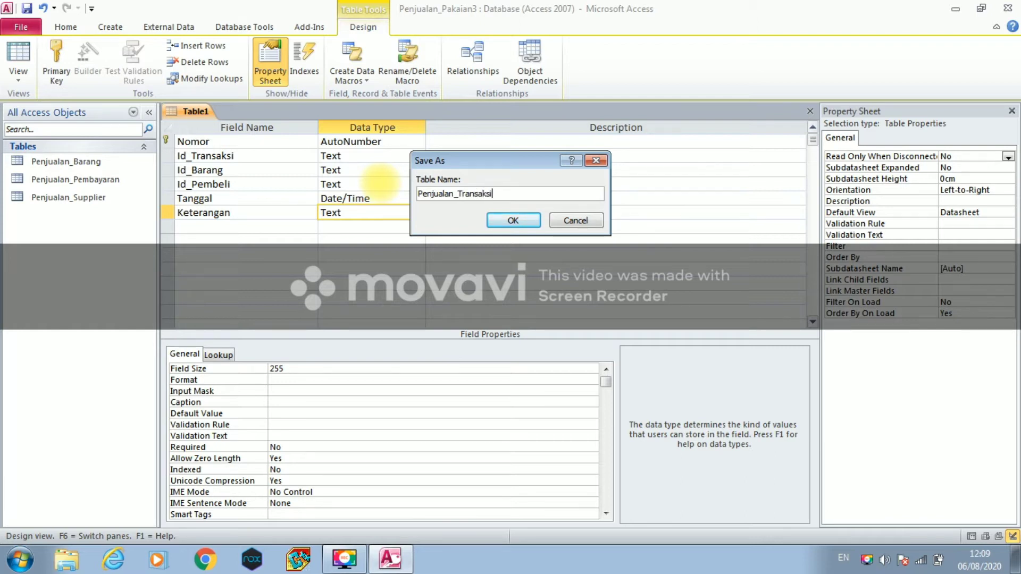
click(504, 217)
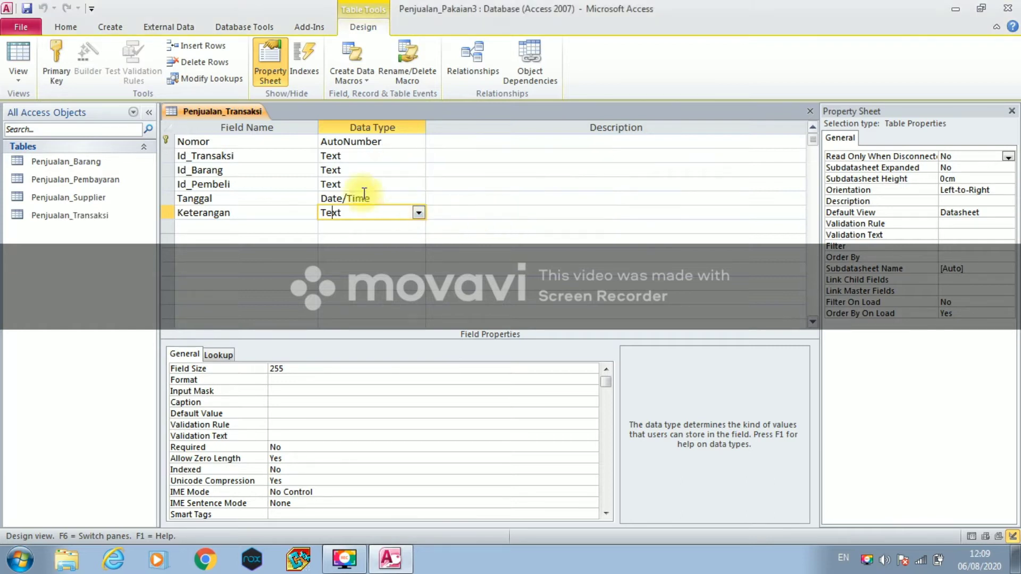
- Close the Penjualan_Transaksi table design
right_click(222, 115)
click(232, 146)
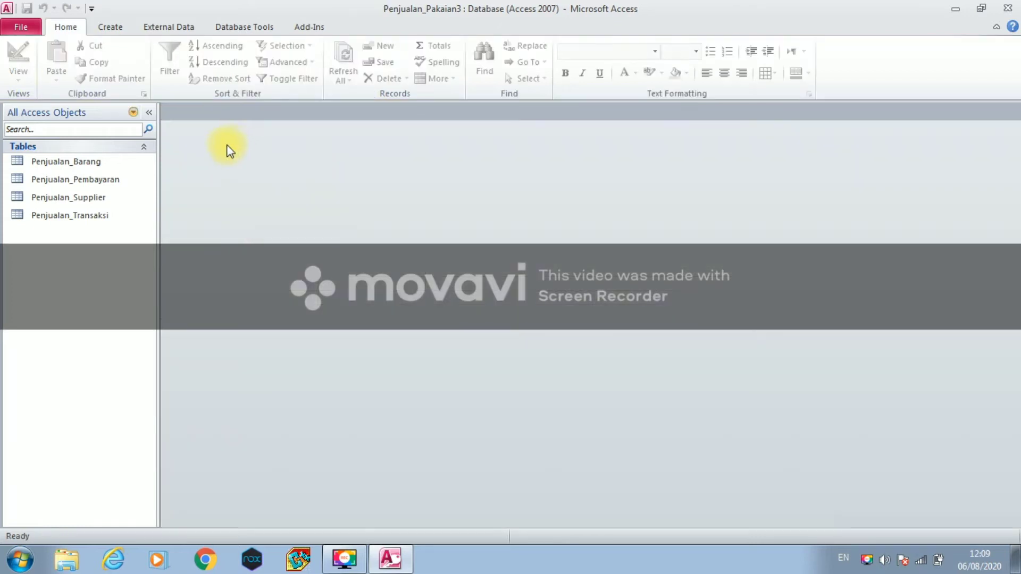
click(108, 31)
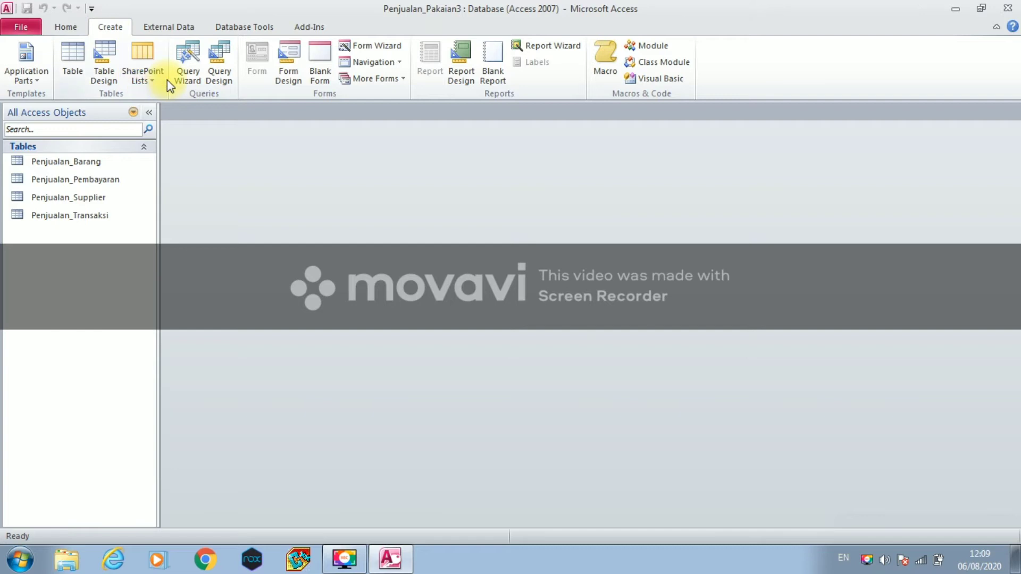
- Start another table in Design View with Nomor as an AutoNumber primary key
click(103, 75)
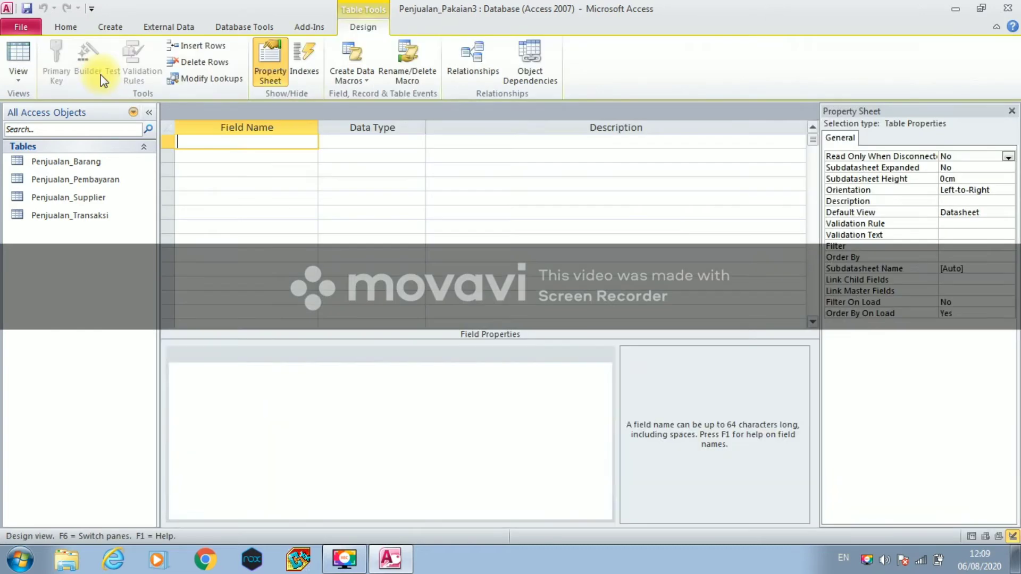
click(18, 72)
click(38, 206)
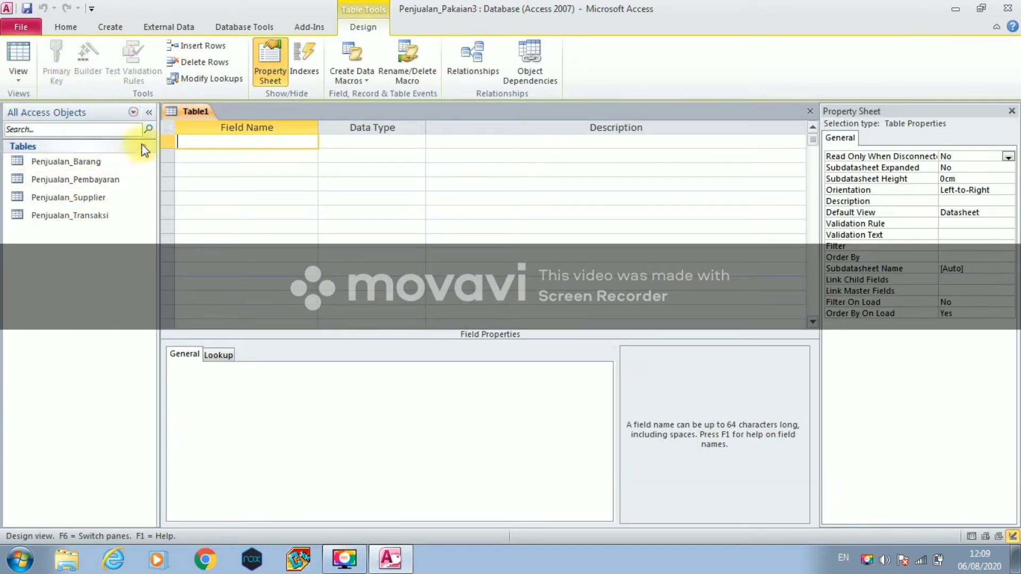
click(181, 143)
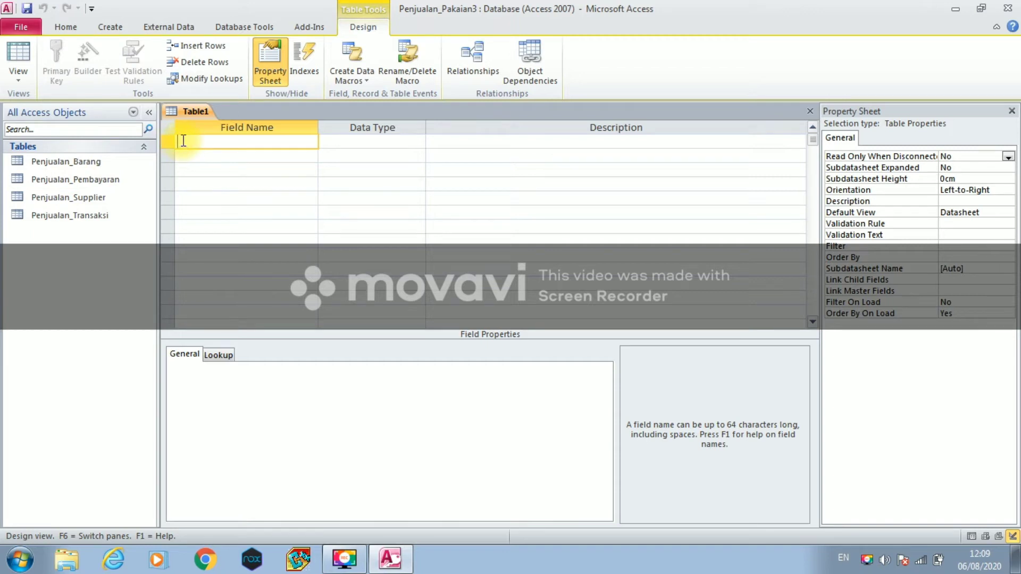
text(Nomor)
click(361, 141)
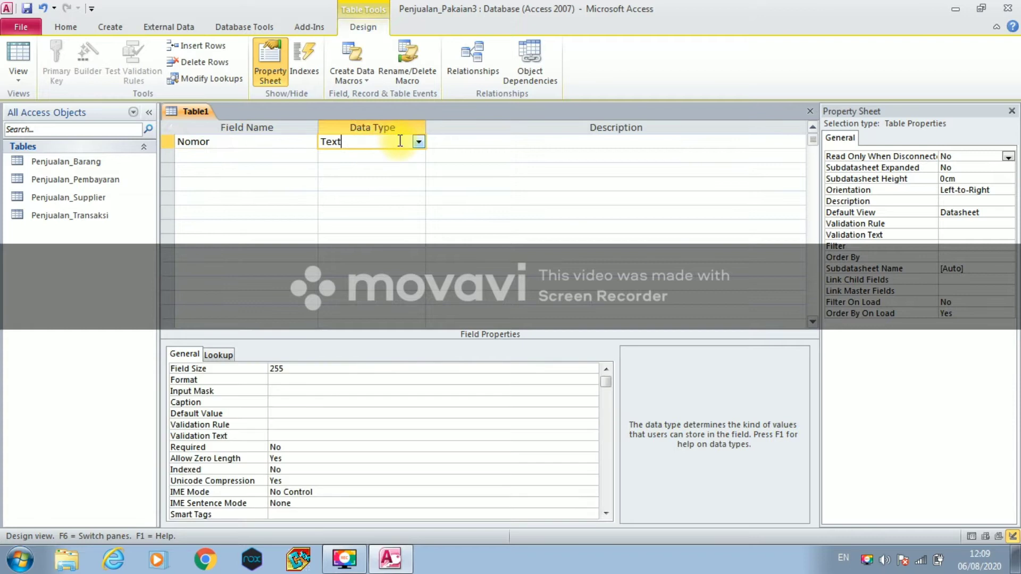
click(419, 141)
click(372, 225)
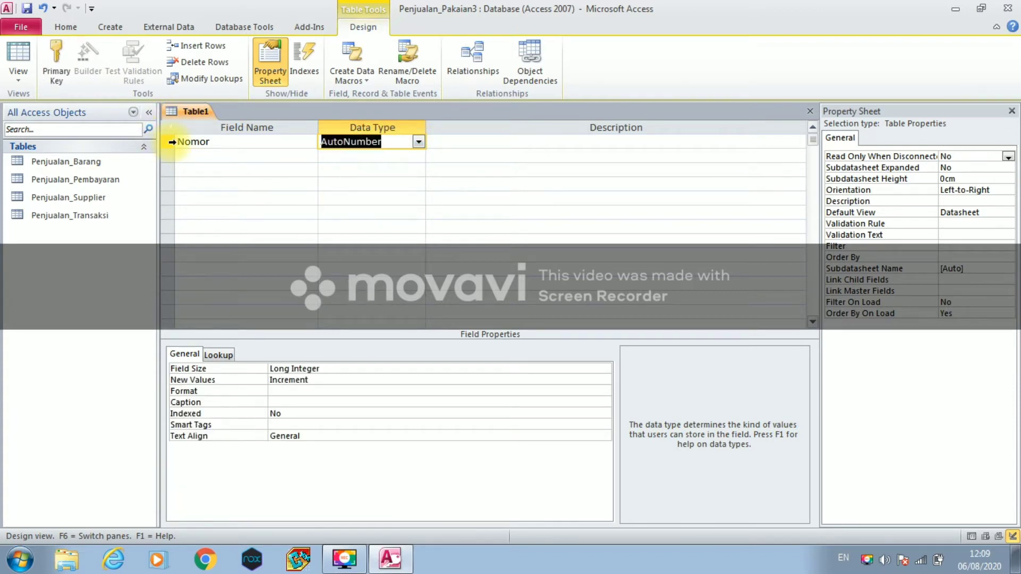
right_click(171, 142)
click(194, 153)
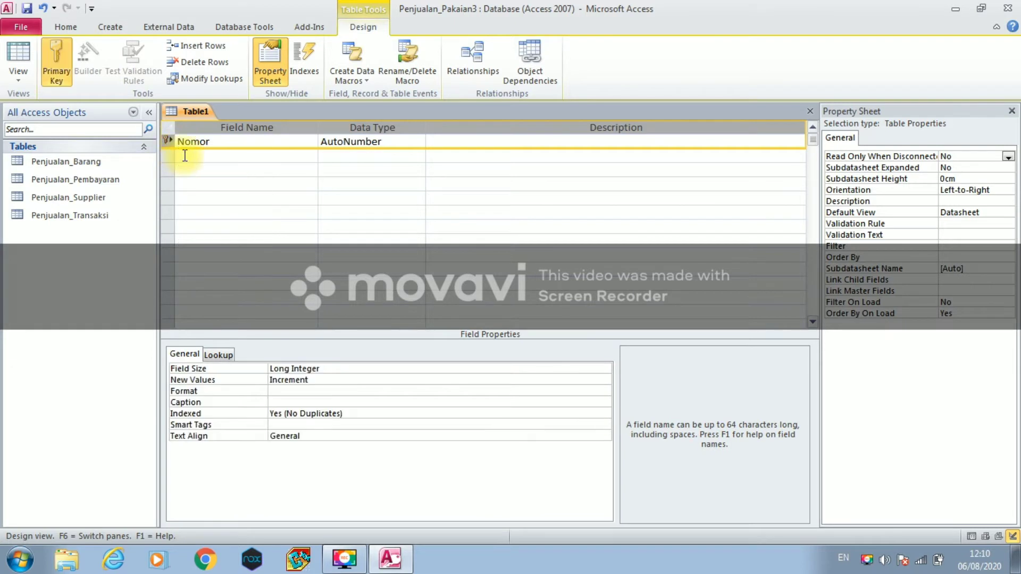
- Add Text fields Id_Pembeli, Nama_Pembeli, Nama_Barang and Alamat
click(185, 155)
text(Id)
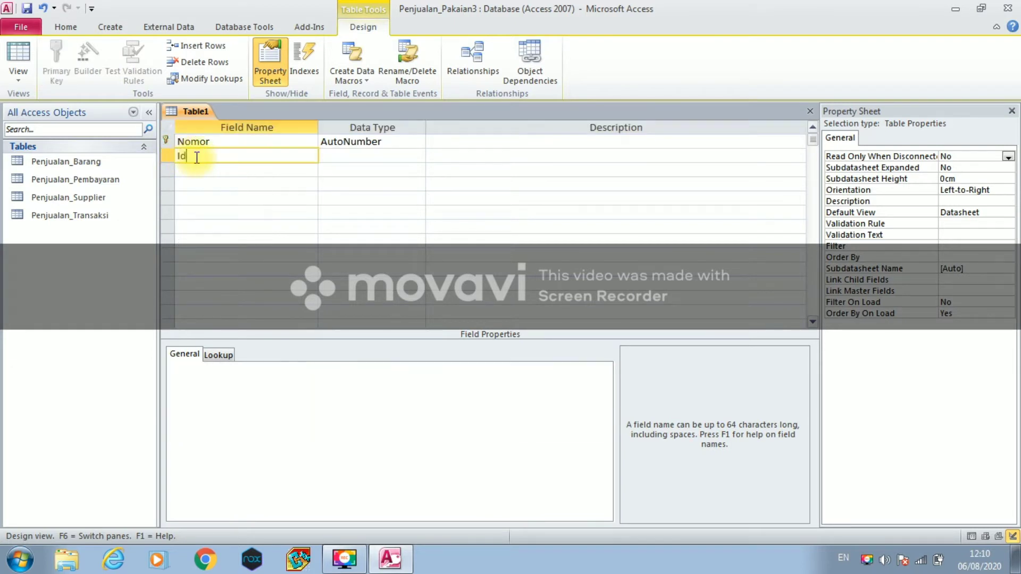
text(_Pembeli)
click(330, 156)
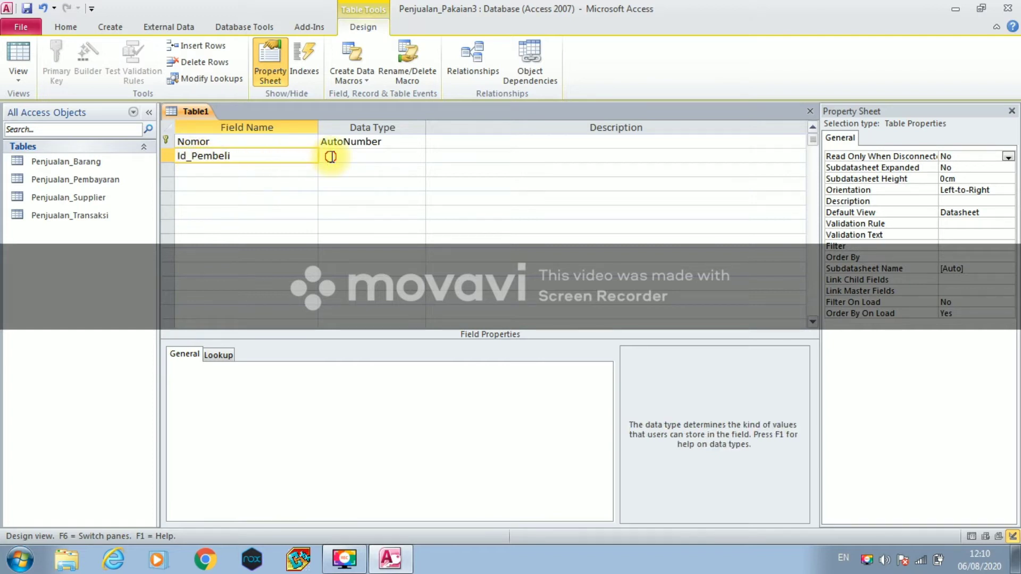
click(256, 171)
text(Nama_P)
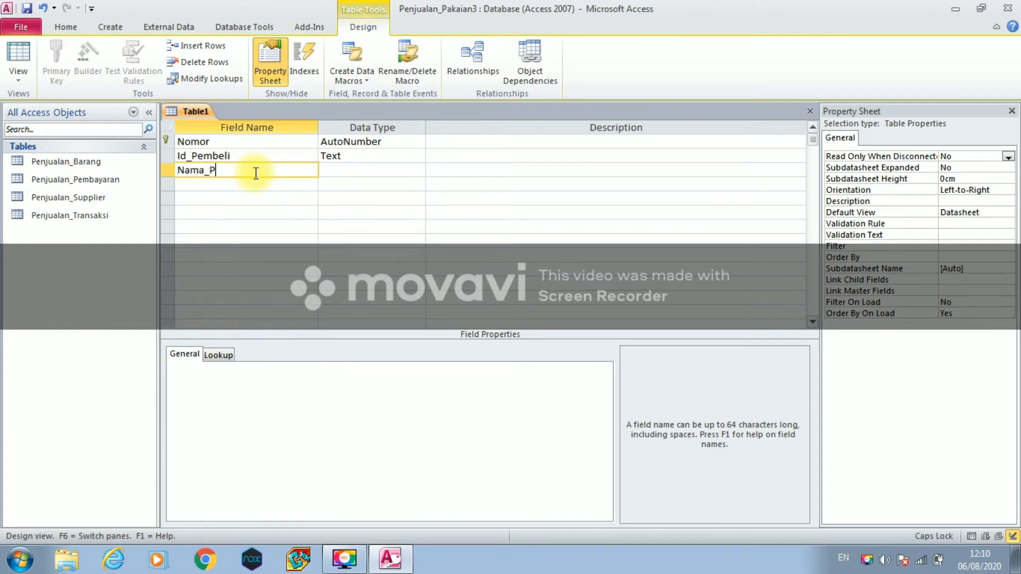
text(embeli)
click(353, 169)
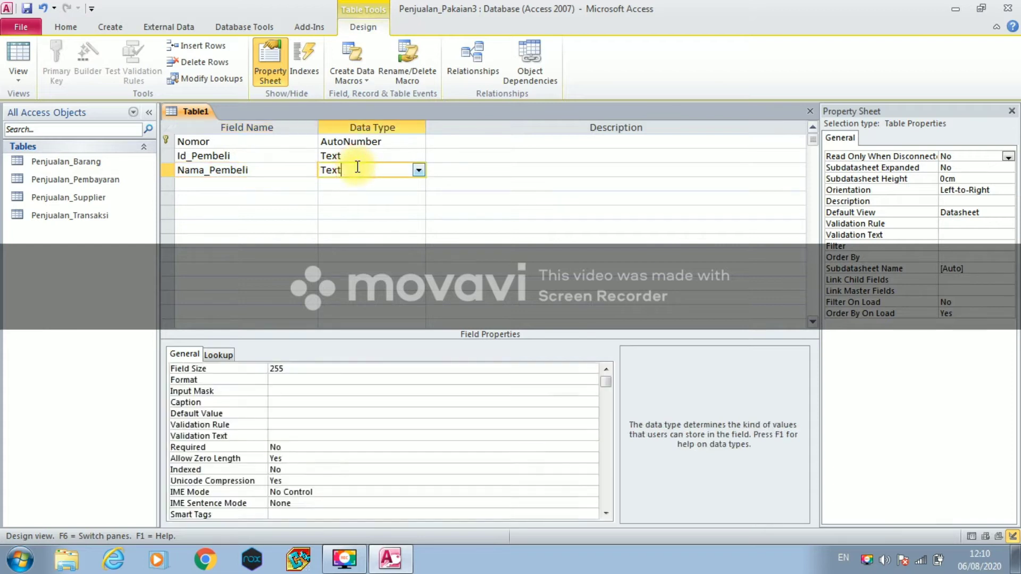
click(273, 183)
text(Na)
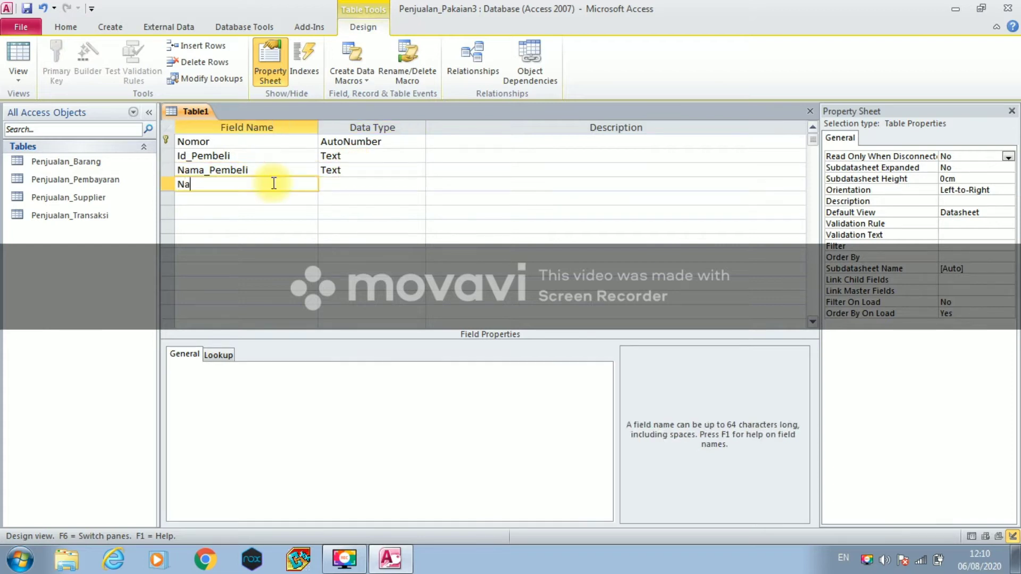
text(ma_Barang)
click(330, 184)
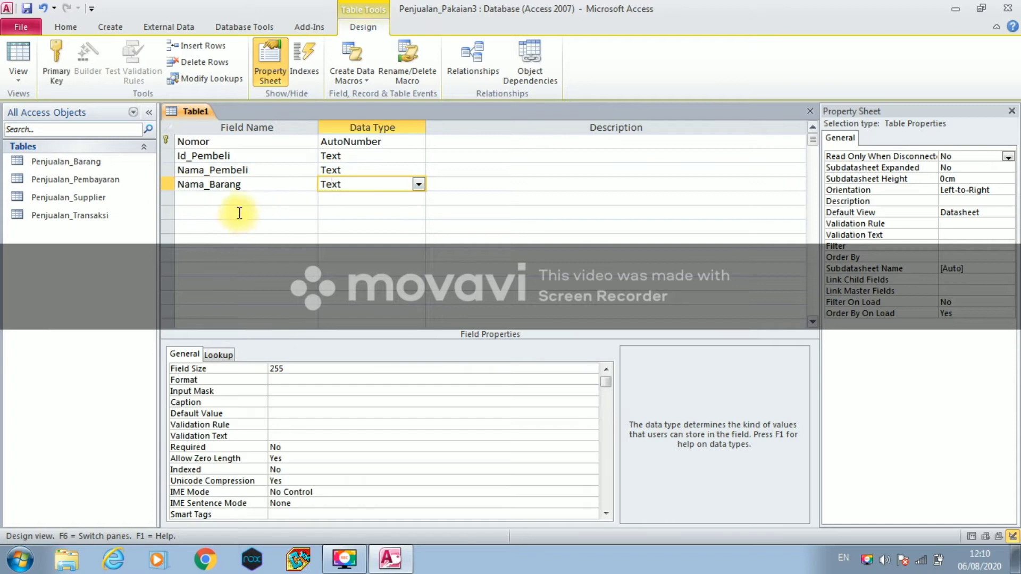
click(231, 196)
key(Caps_Lock)
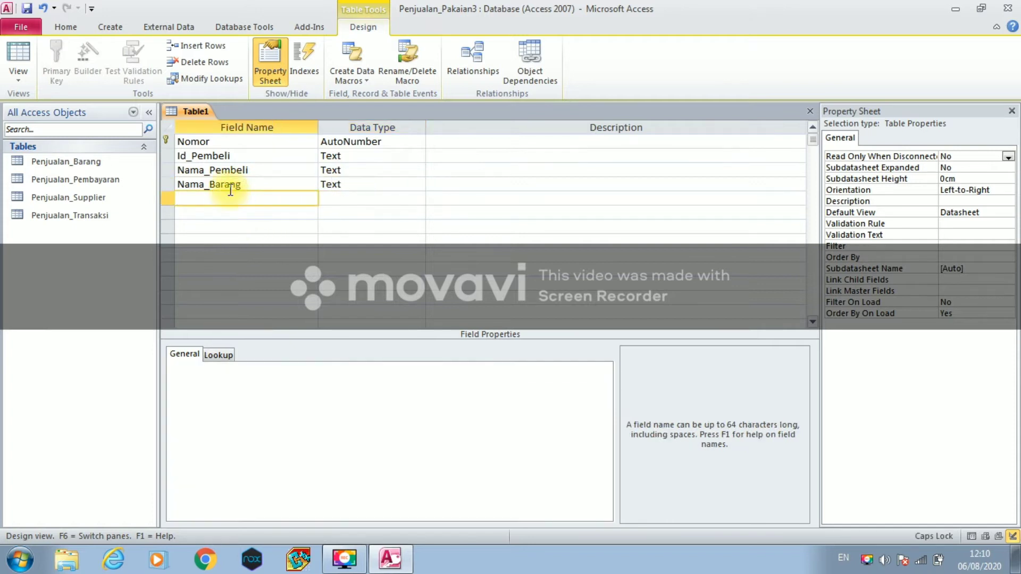
text(A)
key(Caps_Lock)
text(lamat)
click(340, 198)
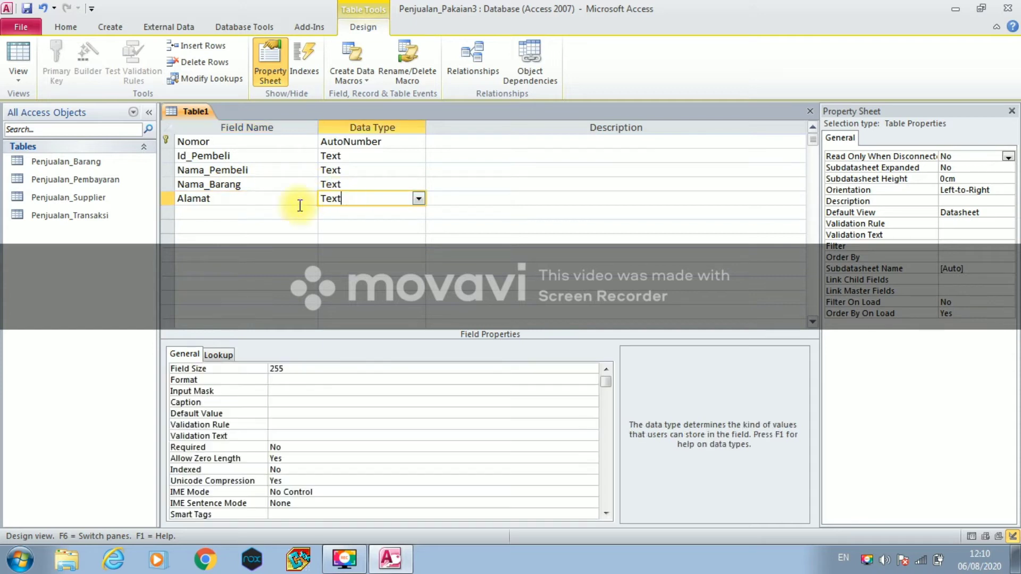
- Add Keterangan as Text and Jumlah_Beli as a Number field
click(222, 215)
key(Caps_Lock)
text(K)
key(Caps_Lock)
text(eterangan)
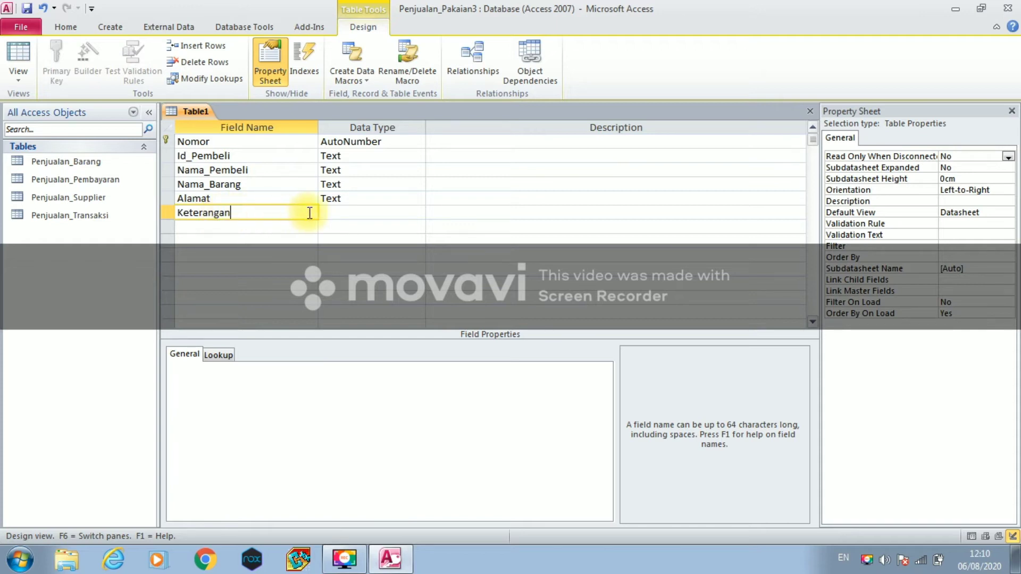
click(327, 215)
click(275, 227)
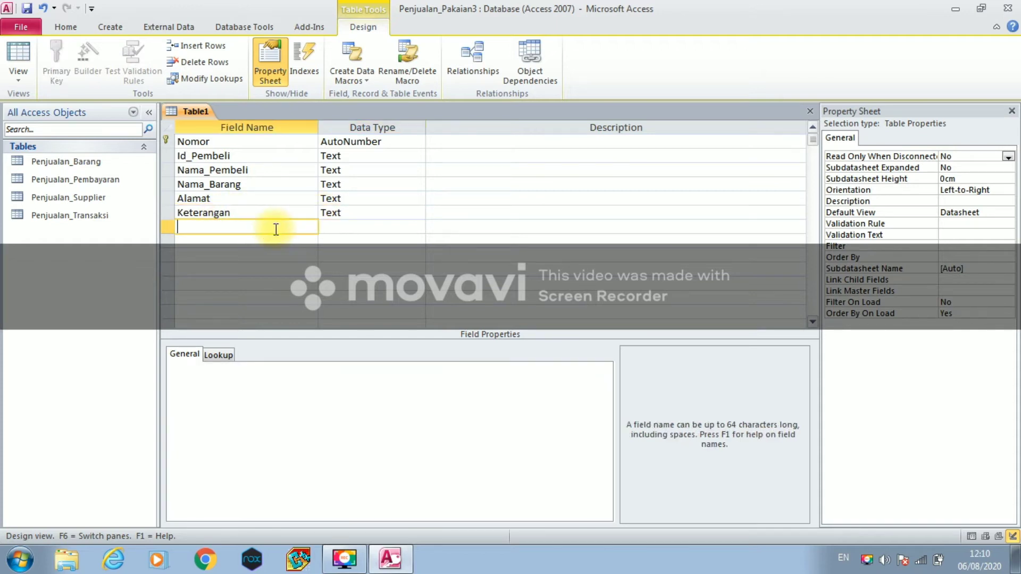
text(Jumlah)
text(_Beli)
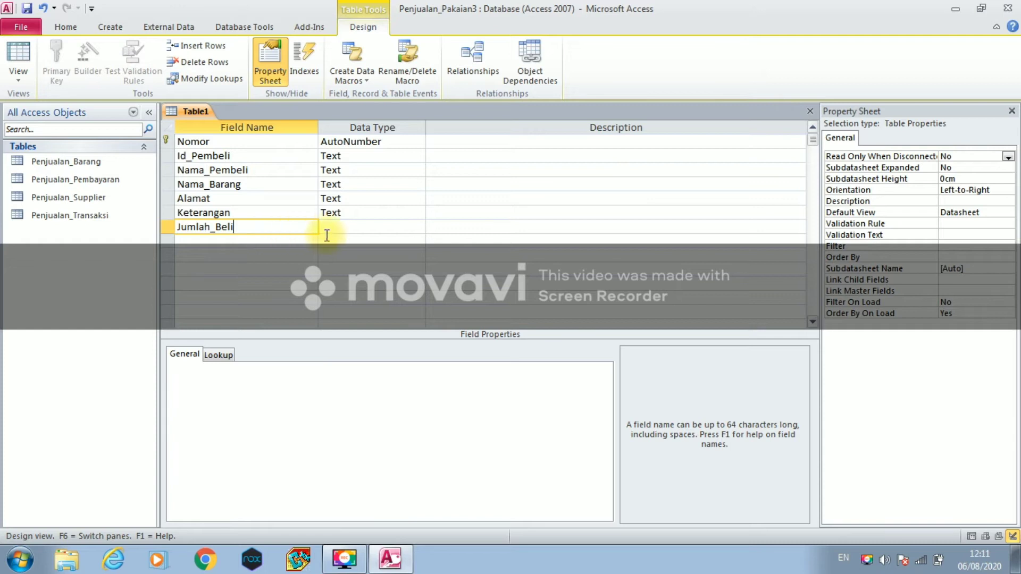
click(339, 227)
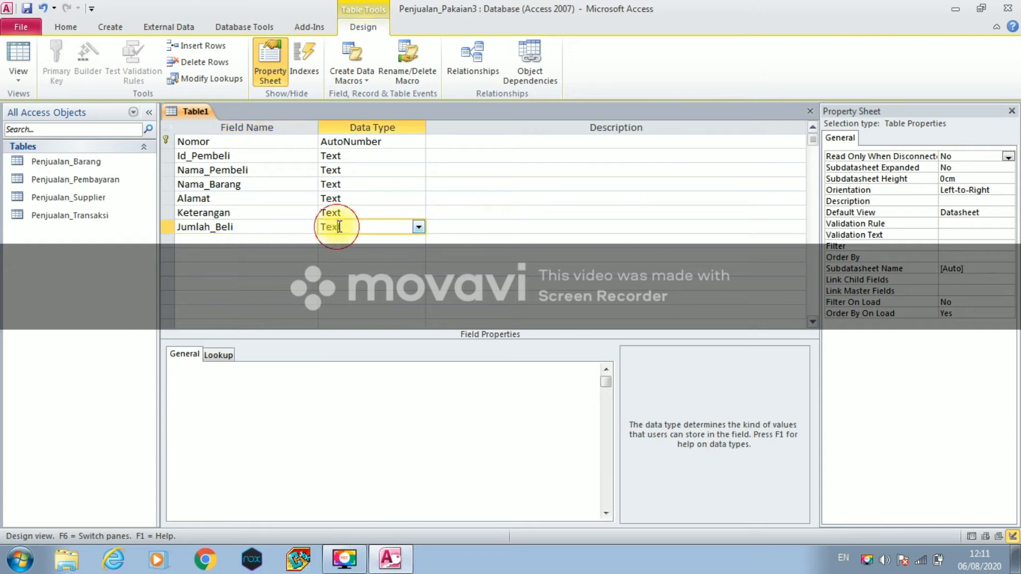
click(419, 227)
click(404, 268)
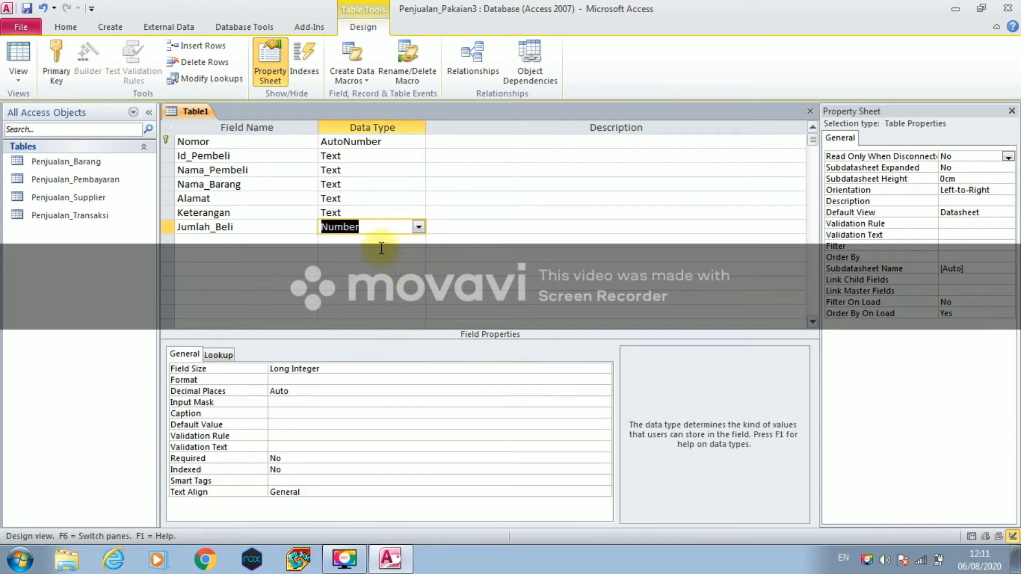
- Save the fifth table under the name Penjualan_Pembeli, then close its tab
right_click(215, 115)
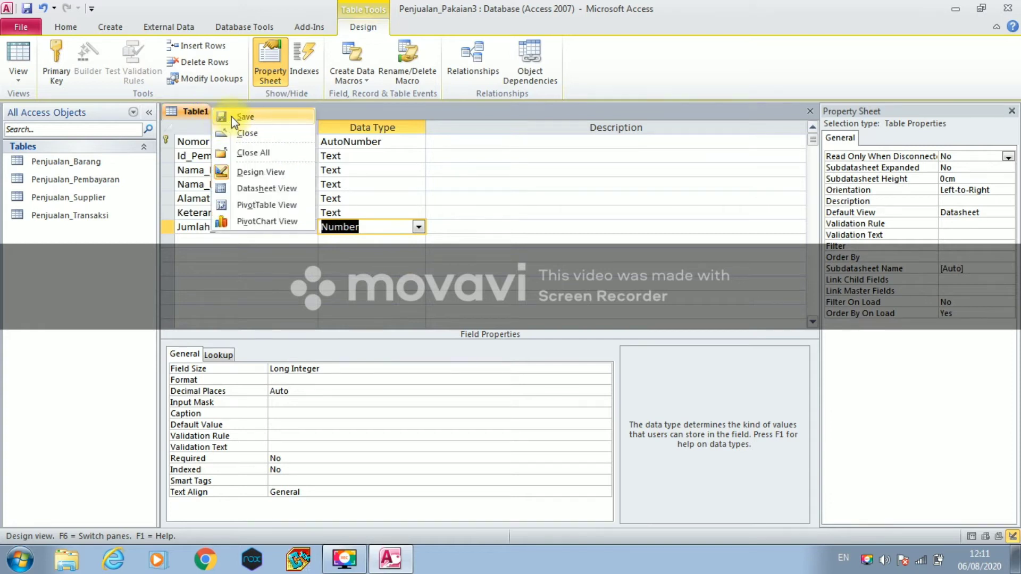
click(231, 117)
text(Penjuala)
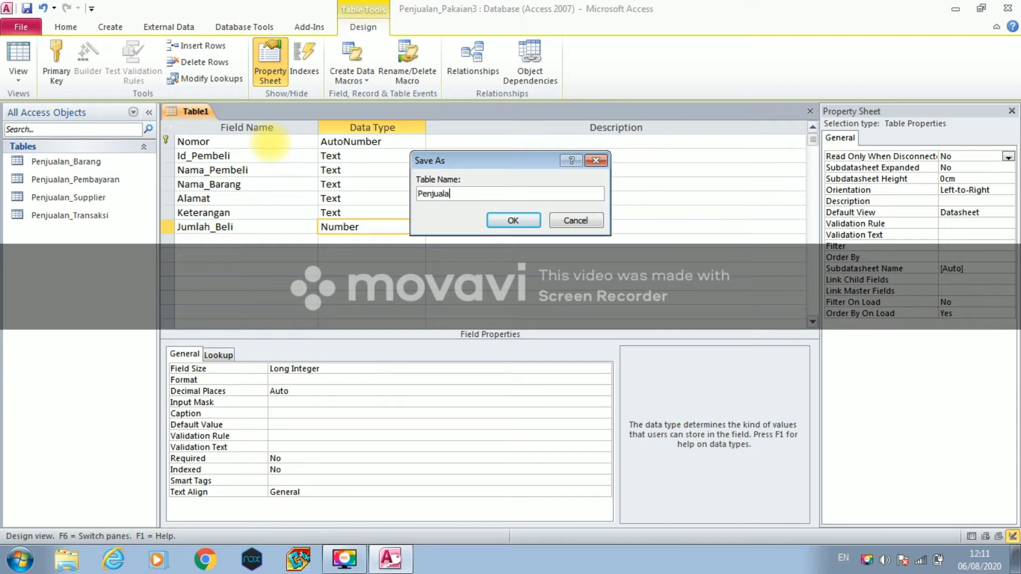
text(n_Pembeli)
click(500, 220)
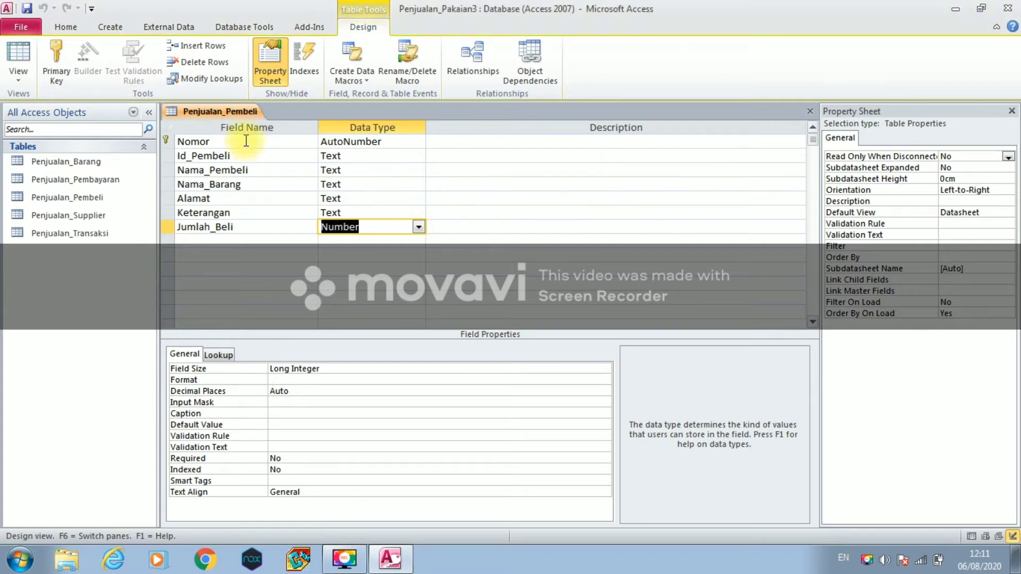
right_click(234, 111)
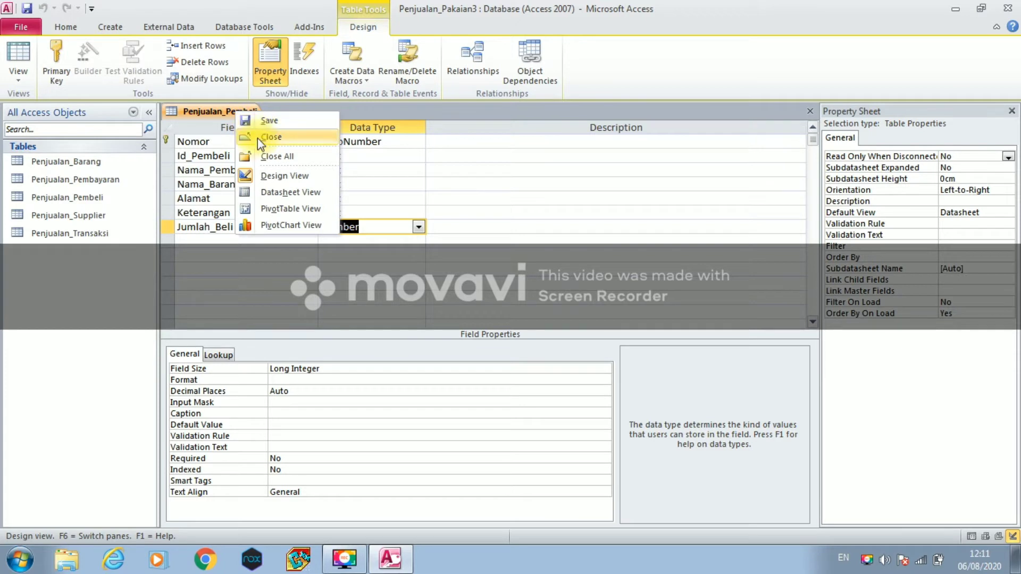
click(257, 139)
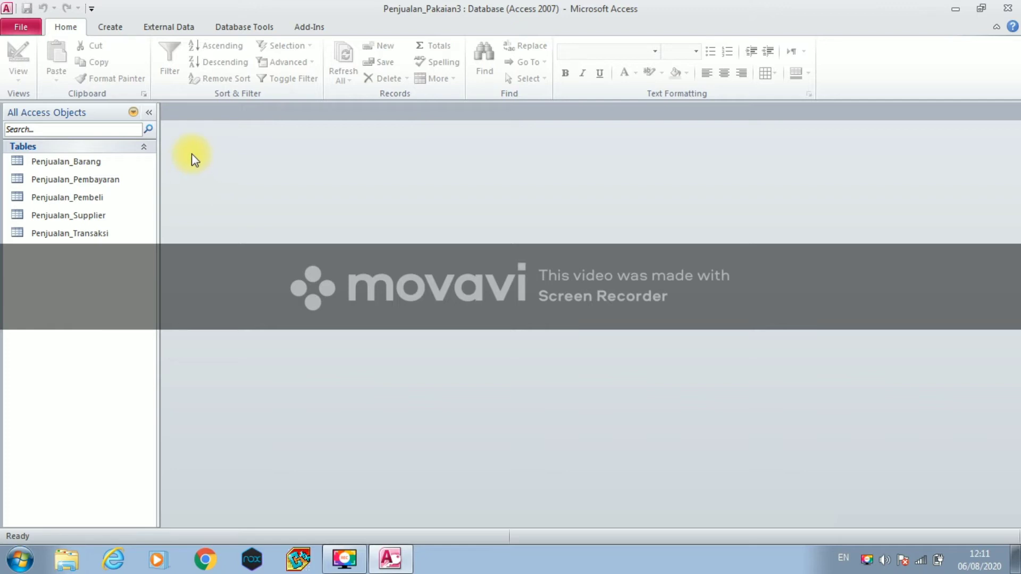
- Start a new design-view query based on the Penjualan_Barang table
click(110, 31)
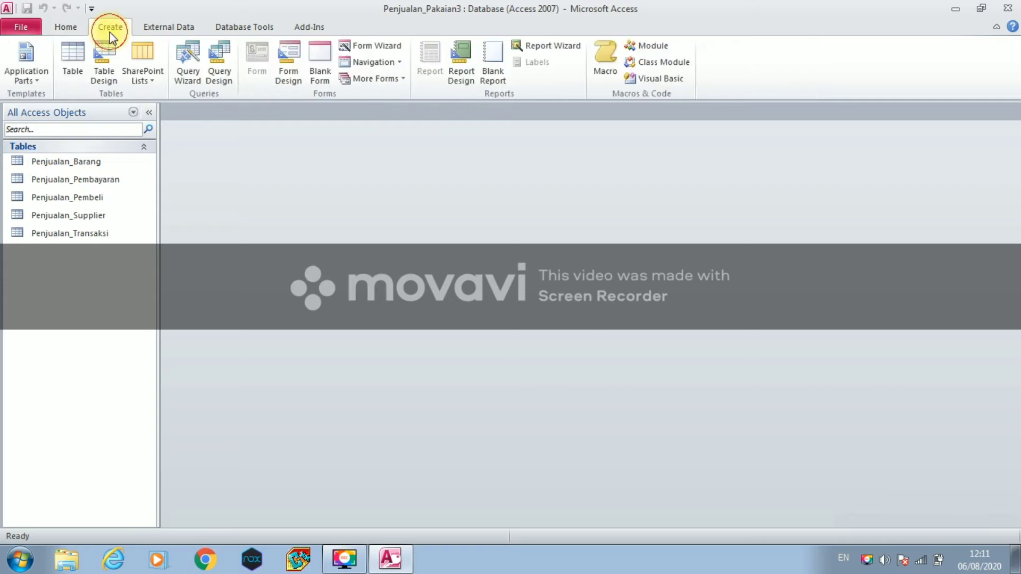
click(224, 75)
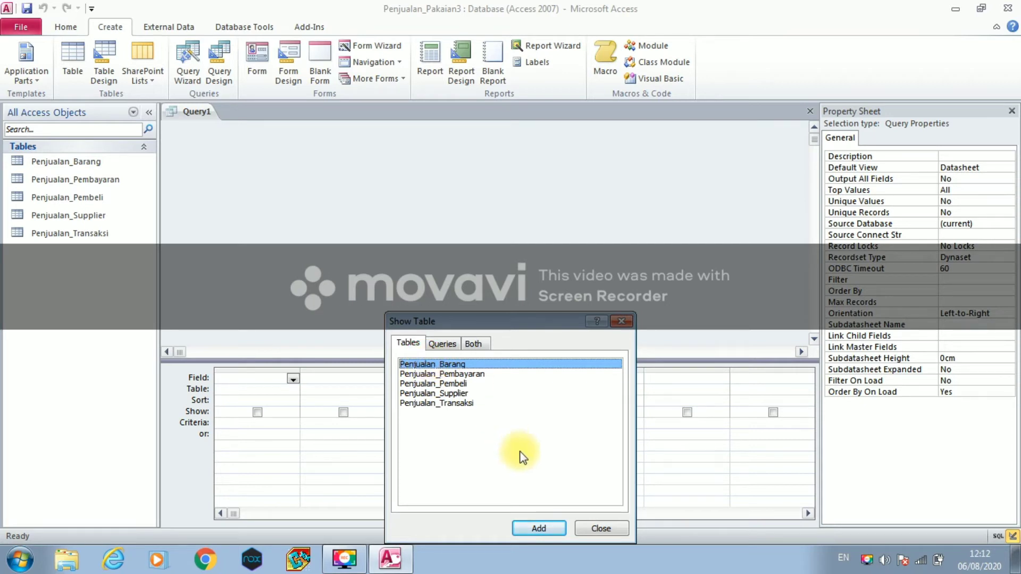
click(551, 529)
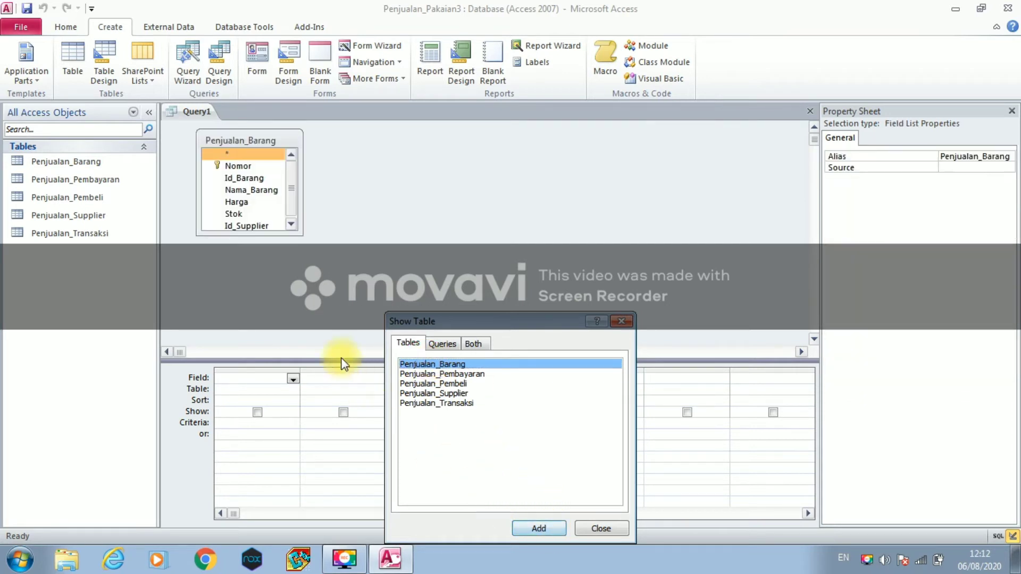
click(592, 529)
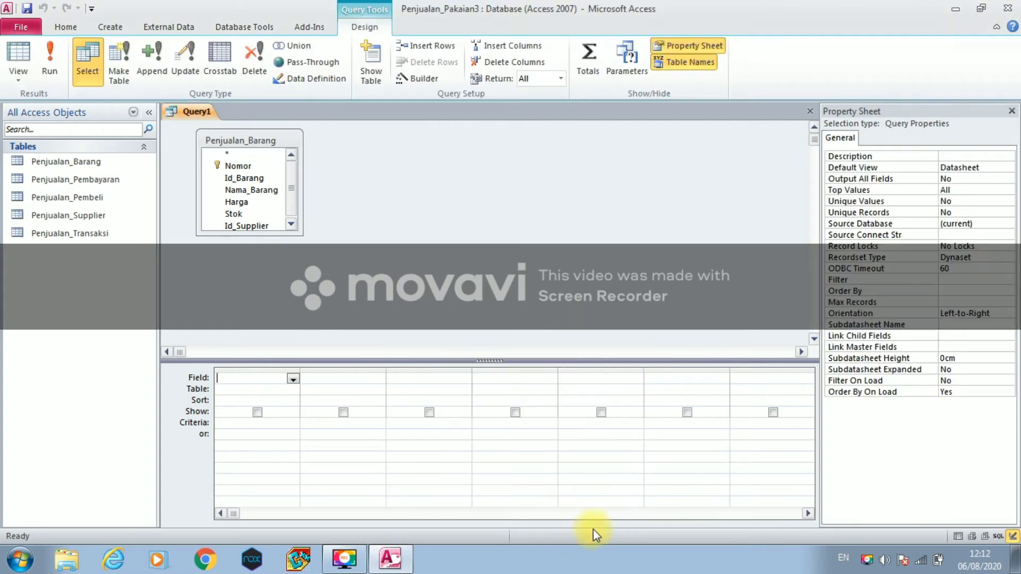
- Add Nomor, Id_Barang, Nama_Barang, Harga, Stok and Id_Supplier to the query grid
click(229, 216)
click(216, 166)
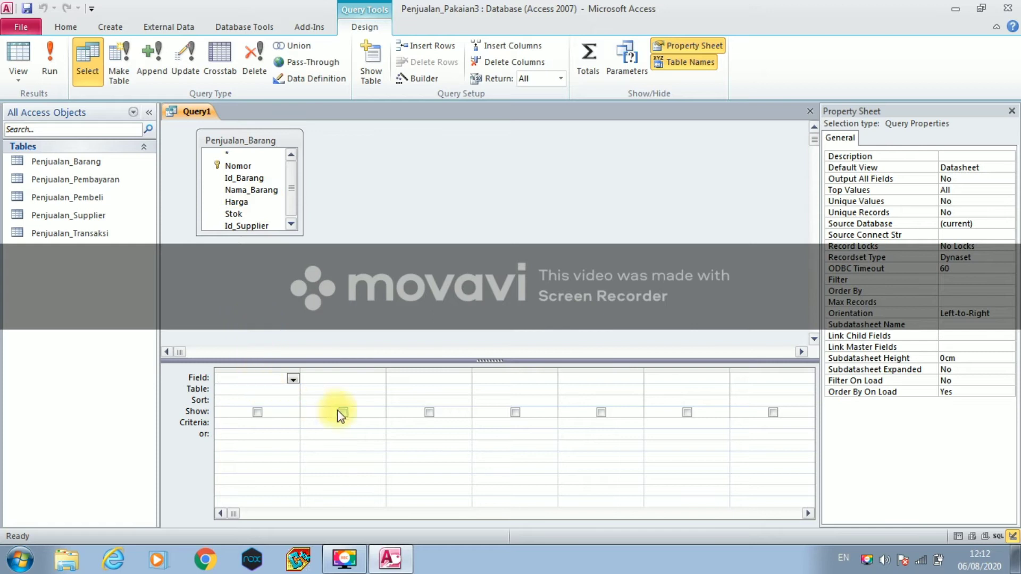
click(232, 167)
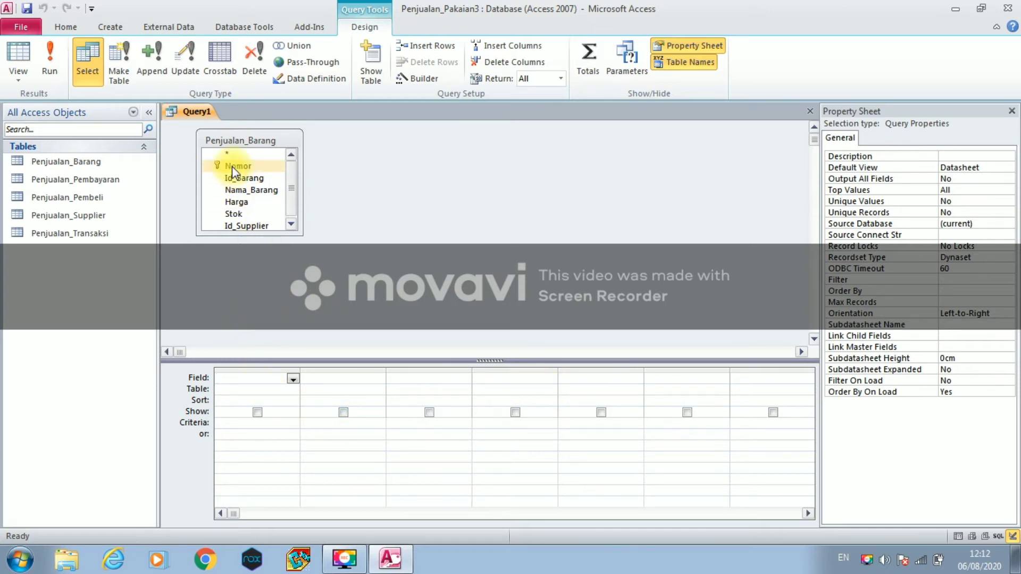
double_click(231, 166)
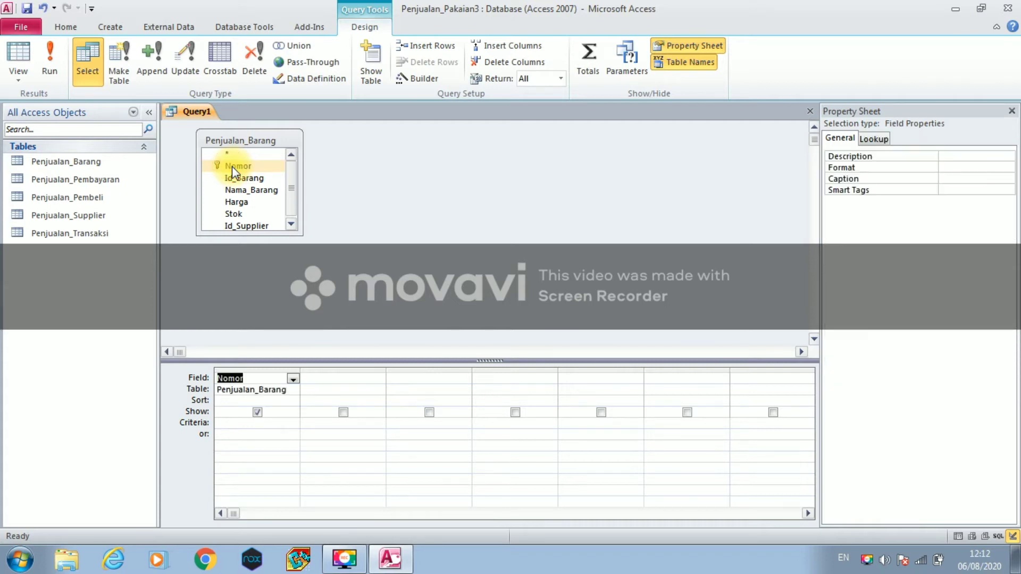
click(238, 181)
double_click(238, 180)
click(238, 189)
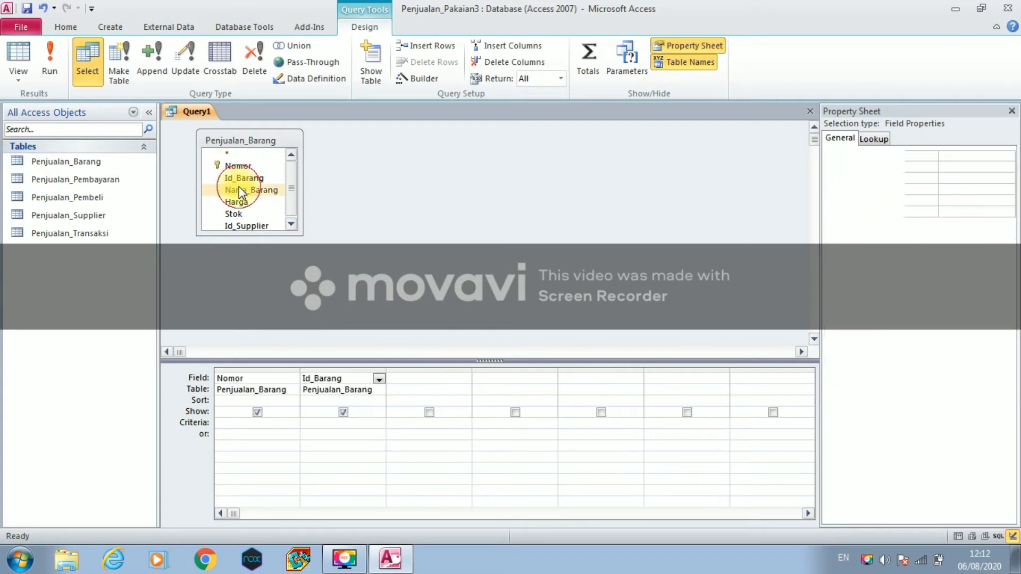
double_click(238, 189)
click(237, 203)
double_click(240, 203)
click(242, 212)
double_click(242, 212)
click(248, 225)
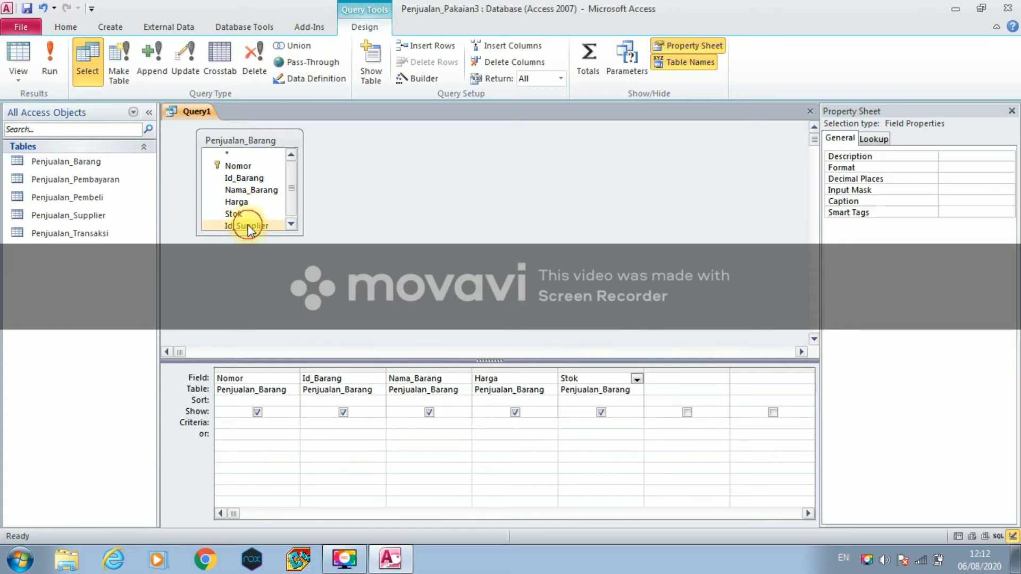
double_click(248, 225)
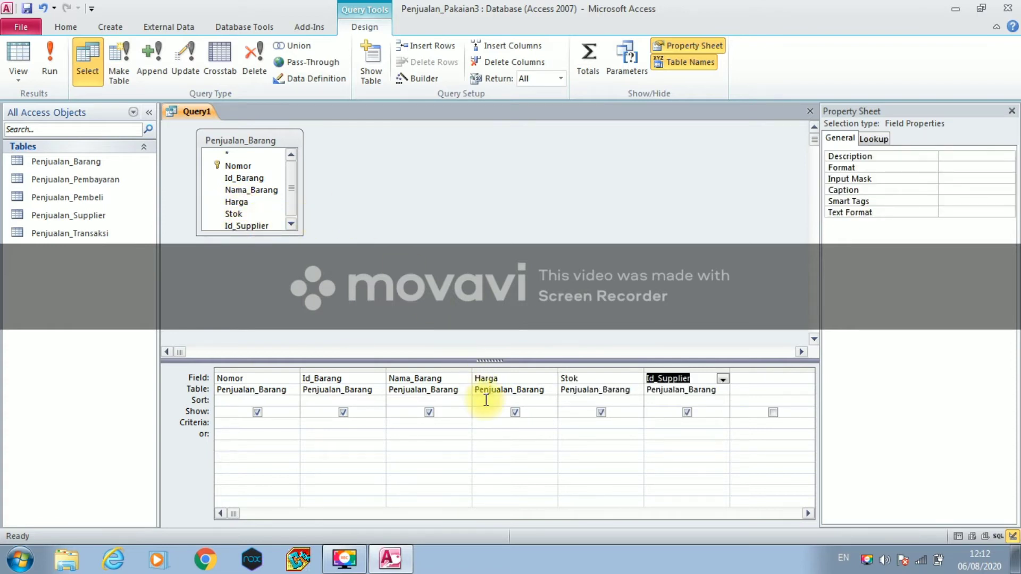
- Save the query as Query_Barang and close it
right_click(203, 123)
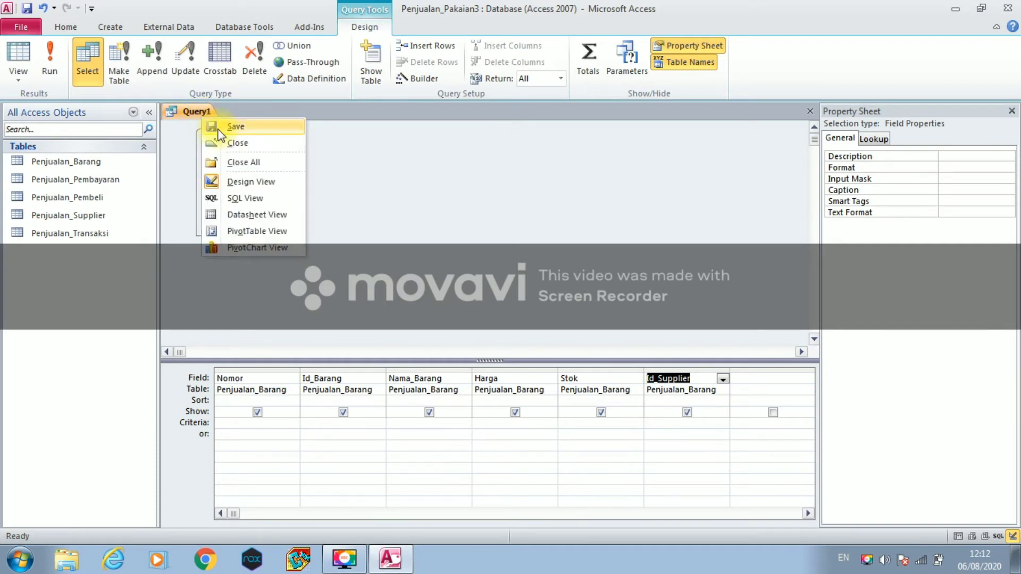
click(219, 130)
click(455, 193)
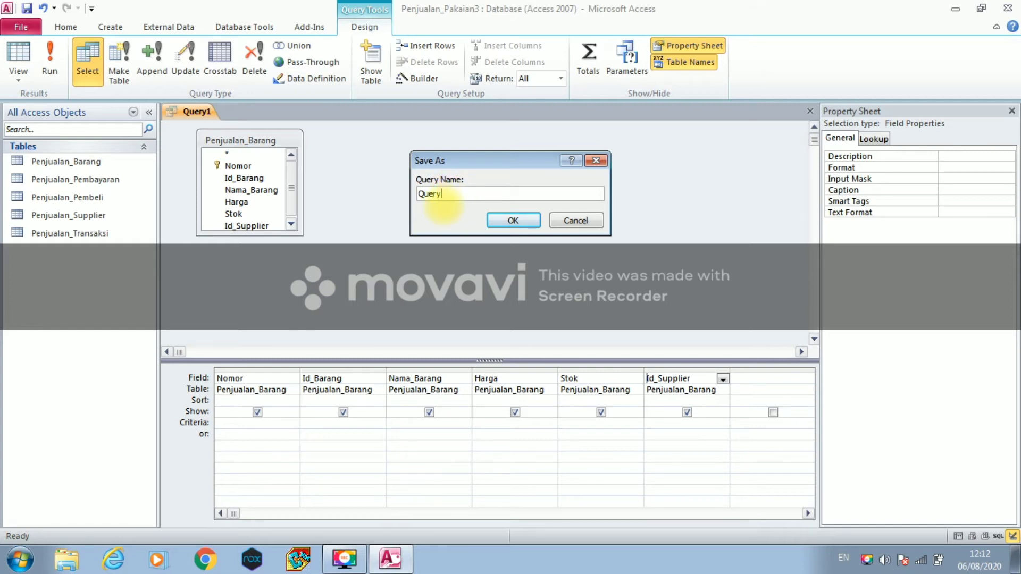
text(_Barang)
click(500, 214)
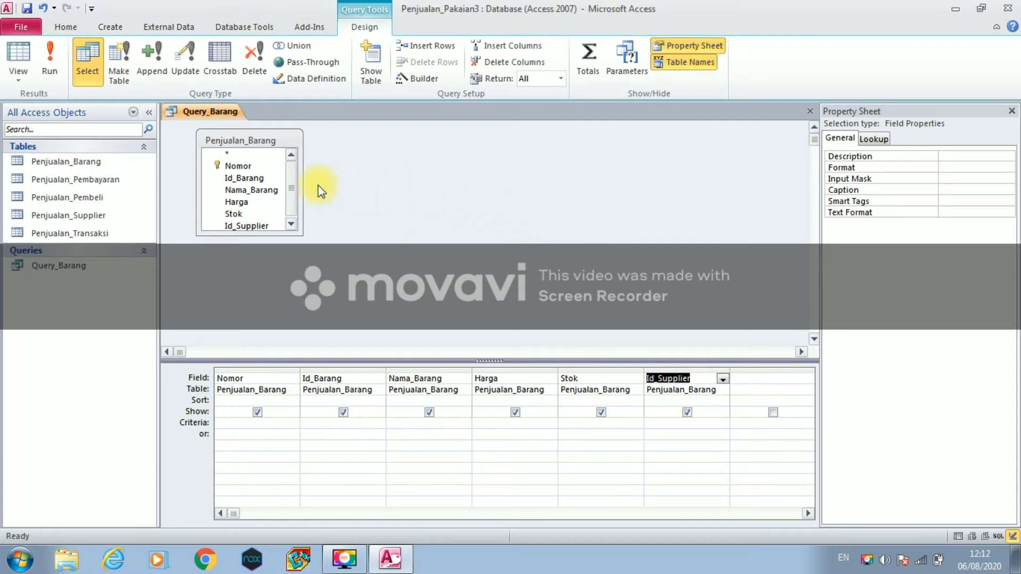
right_click(224, 111)
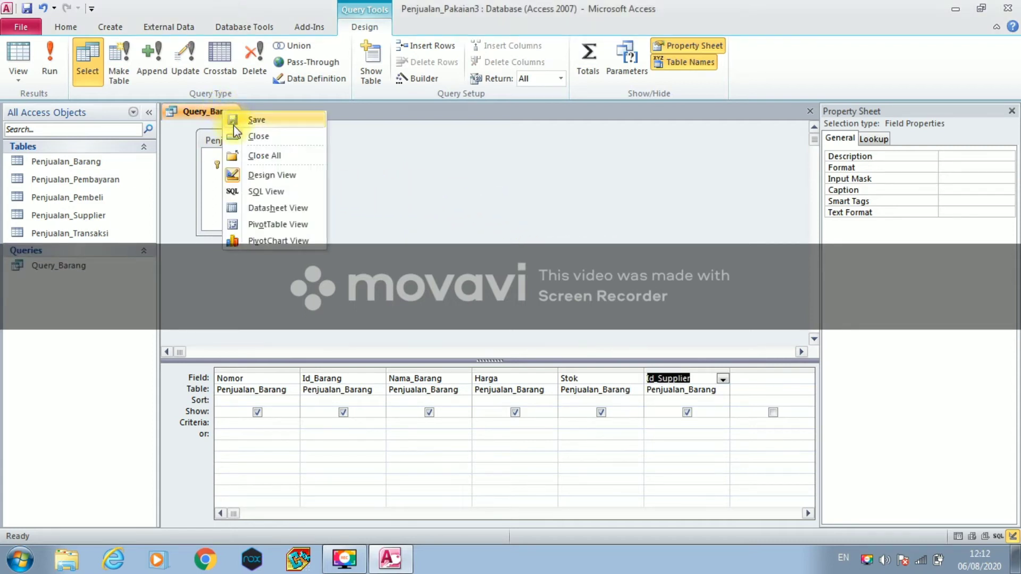
click(237, 136)
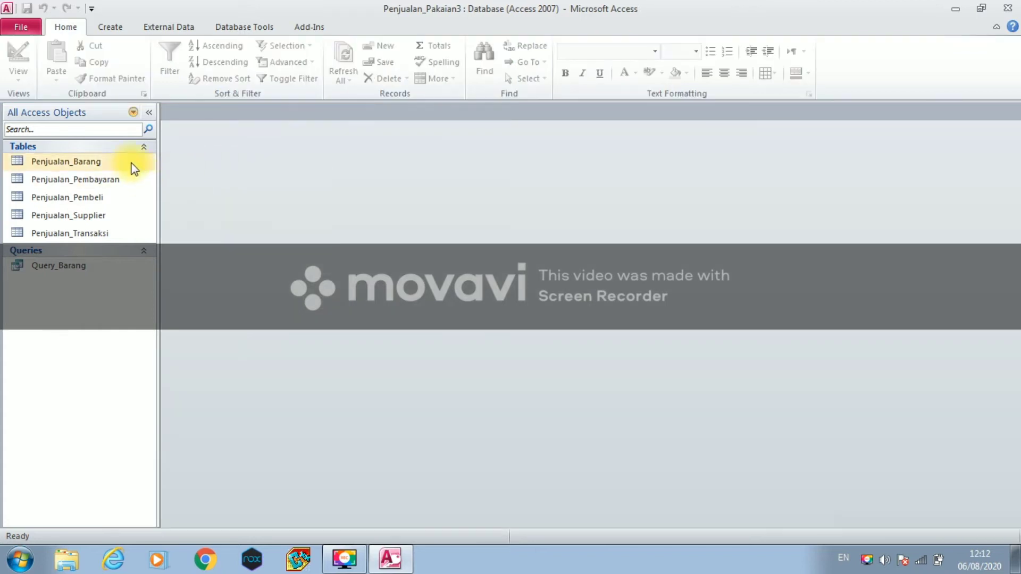
- Start a new design-view query based on the Penjualan_Pembayaran table
click(110, 26)
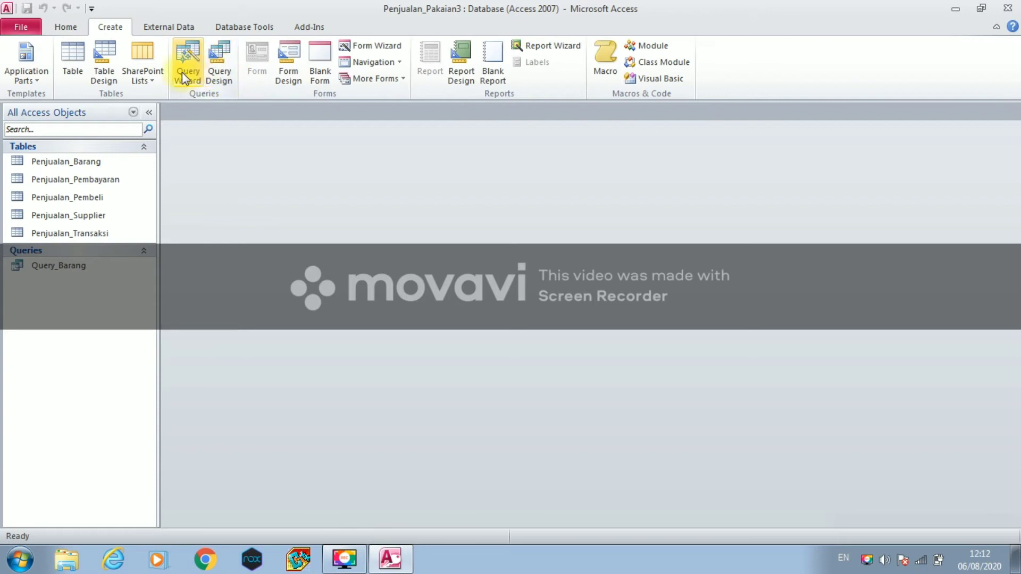
click(213, 69)
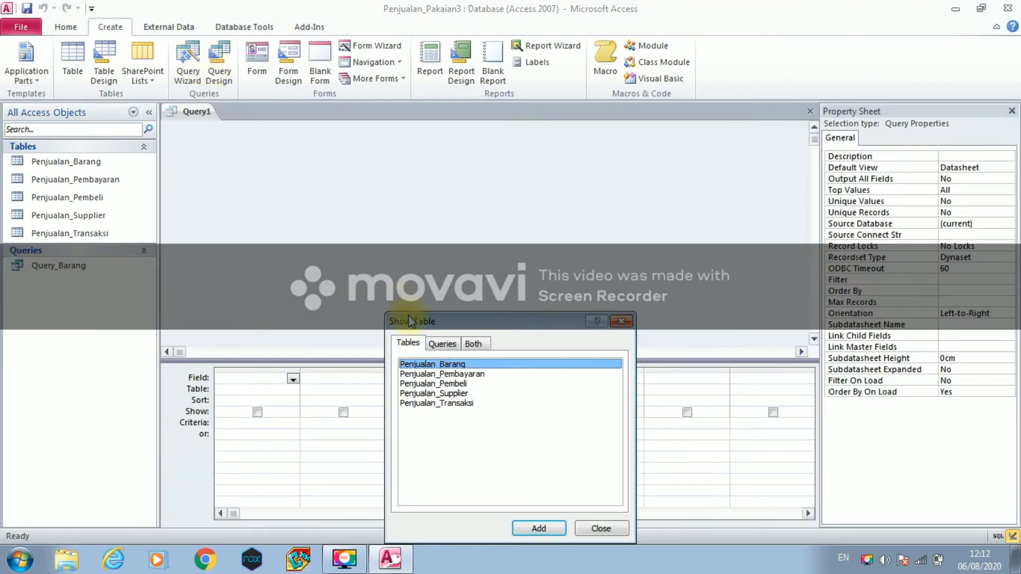
click(418, 374)
click(537, 528)
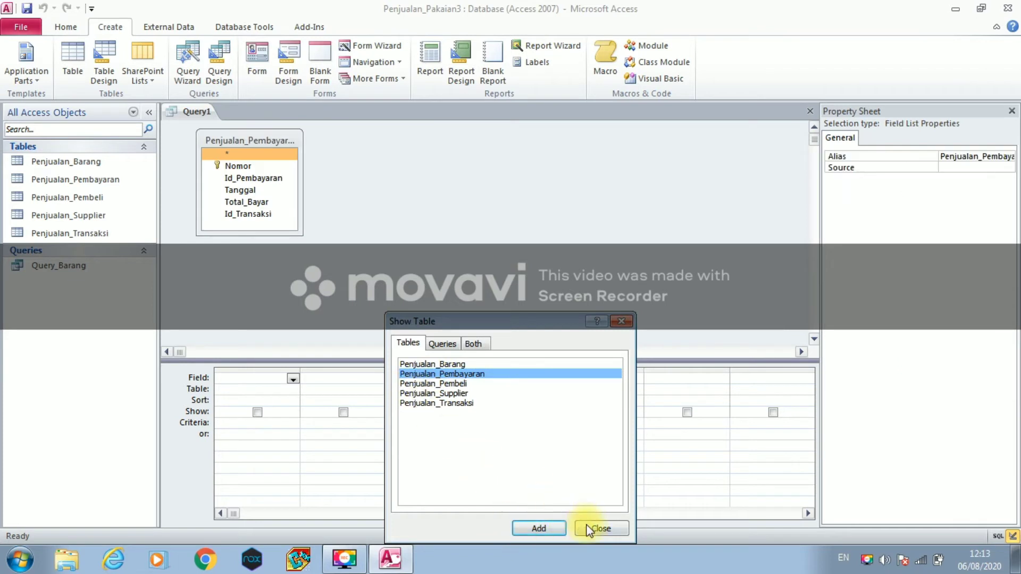
click(599, 527)
- Add Nomor, Id_Pembayaran, Tanggal, Total_Bayar and Id_Transaksi to the query grid
double_click(260, 169)
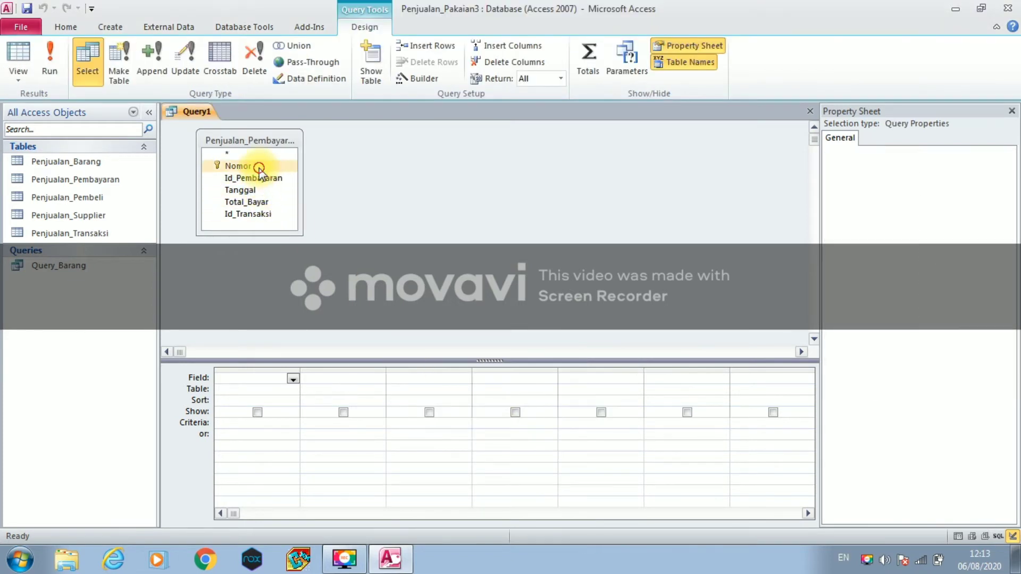
click(259, 180)
double_click(259, 181)
click(260, 190)
double_click(260, 190)
click(260, 202)
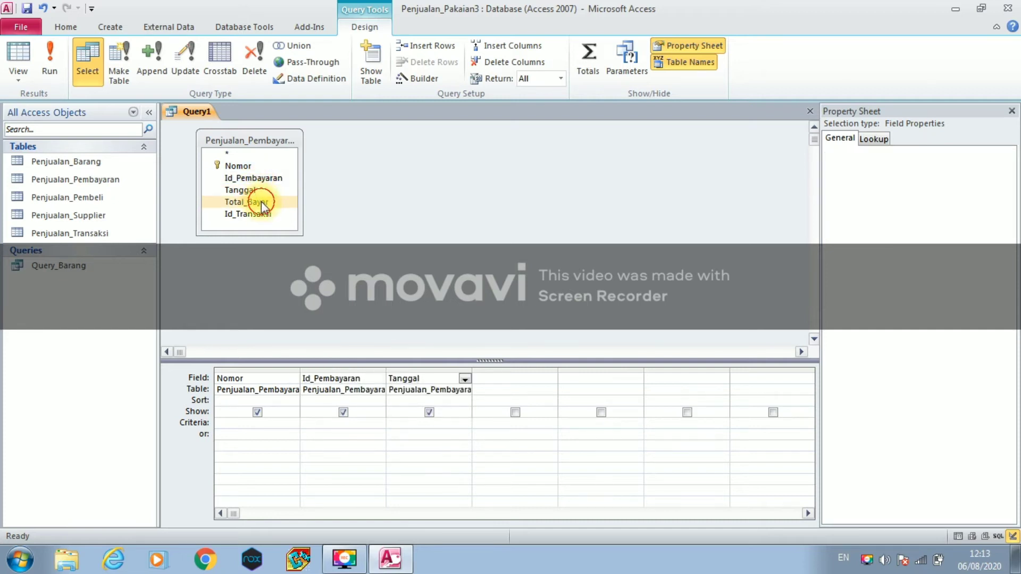
double_click(261, 202)
click(260, 213)
double_click(260, 212)
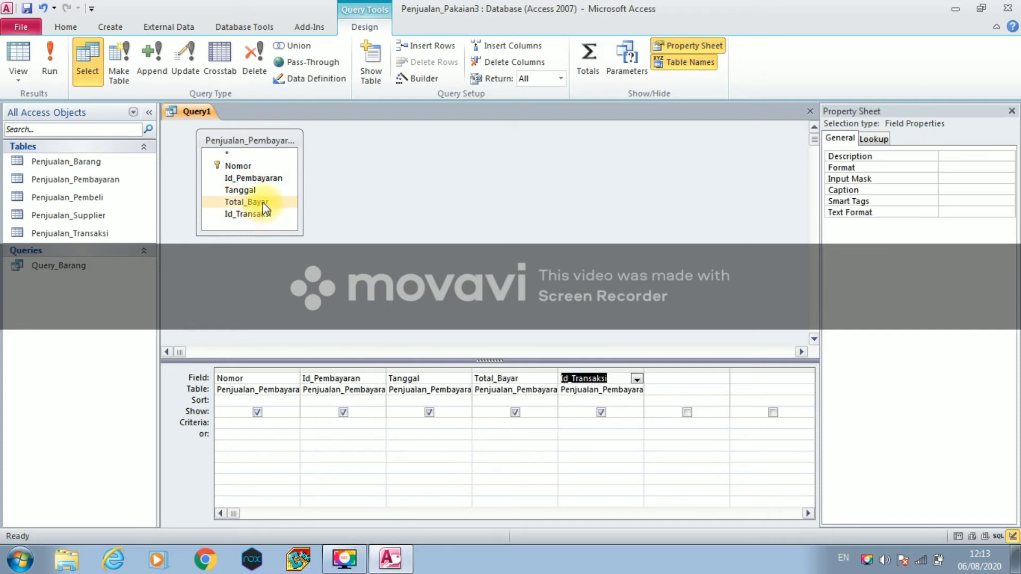
- Save the query as Query_Pembayaran, close it, and begin another query design
right_click(213, 117)
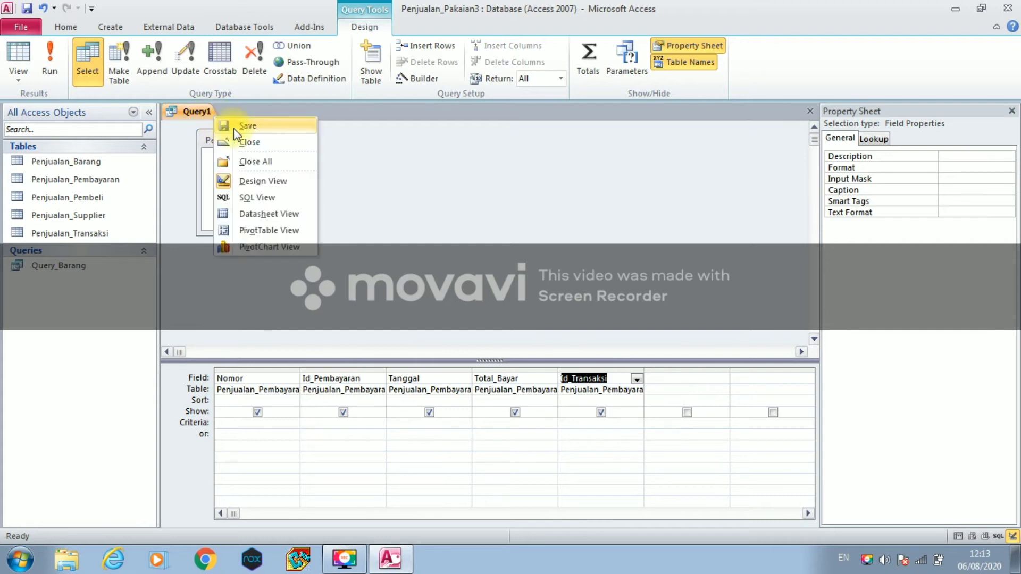
click(234, 129)
click(467, 192)
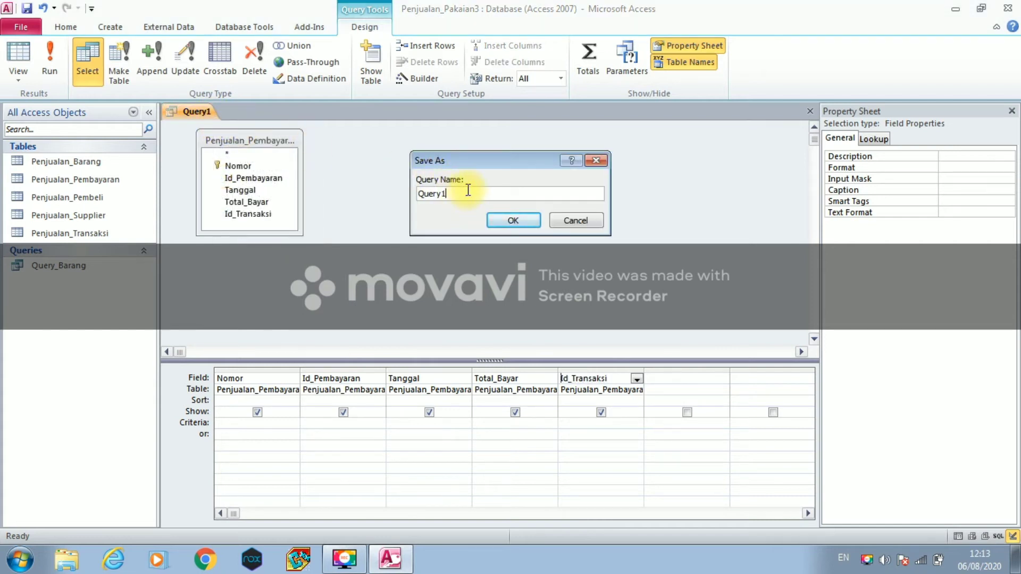
key(BackSpace)
text(_Pembayaran)
click(508, 221)
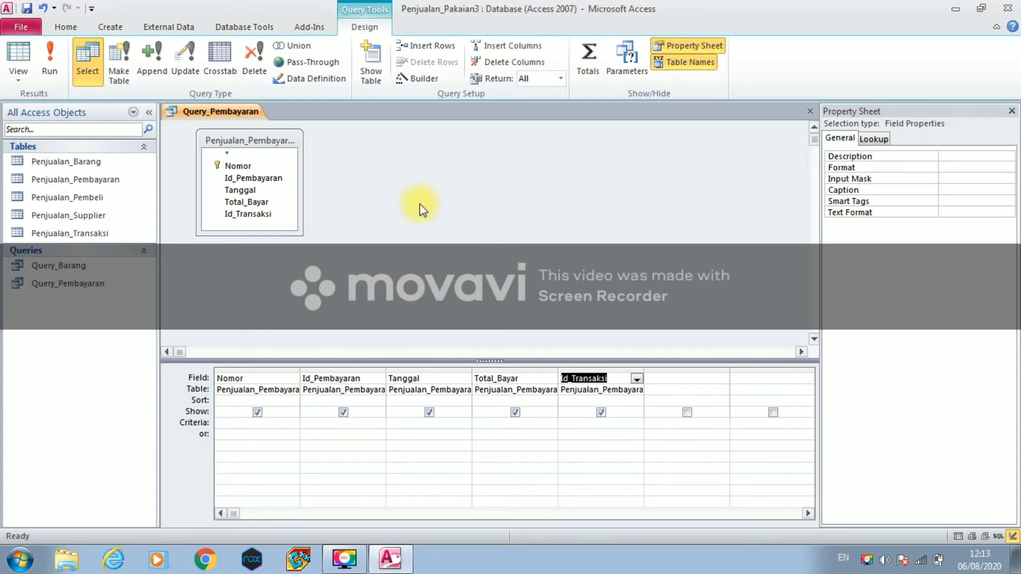
right_click(258, 121)
click(275, 129)
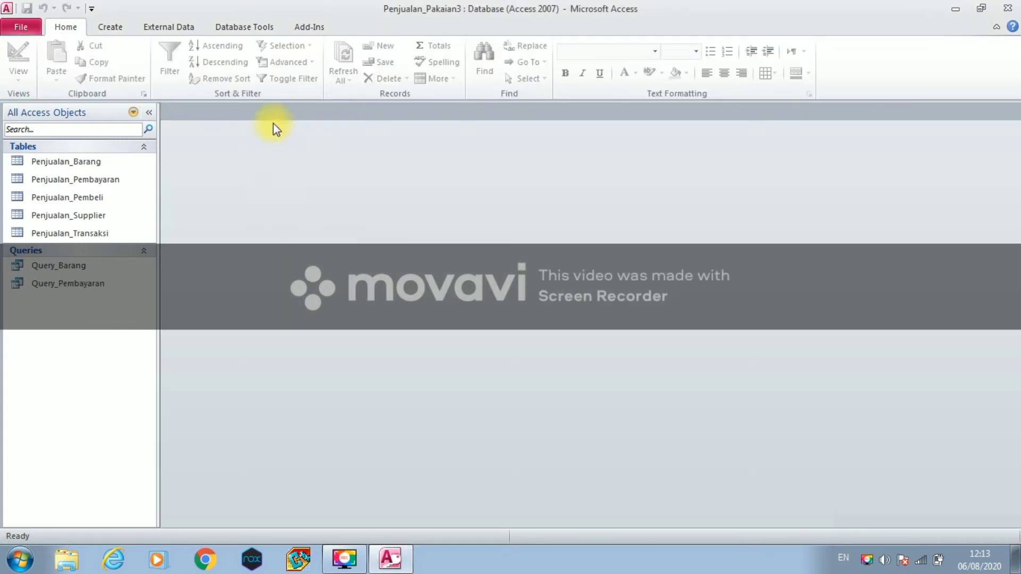
click(119, 24)
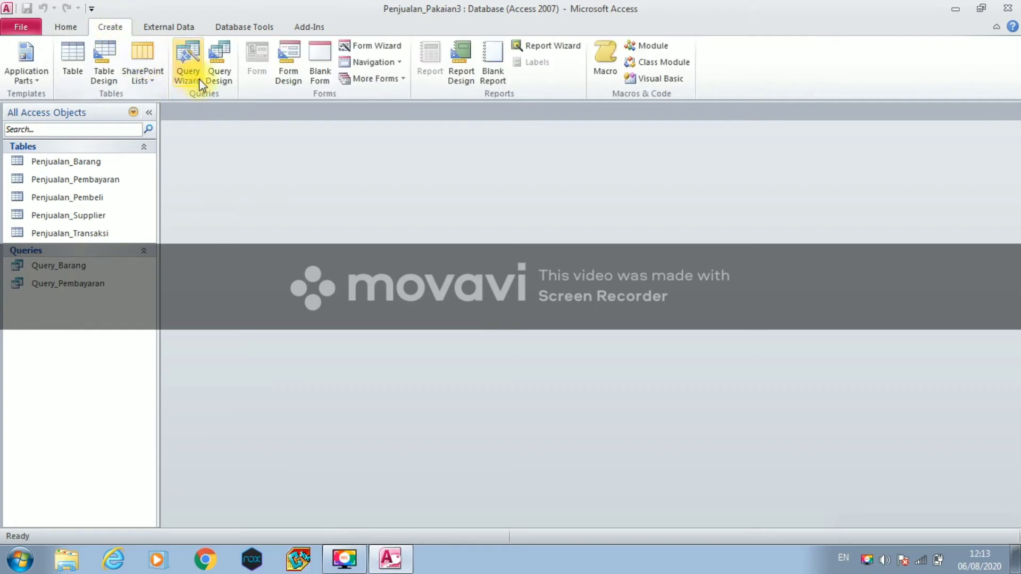
click(215, 75)
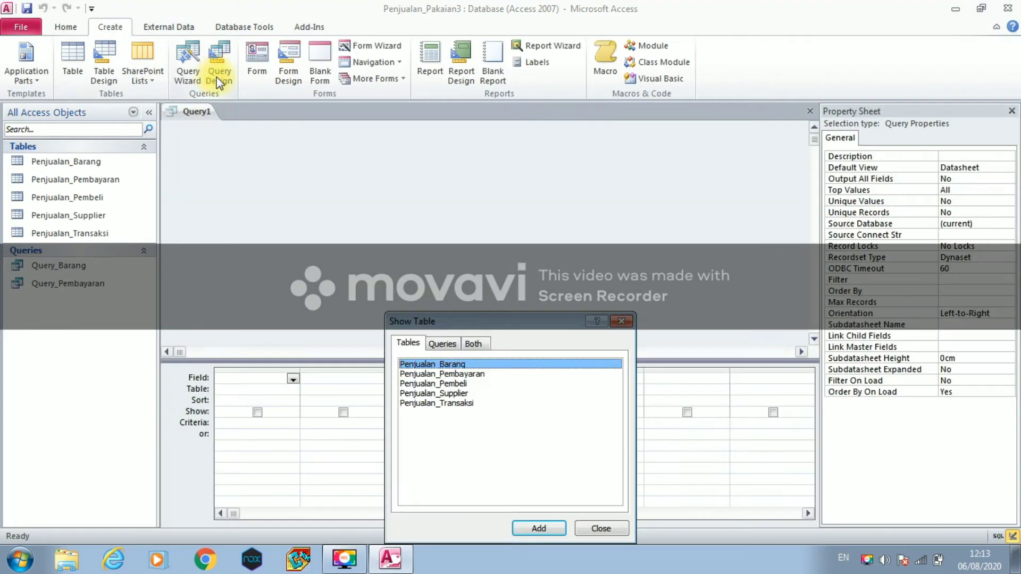
- Add the Penjualan_Pembeli table to the new query
click(425, 384)
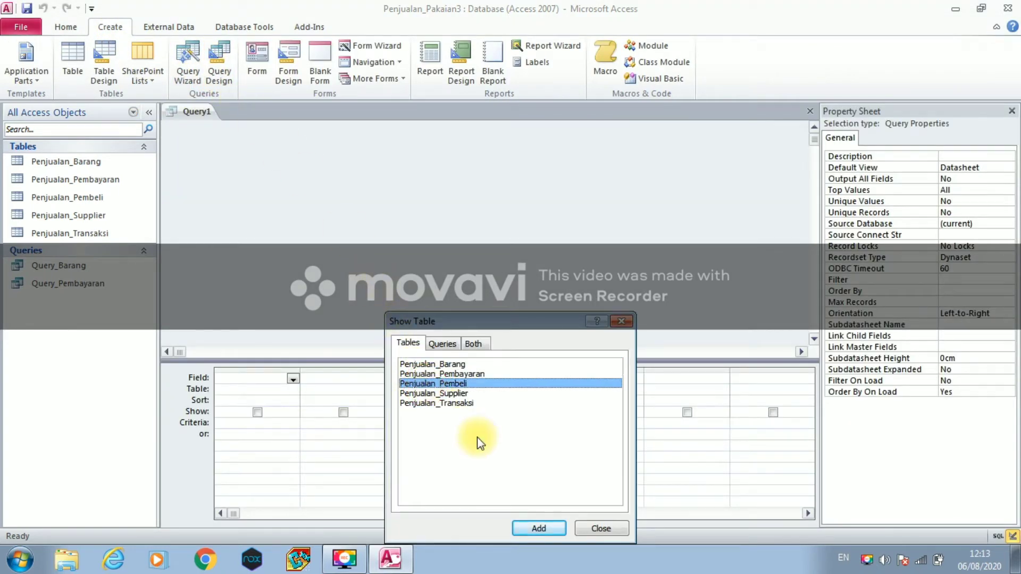
click(528, 532)
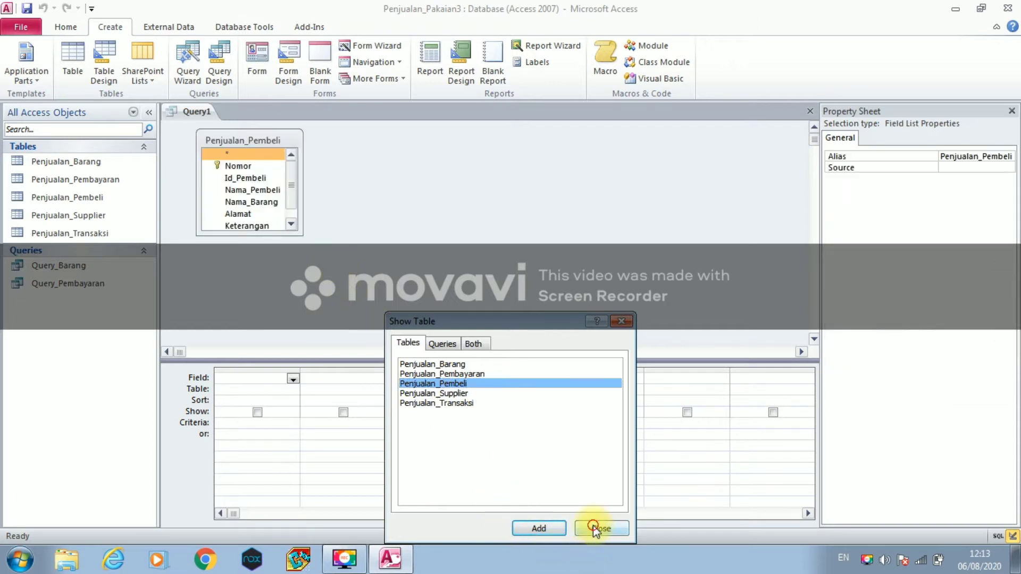
click(594, 528)
- Add Nomor, Id_Pembeli, Nama_Pembeli, Nama_Barang, Alamat, Keterangan and Jumlah_Beli to the grid
click(230, 167)
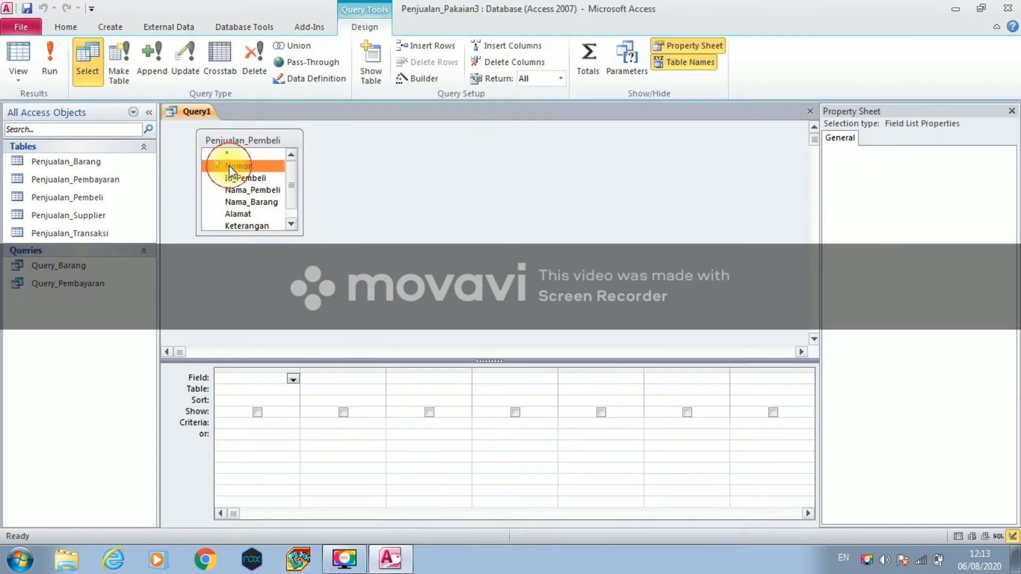
double_click(230, 168)
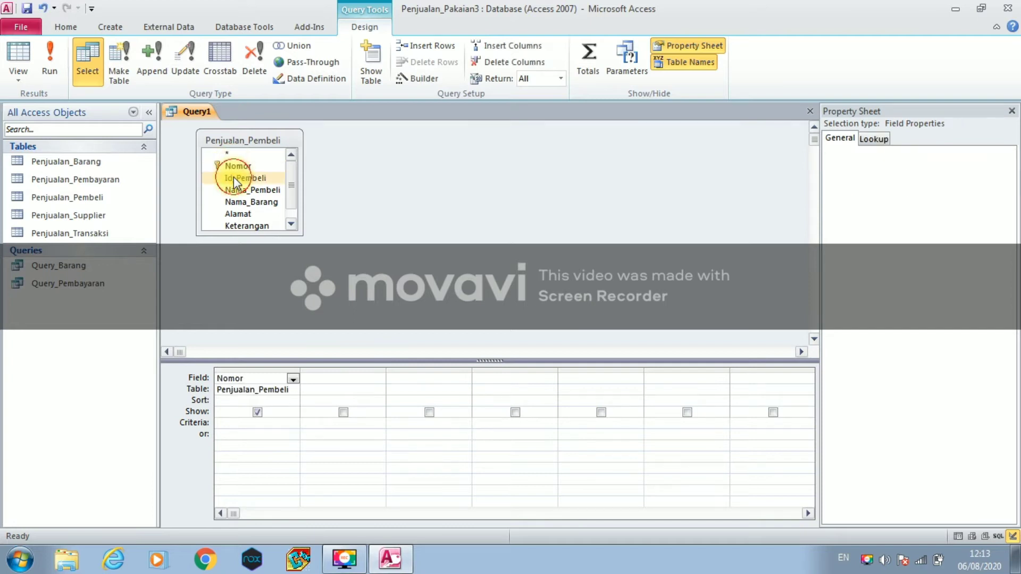
double_click(234, 177)
double_click(233, 190)
click(237, 202)
double_click(238, 206)
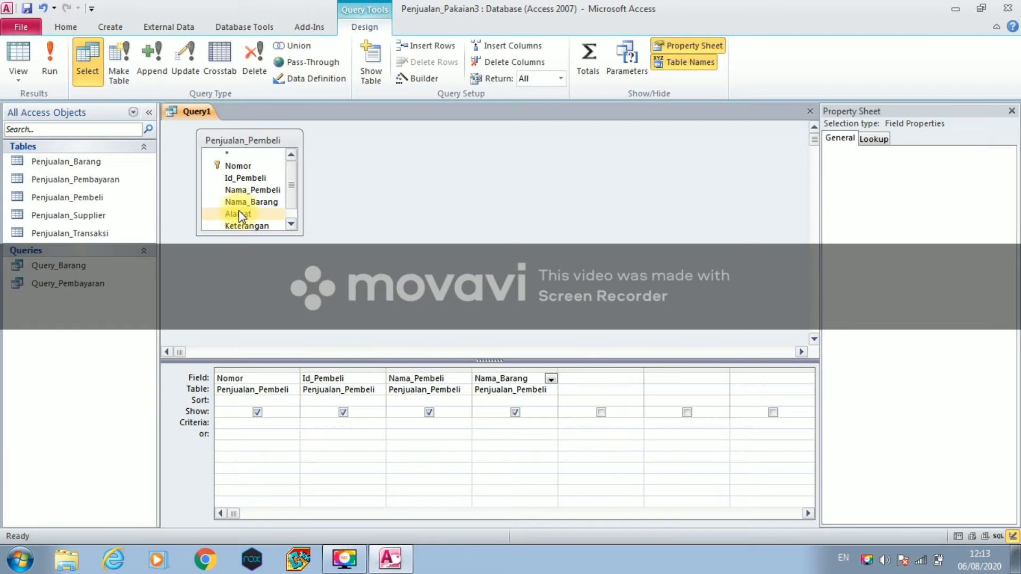
double_click(238, 212)
click(240, 226)
double_click(239, 225)
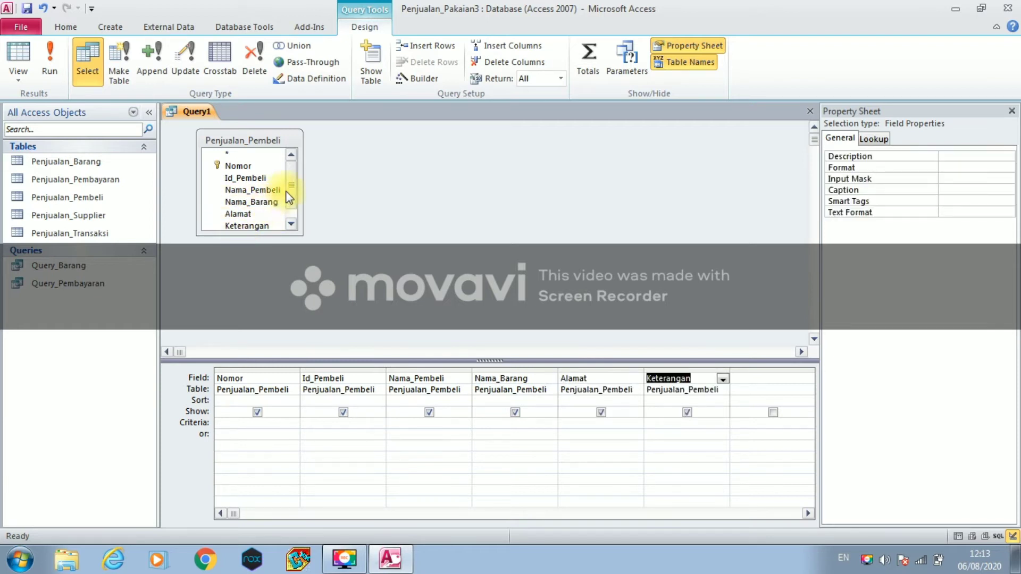
click(291, 223)
click(265, 227)
double_click(265, 228)
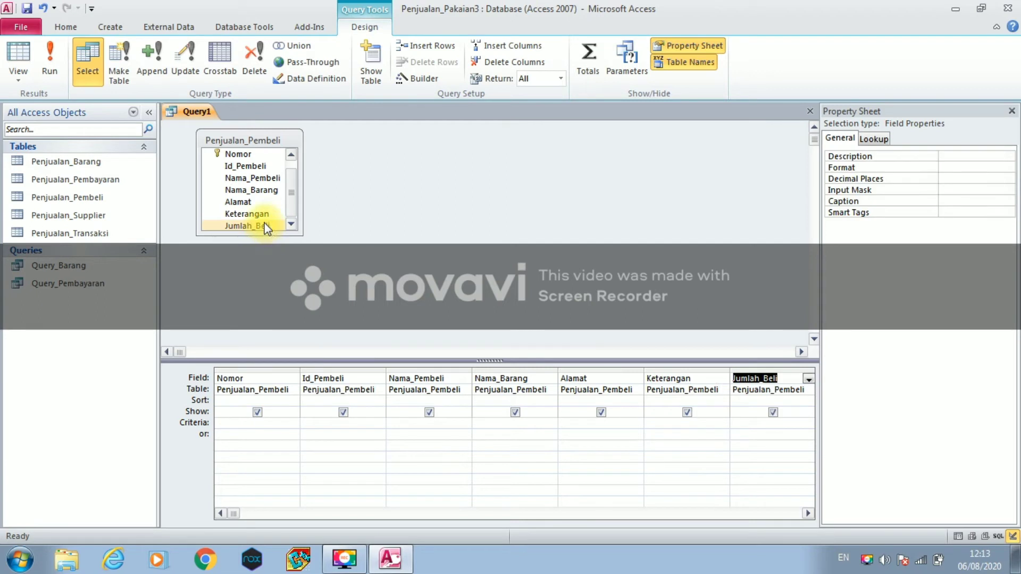
- Save the query as Query_Pembeli and close it
click(200, 114)
right_click(201, 124)
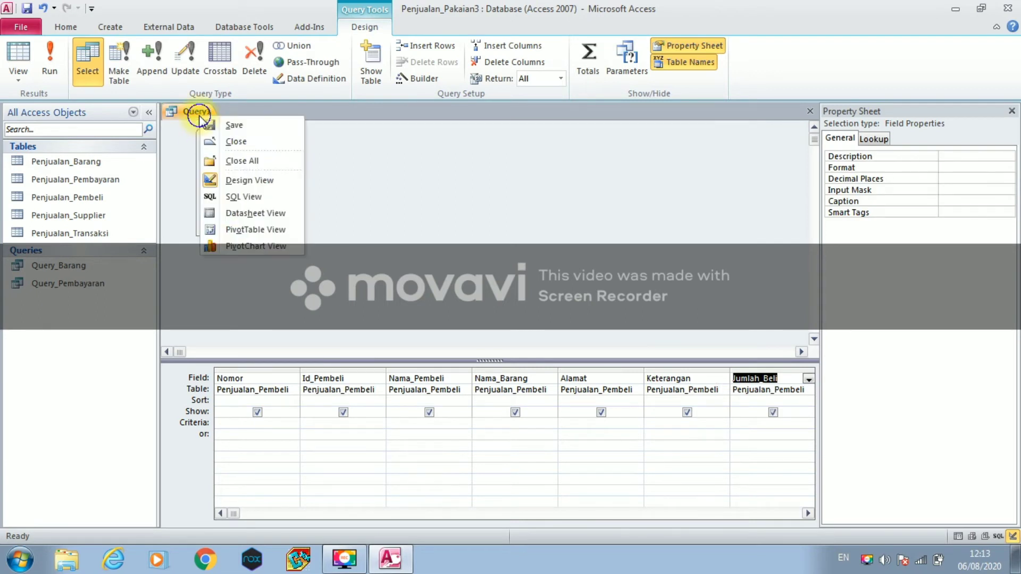
click(218, 124)
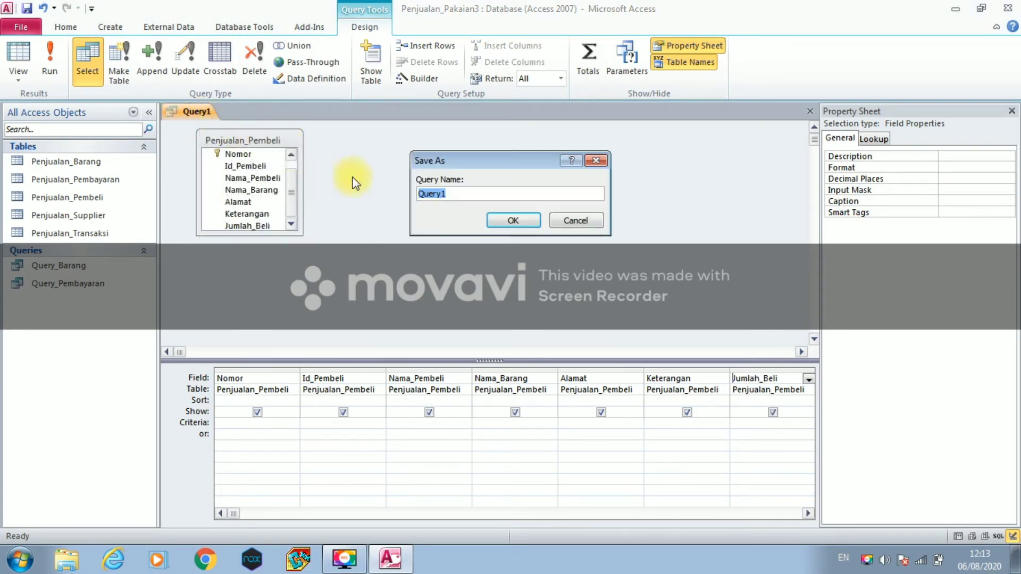
click(453, 195)
key(BackSpace)
text(_Pembeli)
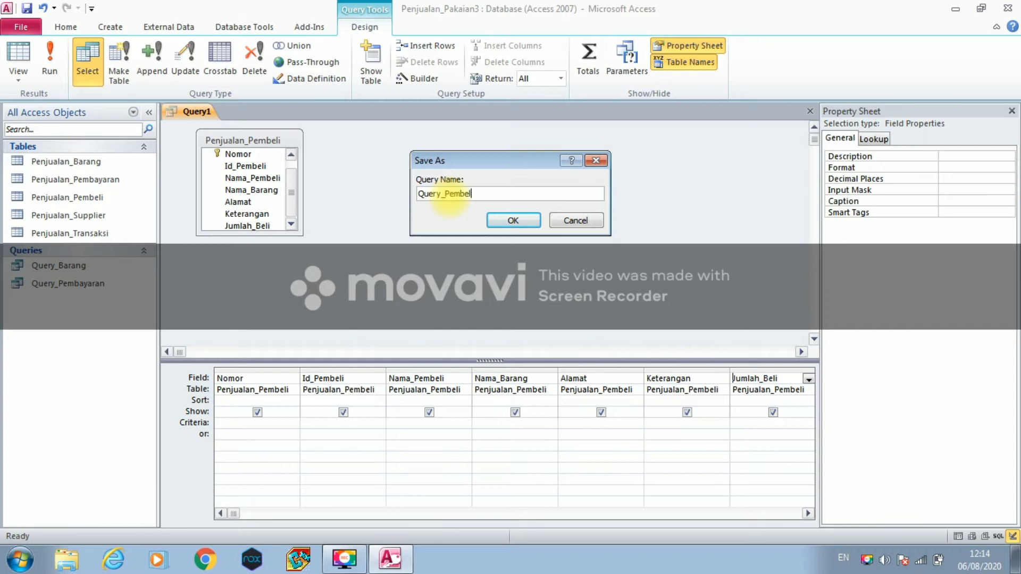
click(511, 220)
right_click(237, 113)
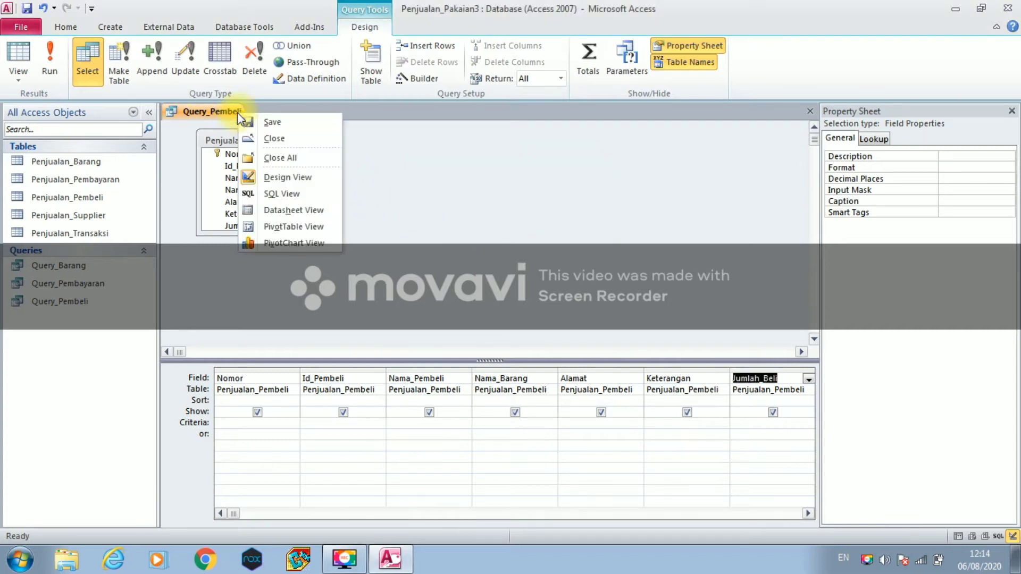
click(252, 138)
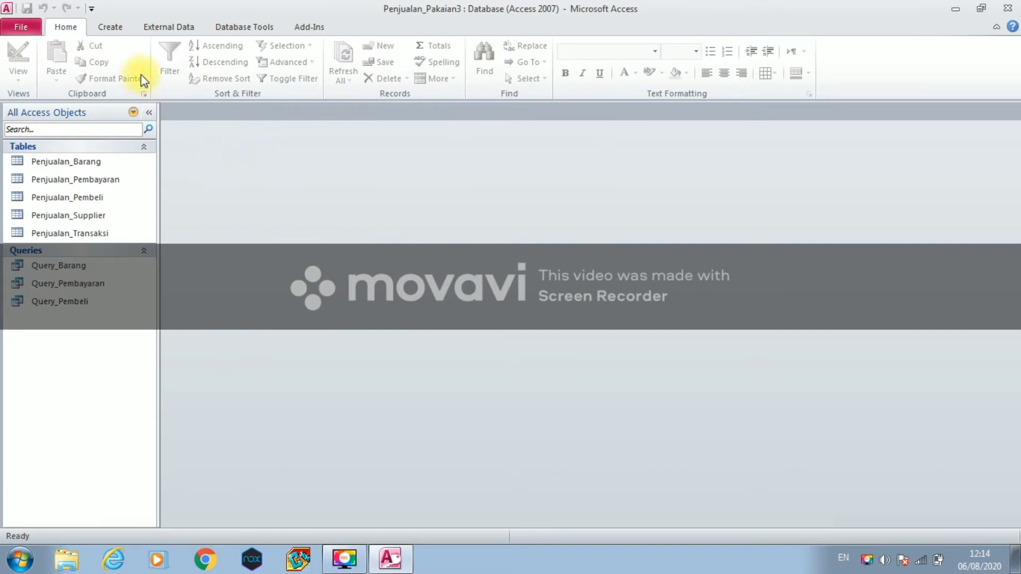
click(114, 26)
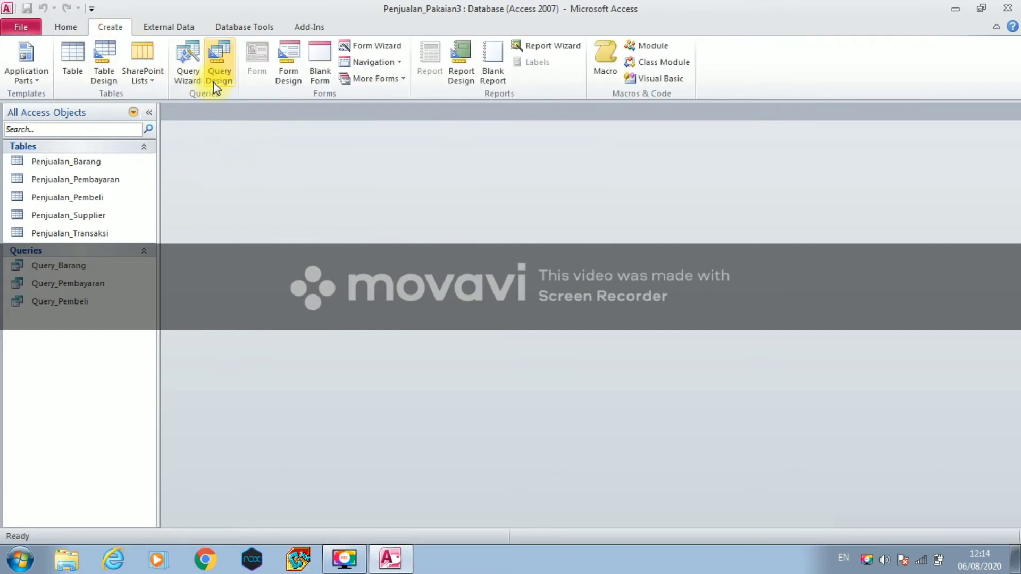
- Start a new design-view query based on the Penjualan_Supplier table
click(213, 81)
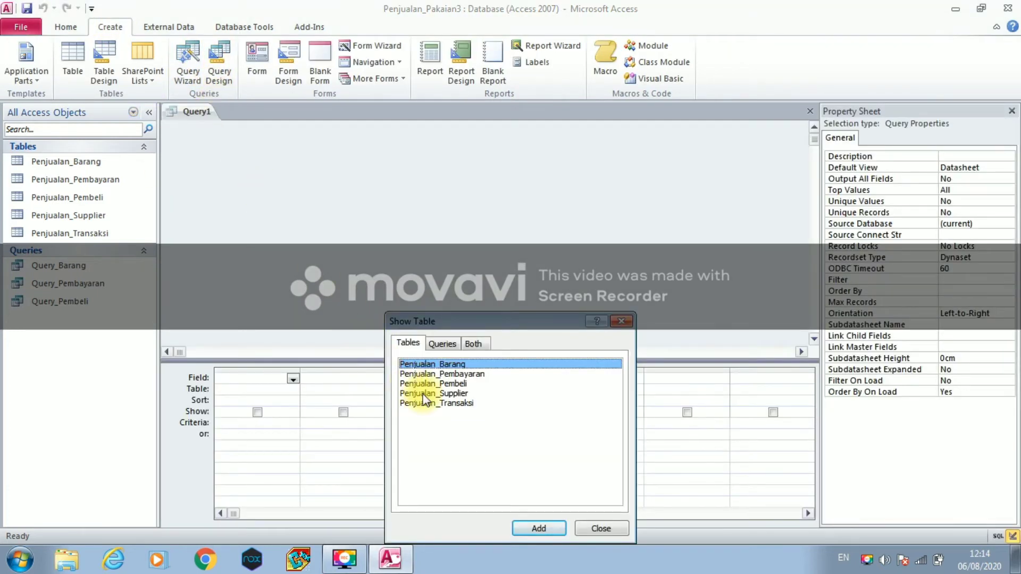
click(424, 394)
click(533, 531)
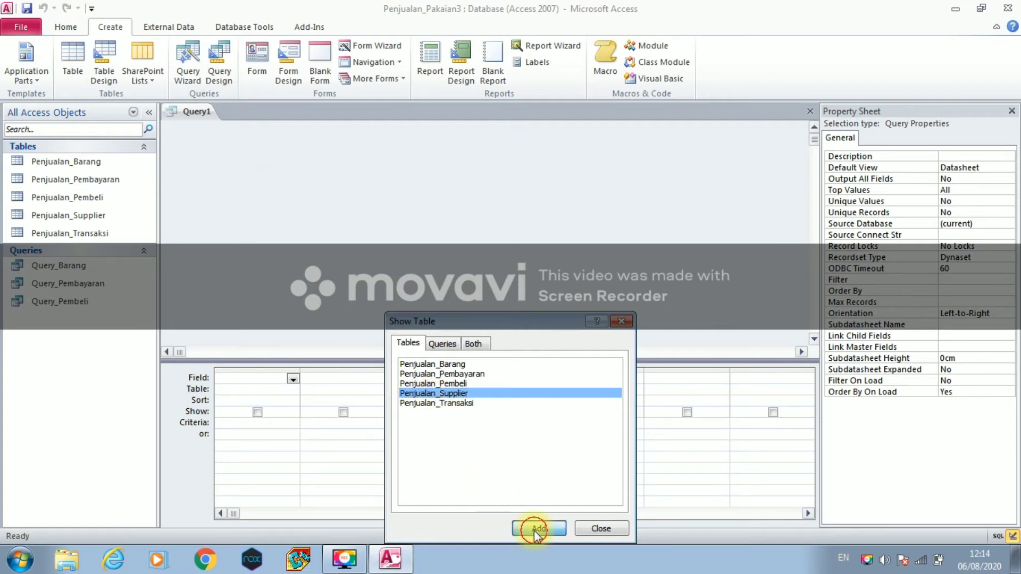
click(584, 528)
- Add Nomor, Id_Supplier, Nama_Supplier, Nomor_Telepon and Alamat to the query grid
click(257, 167)
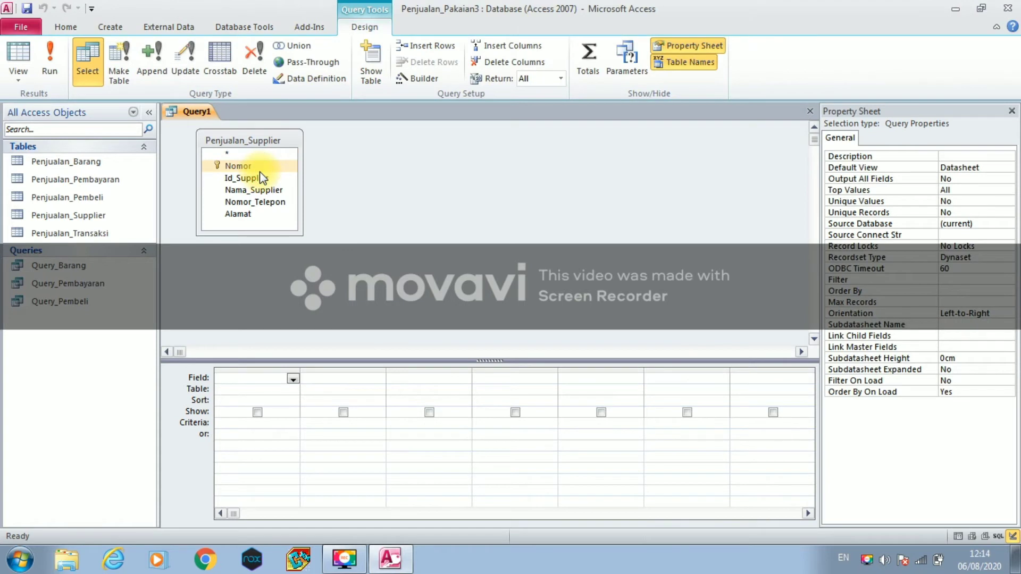
double_click(260, 171)
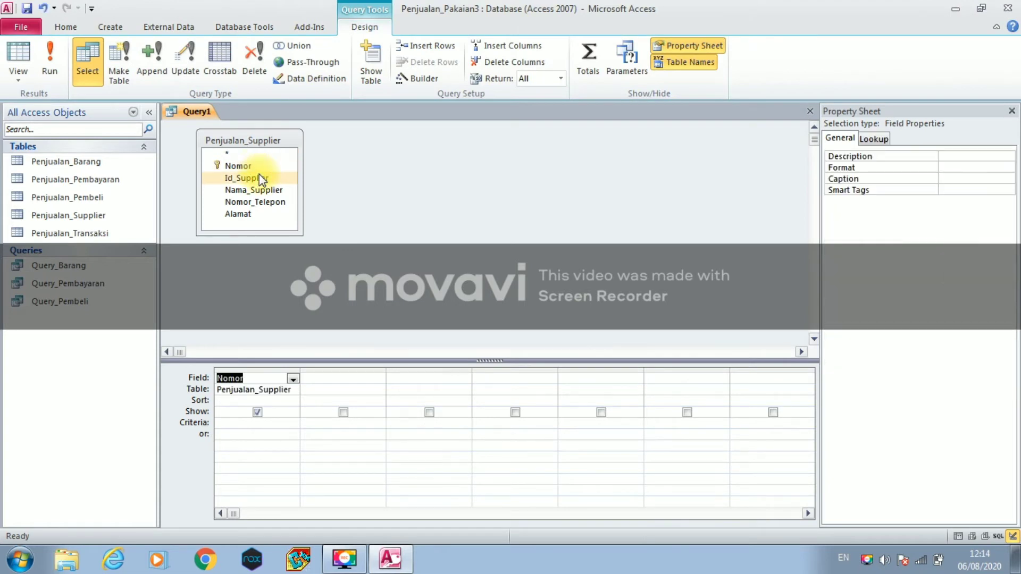
double_click(260, 178)
click(259, 190)
double_click(259, 190)
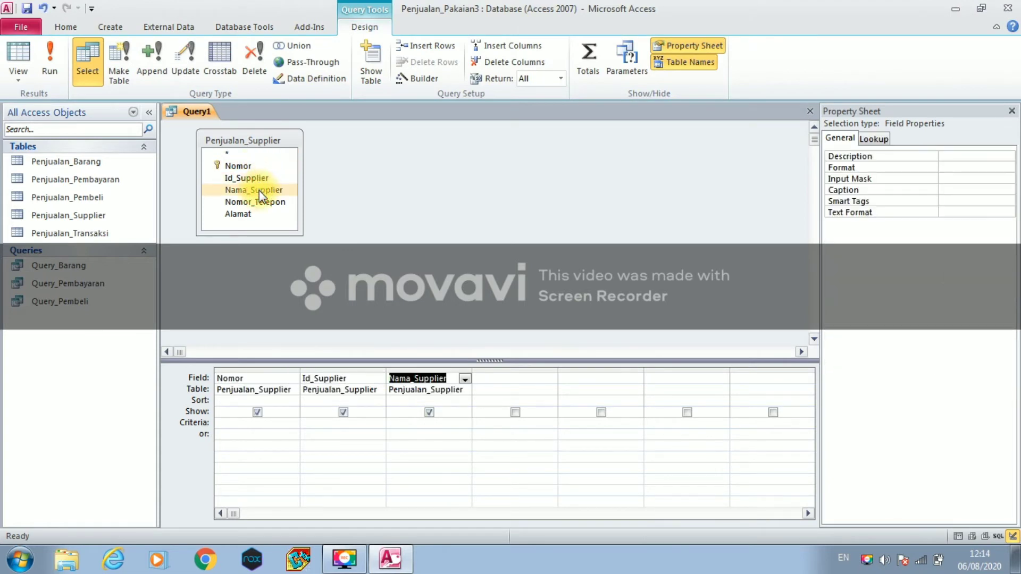
click(260, 202)
double_click(260, 202)
click(260, 214)
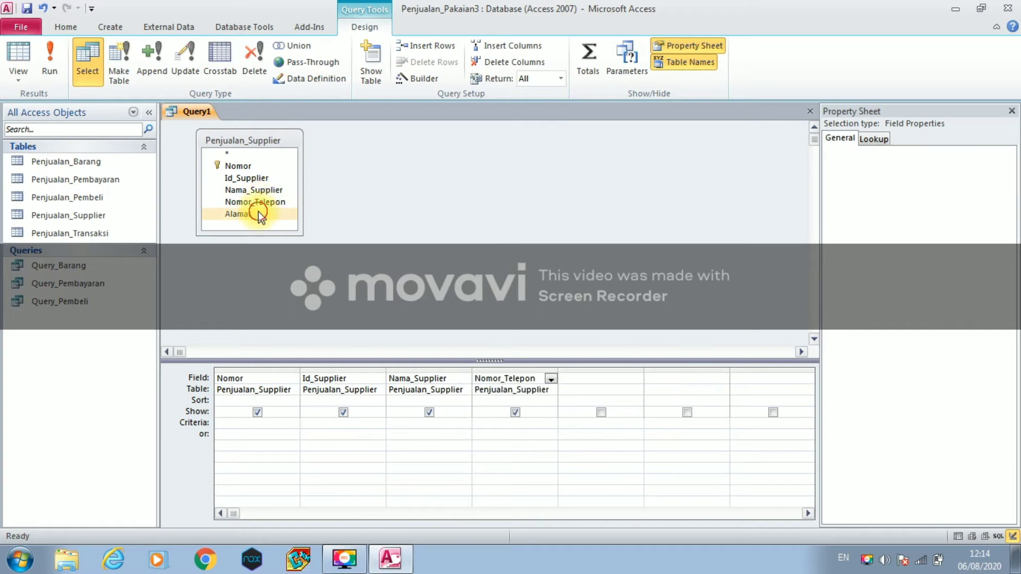
double_click(260, 214)
- Save the query as Query_Supplier and close it
right_click(191, 115)
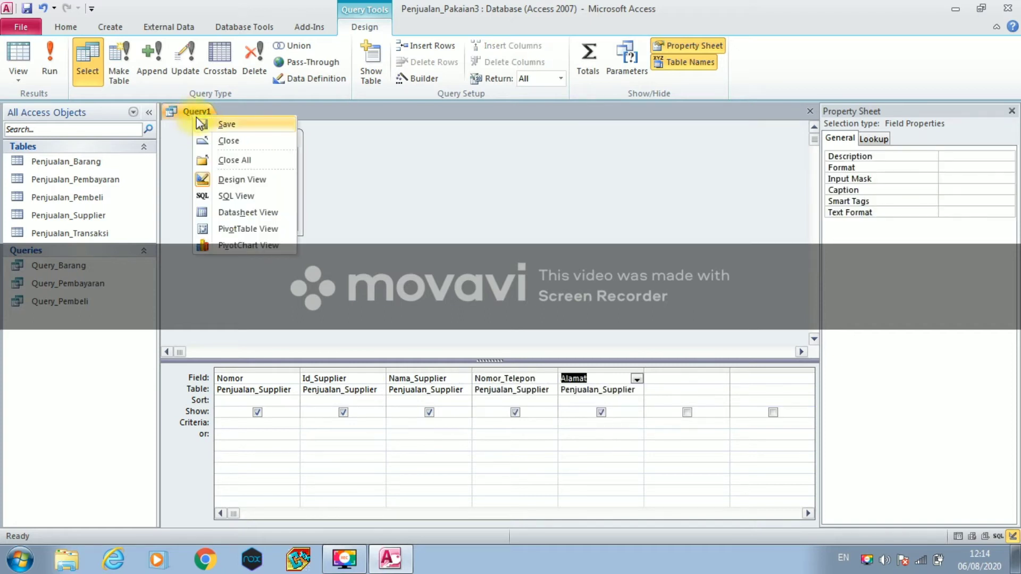
click(213, 126)
click(449, 192)
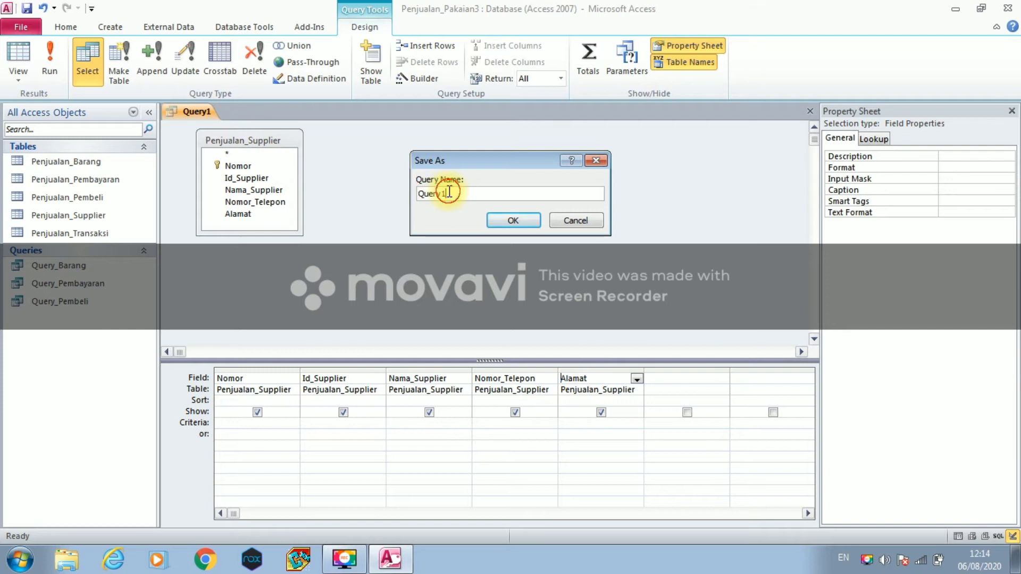
key(BackSpace)
text(_Su)
text(plier)
click(520, 222)
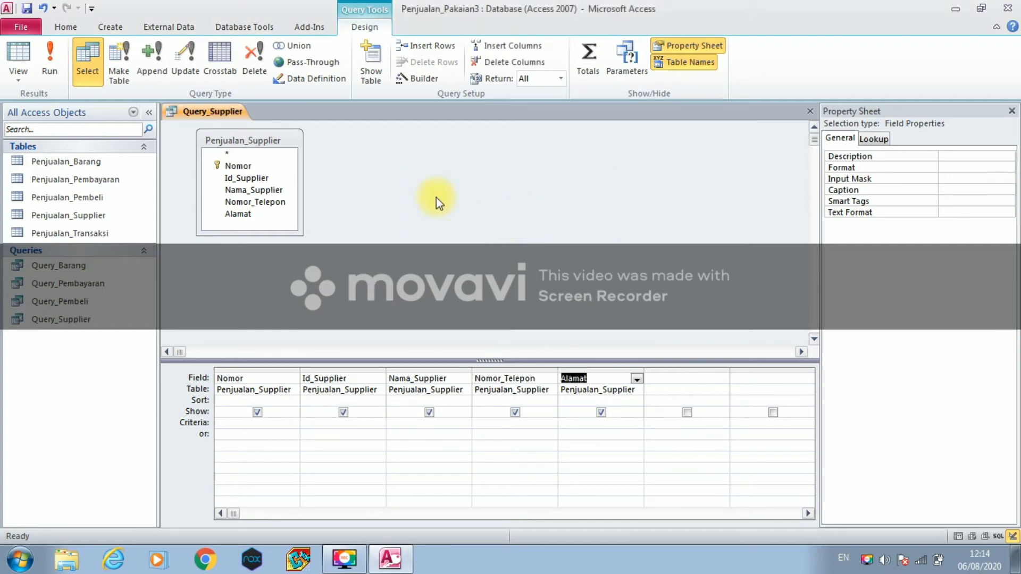
right_click(234, 113)
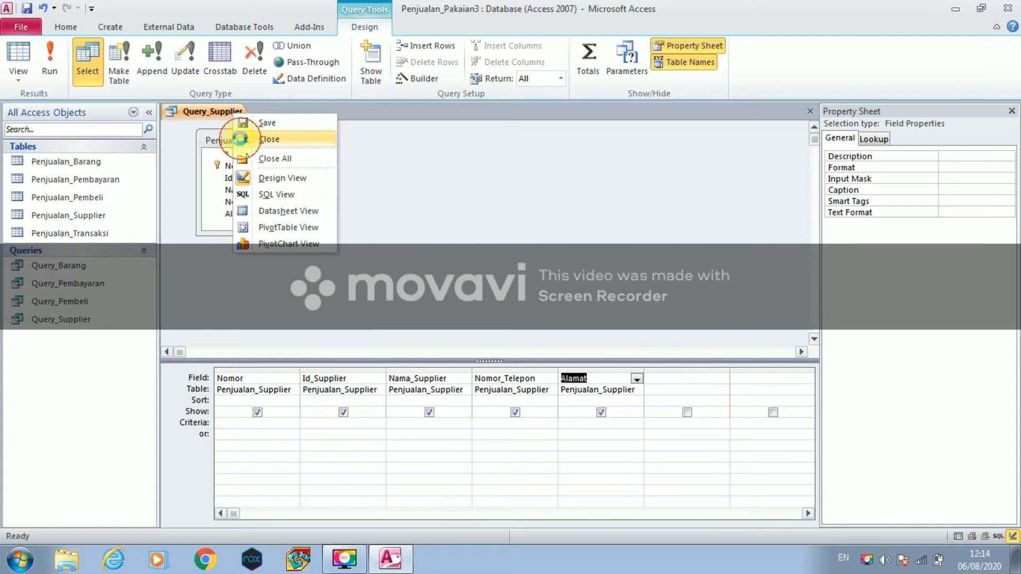
click(240, 139)
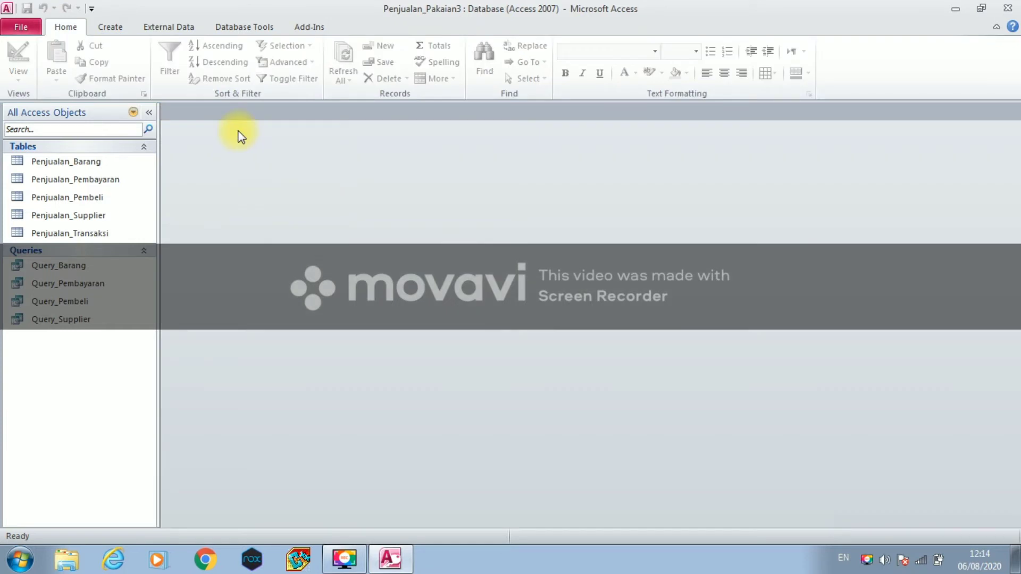
- Start a new design-view query based on the Penjualan_Transaksi table
click(110, 25)
click(216, 71)
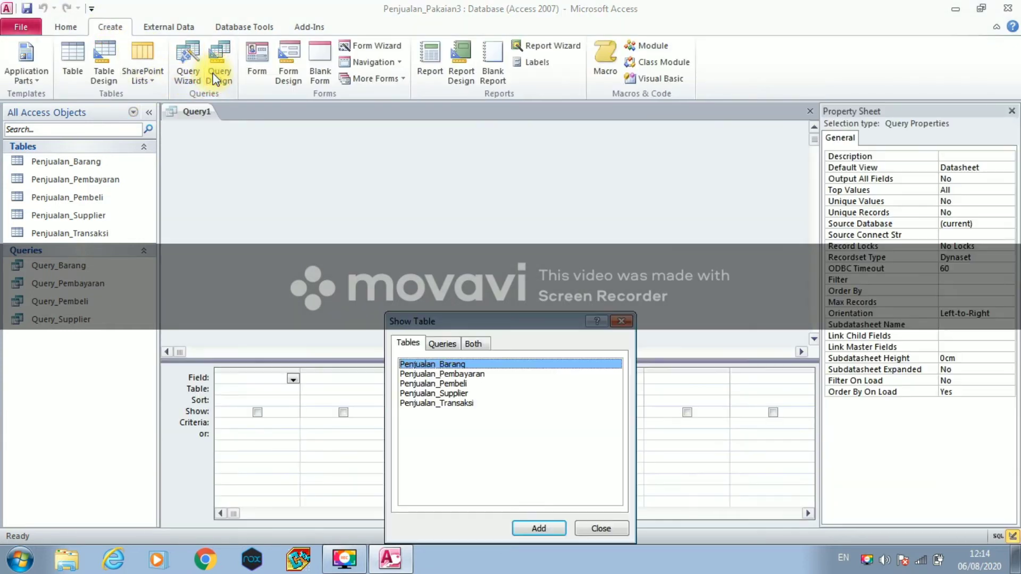
click(432, 404)
click(539, 528)
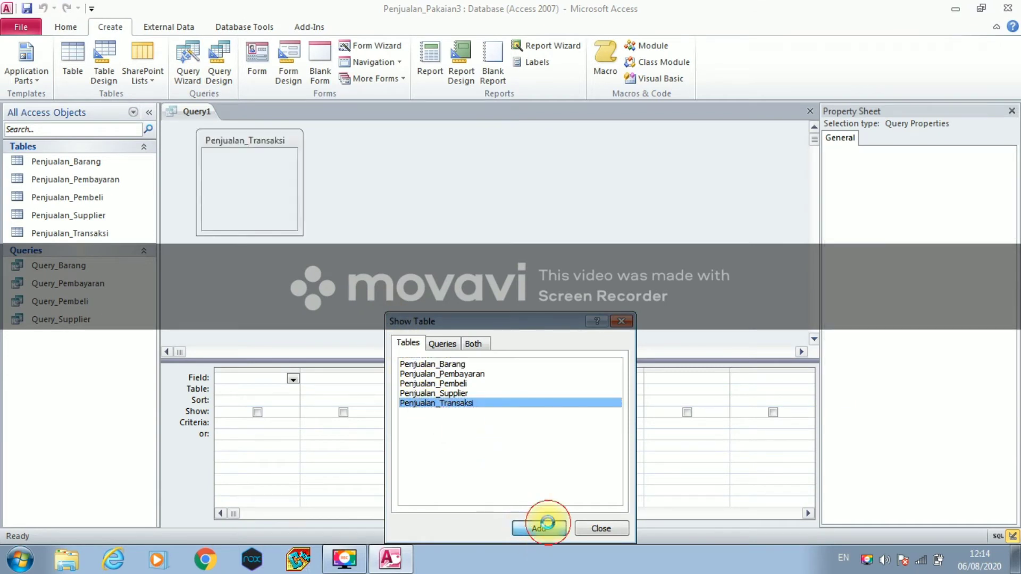
click(600, 528)
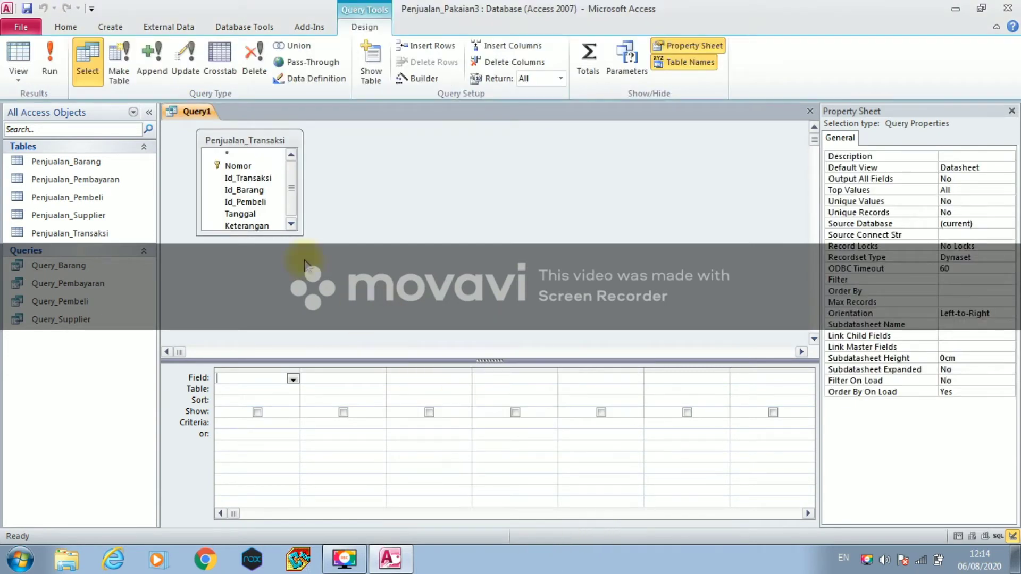
- Add Nomor, Id_Transaksi, Id_Barang, Id_Pembeli, Tanggal and Keterangan to the query grid
click(231, 162)
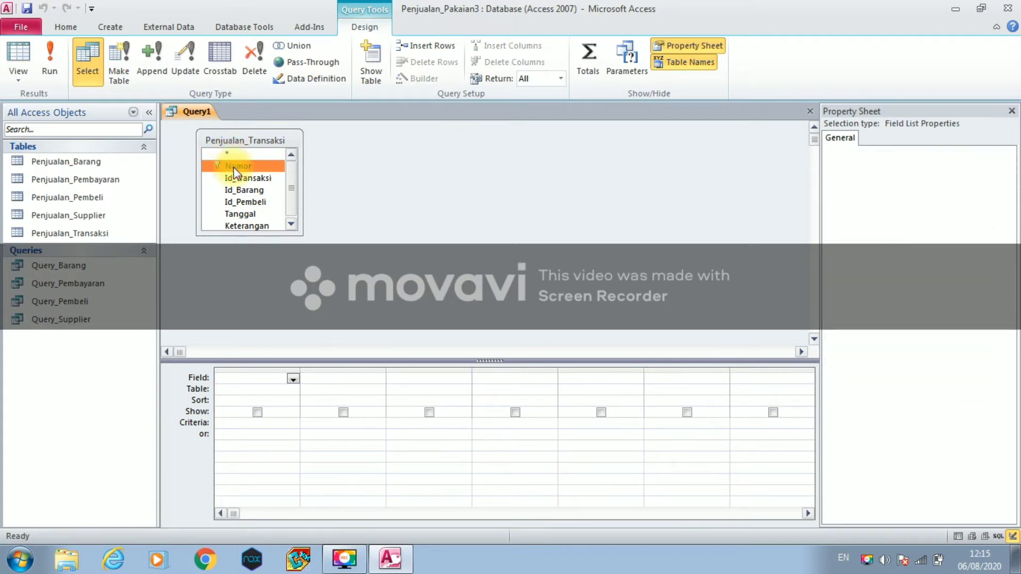
double_click(233, 167)
click(237, 176)
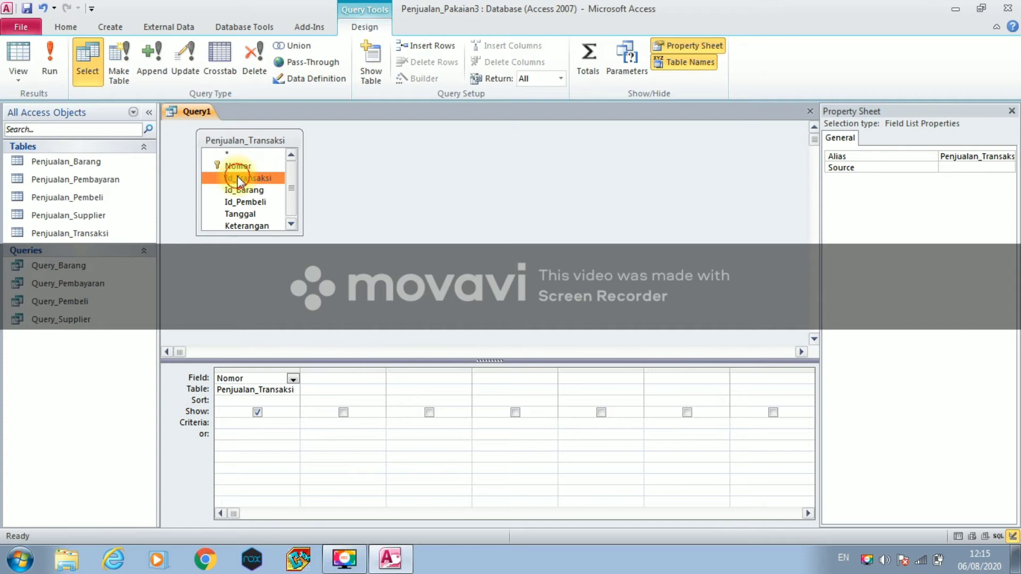
double_click(237, 177)
click(241, 190)
double_click(241, 190)
double_click(242, 190)
click(243, 202)
double_click(243, 203)
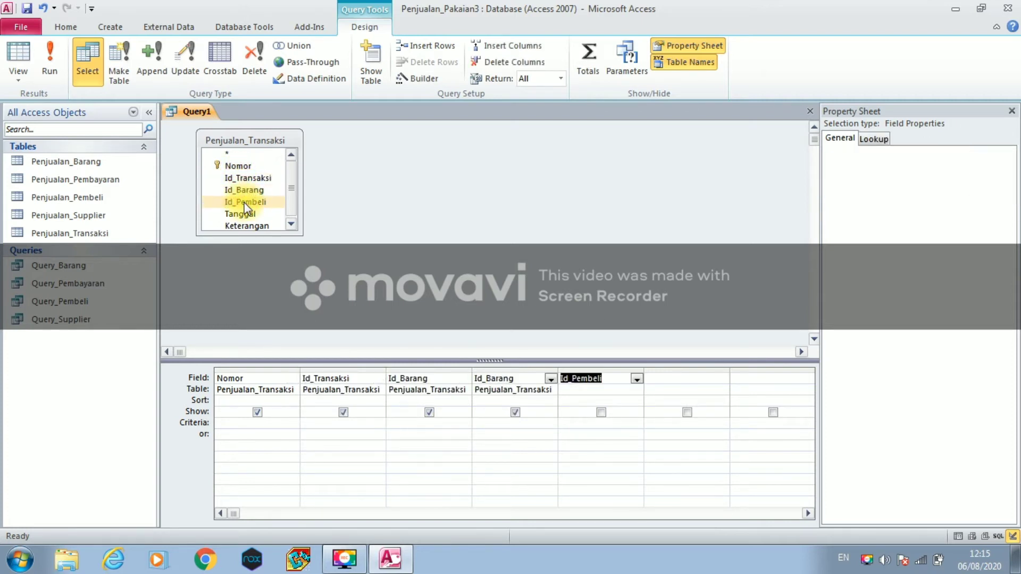
click(246, 213)
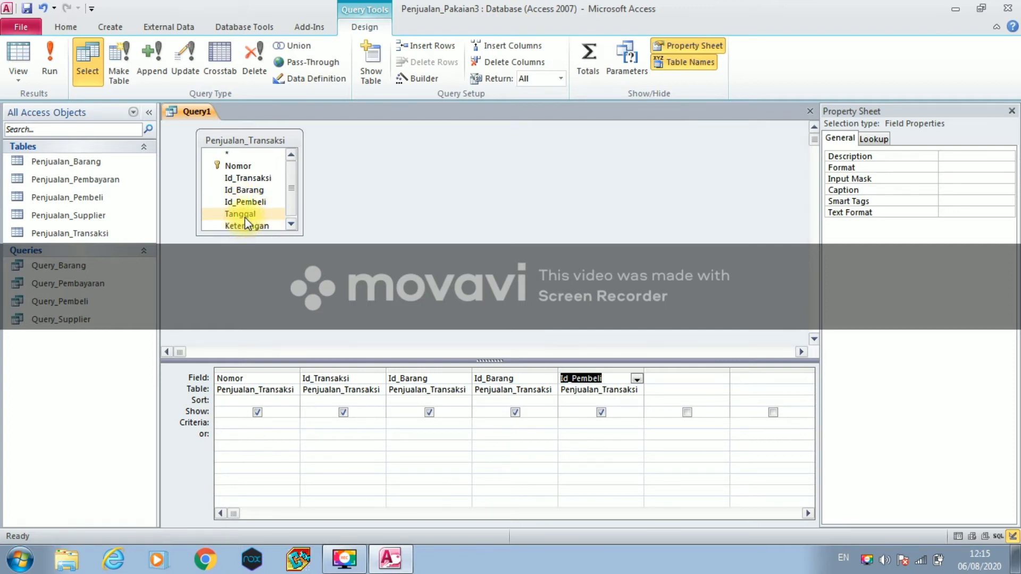
double_click(245, 217)
click(245, 220)
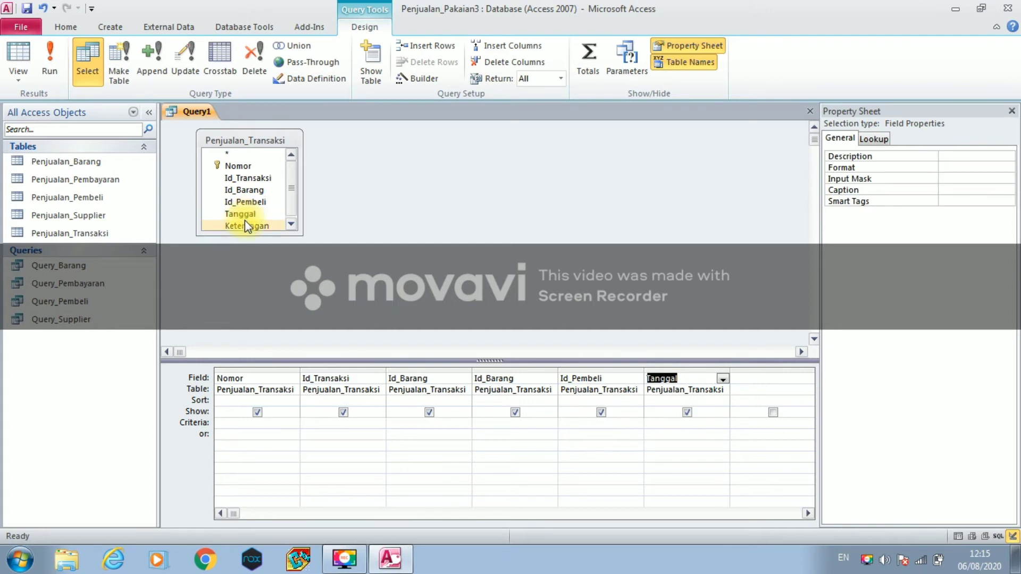
double_click(244, 224)
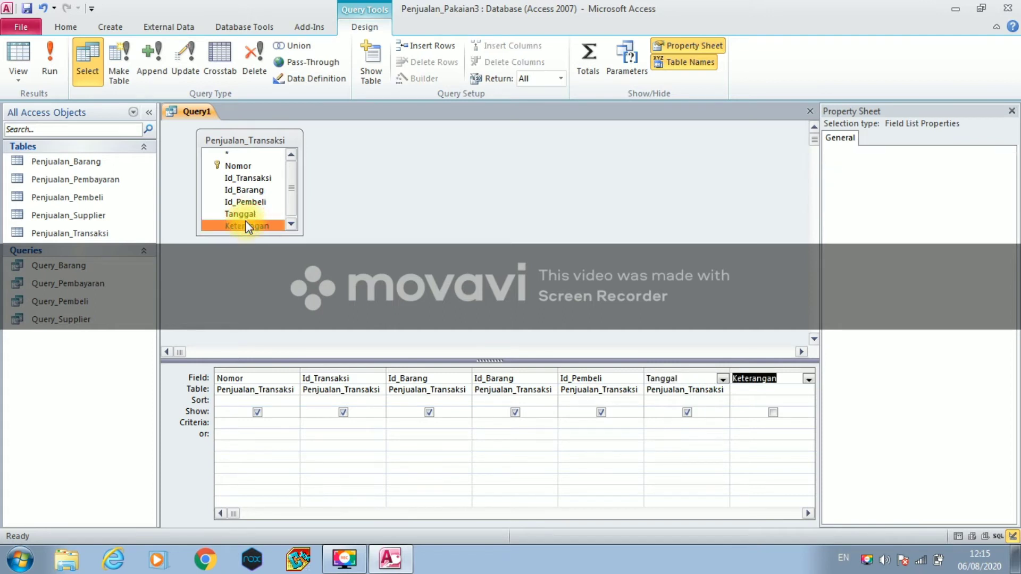
- Save the query as Query_Transaksi and close it
right_click(203, 117)
click(215, 126)
click(463, 194)
key(BackSpace)
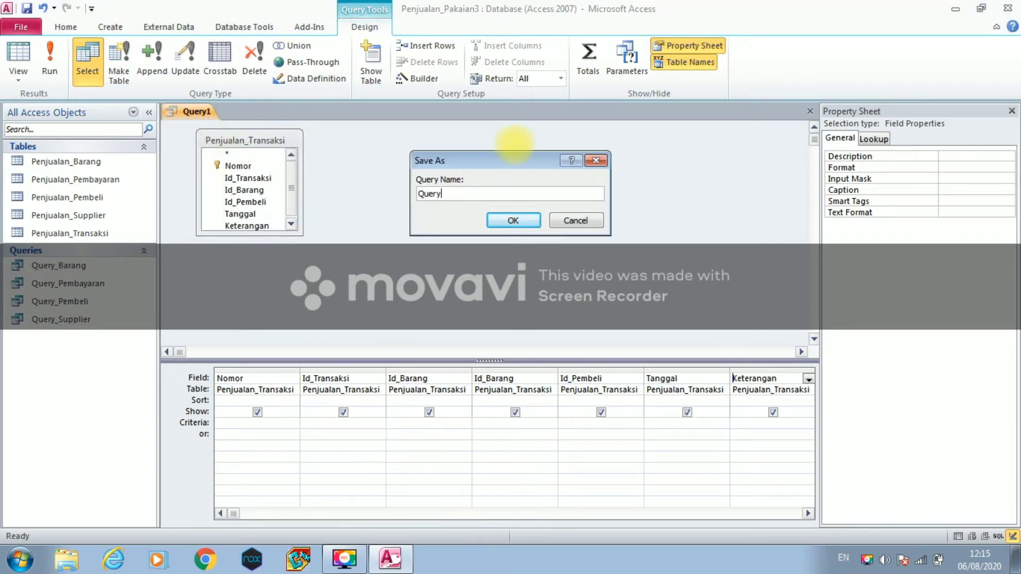
text(_Transaksi)
click(513, 219)
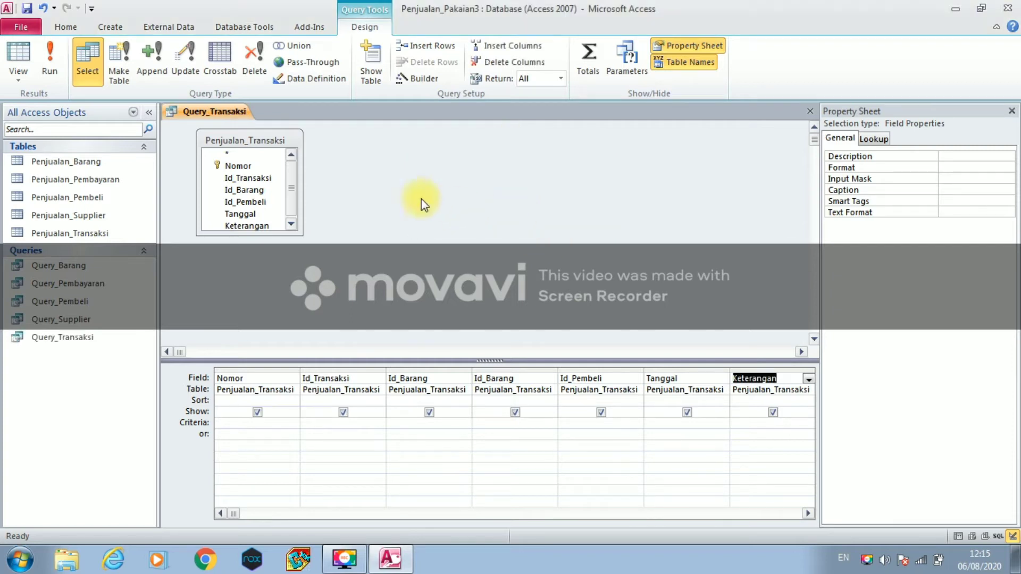
right_click(235, 112)
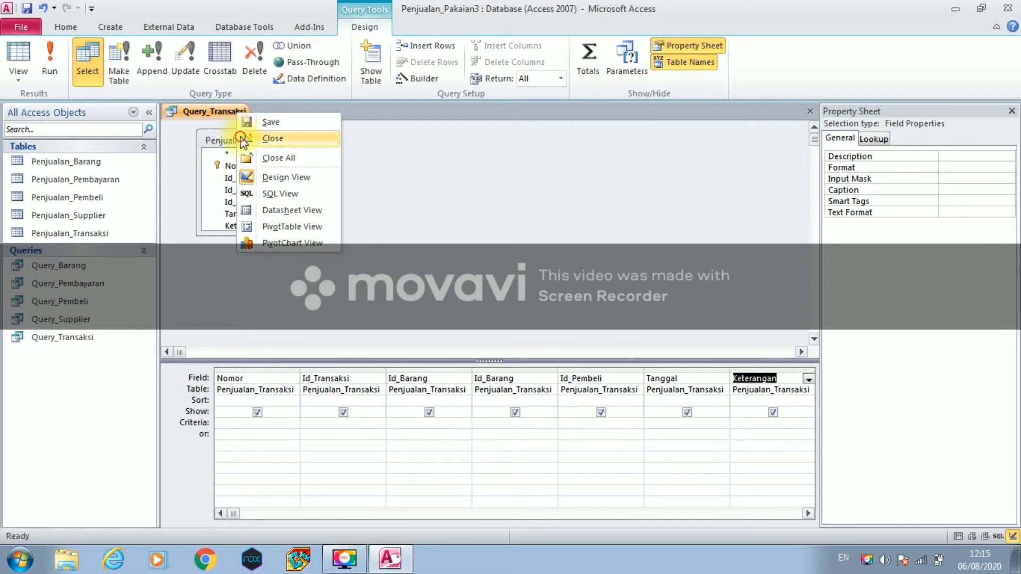
click(242, 137)
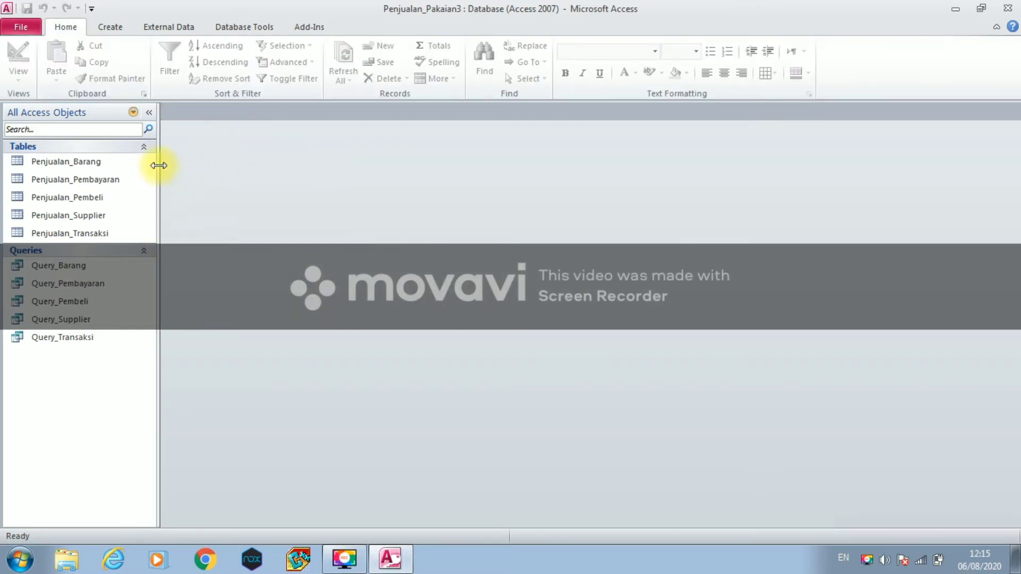
- Create a form from Query_Barang and switch it to Design View
click(110, 267)
click(114, 27)
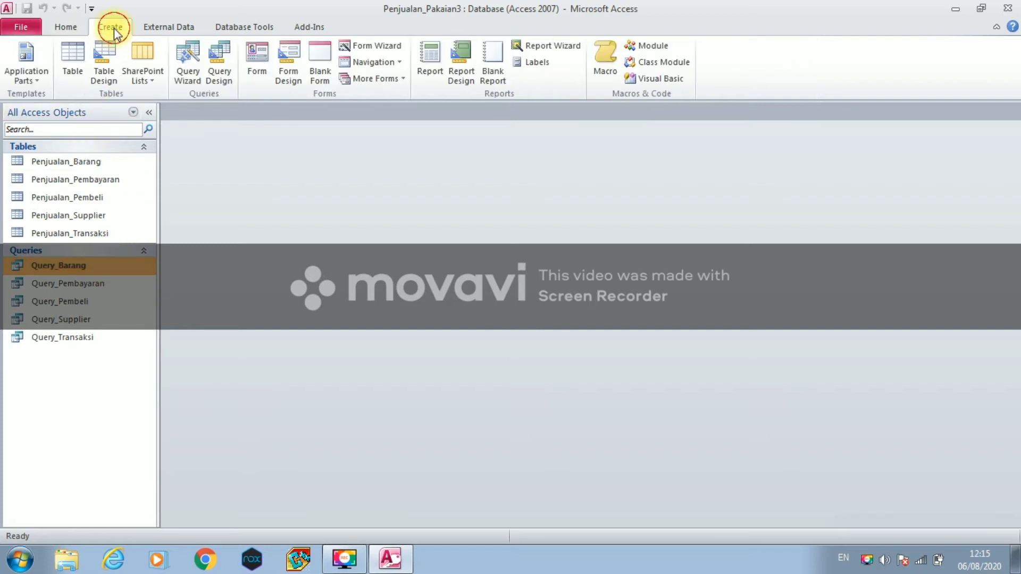
click(251, 61)
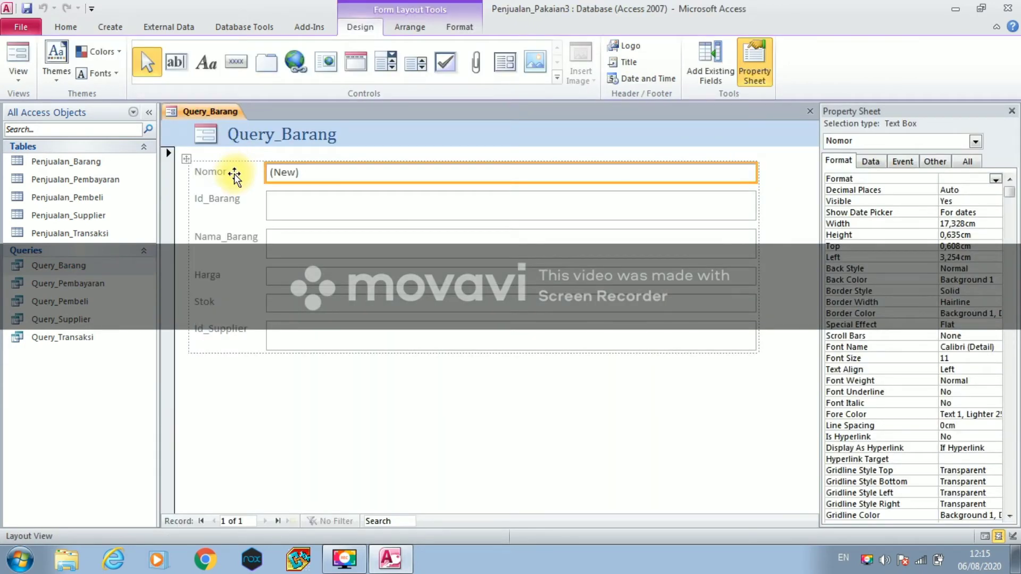
click(18, 76)
click(48, 170)
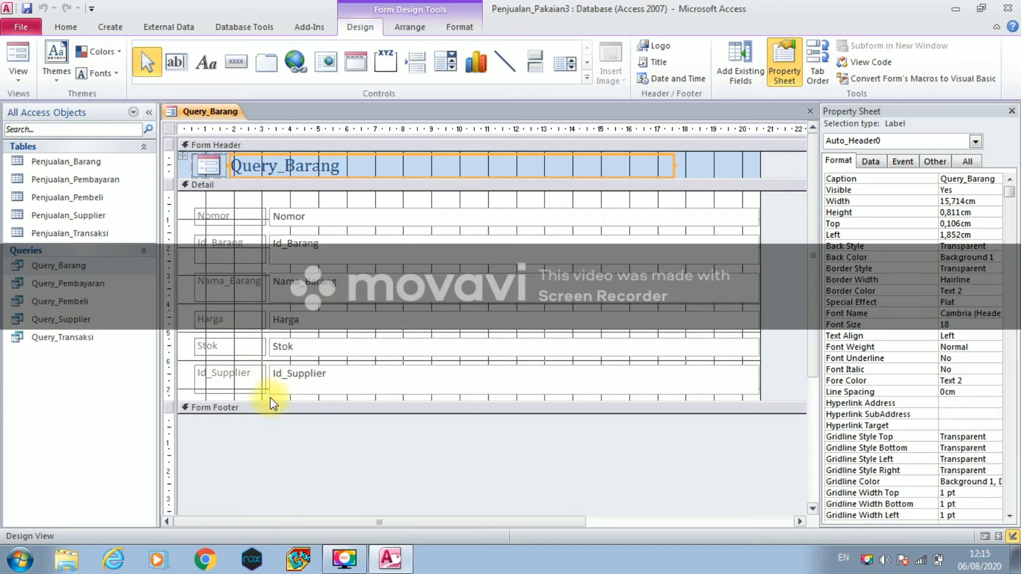
- Enlarge the Detail section, place a command button below Id_Supplier, and choose Record Operations
drag(269, 401, 269, 520)
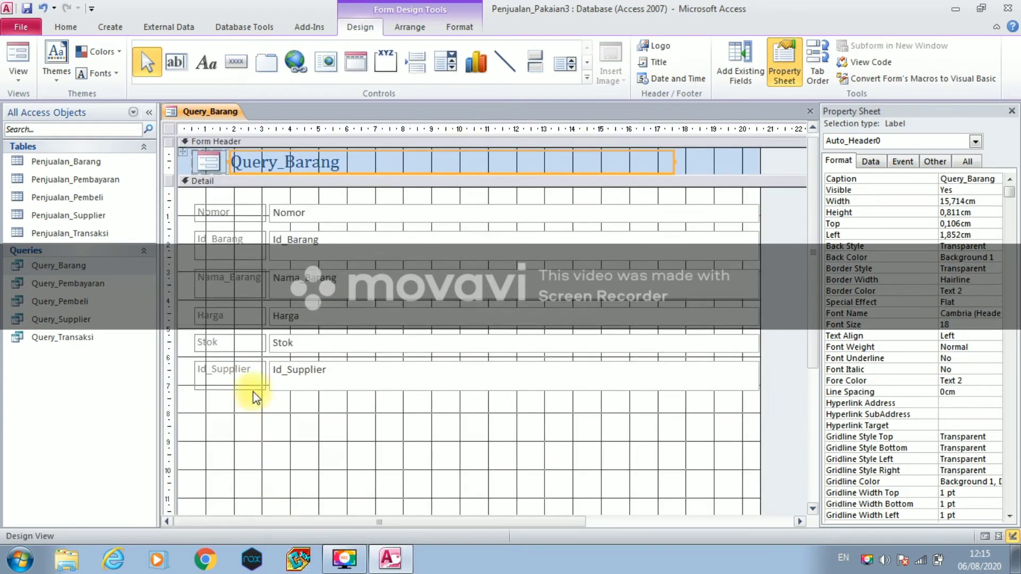
click(230, 69)
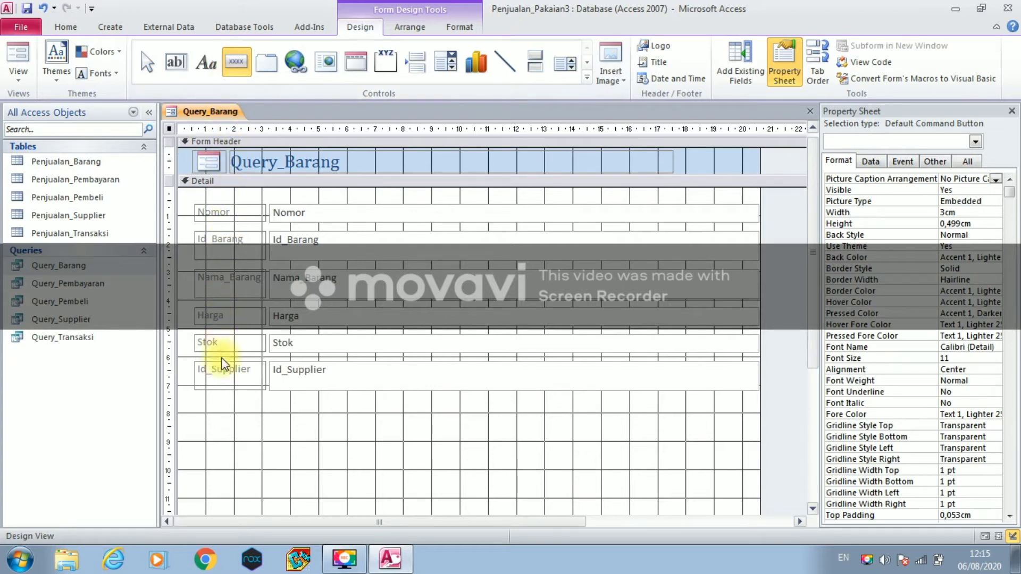
click(222, 456)
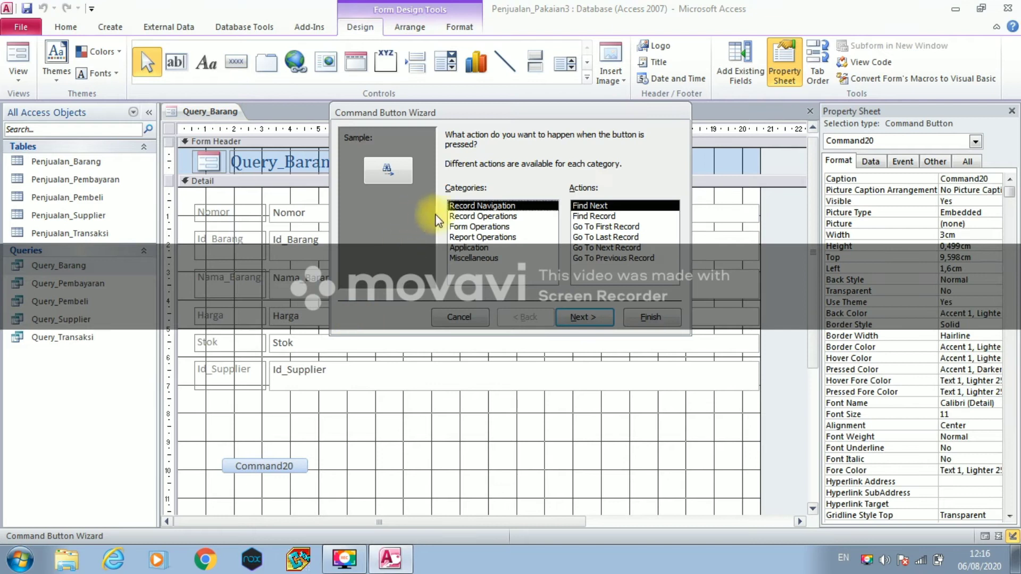
click(462, 216)
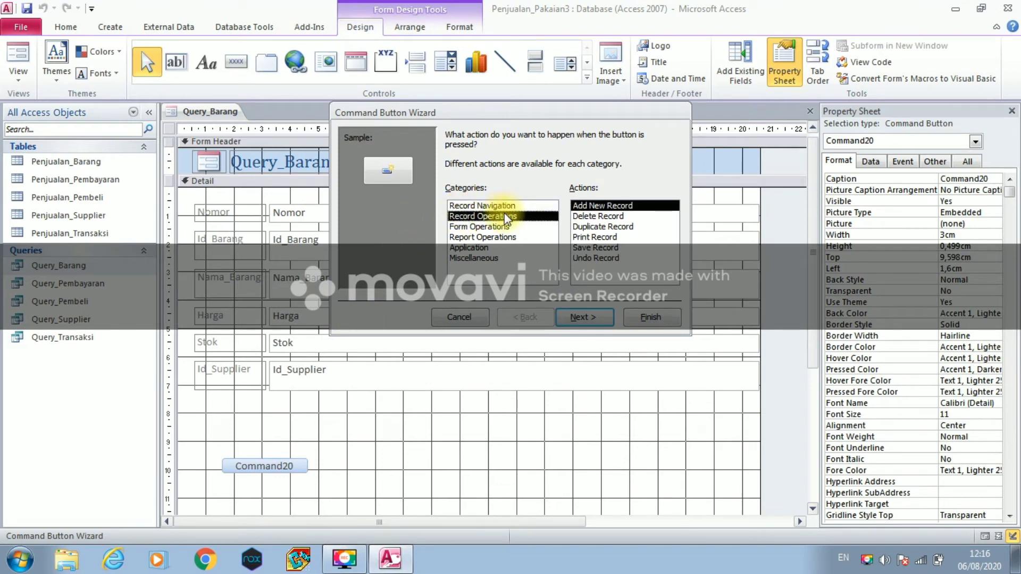
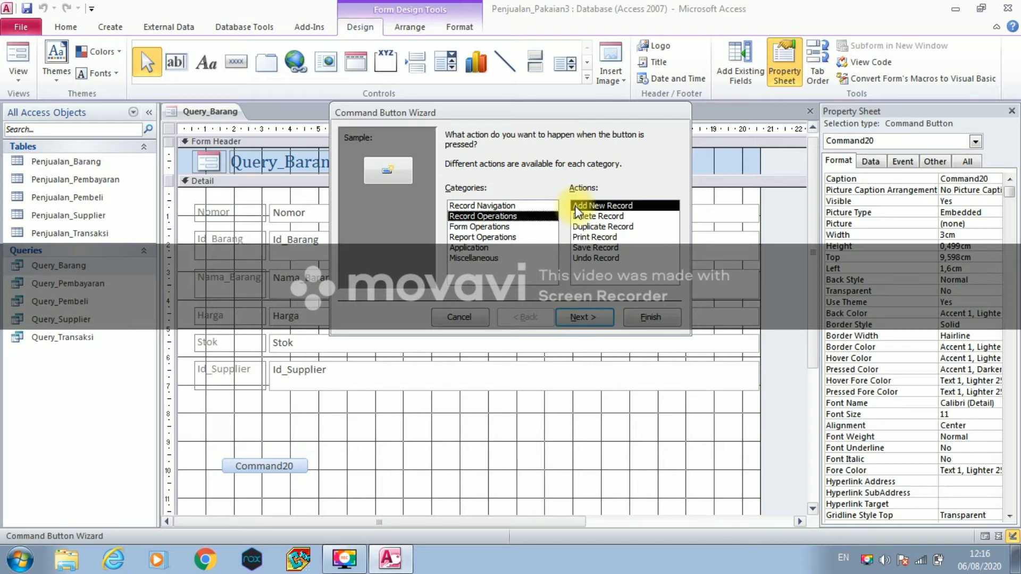
- Give the new command button the Save Record action in the Command Button Wizard
click(585, 247)
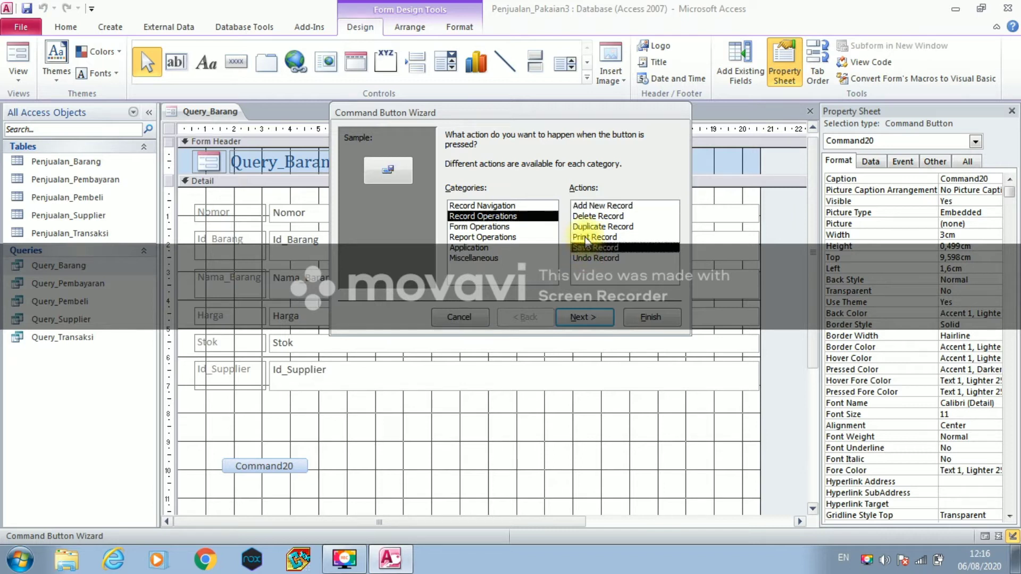
click(590, 208)
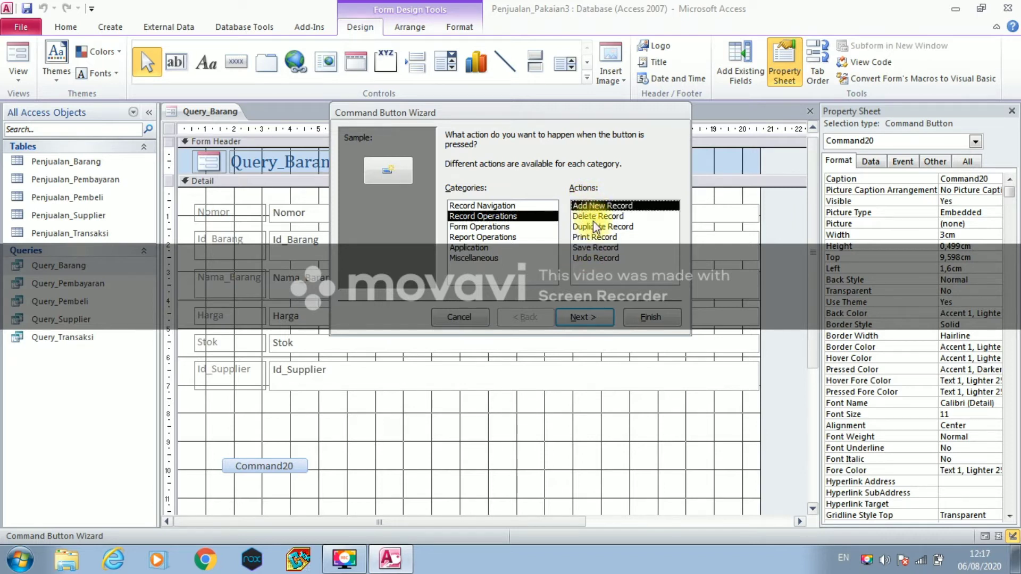
click(603, 259)
click(595, 248)
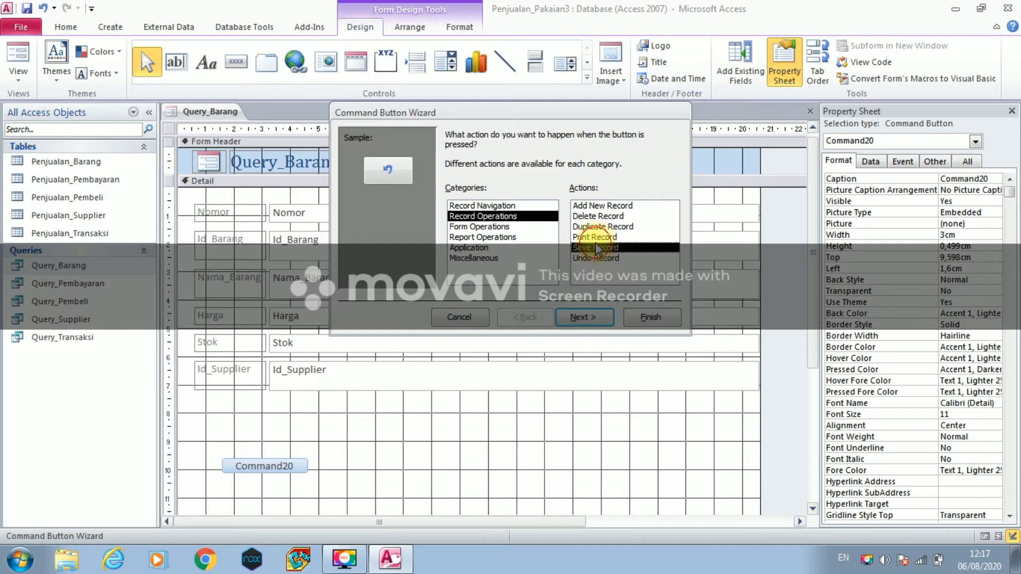
click(579, 317)
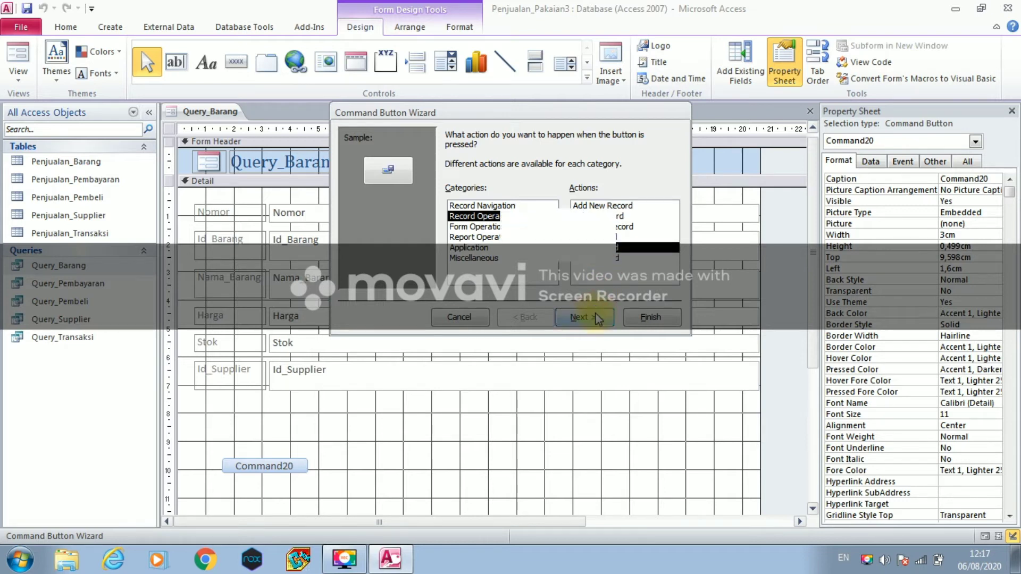
- Caption the button Simpan, name it S, and move it into place below Id_Supplier
click(449, 198)
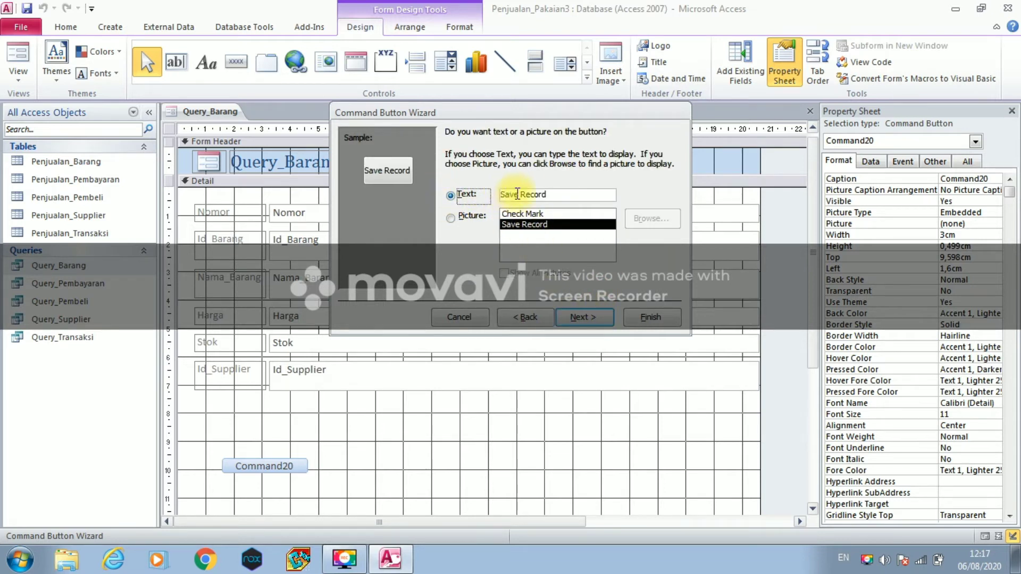
drag(547, 195, 495, 196)
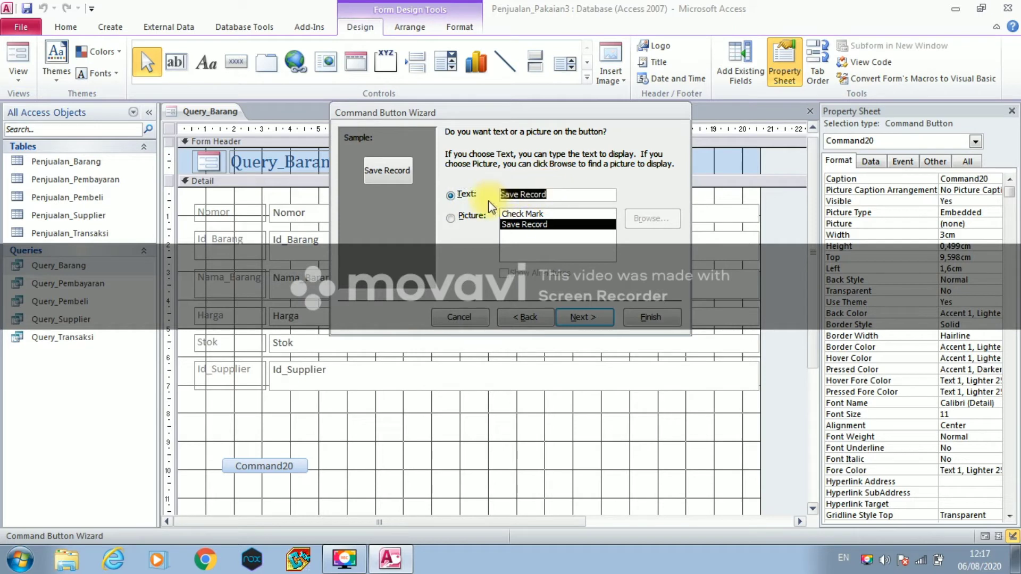
text(Simpan)
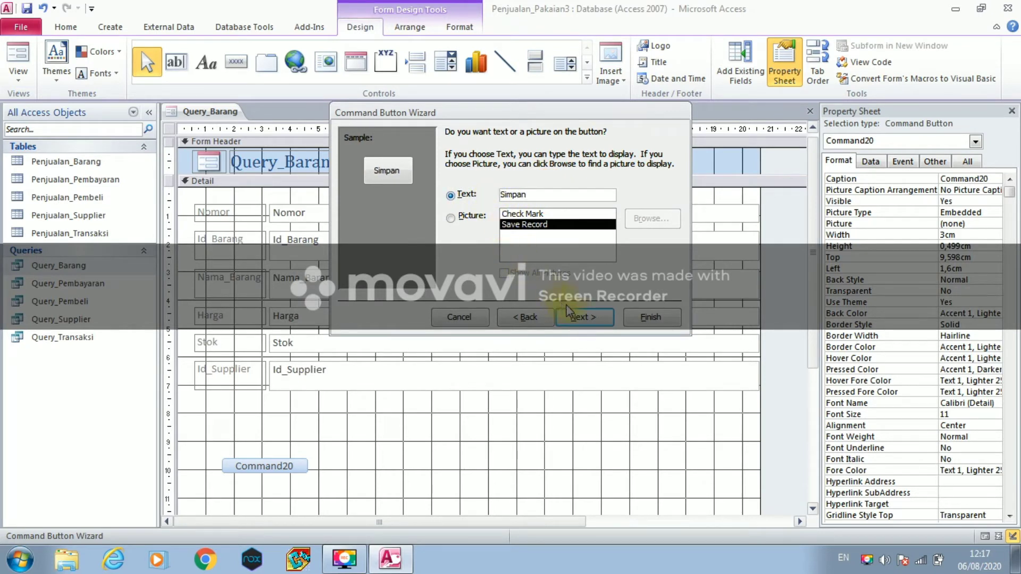
click(578, 315)
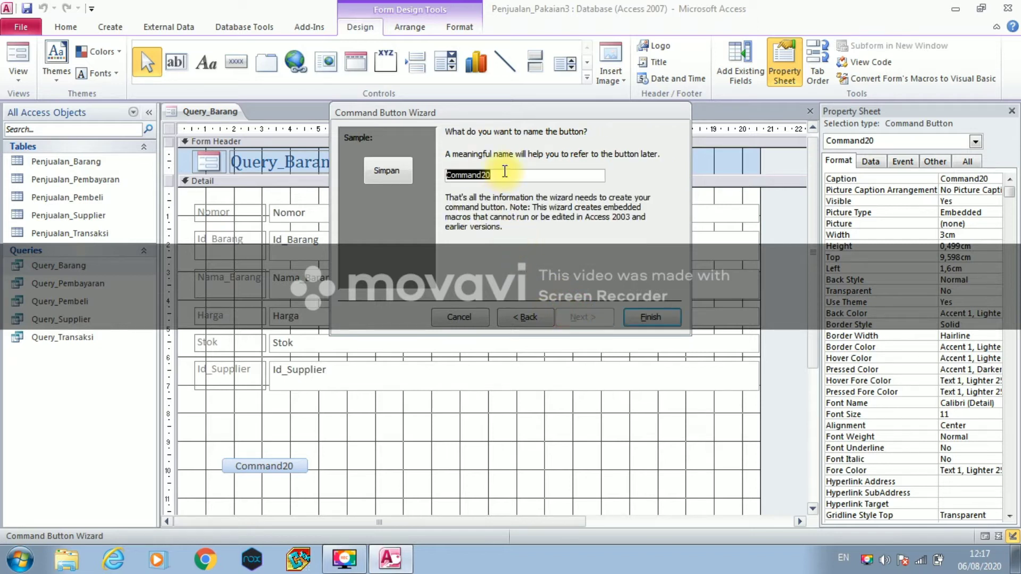
text(Simpan)
click(650, 317)
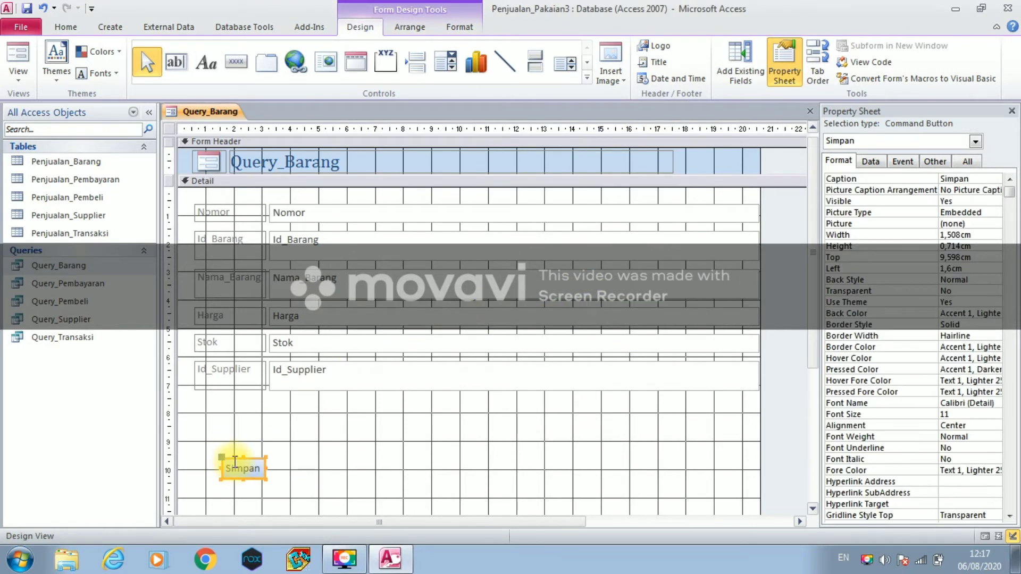
click(232, 458)
click(233, 459)
drag(232, 458, 263, 459)
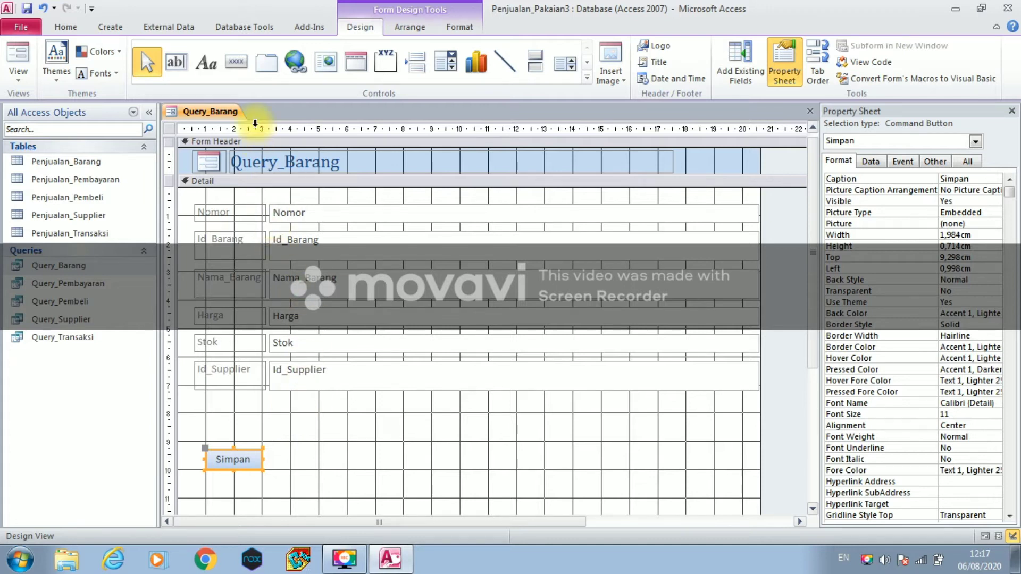
- Place a new command button right of Simpan with the Add New Record action
click(230, 63)
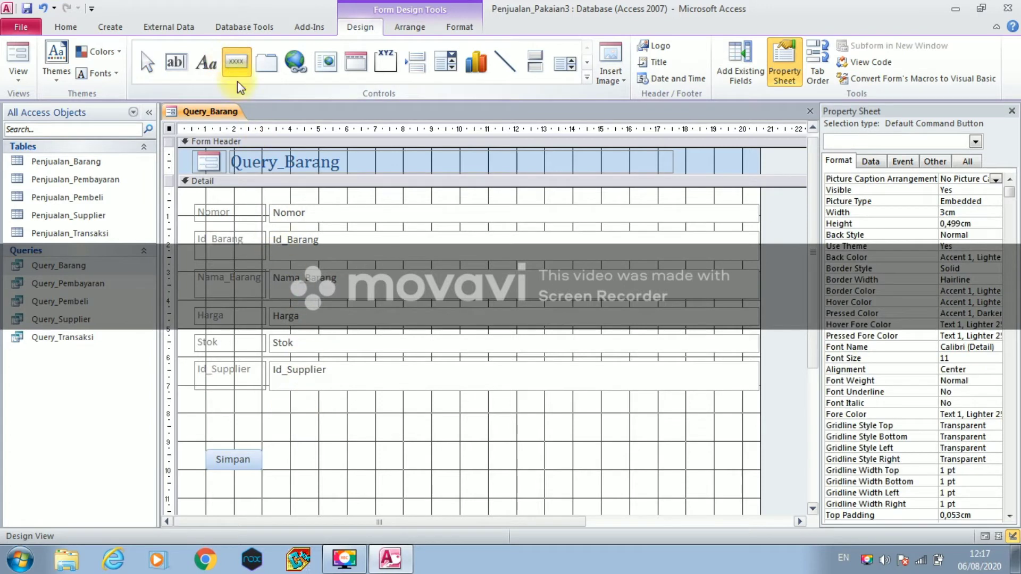
click(332, 457)
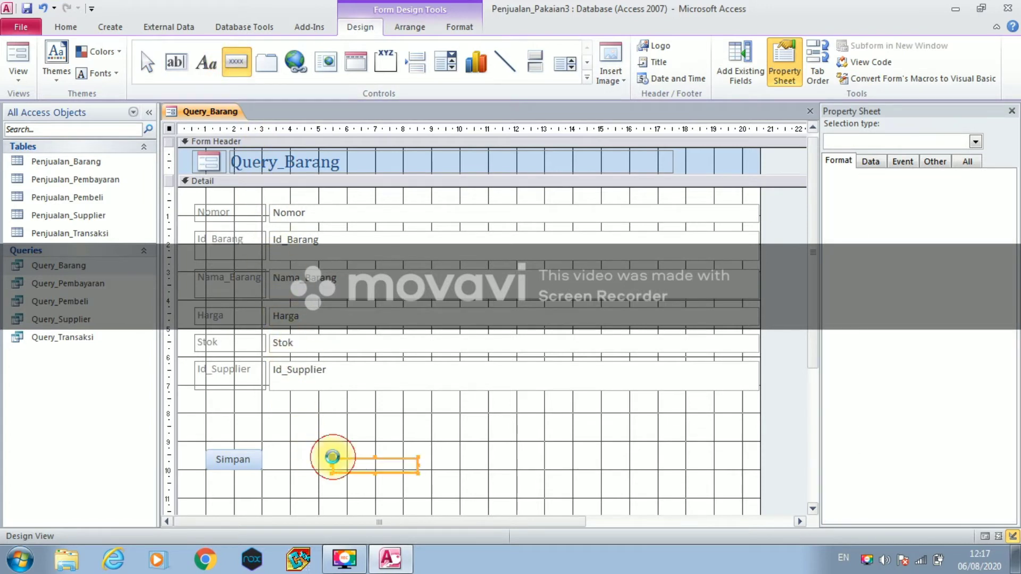
click(496, 218)
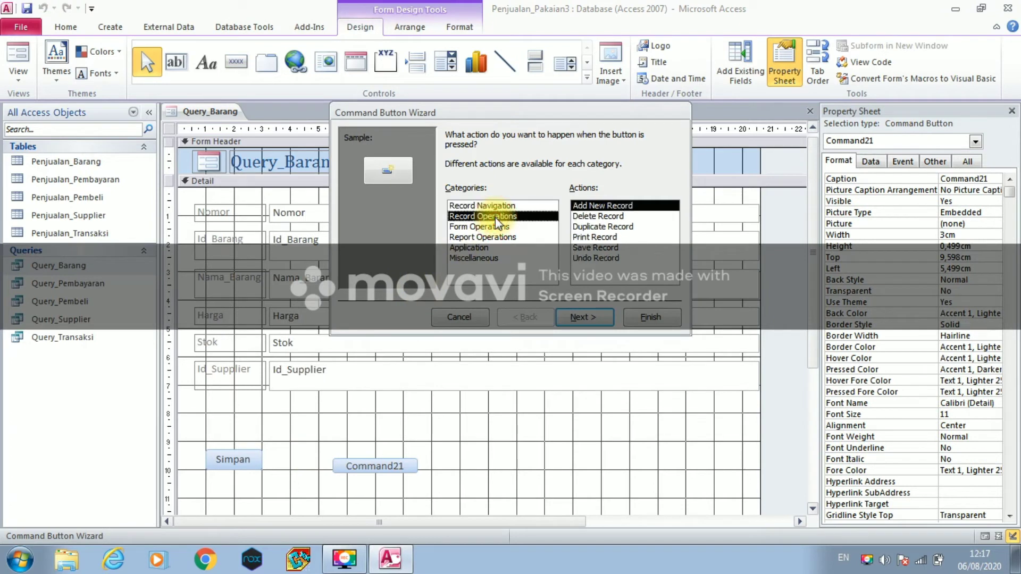
click(588, 202)
click(575, 318)
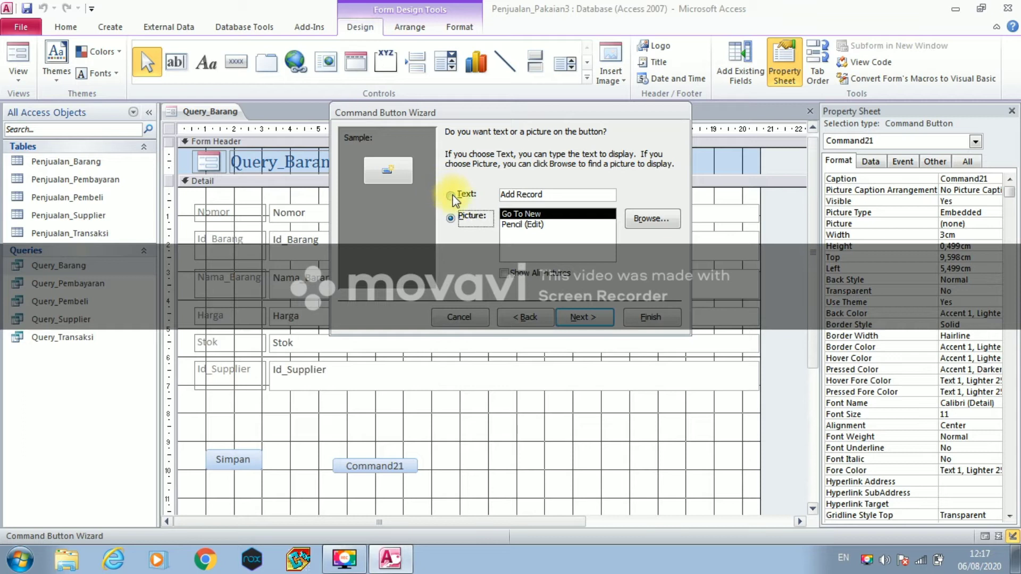
- Caption and name the button Baru, then line it up level with Simpan
click(452, 195)
drag(553, 195, 498, 197)
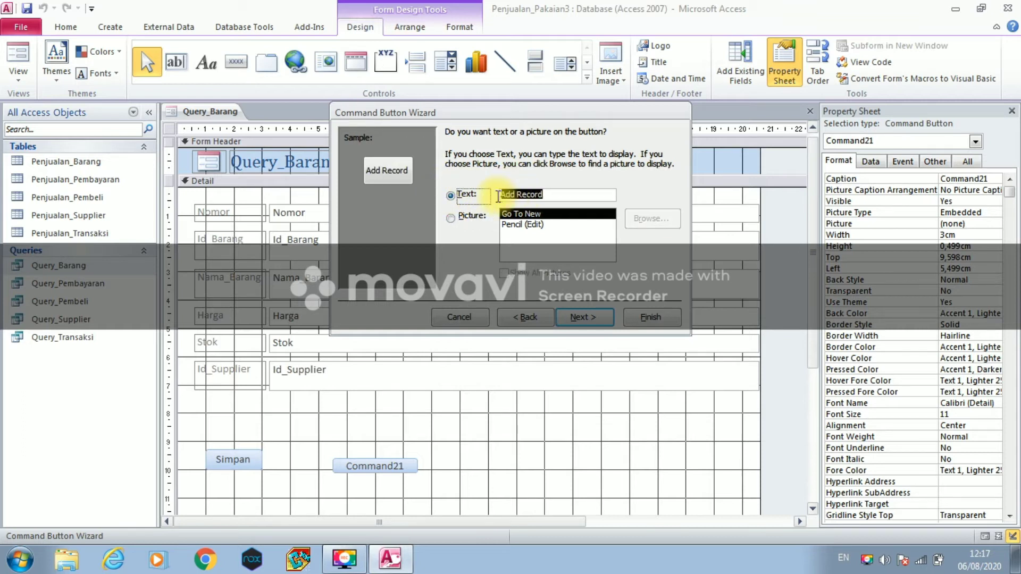
text(Baru)
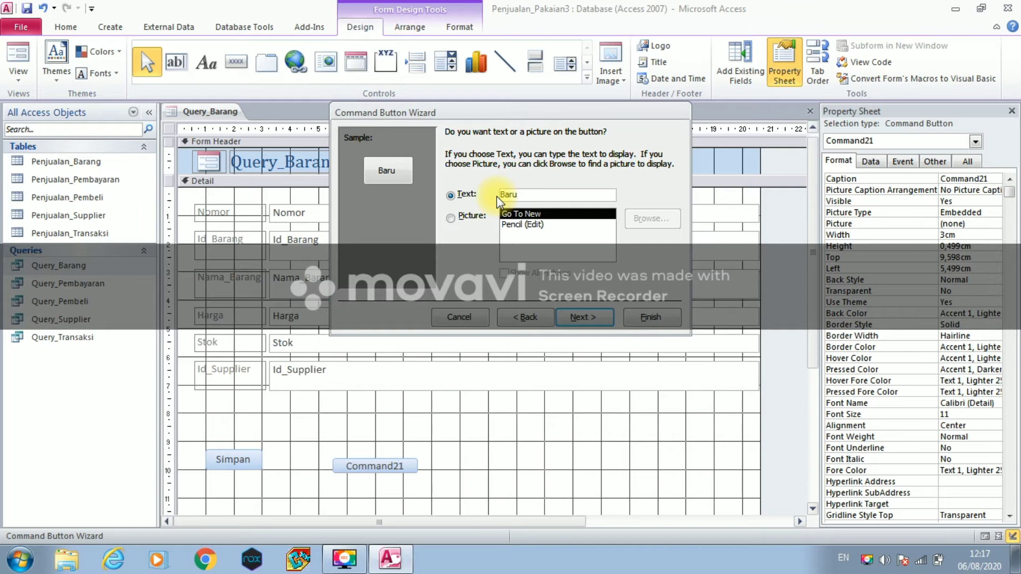
click(585, 318)
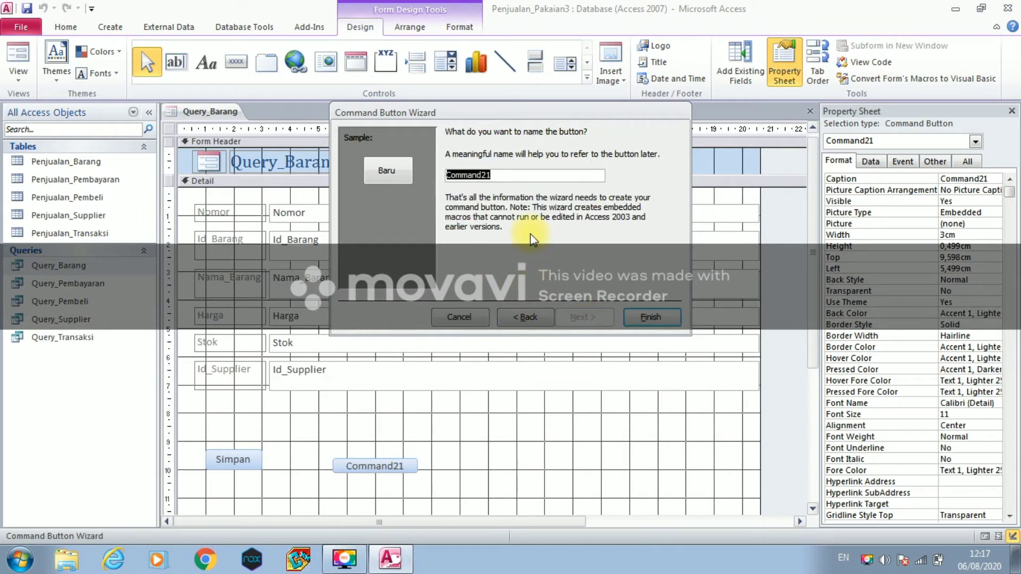
text(Baru)
click(650, 318)
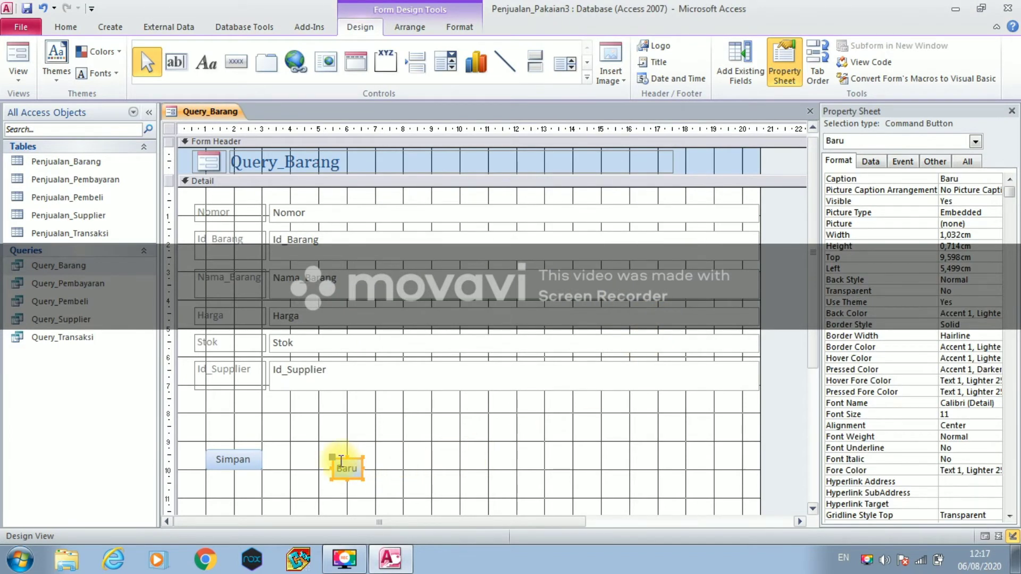
drag(339, 458, 377, 461)
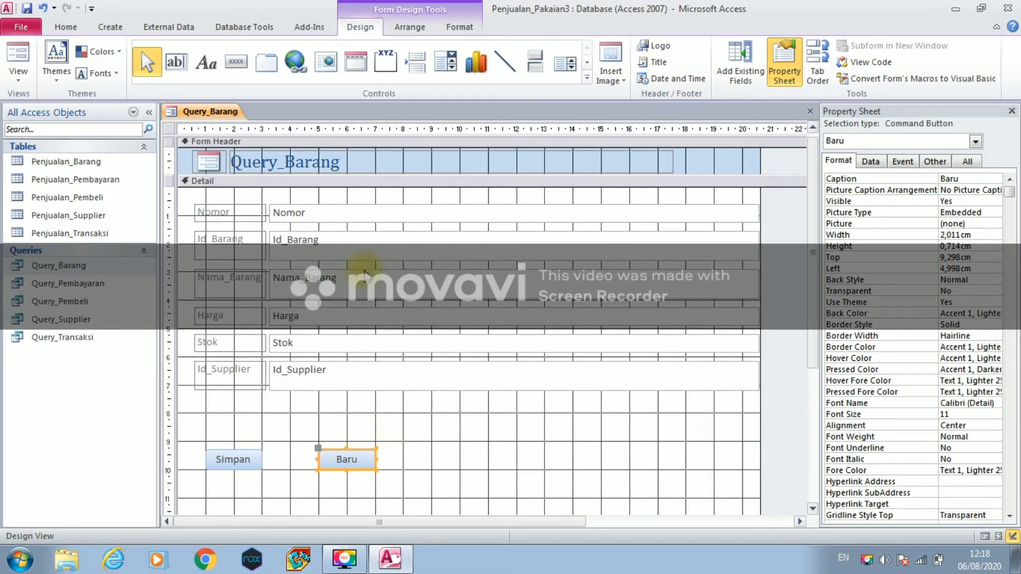
click(240, 65)
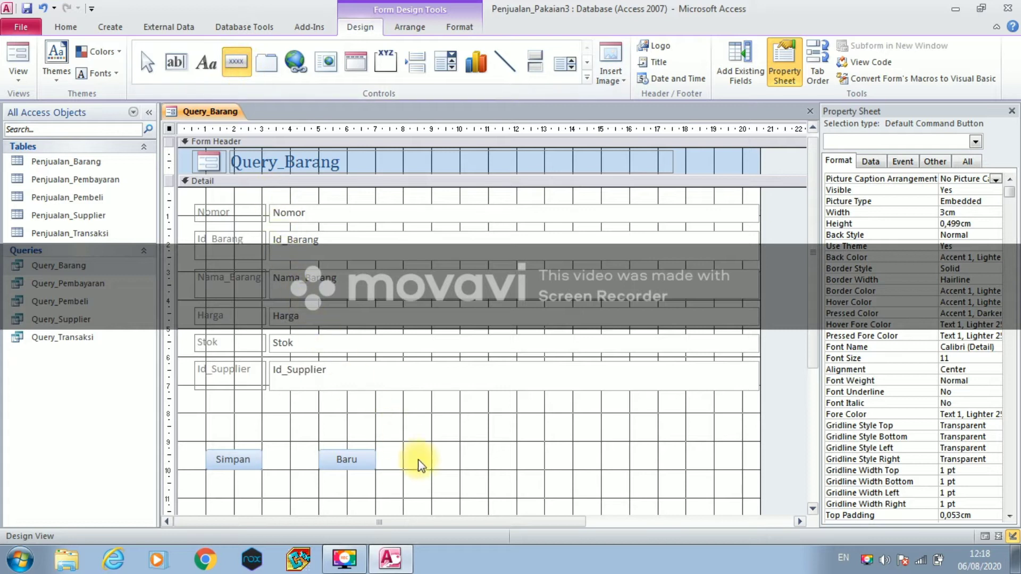
- Place a third command button right of Baru with the Undo Record action
click(437, 458)
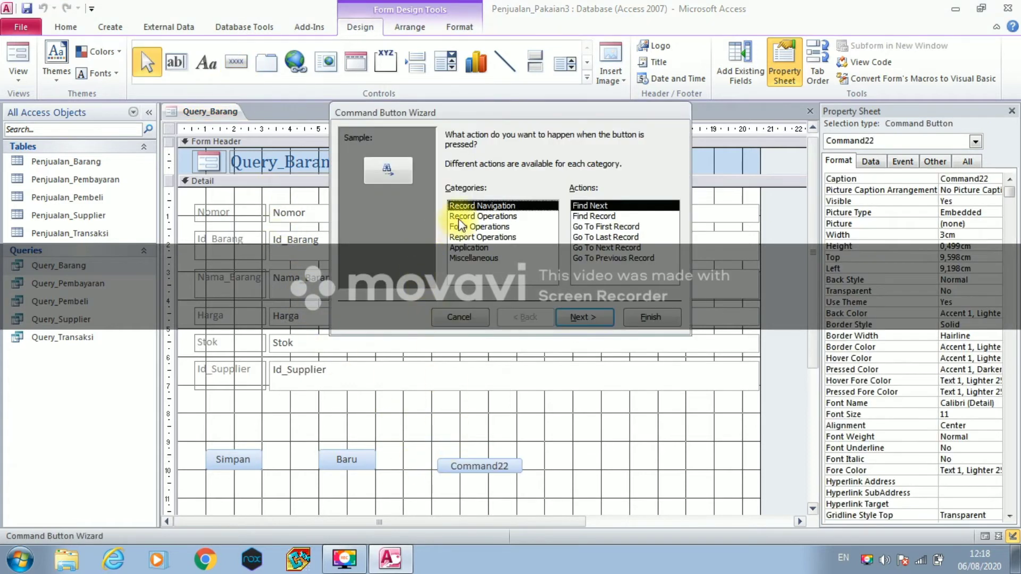
click(460, 216)
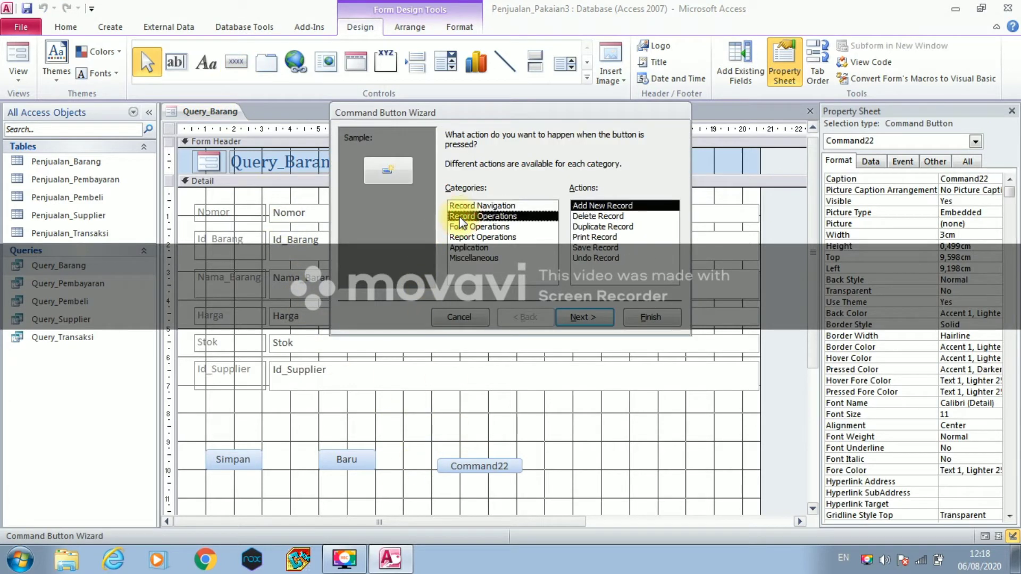
click(594, 259)
click(583, 317)
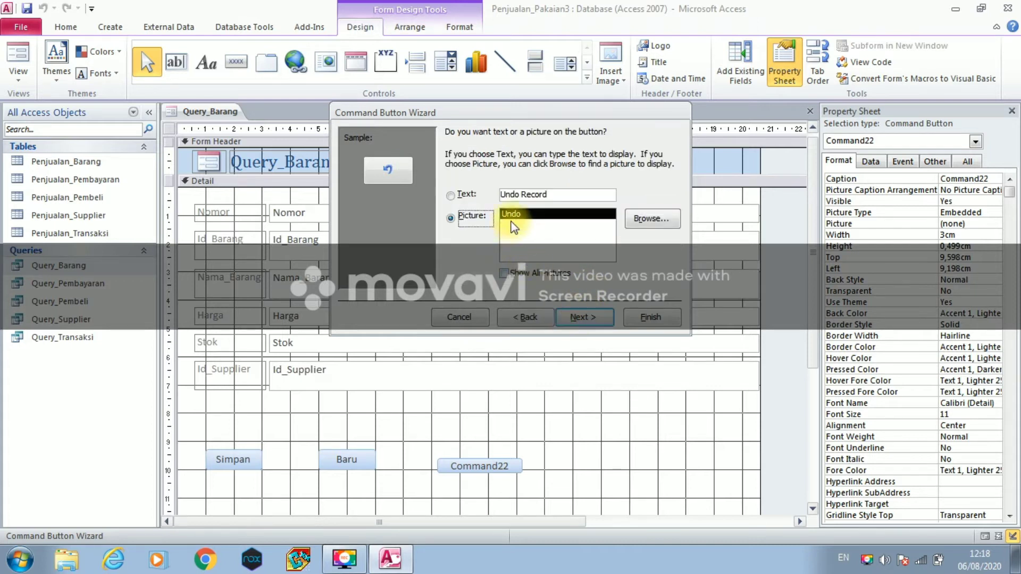
- Caption the button Batal, name it B, and align it with Simpan and Baru
click(450, 197)
drag(547, 195, 504, 193)
text(Batal)
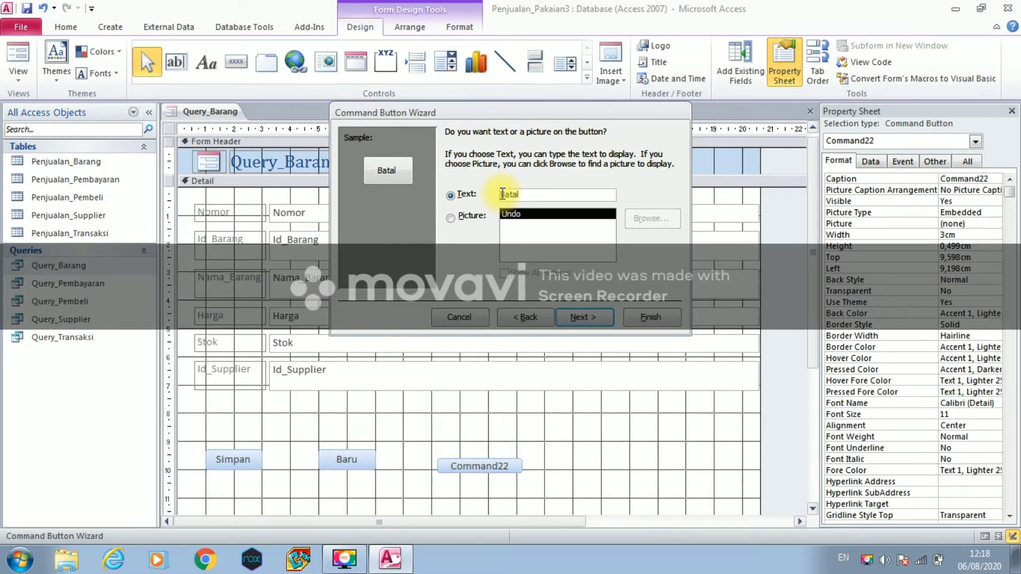
click(563, 318)
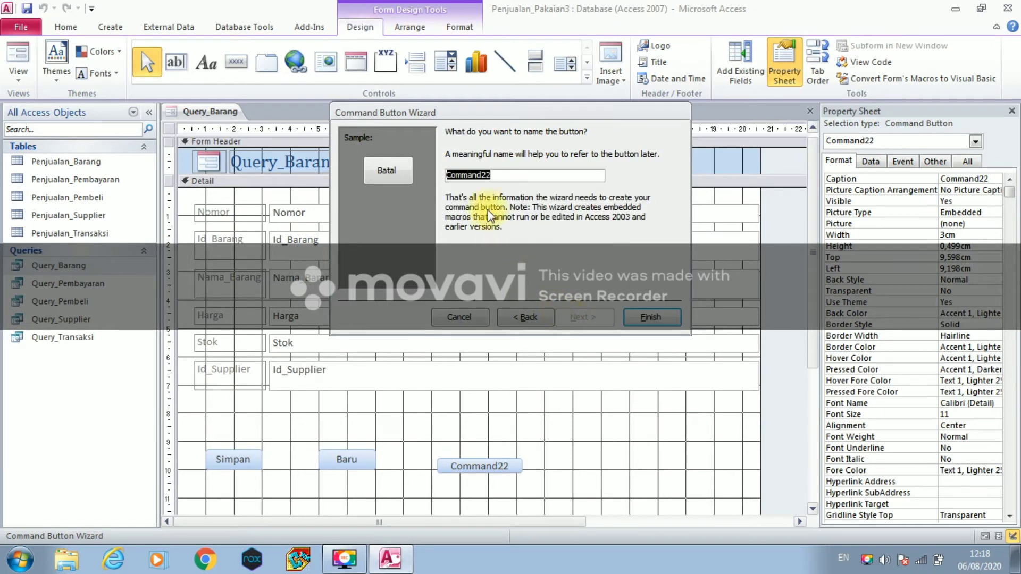
key(Caps_Lock)
text(B)
key(Caps_Lock)
click(650, 322)
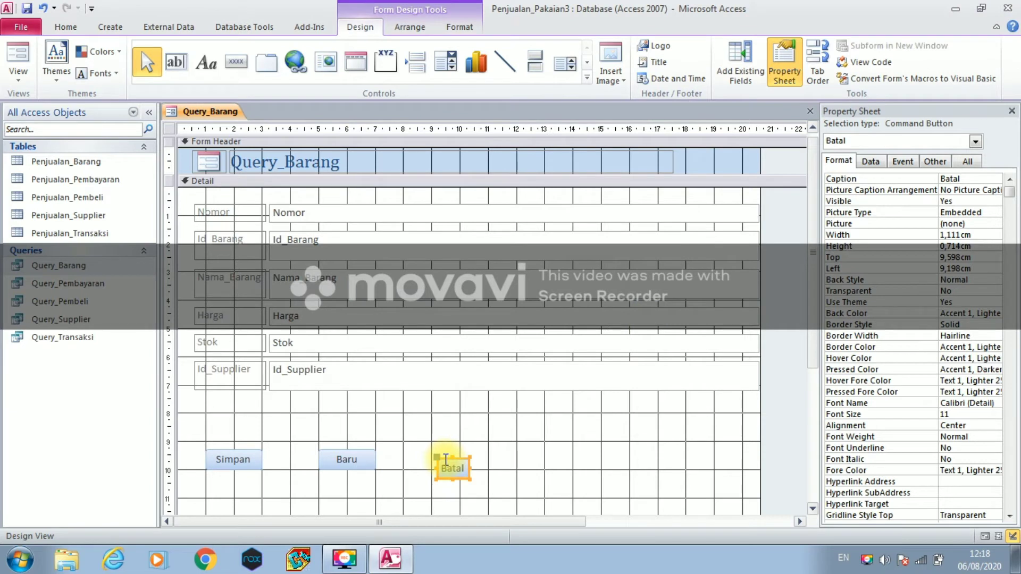
drag(445, 458, 488, 457)
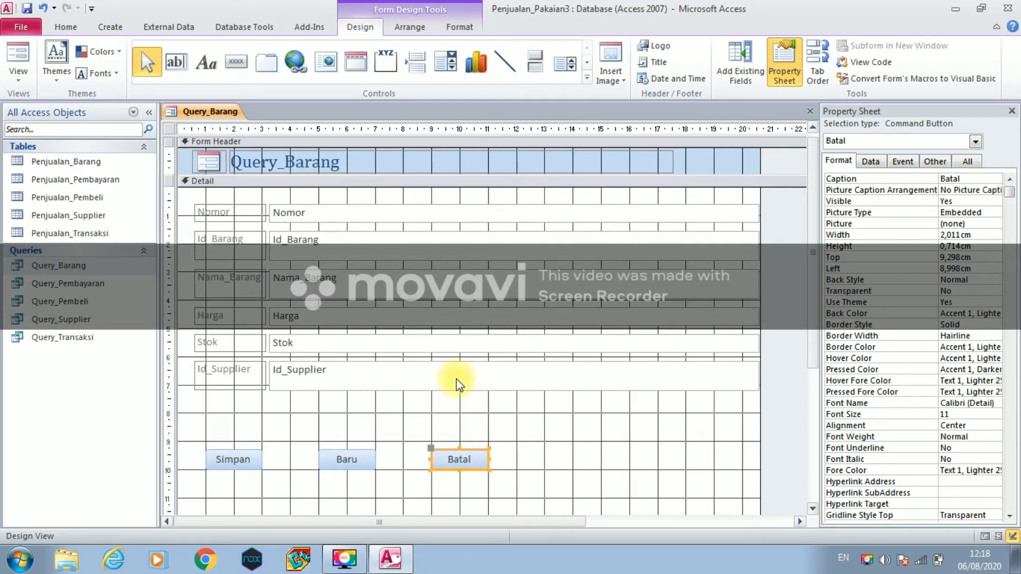
right_click(190, 116)
- Save the form as Query_Barang and close it
click(199, 127)
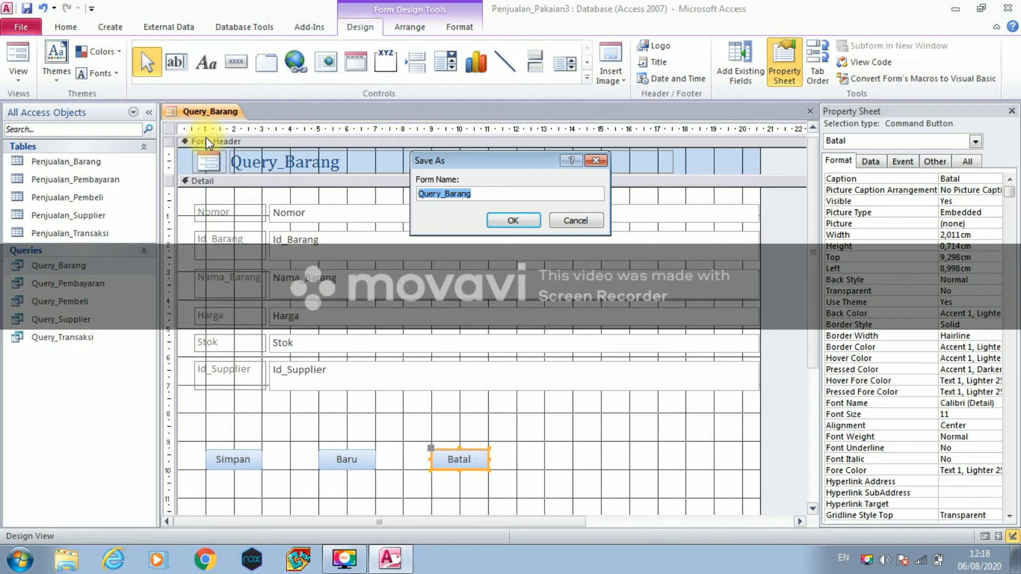
click(504, 221)
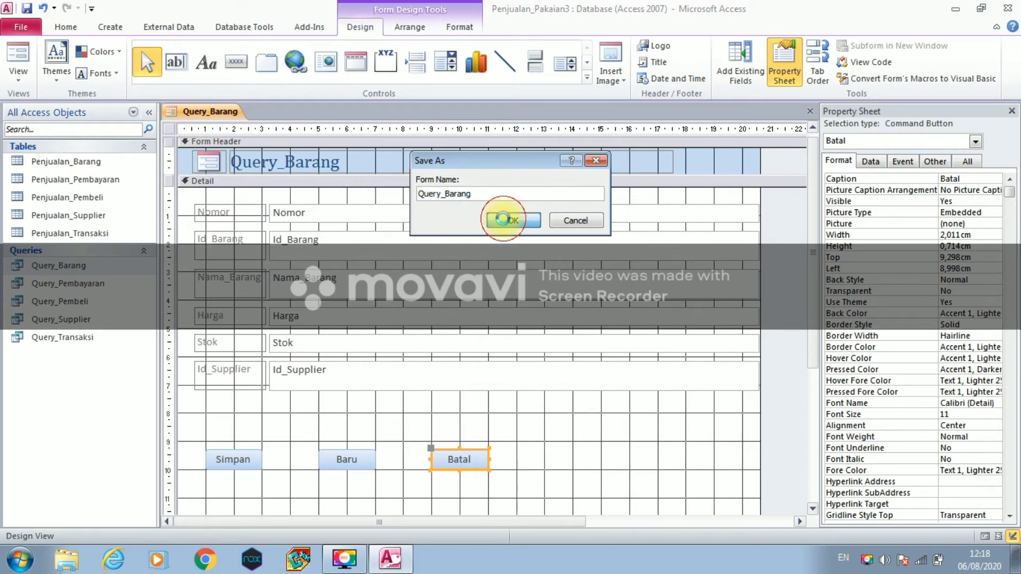
right_click(202, 112)
click(223, 137)
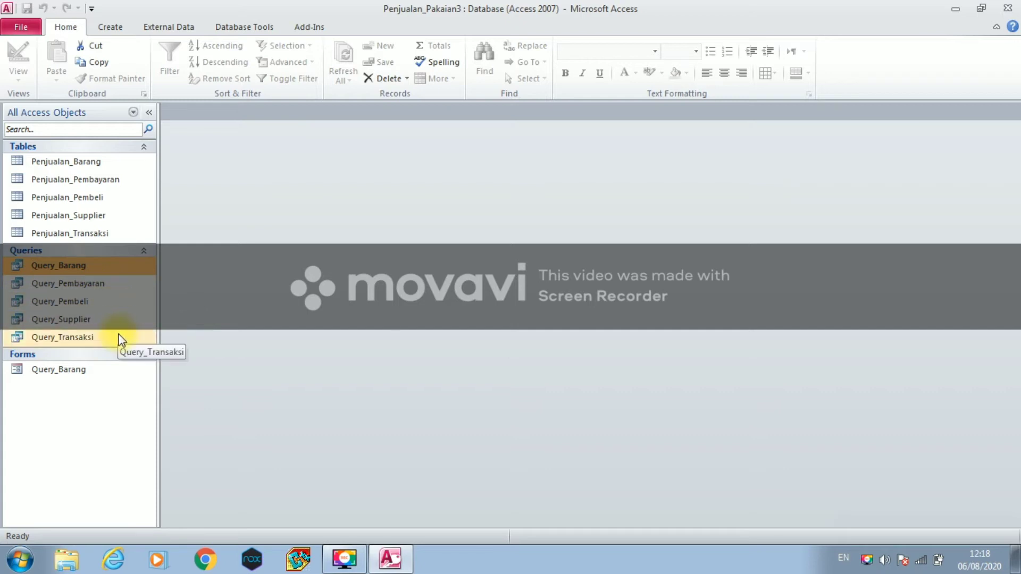
click(941, 528)
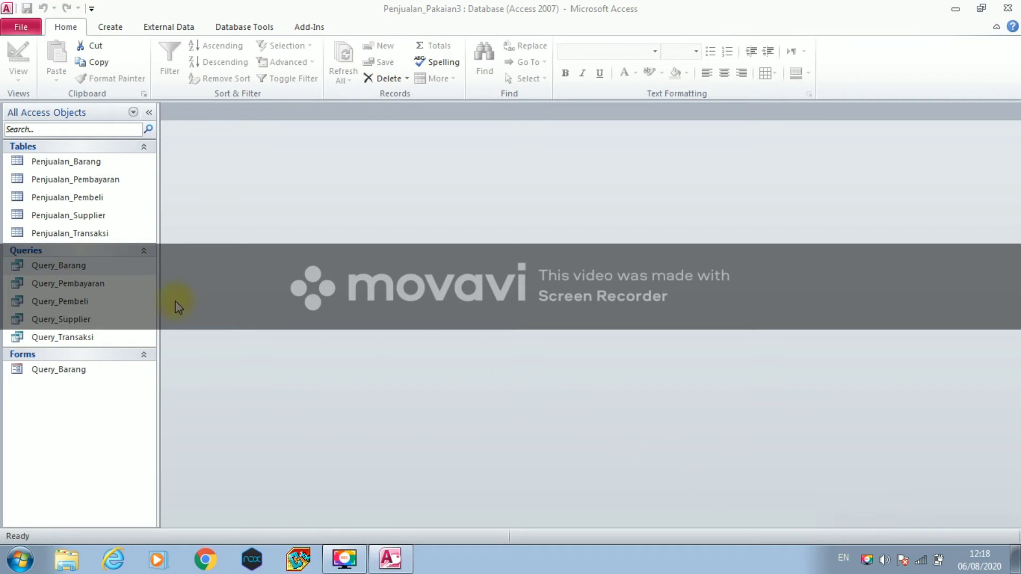
- Open the Query_Pembayaran datasheet to review its columns, then close it
double_click(119, 285)
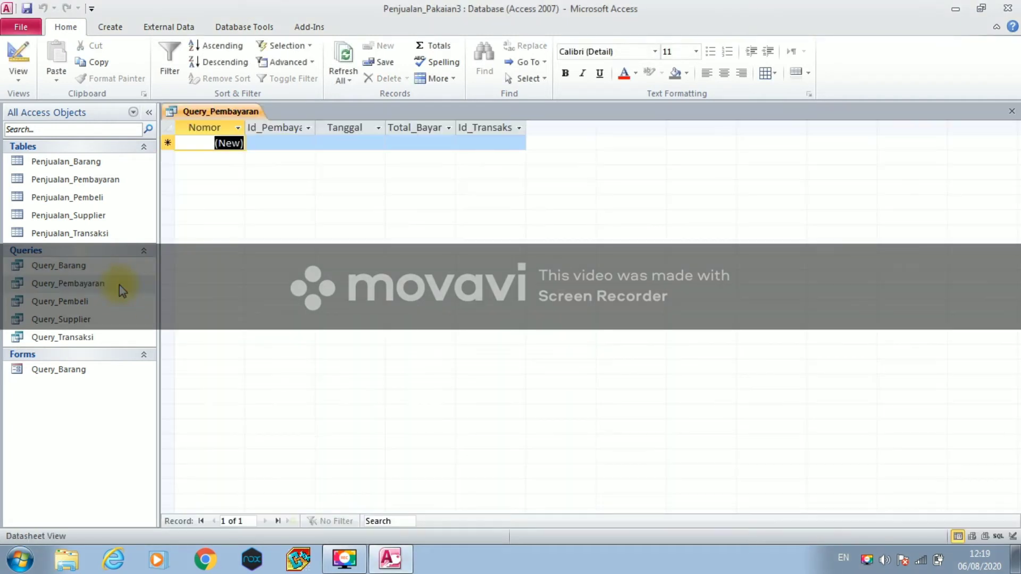
right_click(238, 112)
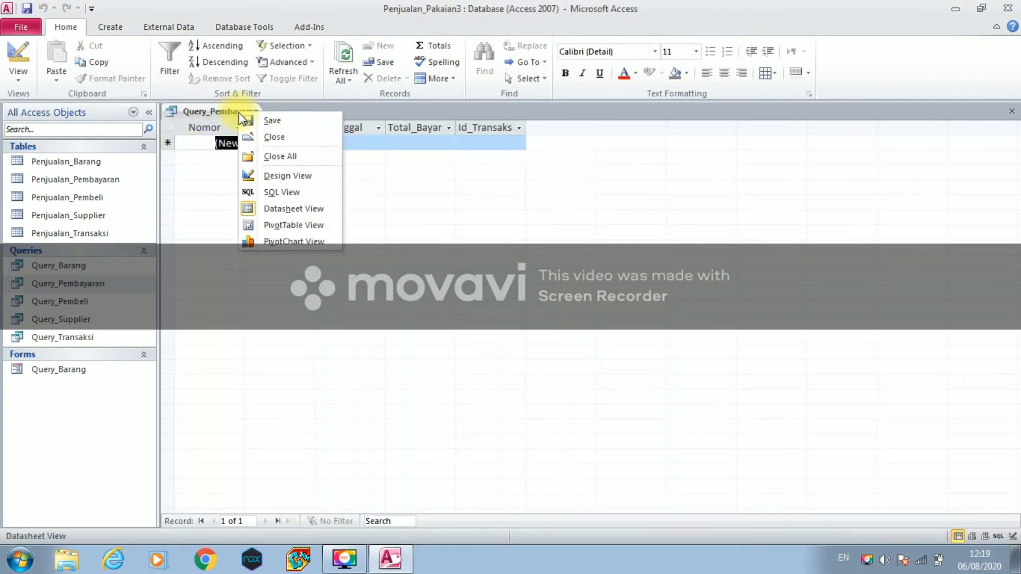
click(252, 136)
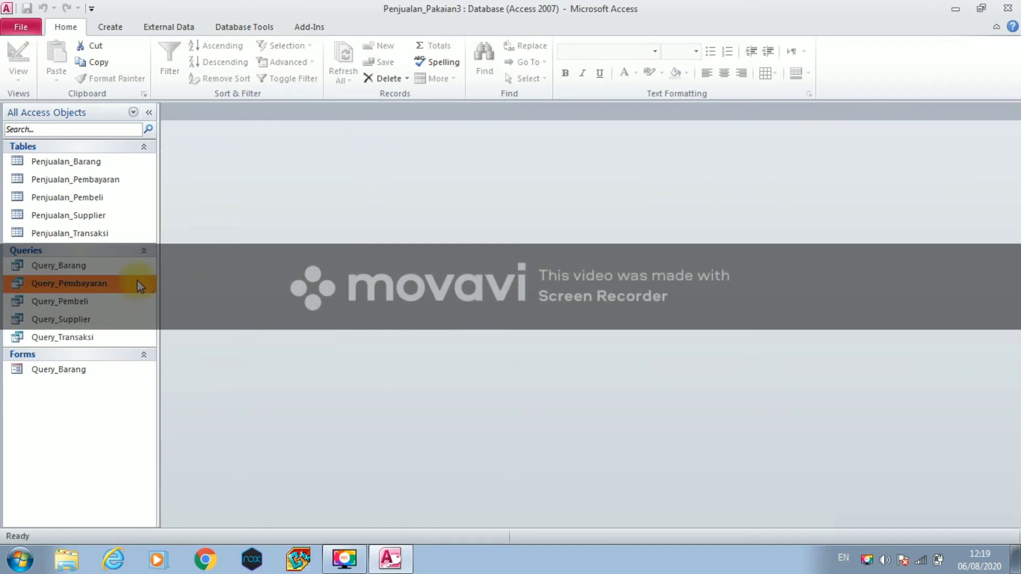
click(109, 29)
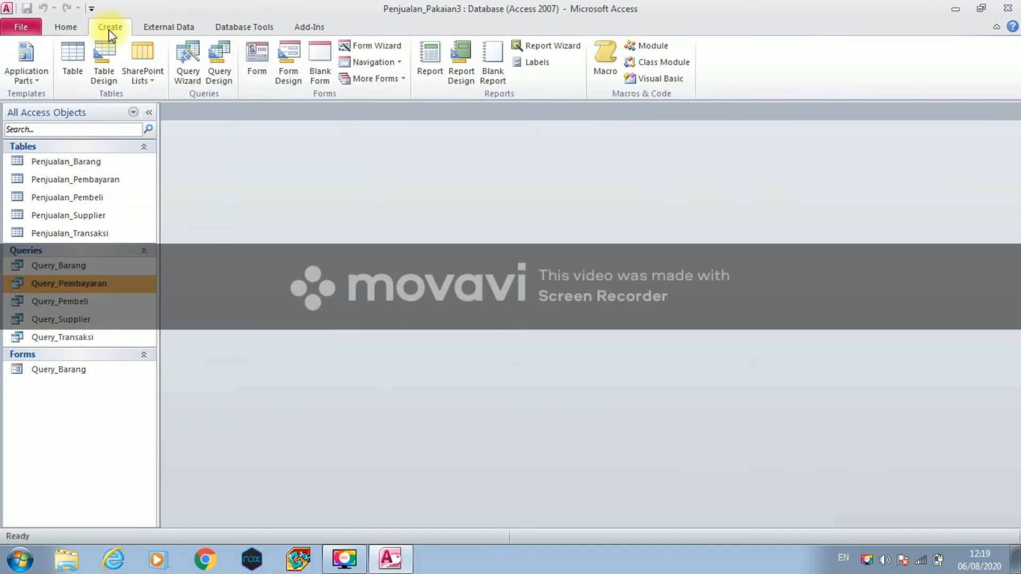
- Create a form from Query_Pembayaran, switch to Design View, and enlarge the Detail section
click(253, 66)
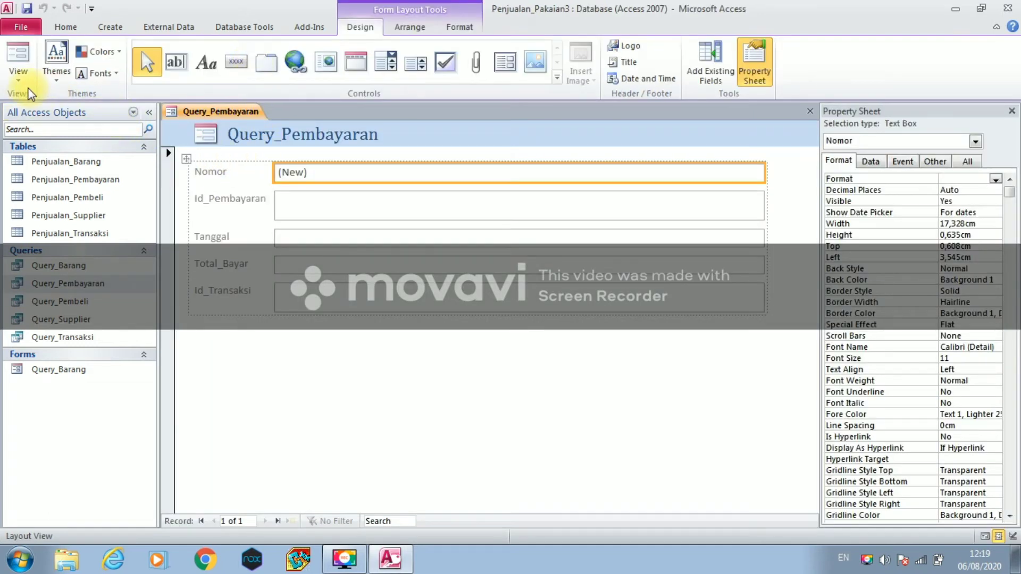
click(18, 77)
click(40, 171)
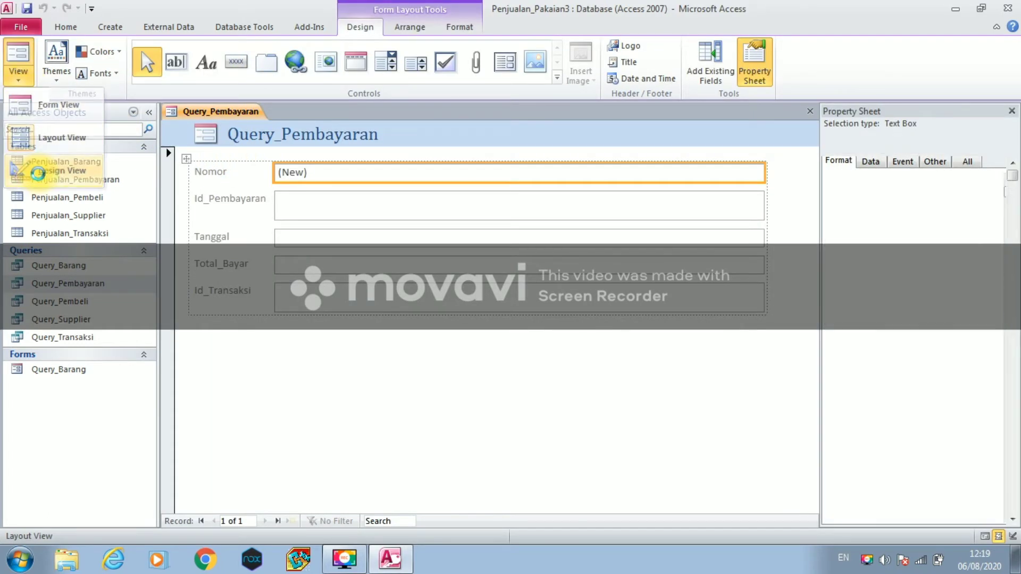
drag(270, 363, 276, 508)
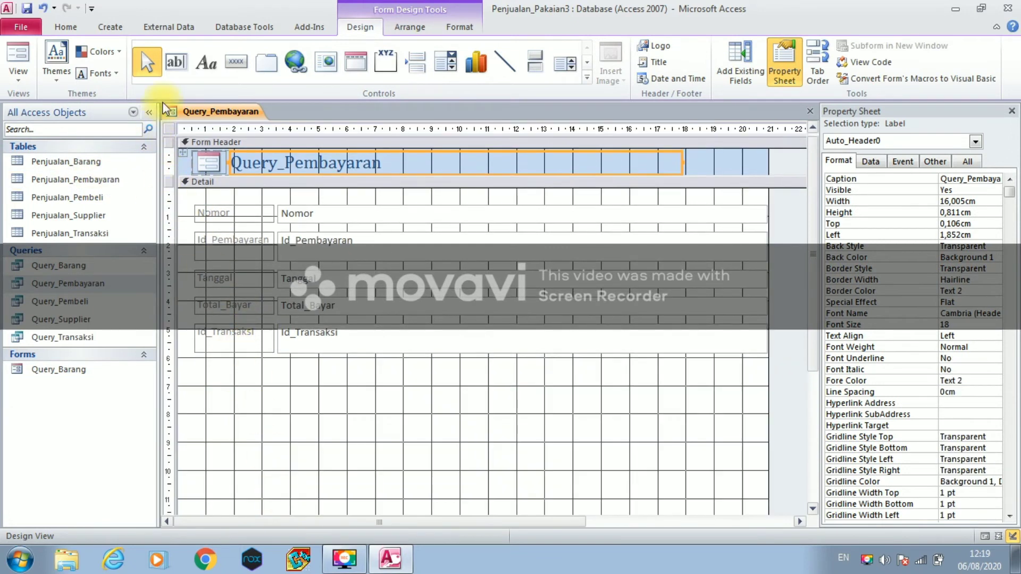
- Add a command button below the fields with the Save Record action and caption Simpan
click(231, 60)
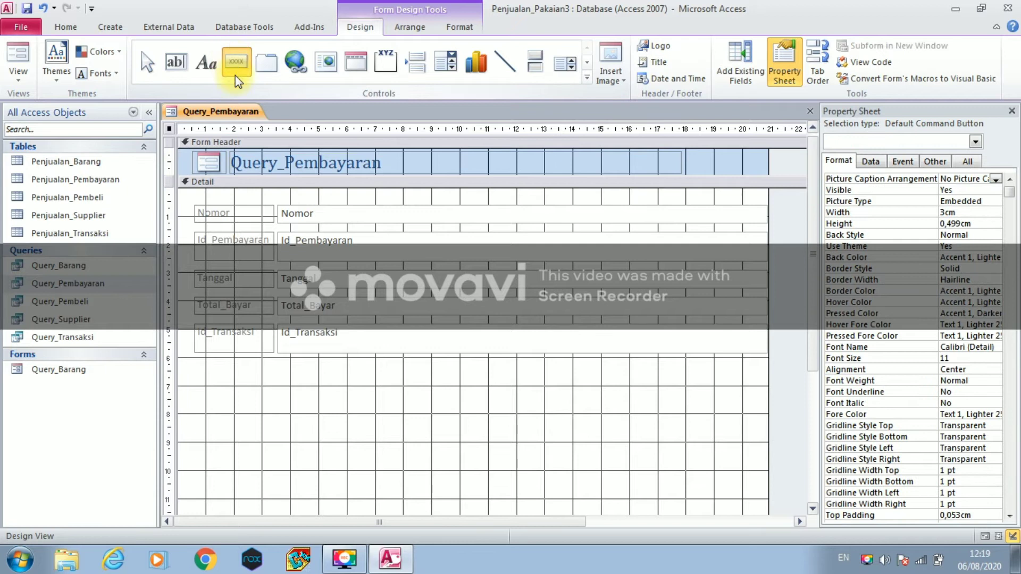
click(227, 417)
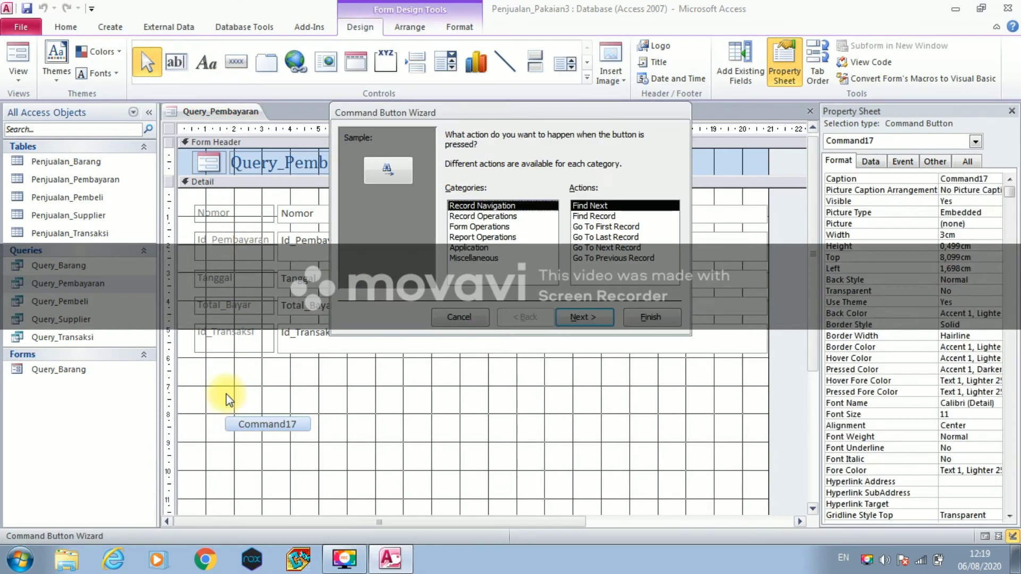
click(502, 215)
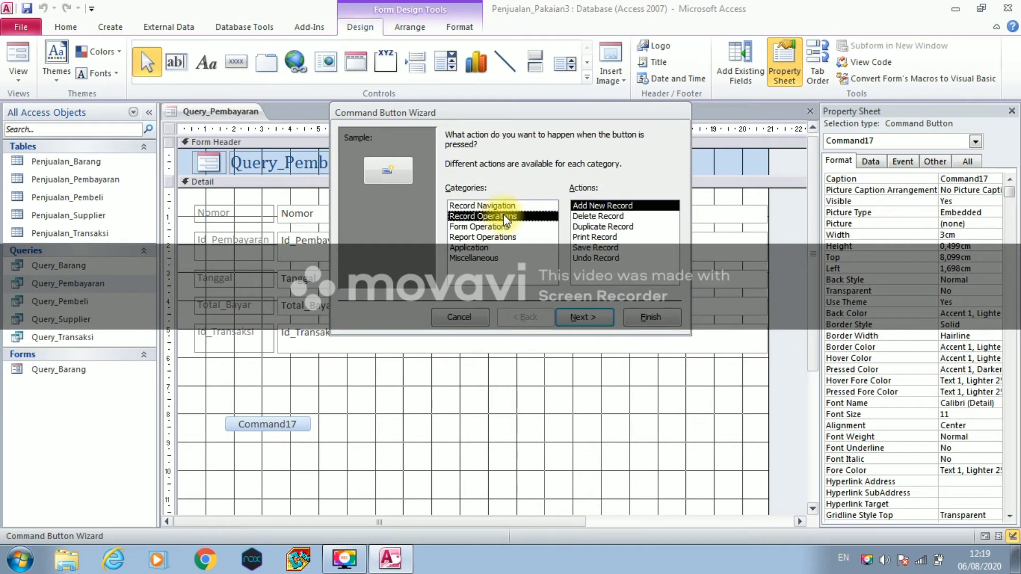
click(595, 248)
click(574, 318)
click(451, 196)
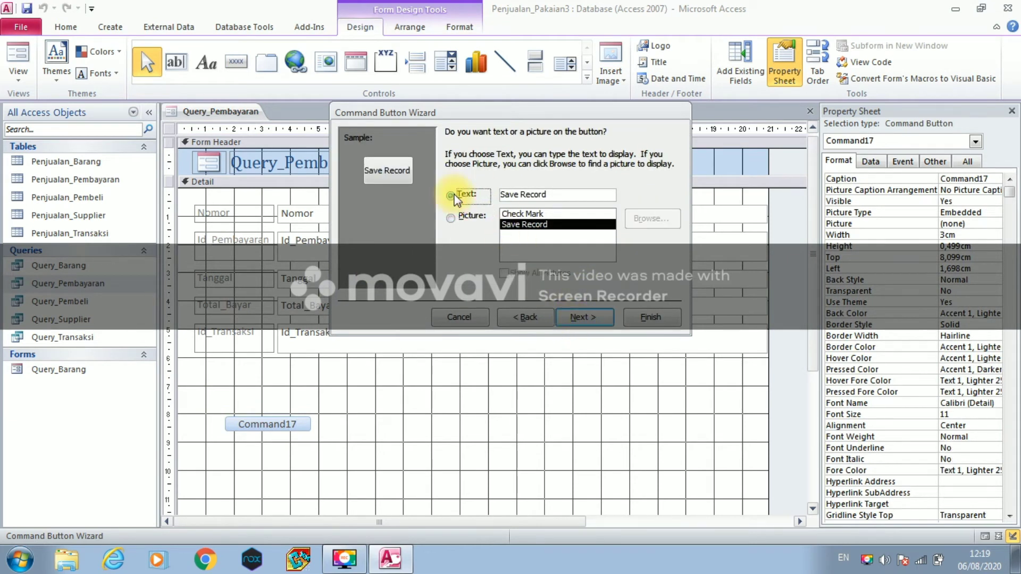
click(550, 195)
key(shift+Home)
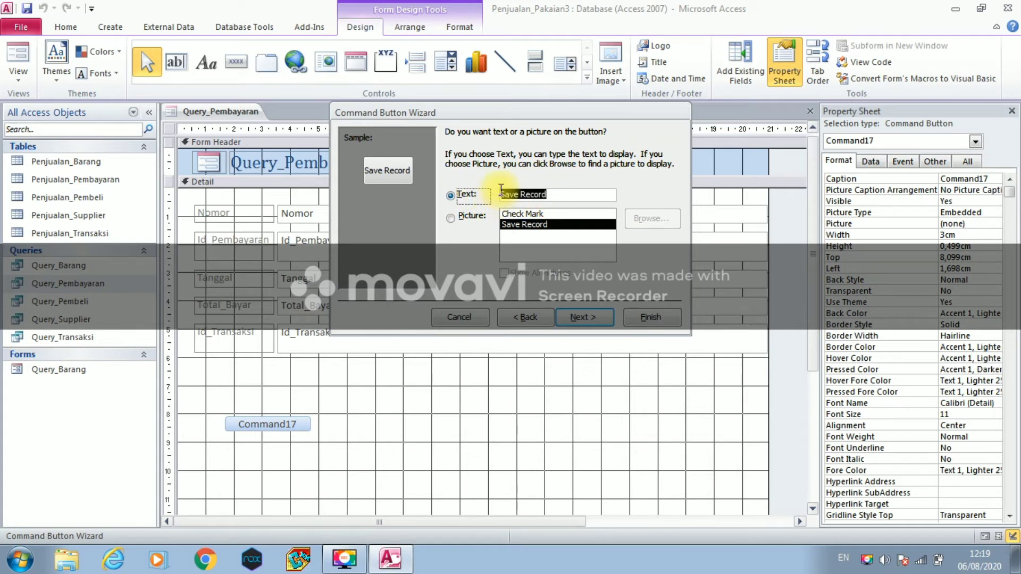
key(Caps_Lock)
text(S)
key(Caps_Lock)
text(impan)
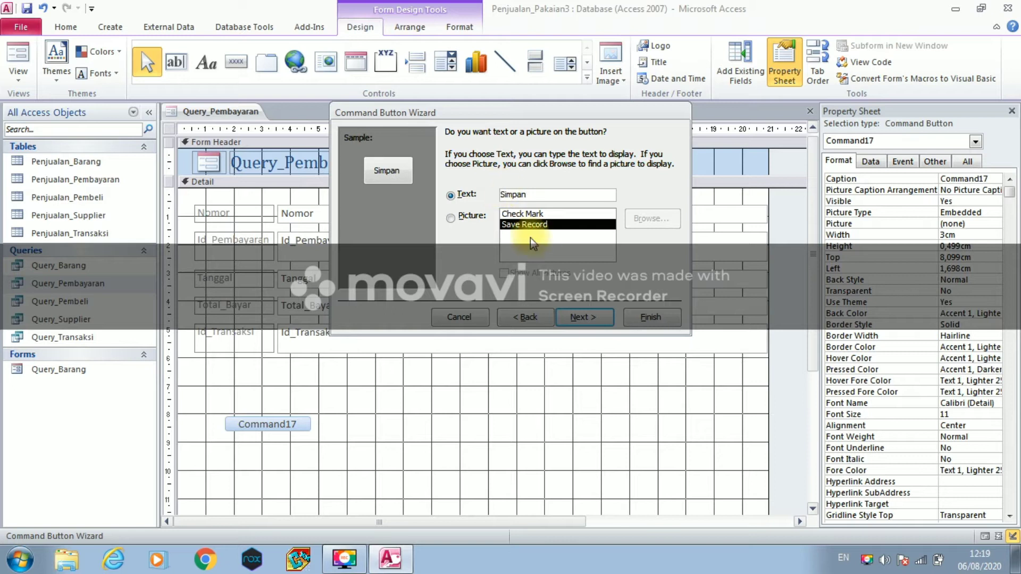
- Name the Simpan button Simp, finish it, and move it up and left
click(580, 318)
key(Caps_Lock)
text(S)
key(Caps_Lock)
text(impan)
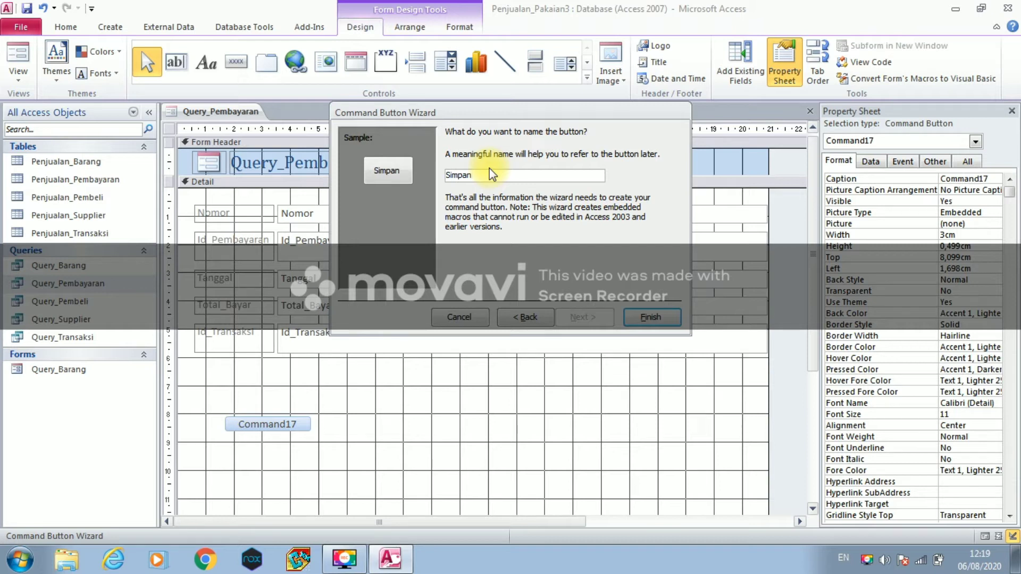
click(650, 317)
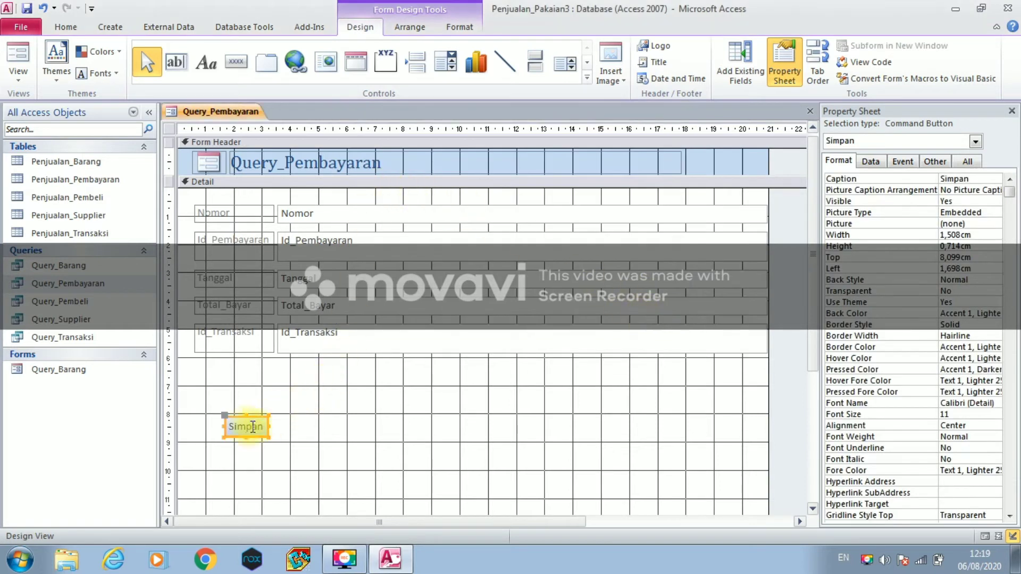
drag(239, 419, 263, 403)
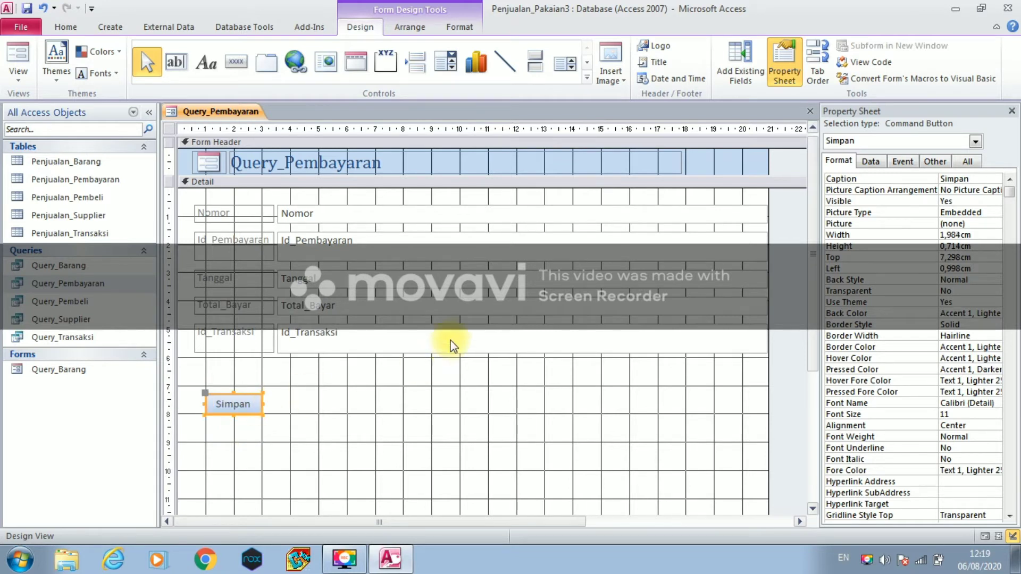
- Add a second button right of Simpan with Add New Record action and caption Baru
click(240, 62)
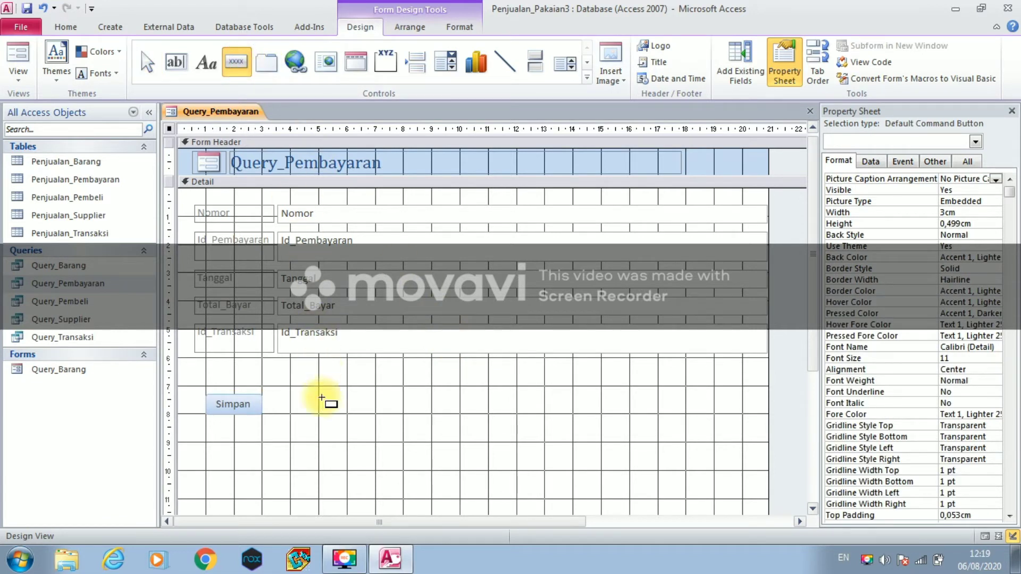
click(322, 399)
click(481, 216)
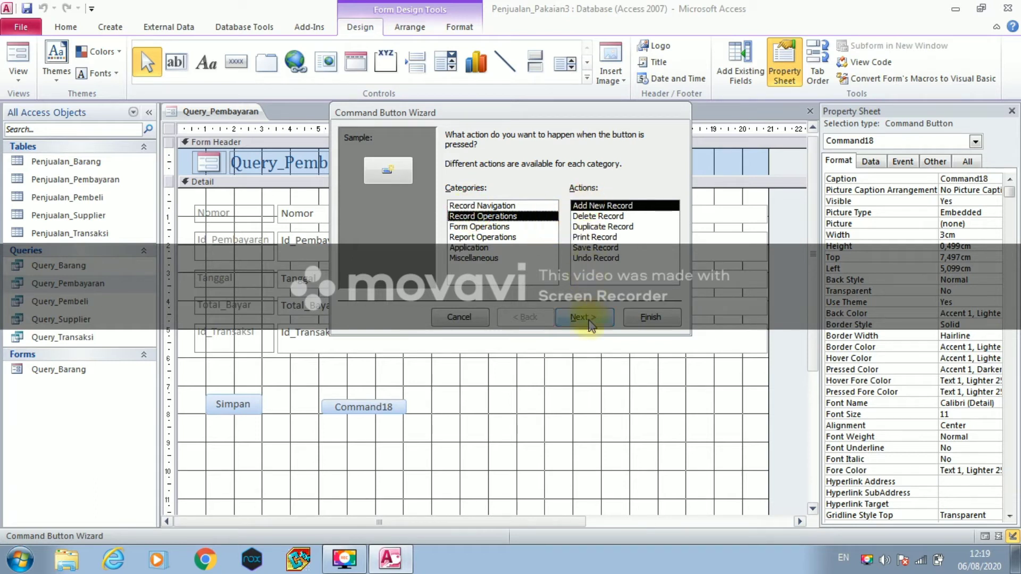
click(584, 316)
click(451, 194)
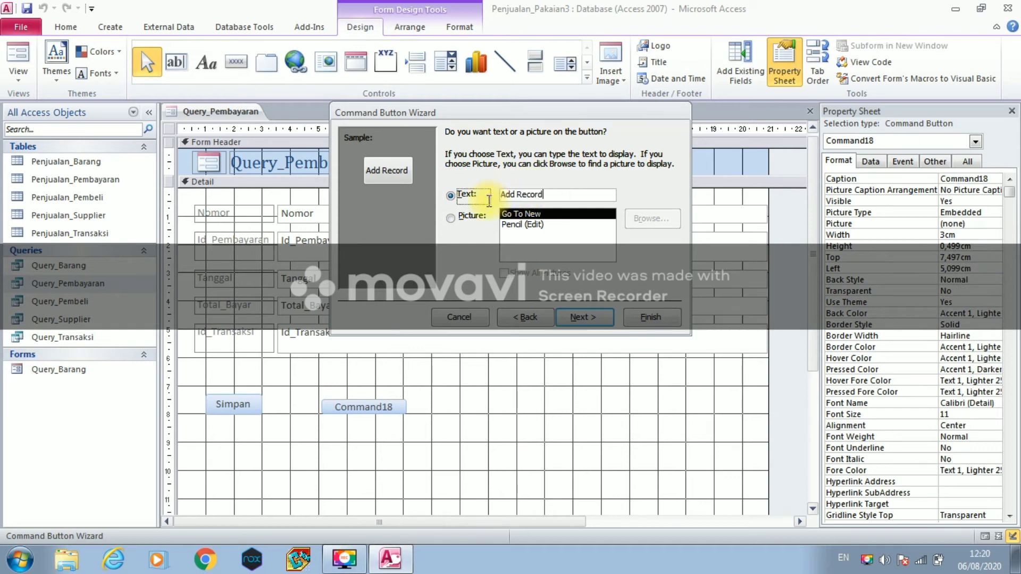
drag(545, 194, 494, 195)
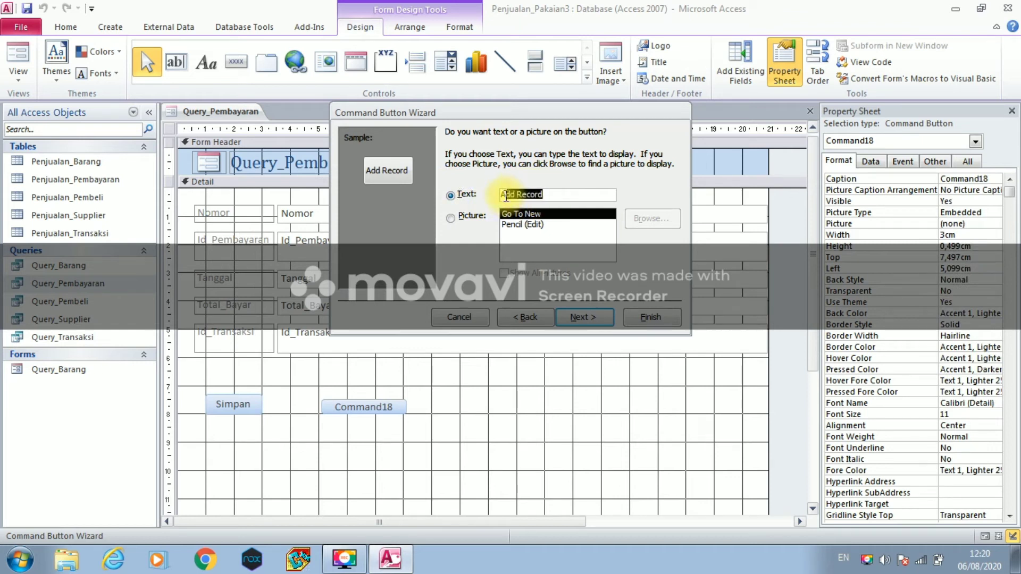
text(Baru)
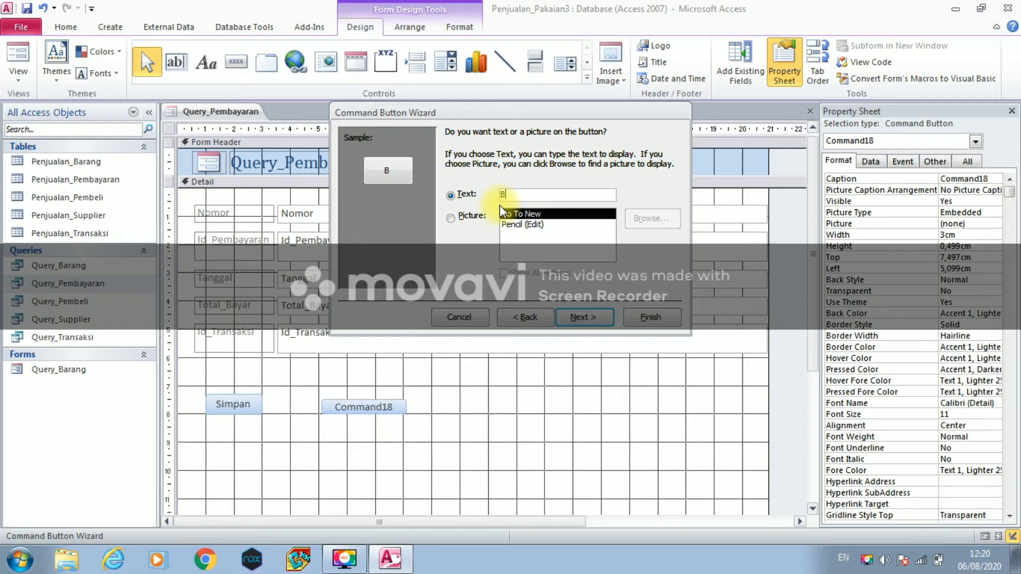
- Name the Baru button Ba, finish it, and line it up level with Simpan
click(585, 317)
text(Baru)
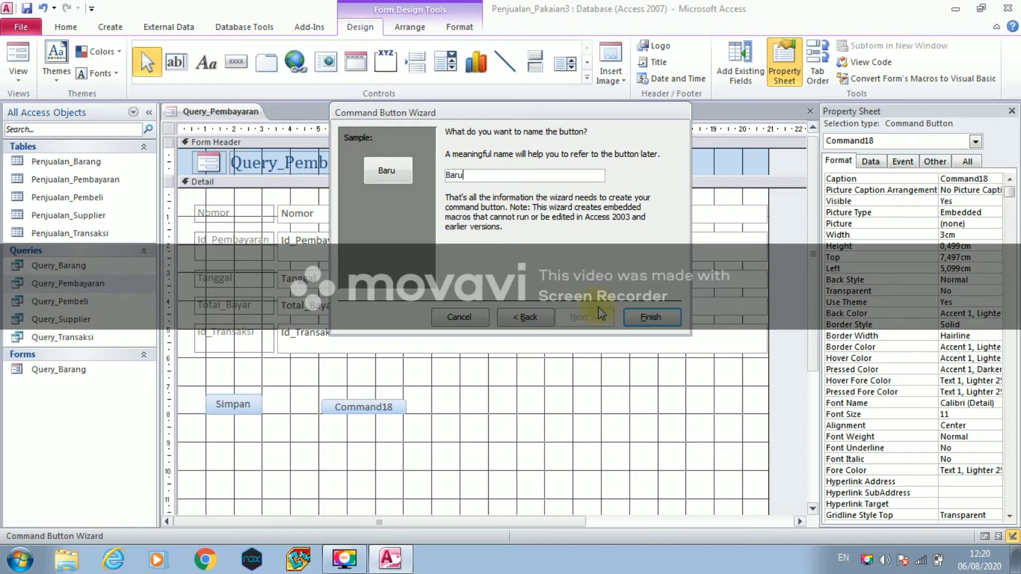
click(651, 317)
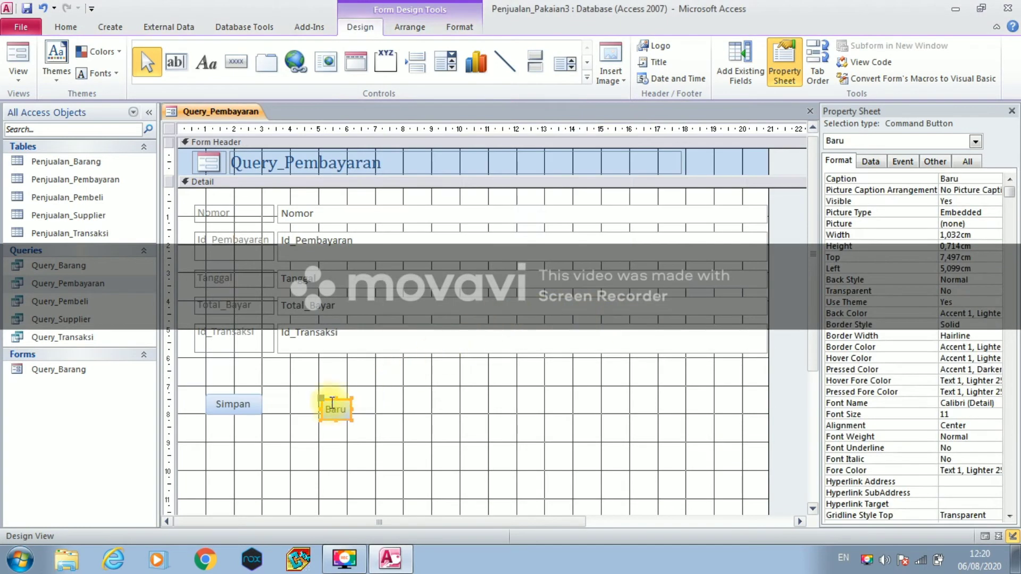
drag(330, 405, 376, 400)
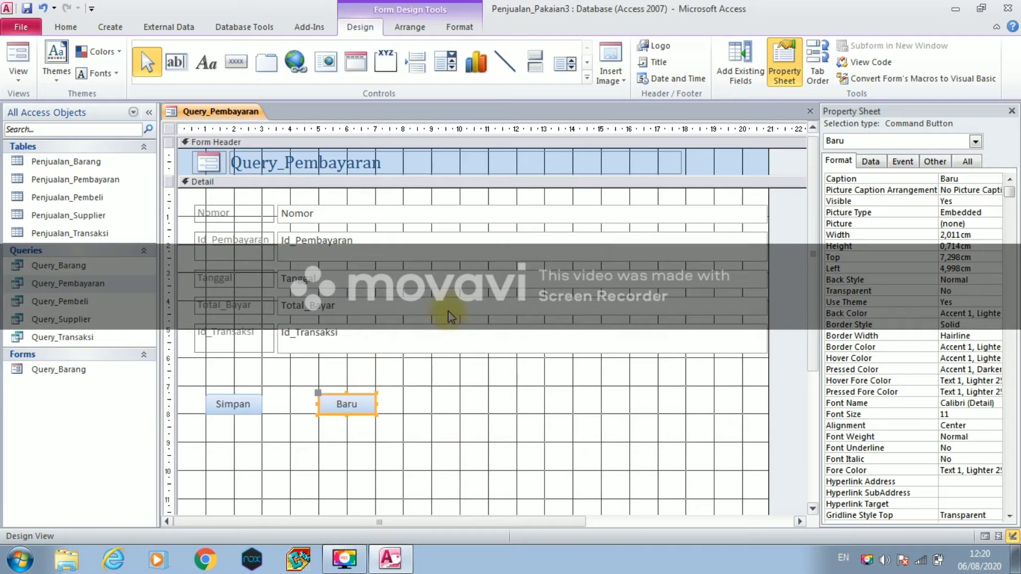
click(247, 63)
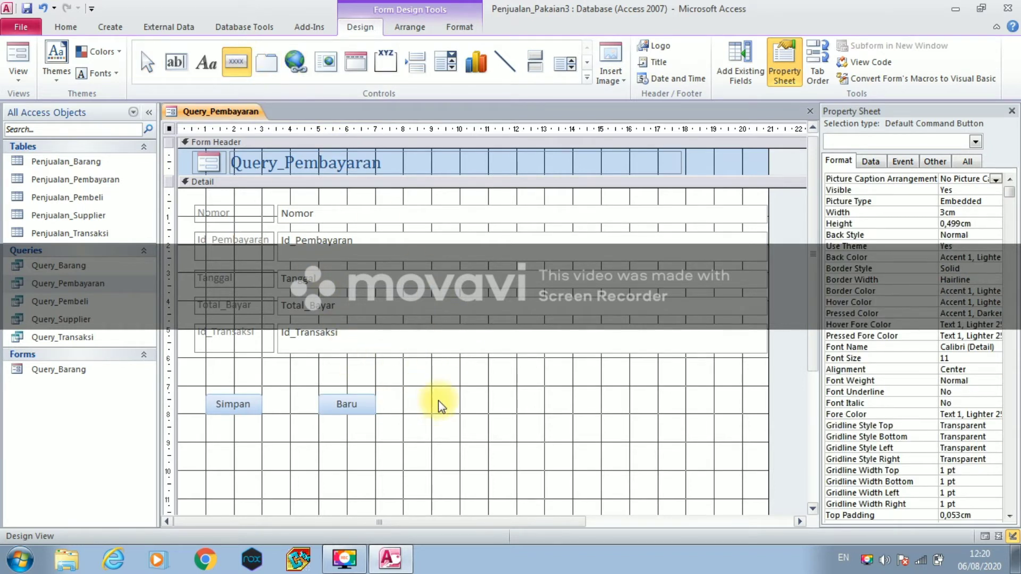
key(Escape)
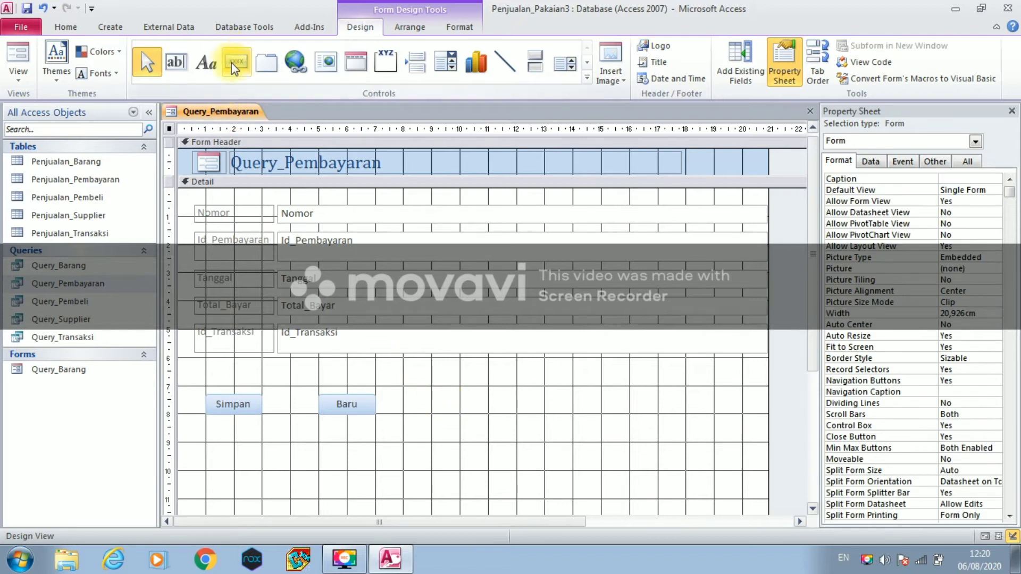
- Place a third command button right of Baru with the Undo Record action
click(232, 63)
click(423, 398)
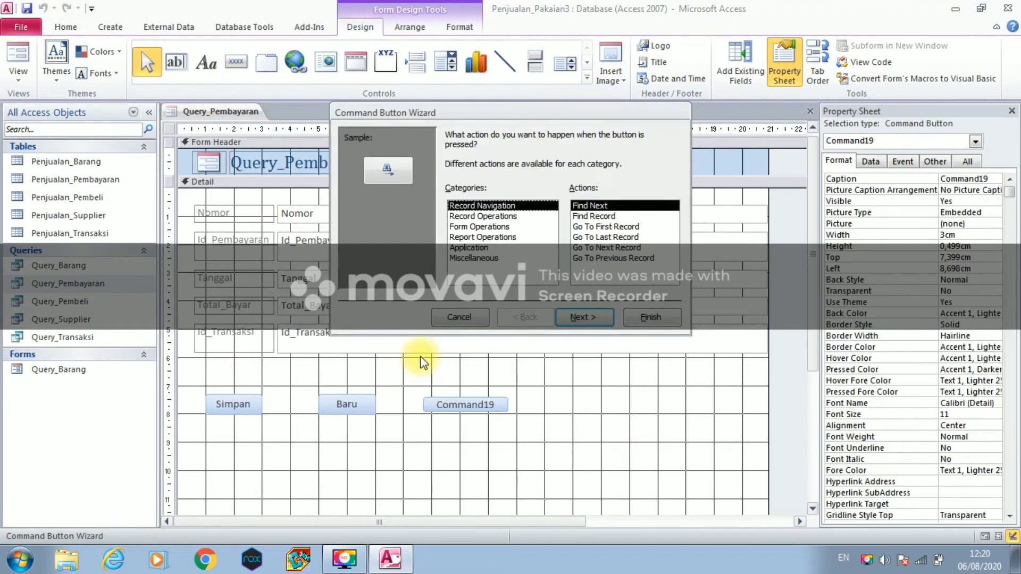
click(466, 216)
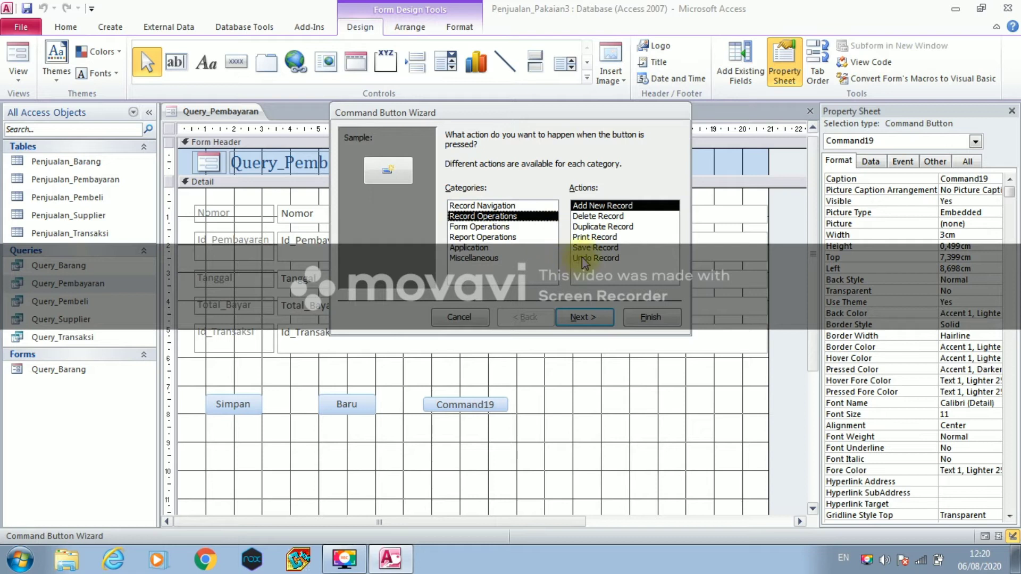
click(581, 258)
click(584, 317)
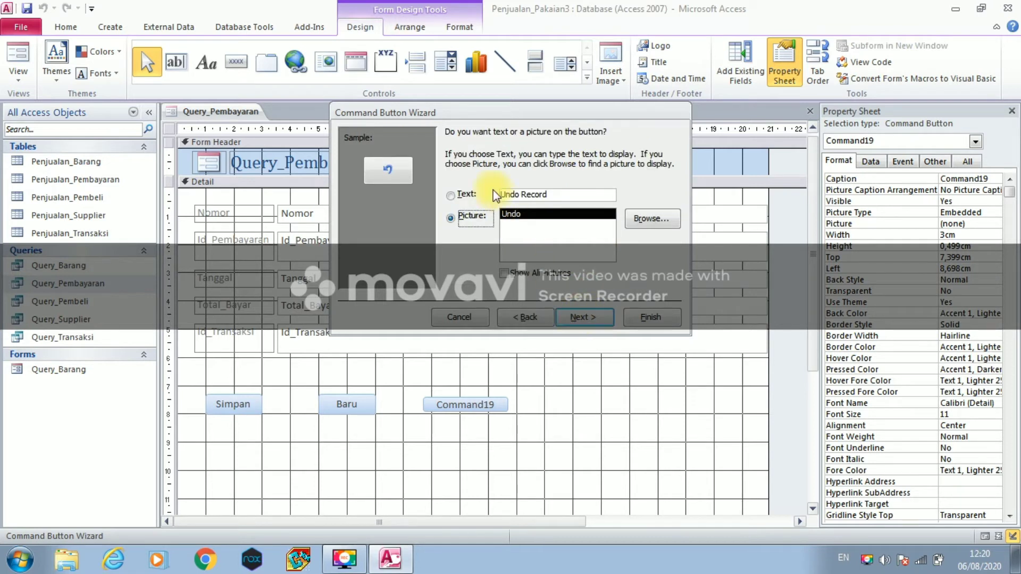
- Caption and name the button Batal, then nudge it right beside Baru
click(453, 197)
drag(552, 194, 462, 193)
text(Batal)
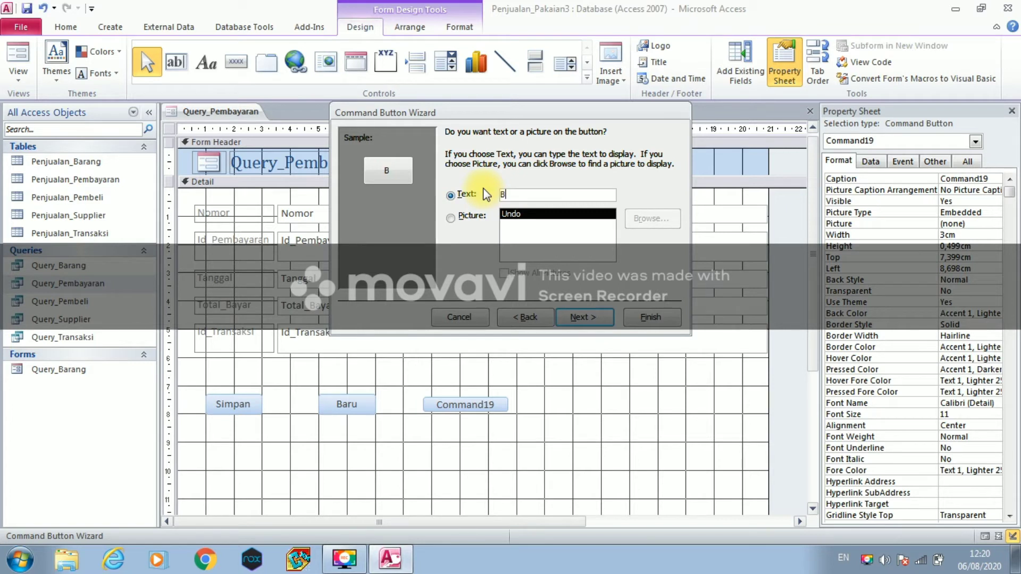
click(596, 319)
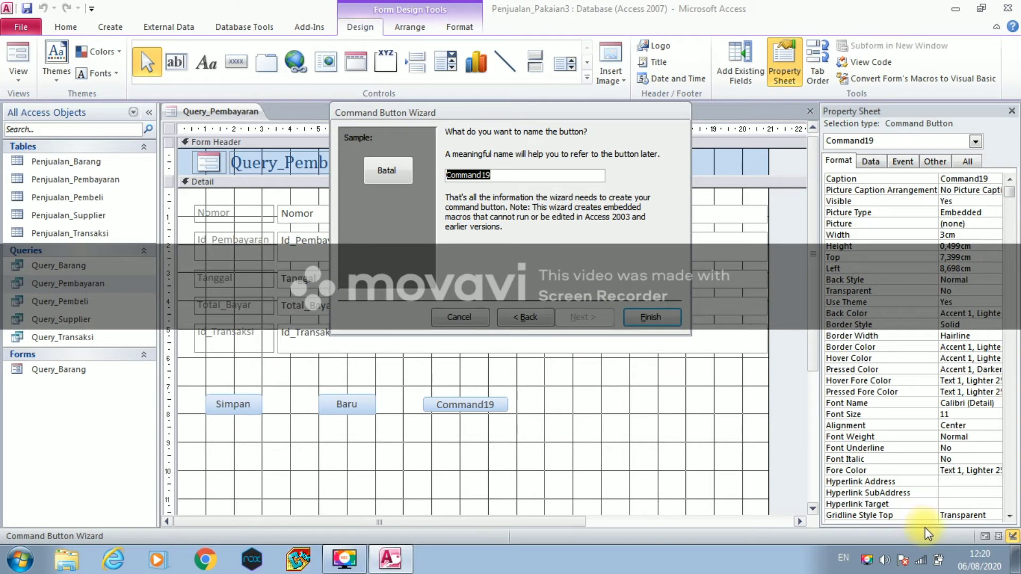
text(Batal)
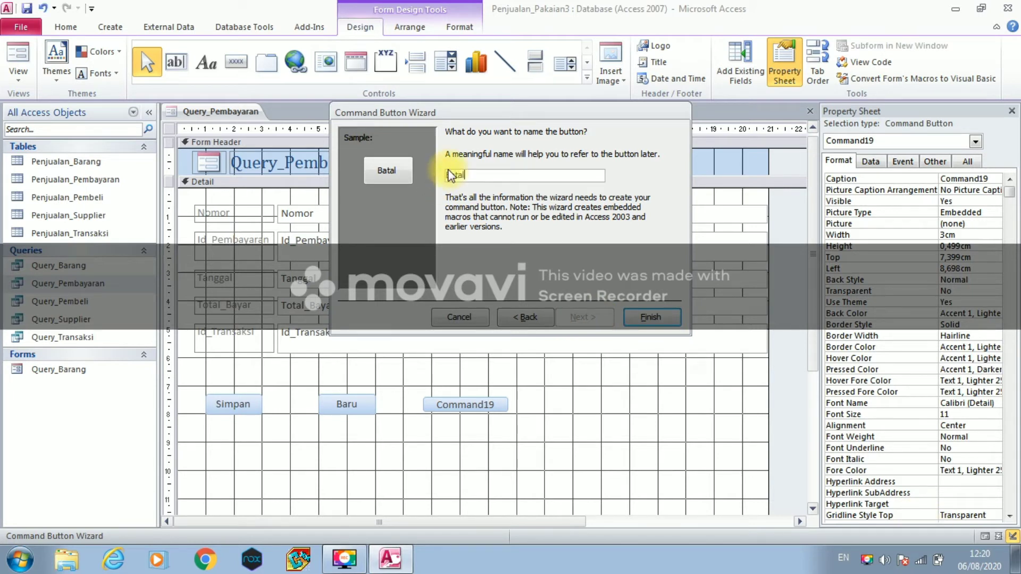
click(657, 319)
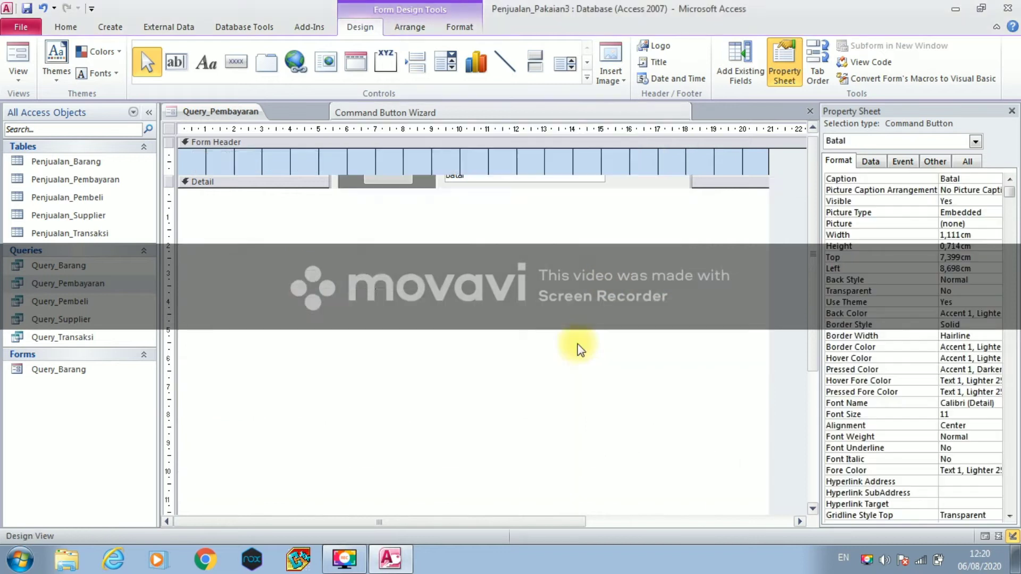
drag(430, 394, 489, 404)
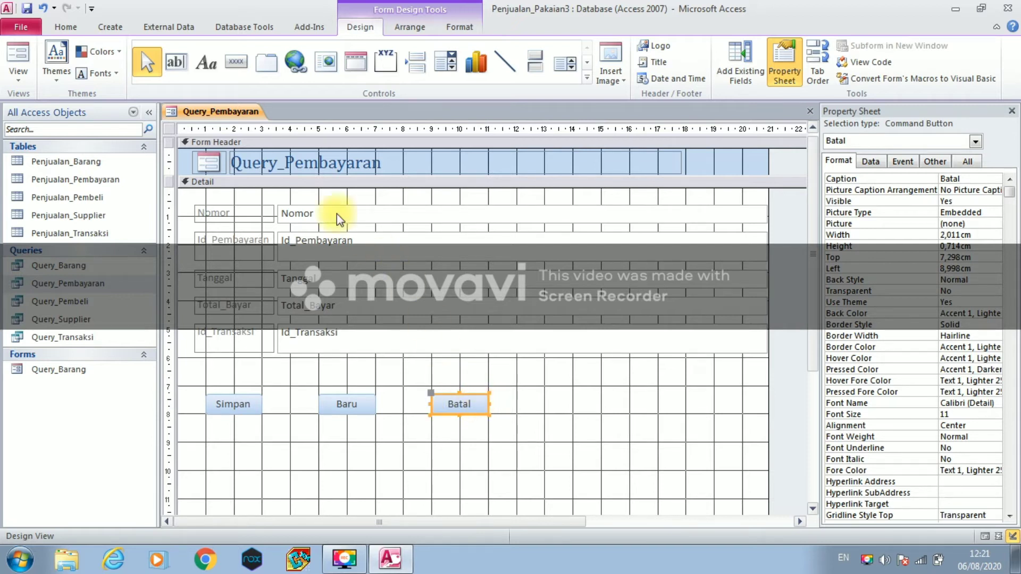
- Save the form as Query_Pembayaran and close it
right_click(234, 118)
click(240, 121)
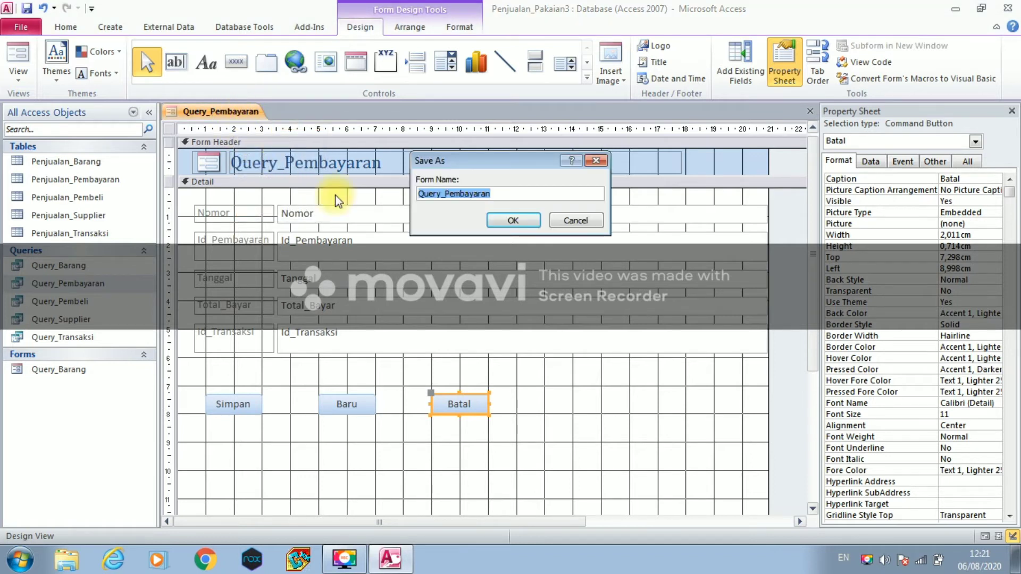
click(505, 221)
right_click(250, 118)
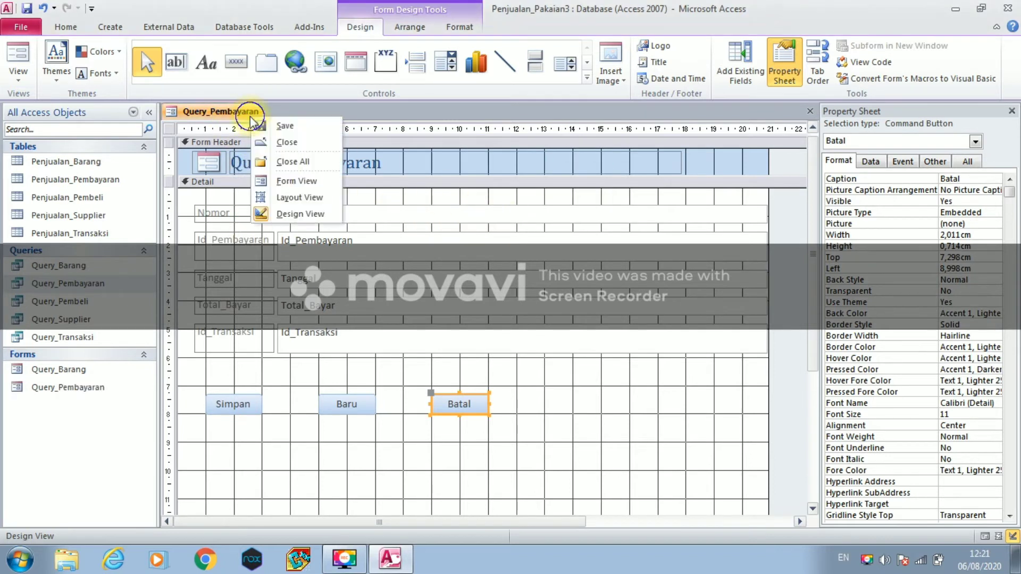
click(264, 142)
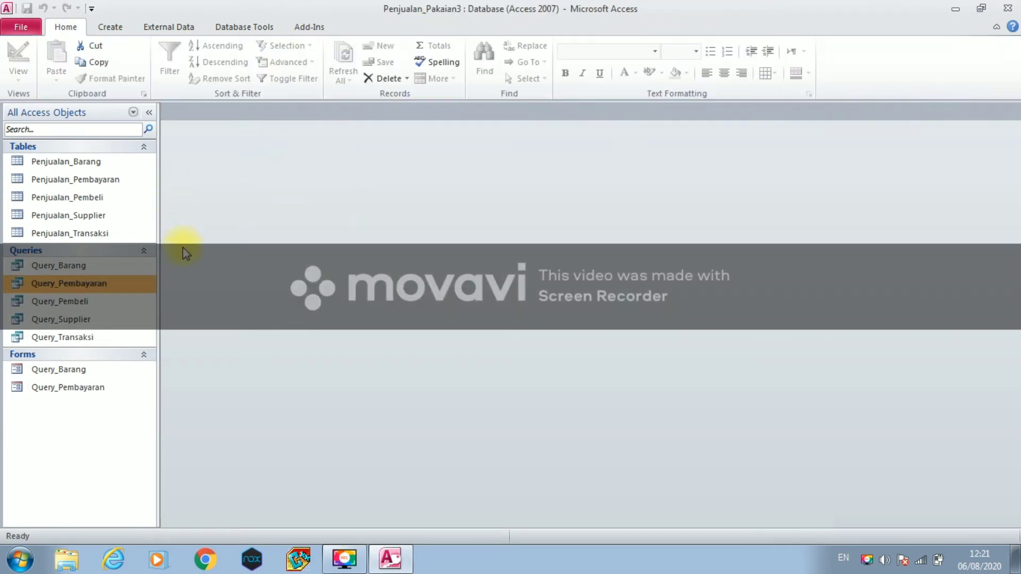
- Create a form from Query_Pembeli in Design View and make its Detail section taller
click(131, 301)
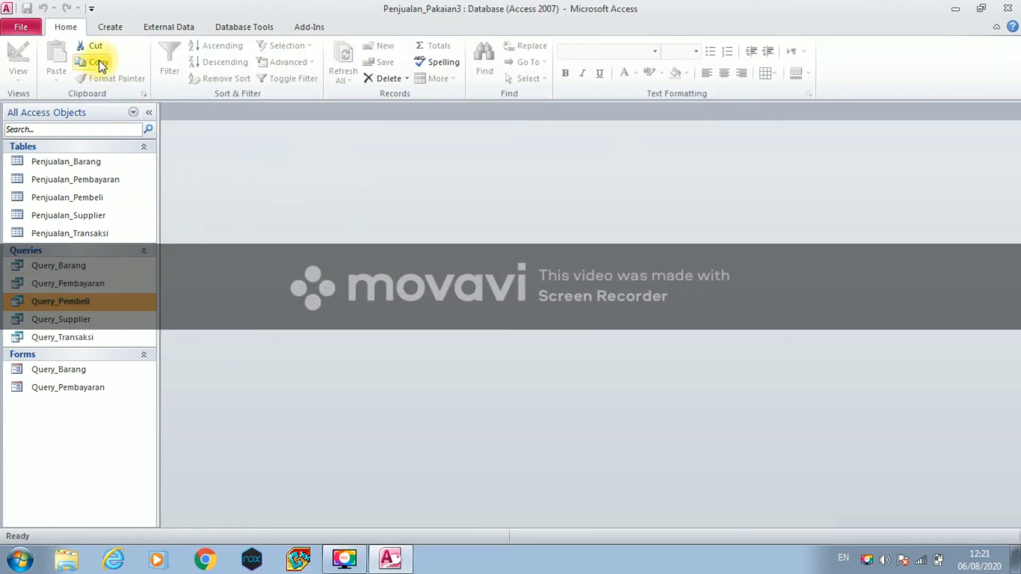
click(107, 28)
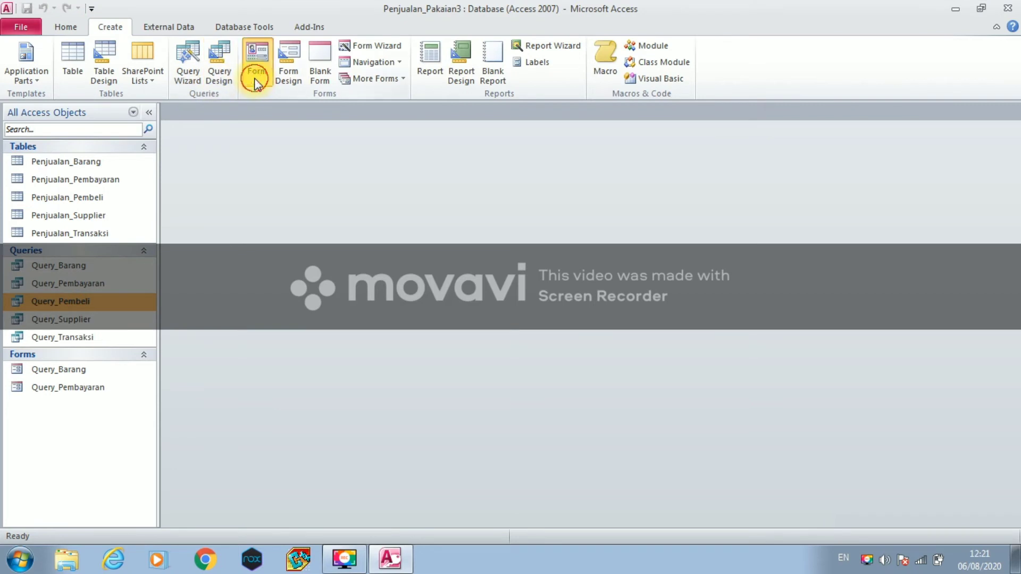
click(256, 84)
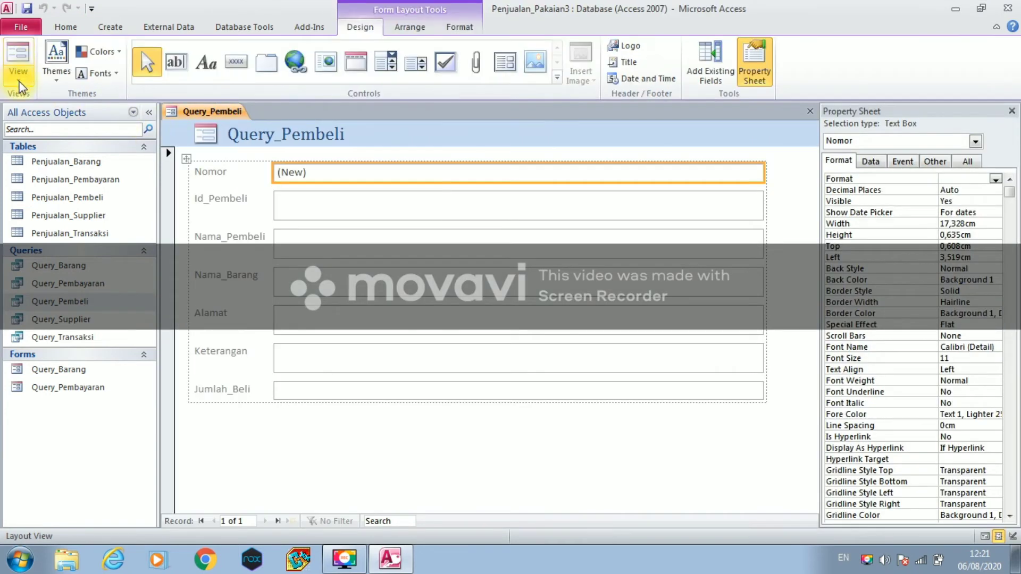
click(20, 85)
click(26, 169)
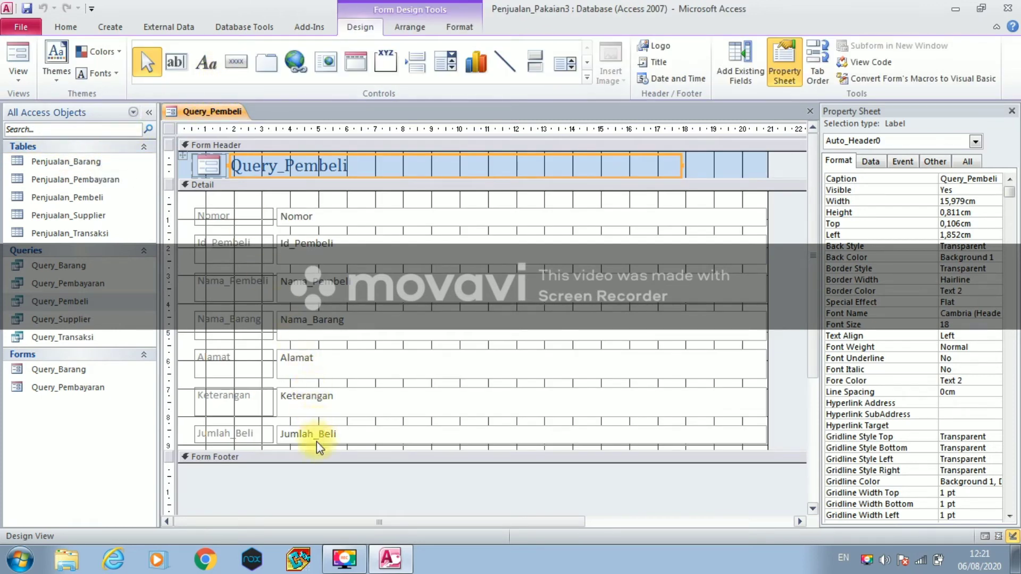
drag(315, 450, 313, 513)
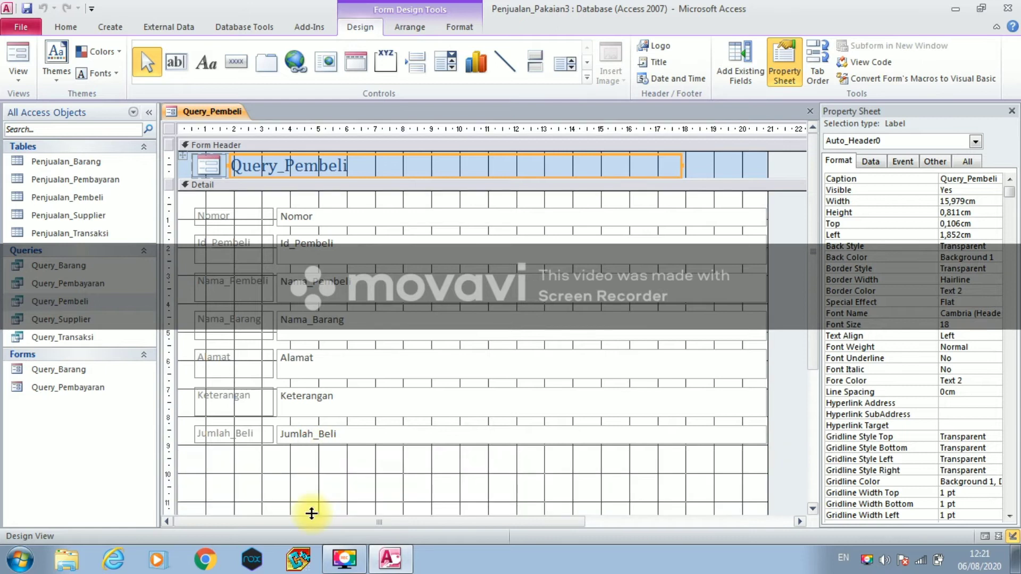
- Place a command button below the Query_Pembeli fields with the Save Record action
click(236, 64)
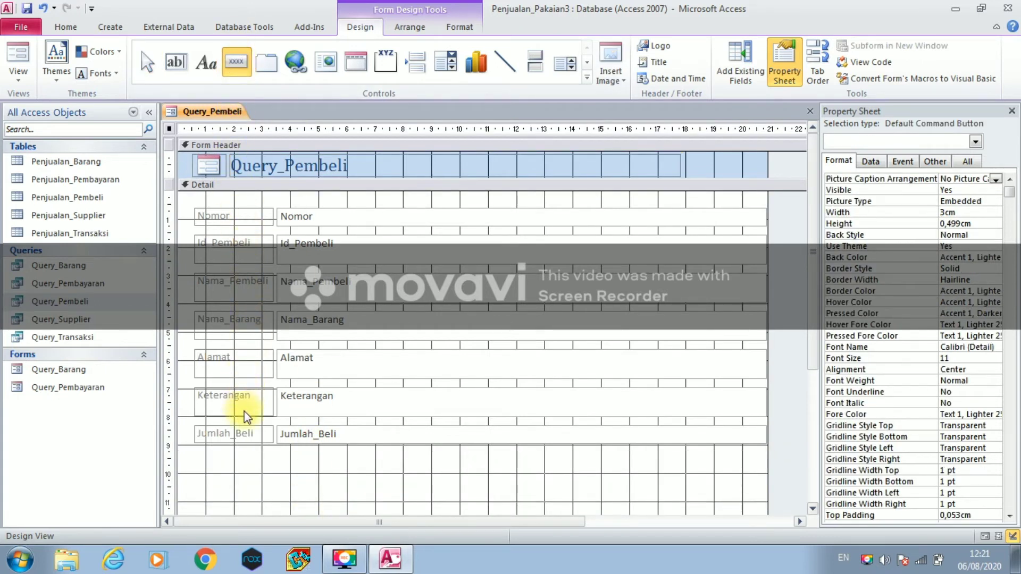
click(237, 477)
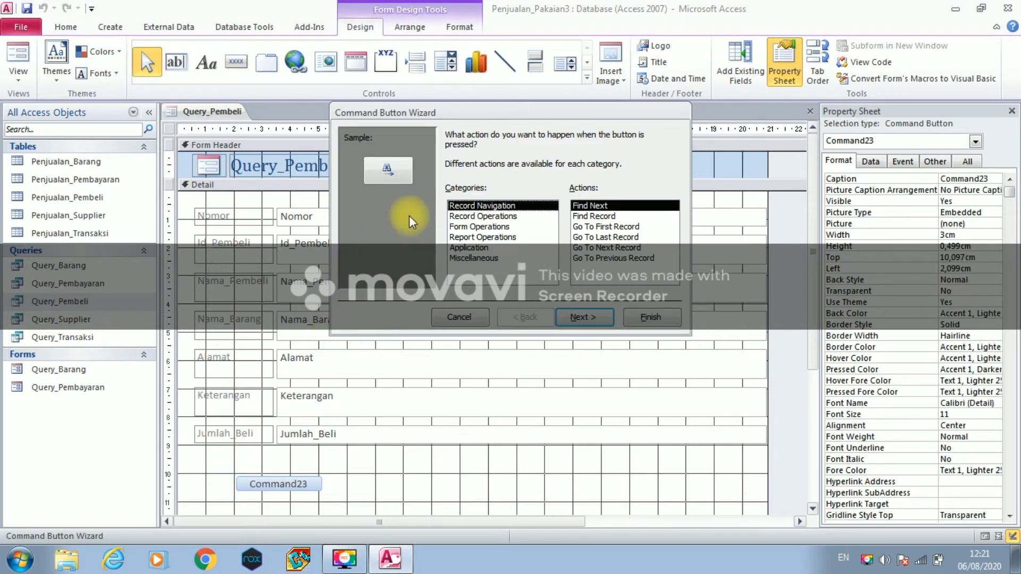
click(509, 215)
click(604, 248)
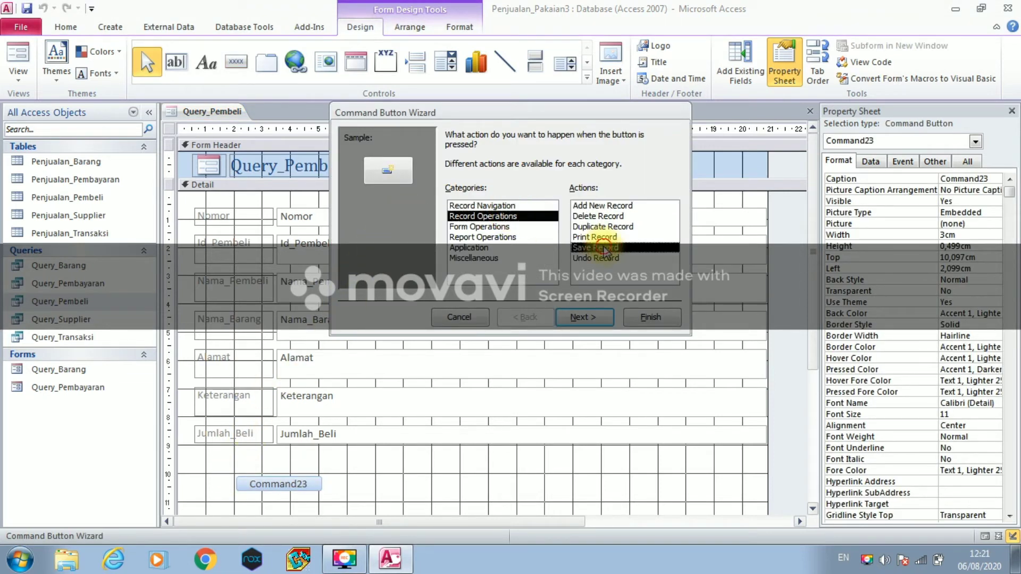
click(584, 316)
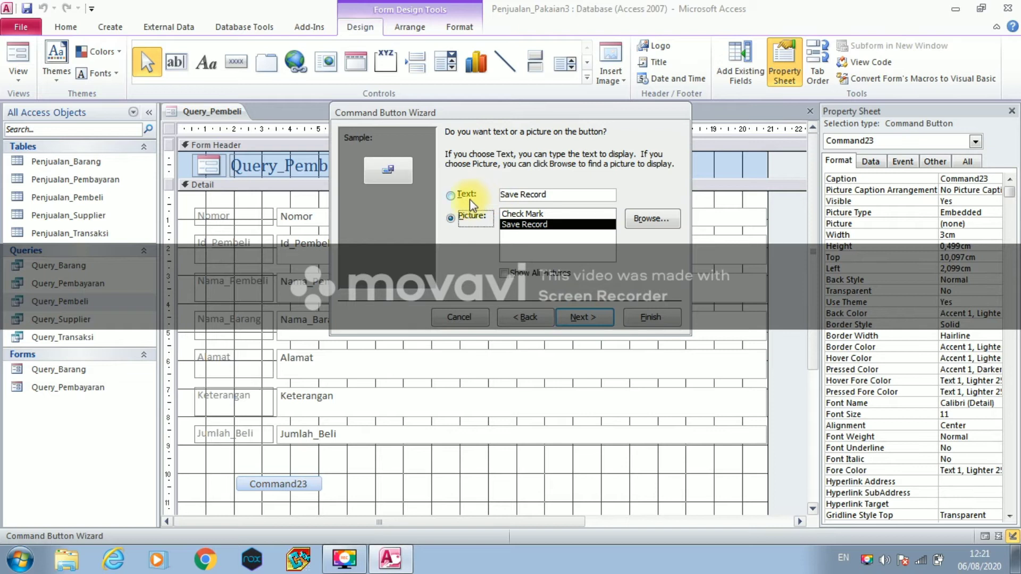
- Caption and name the button Simpan, then move it left under the fields
click(451, 195)
drag(556, 197, 500, 187)
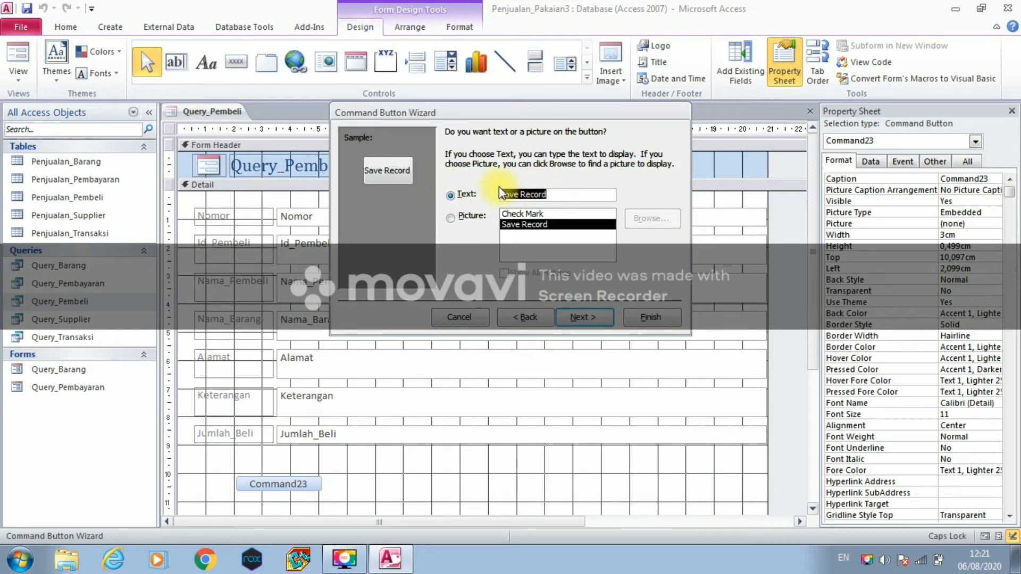
text(Simpan)
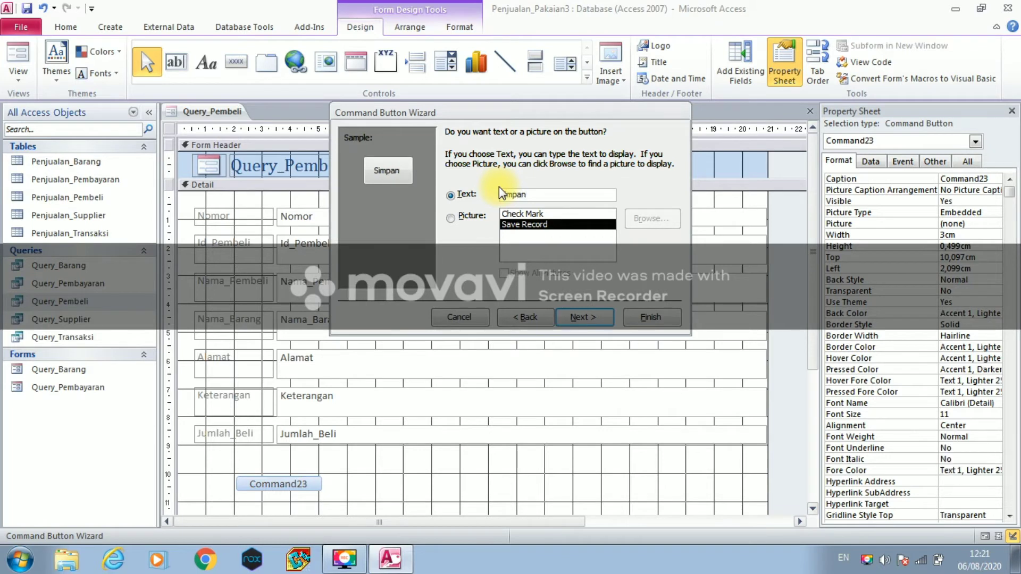
click(600, 316)
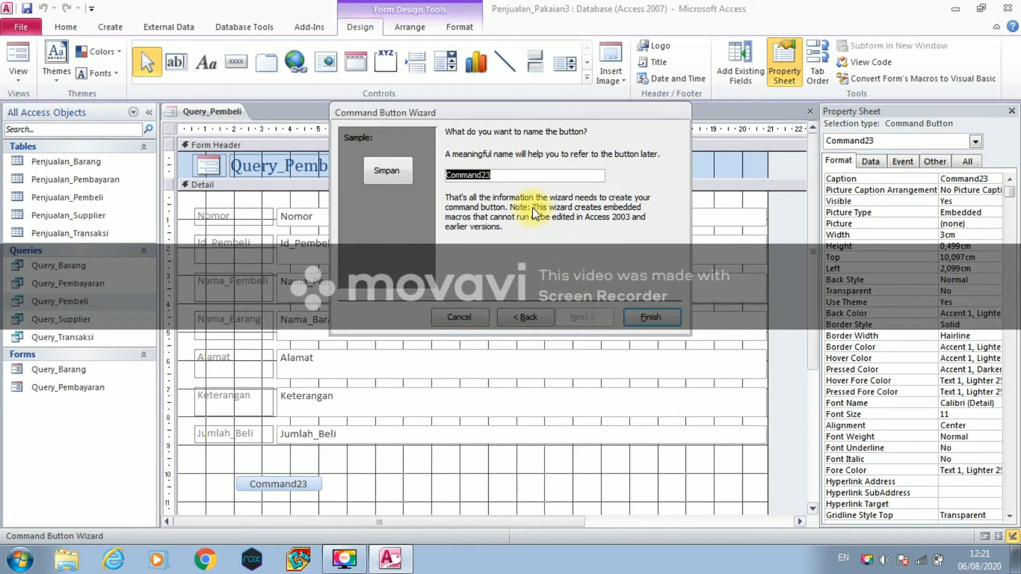
text(Simpan)
click(638, 317)
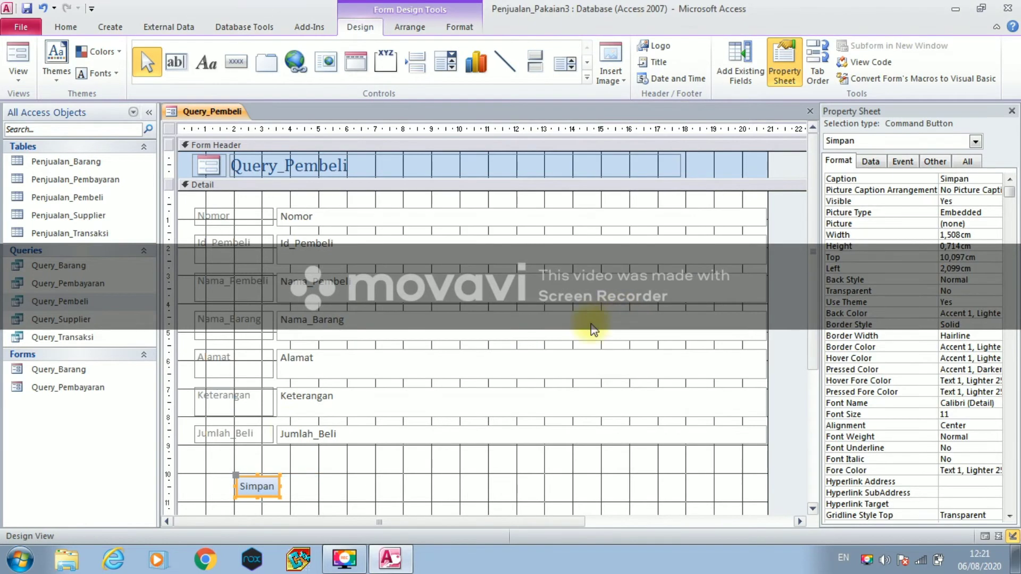
drag(246, 476, 263, 488)
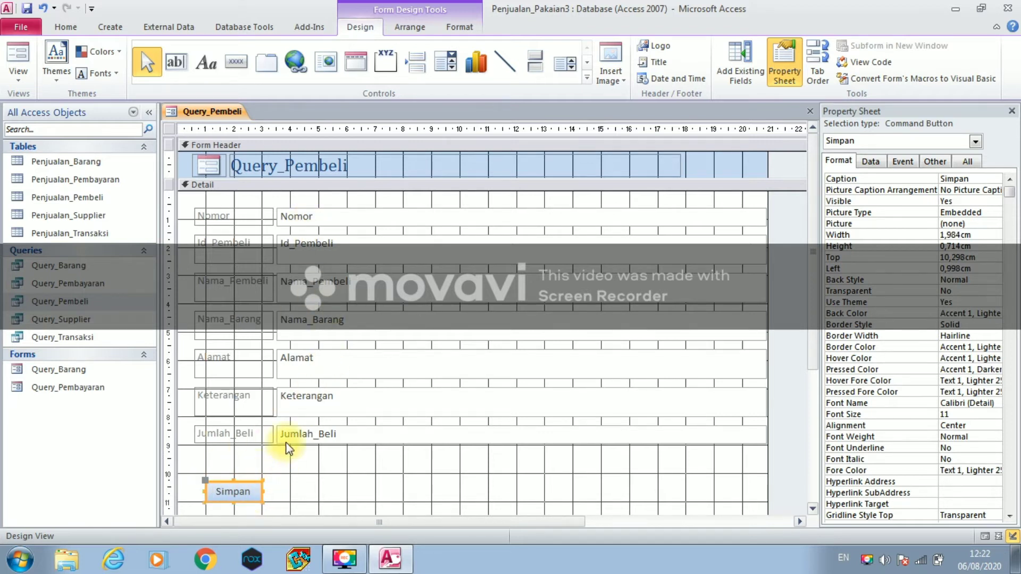
click(247, 70)
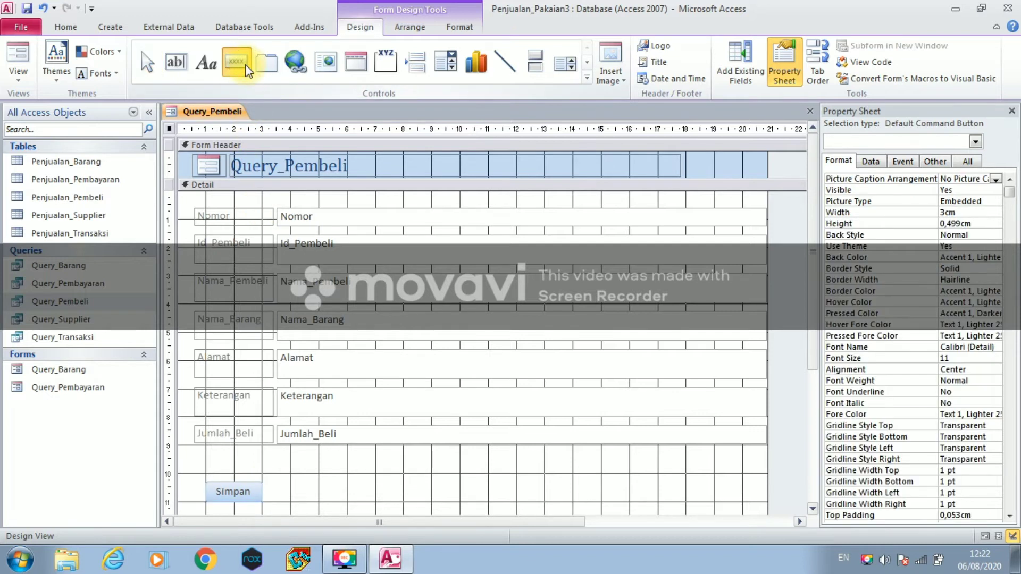
- Place a button beside Simpan with the Add New Record action and caption Baru
click(322, 477)
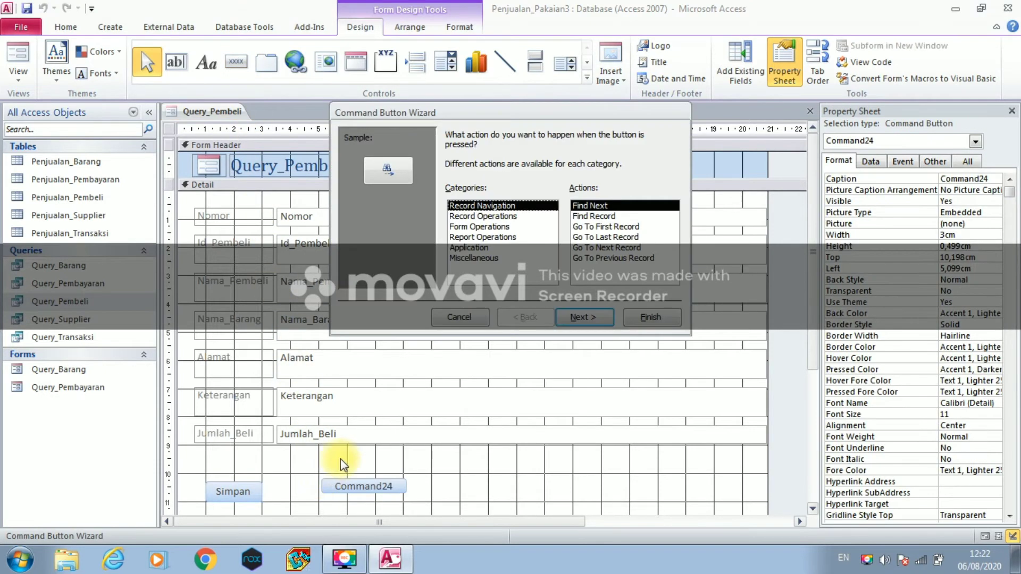
click(469, 217)
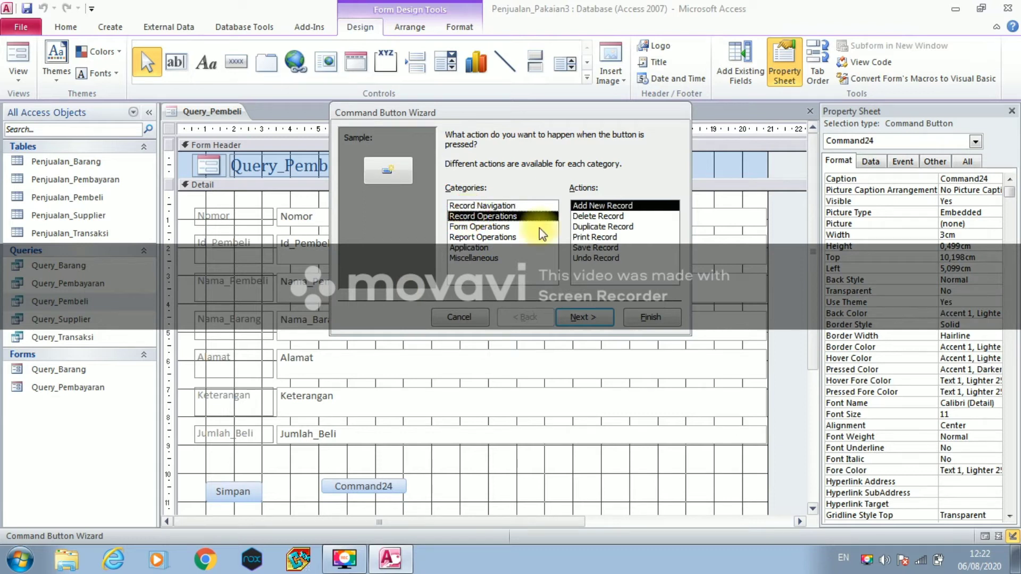
click(583, 317)
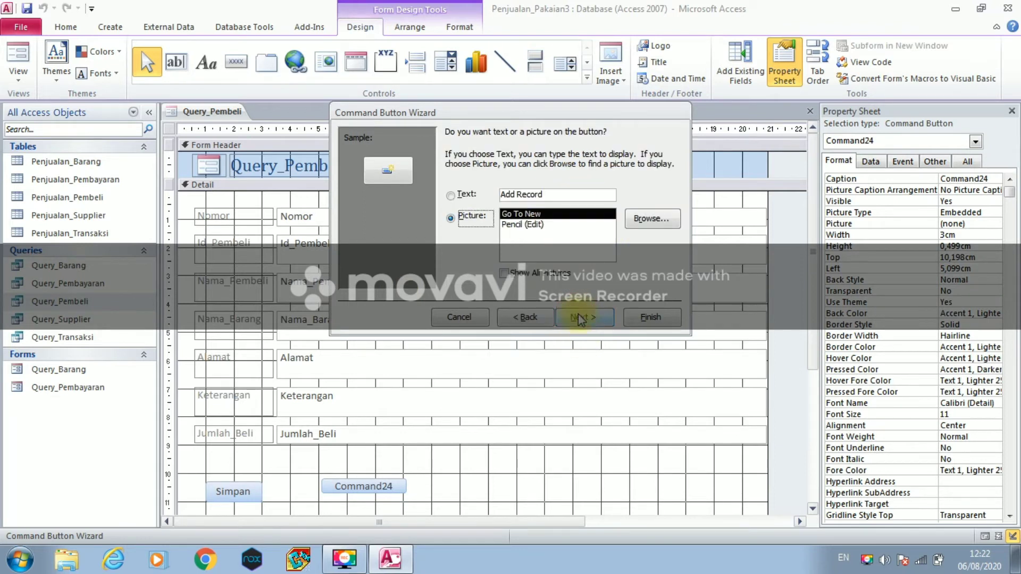
click(453, 195)
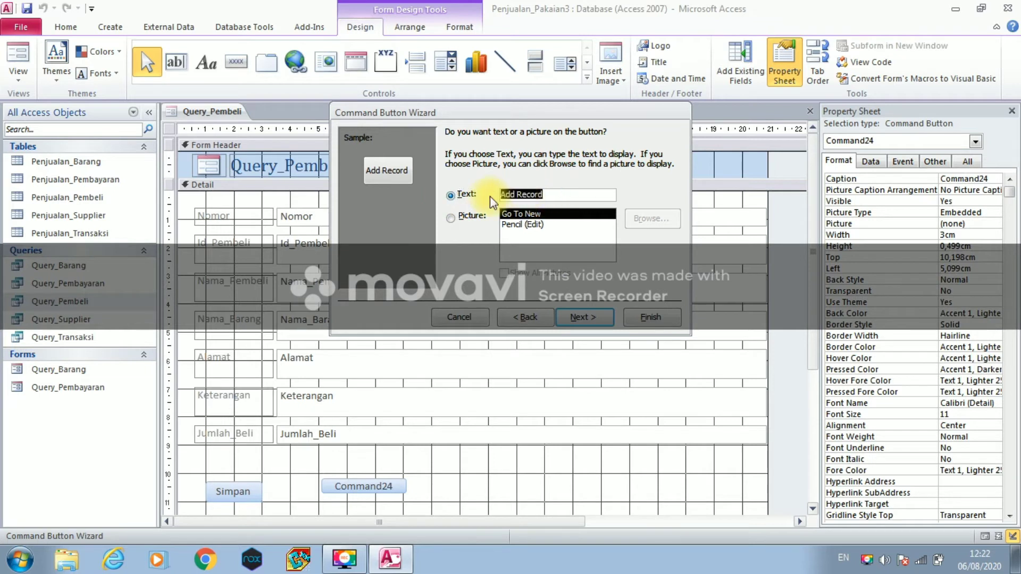
text(Baru)
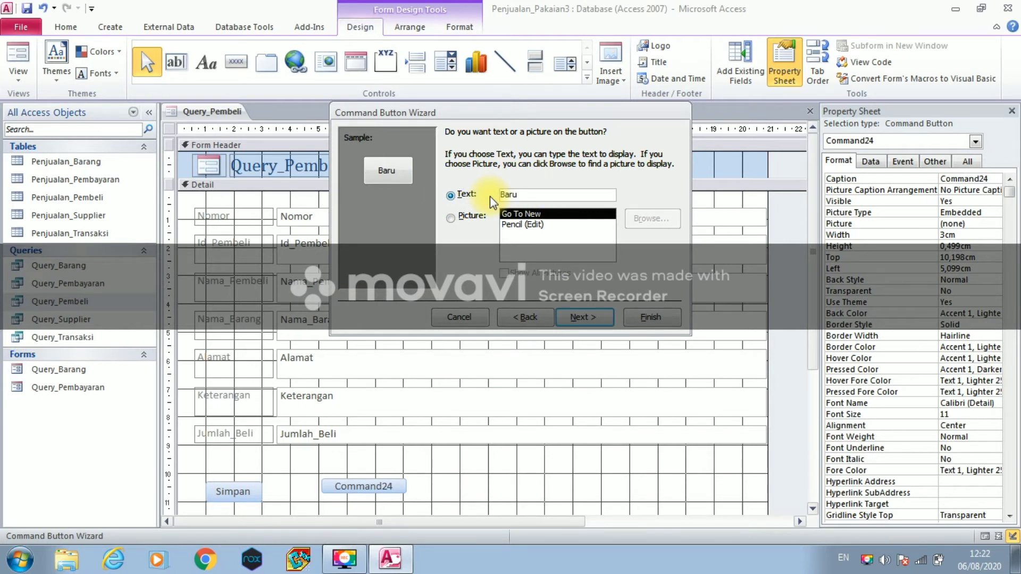
- Name the Baru button Bar, finish it, and position it next to Simpan
click(584, 317)
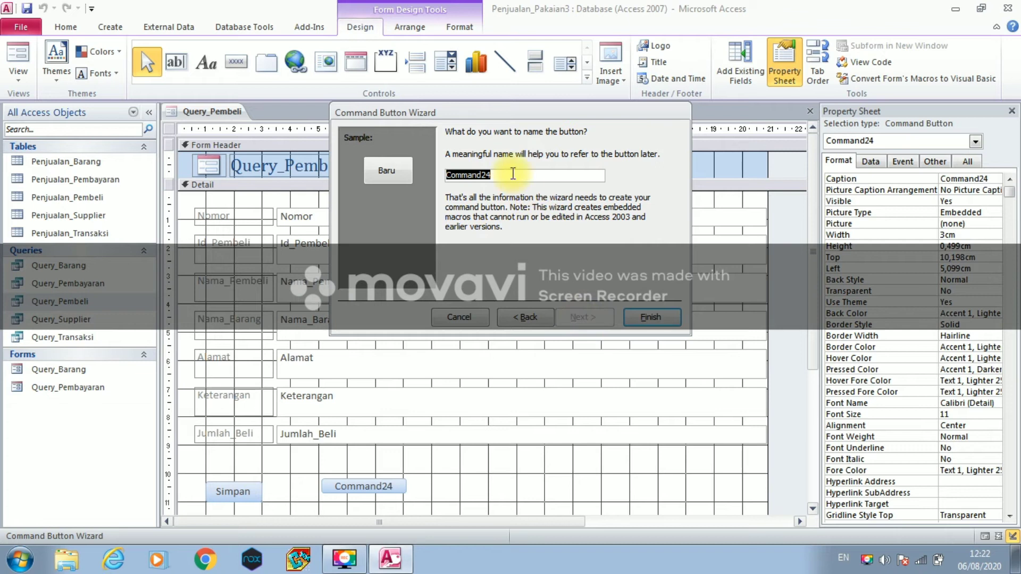
text(B)
key(Caps_Lock)
text(aru)
click(650, 317)
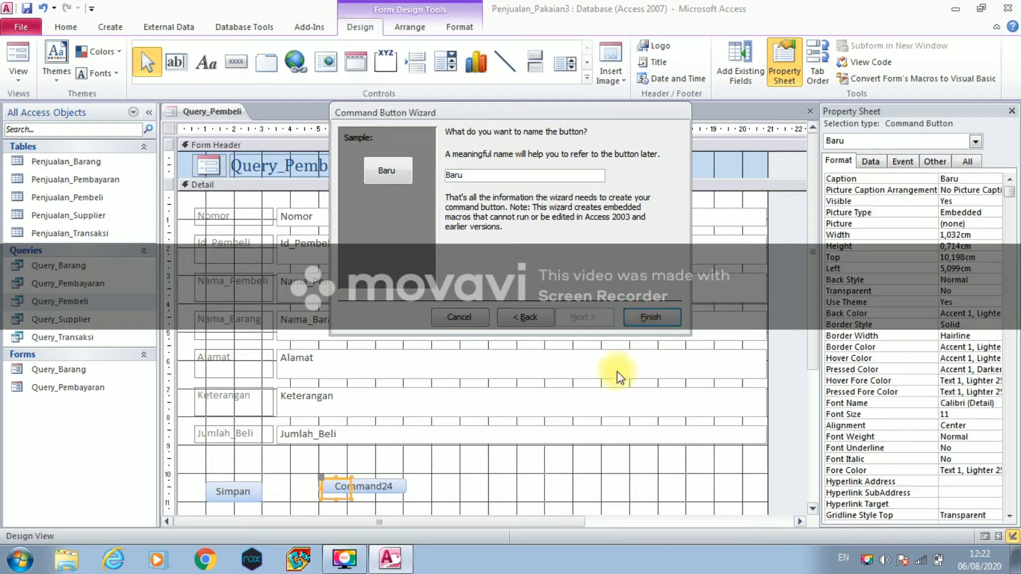
drag(330, 479, 376, 491)
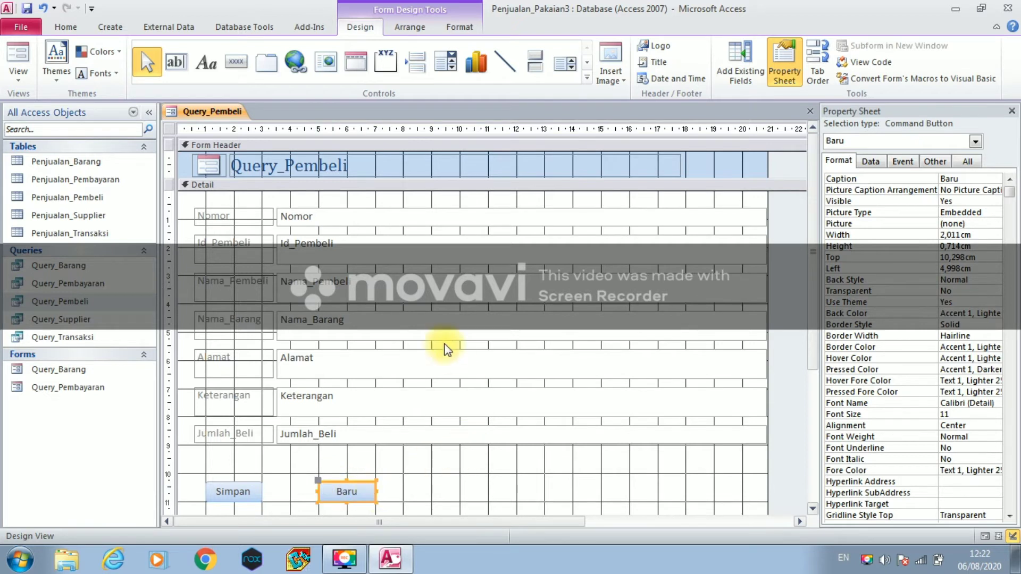
click(237, 62)
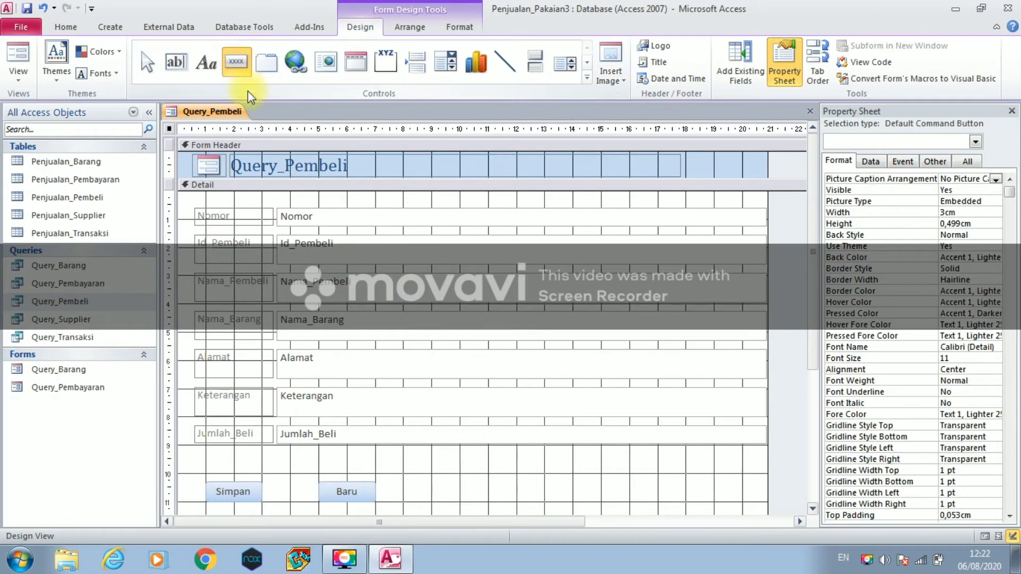
- Add an Undo Record button captioned 'Batal' and widen it in line beside Baru
click(441, 497)
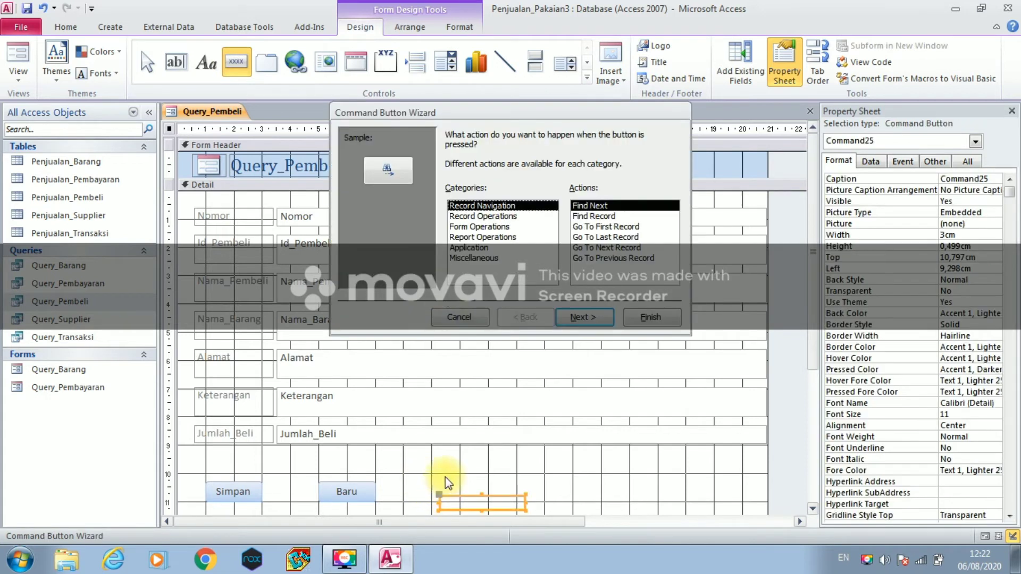
click(468, 216)
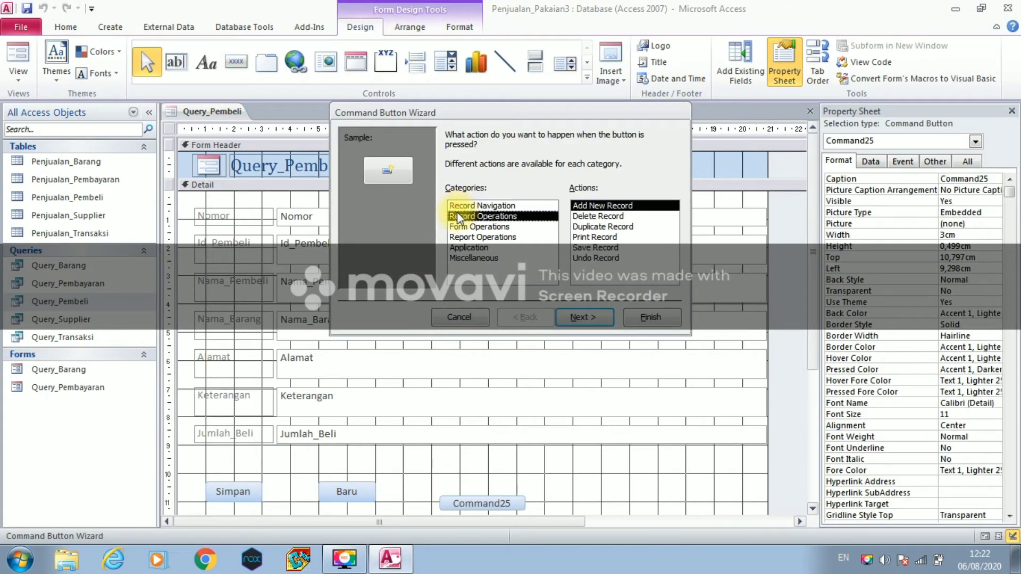
click(591, 258)
click(586, 318)
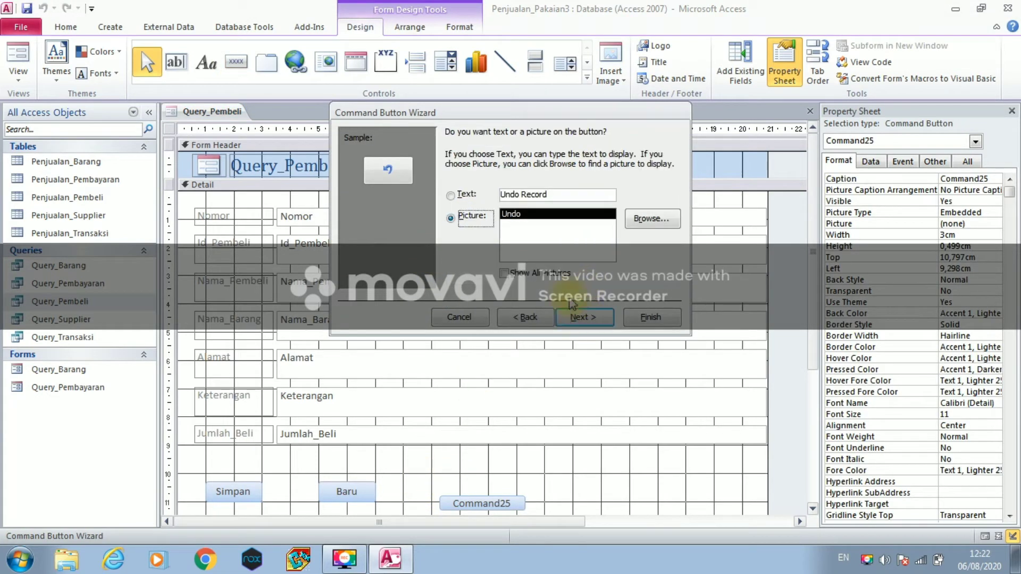
click(466, 198)
drag(549, 192, 497, 202)
text(Batal)
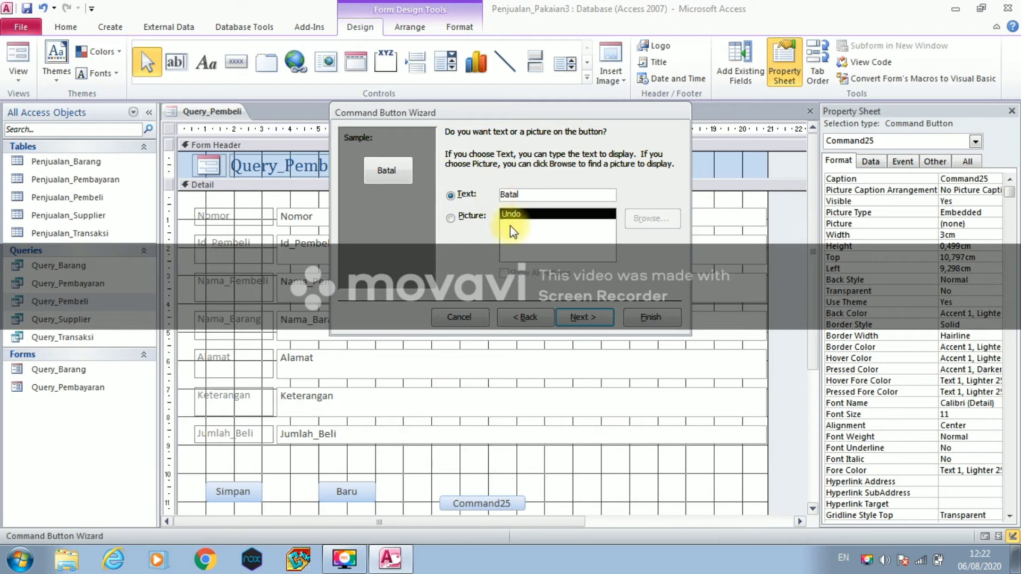
click(571, 317)
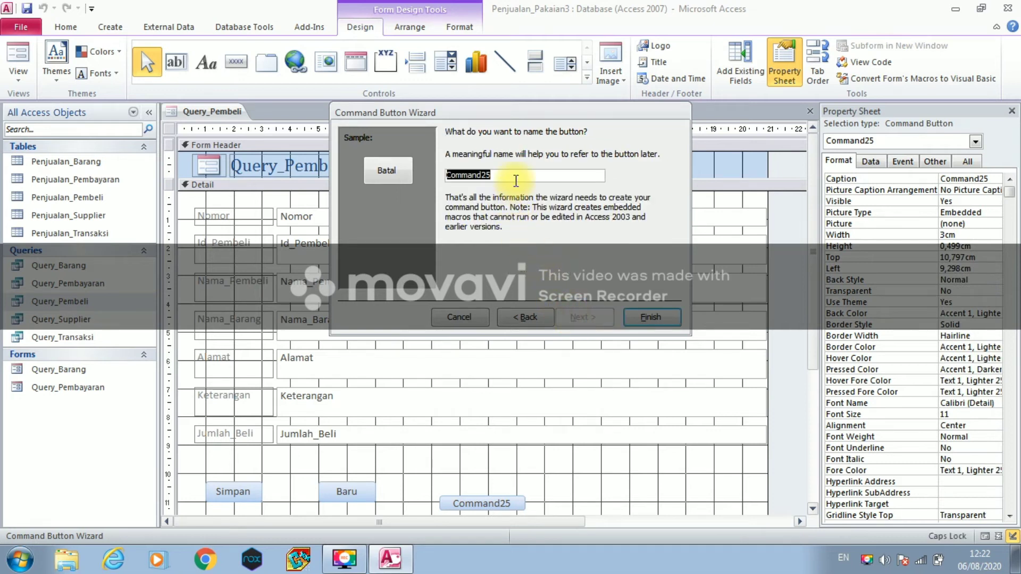
key(Caps_Lock)
text(Batal)
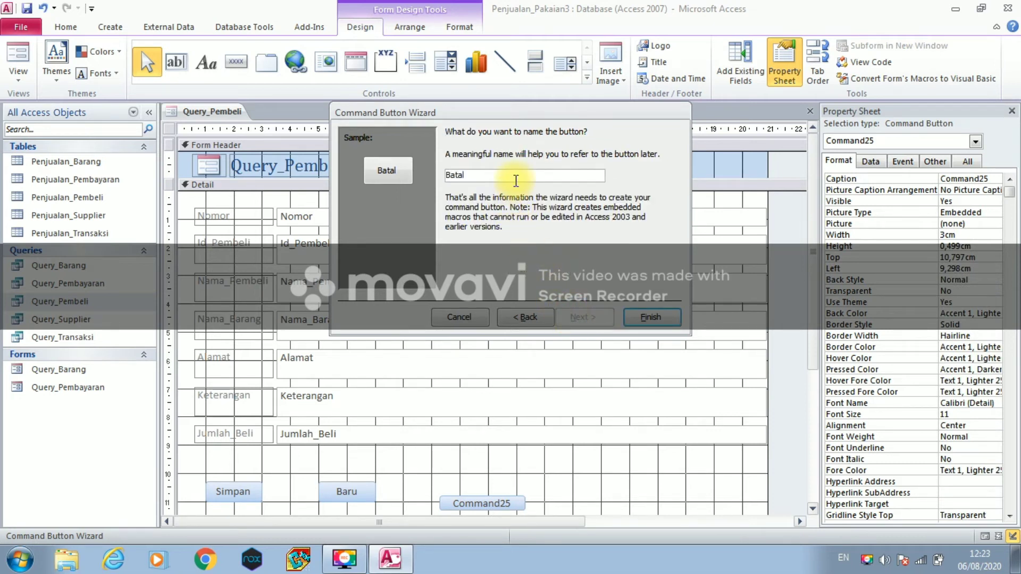
click(650, 318)
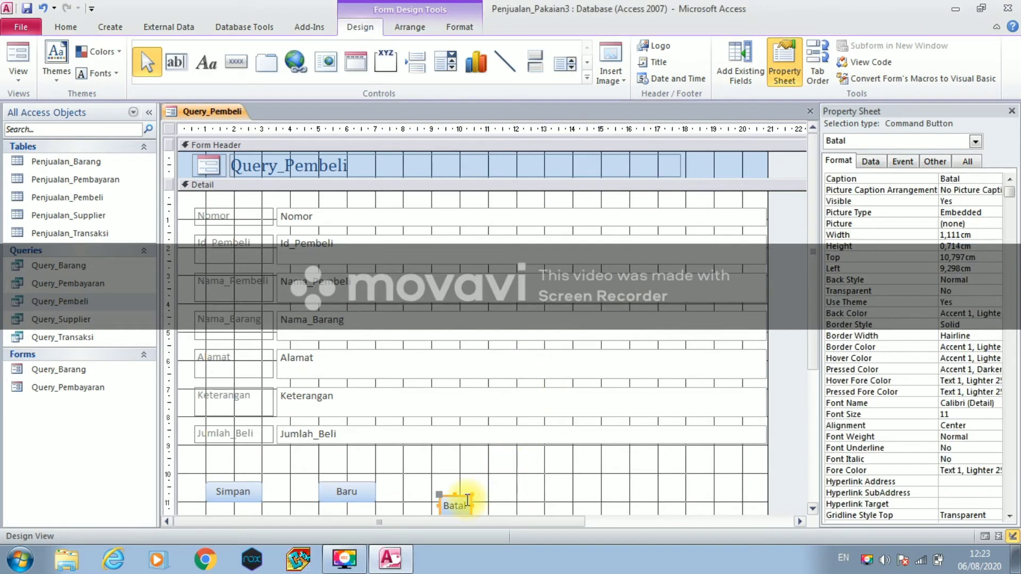
drag(447, 496, 489, 491)
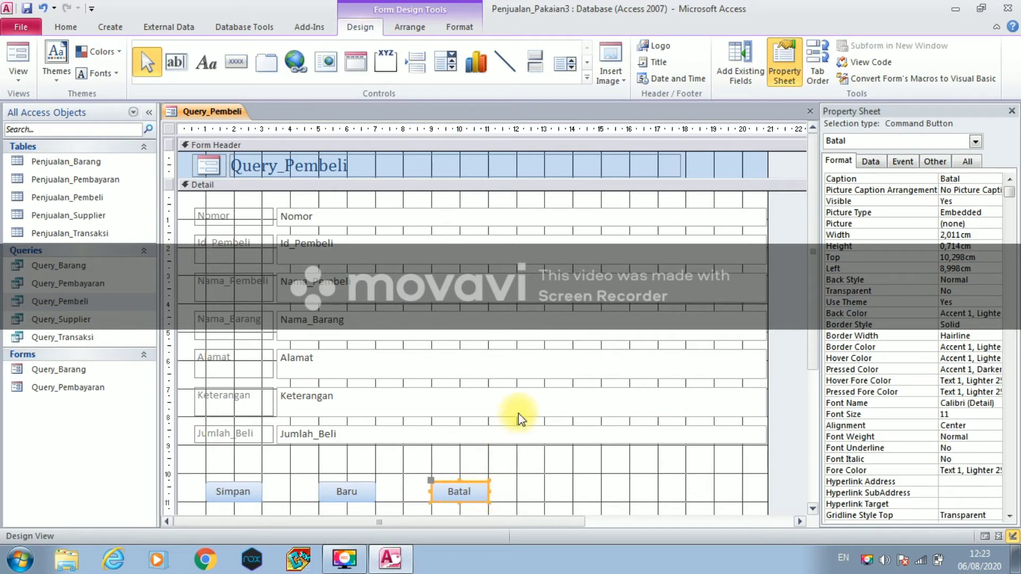
- Save the form as Query_Pembeli and close it
right_click(223, 106)
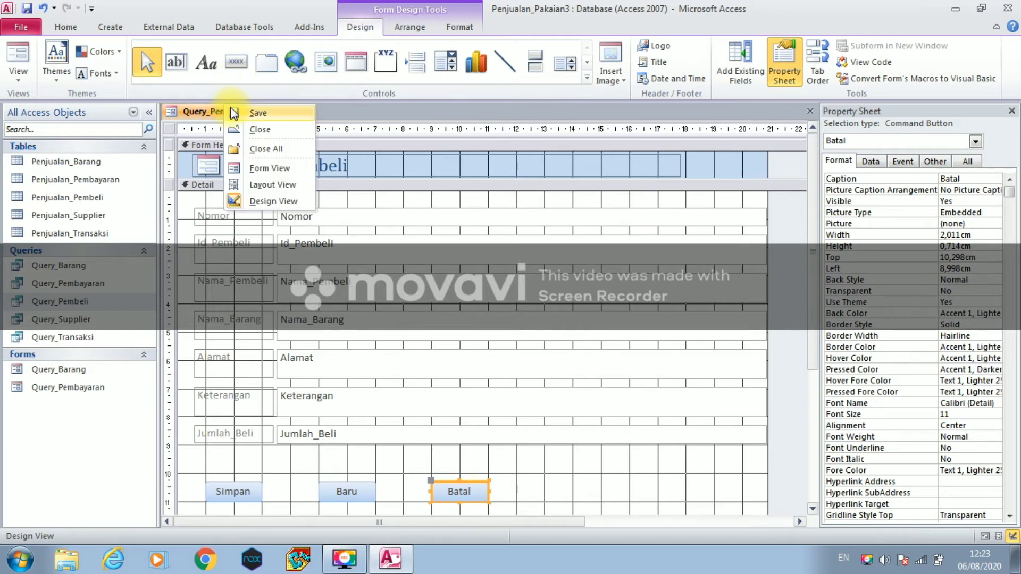
click(232, 112)
click(512, 221)
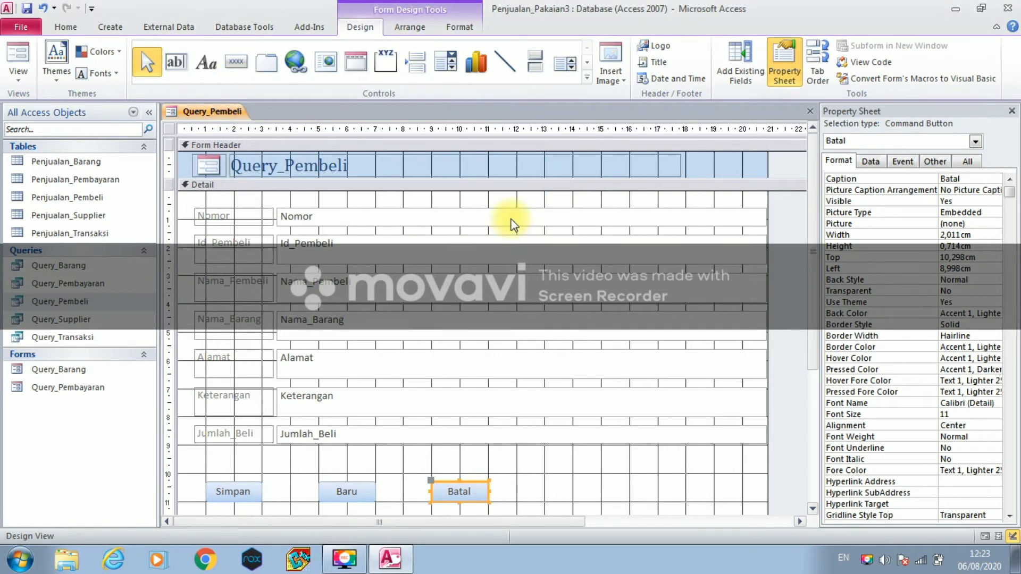
right_click(235, 110)
click(253, 137)
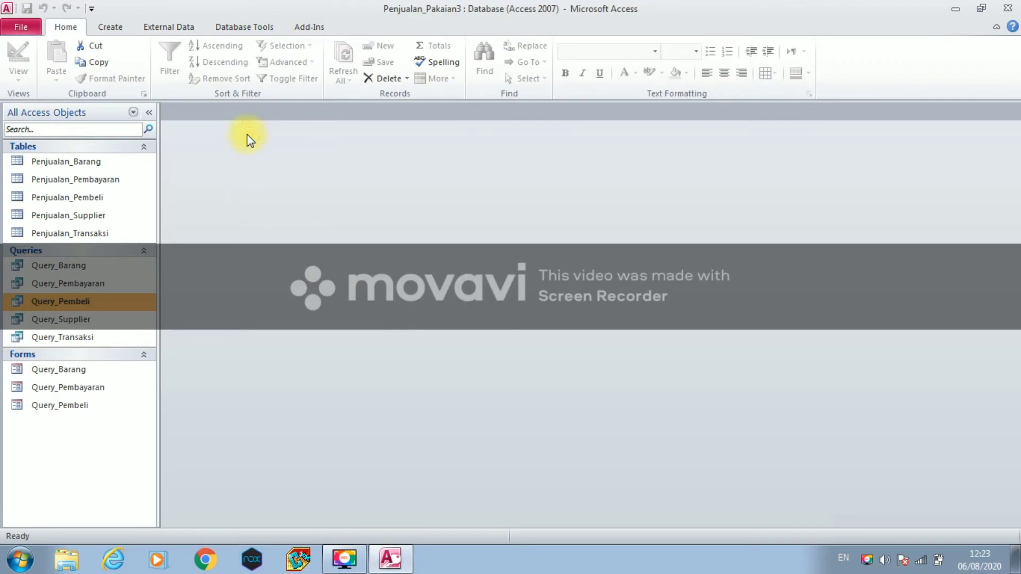
- Create a new form from the Query_Supplier query
click(141, 322)
click(105, 29)
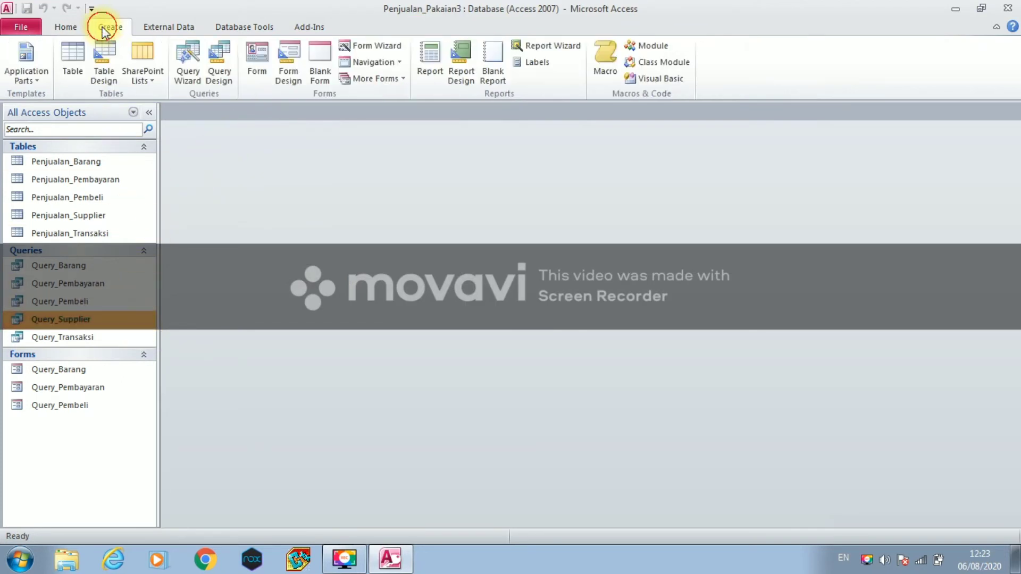
click(256, 81)
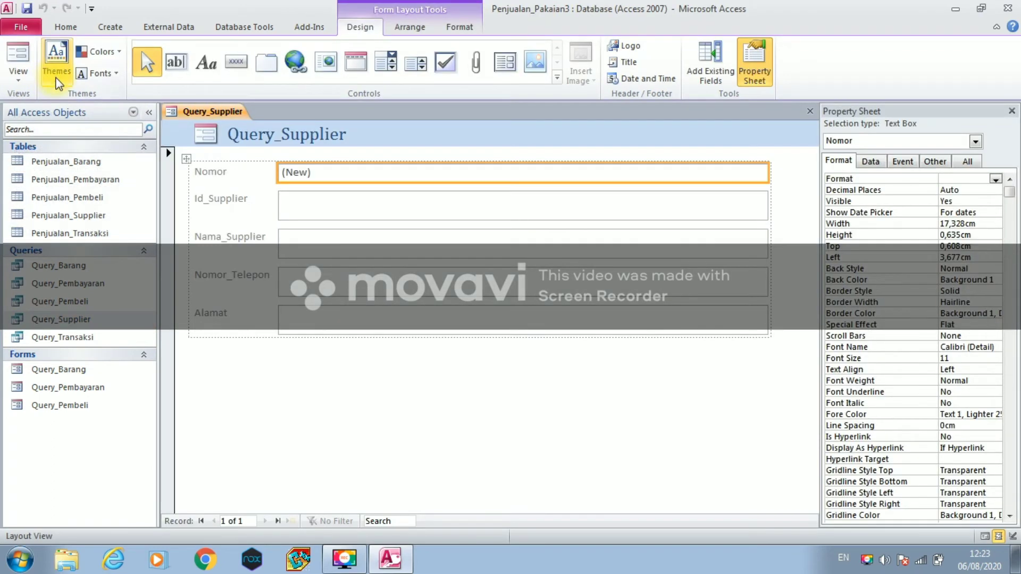
- In design view, make the Detail section taller and place a command button below Alamat
click(18, 77)
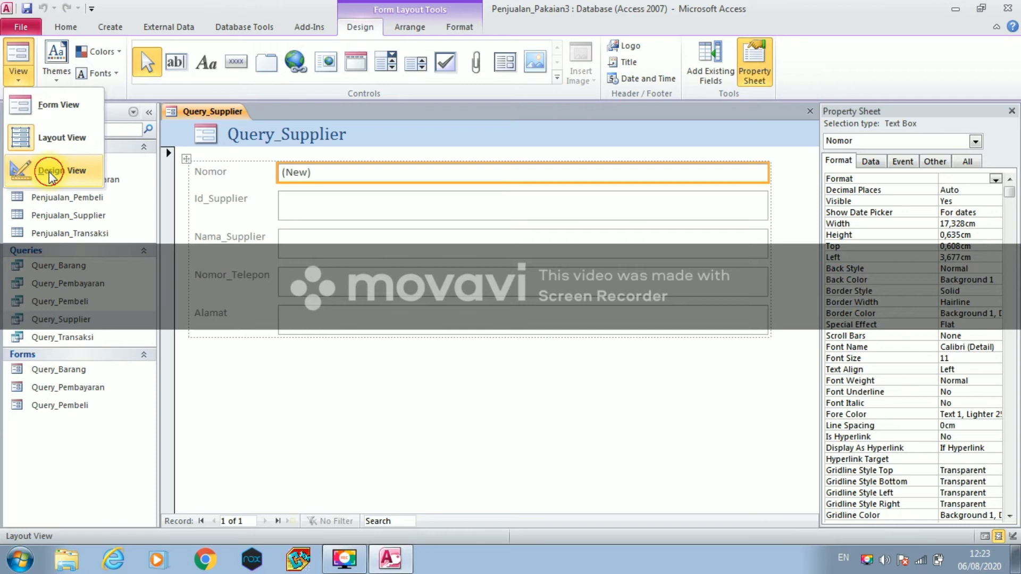
click(52, 171)
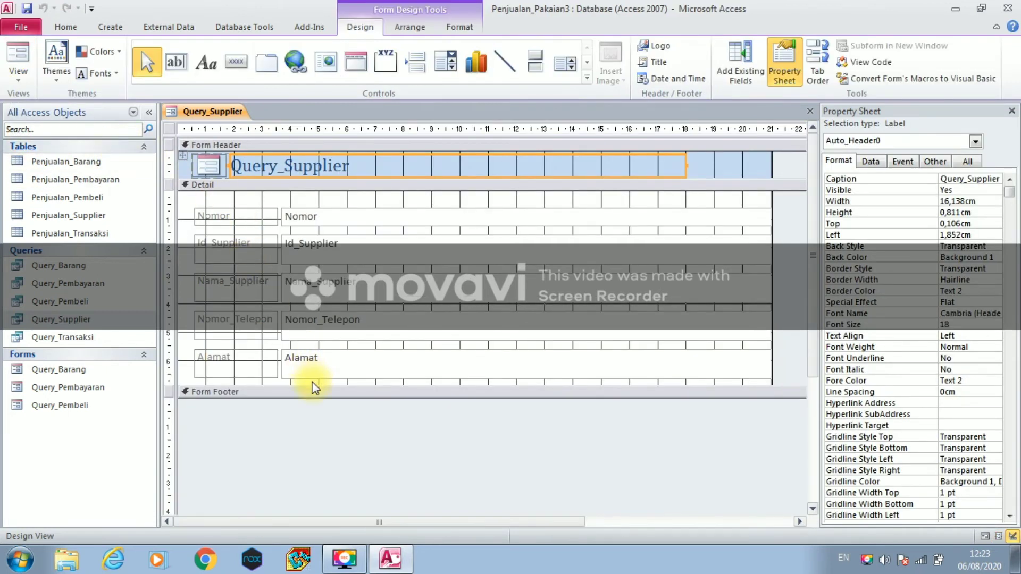
drag(314, 386, 304, 511)
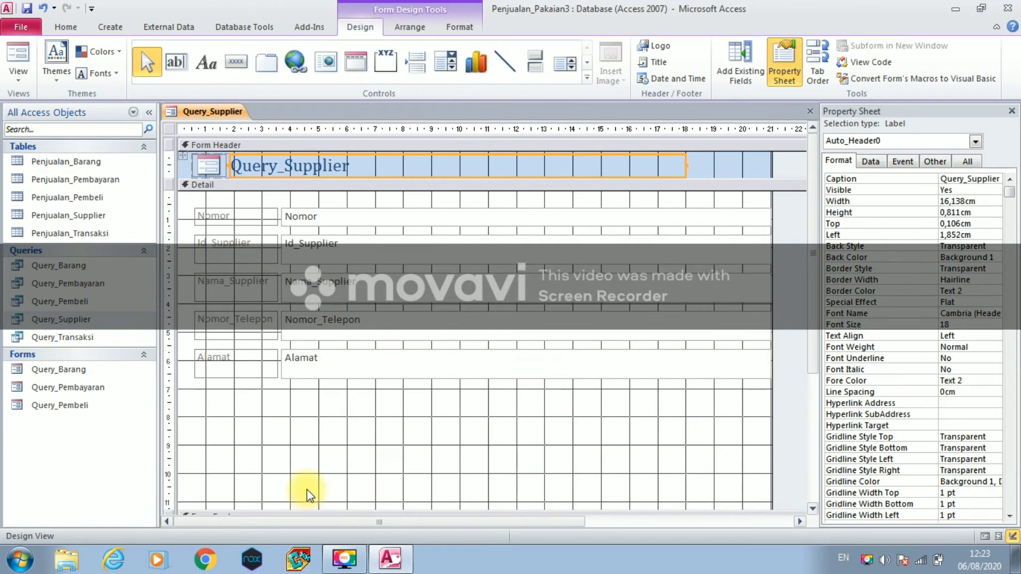
click(234, 62)
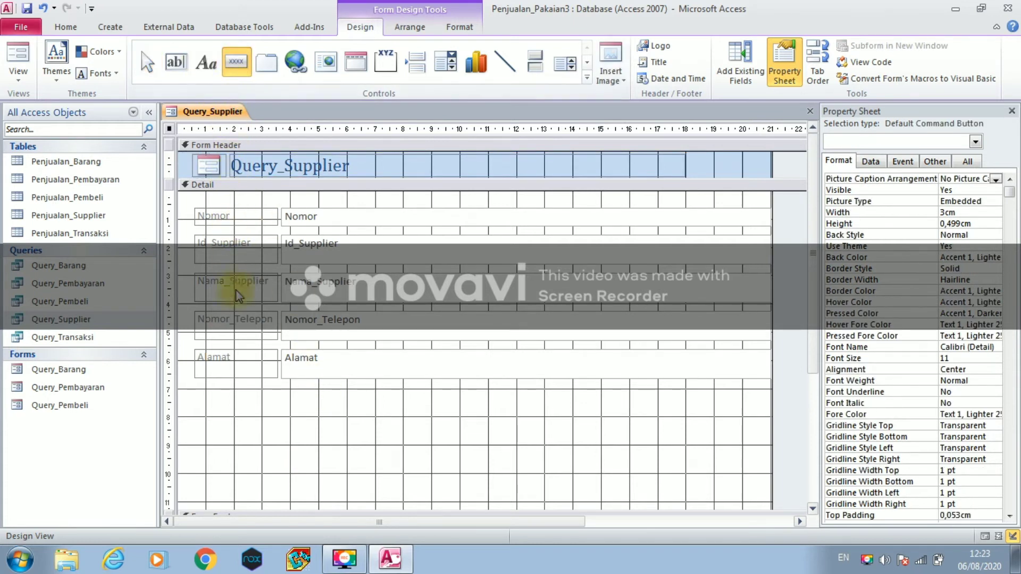
click(215, 436)
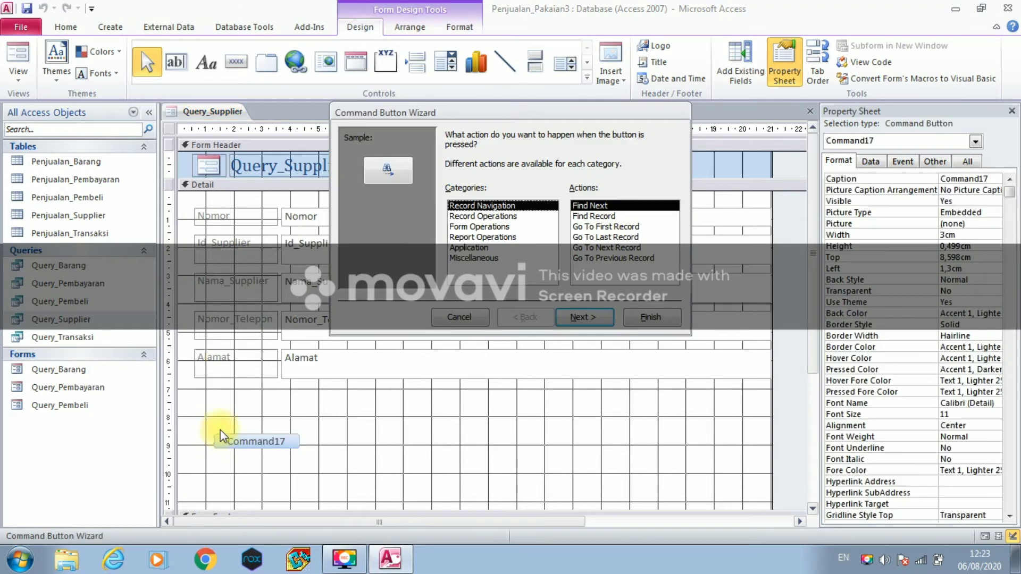
- Make the button a Save Record action captioned 'Simpan', then move and widen it below Alamat
click(452, 216)
click(590, 248)
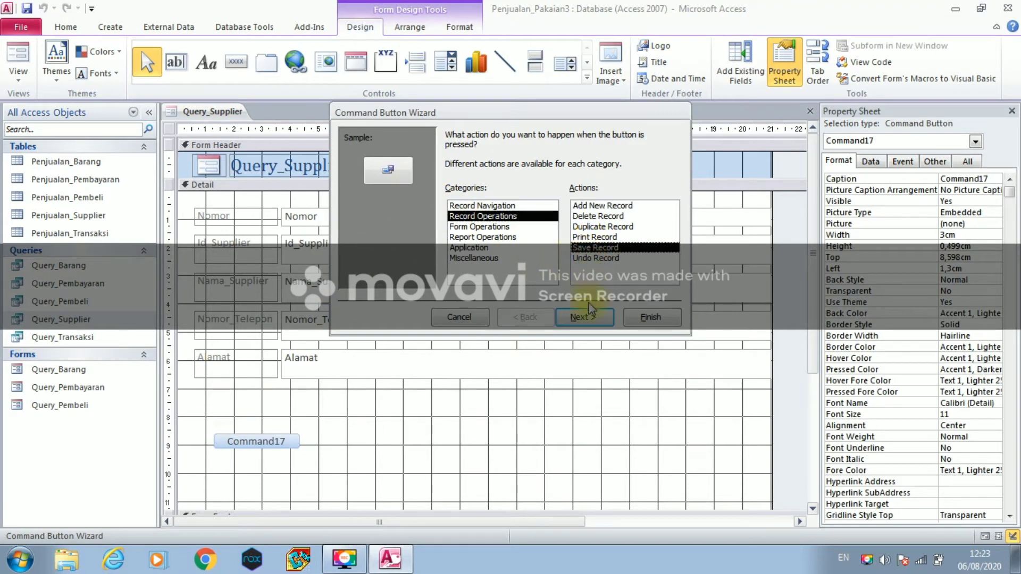
click(584, 316)
click(451, 195)
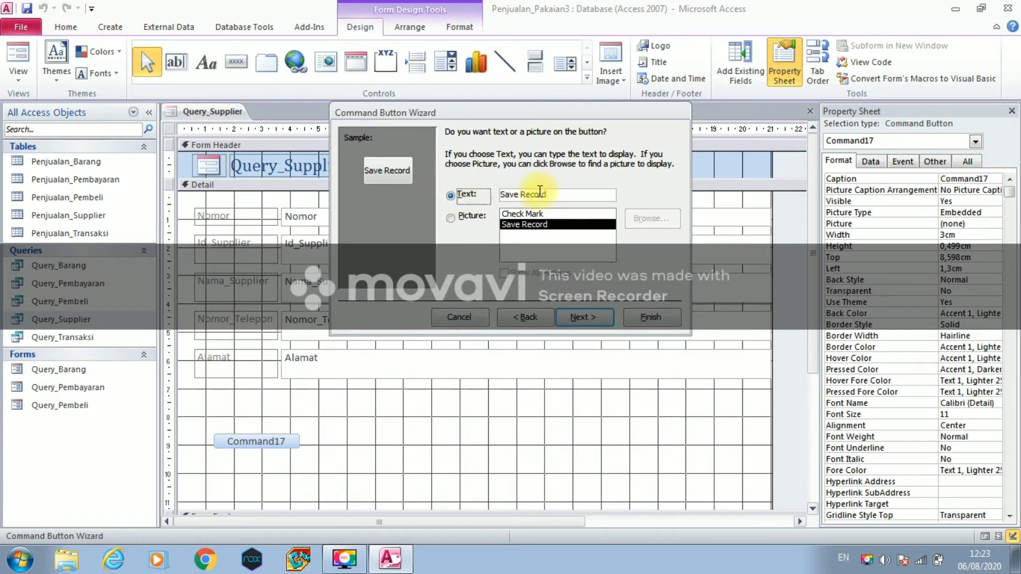
drag(558, 194, 495, 193)
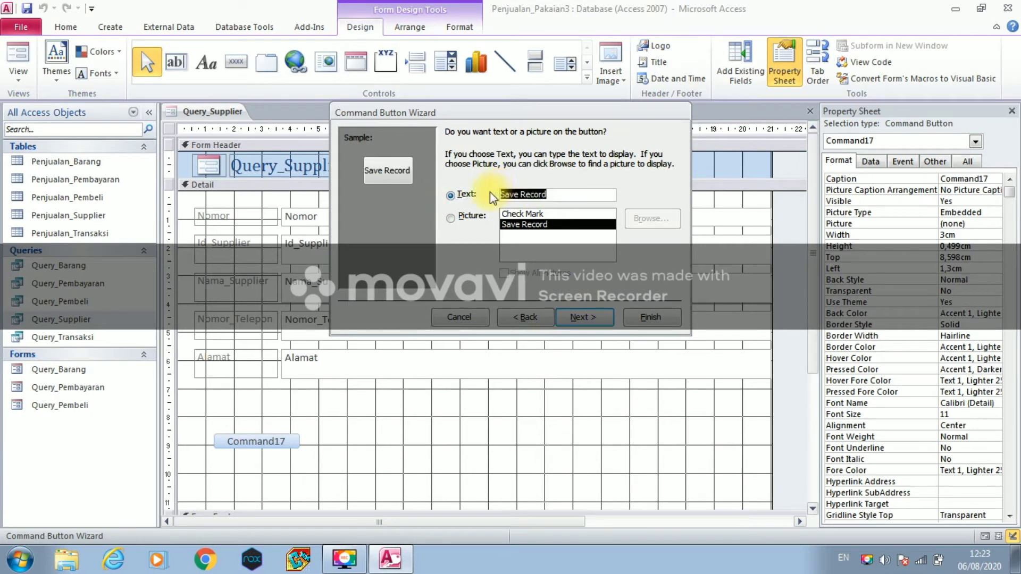
text(Simpan)
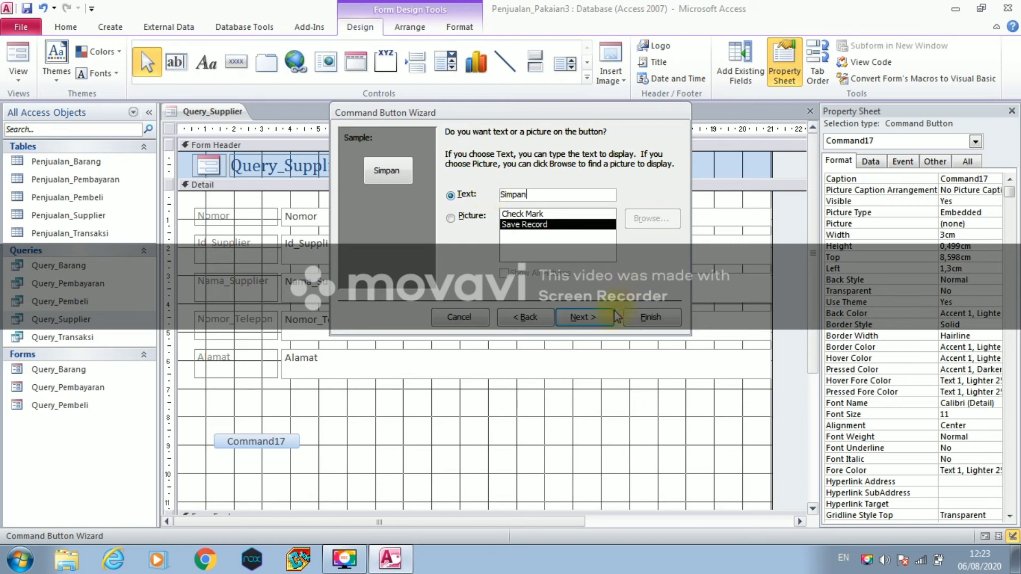
click(585, 316)
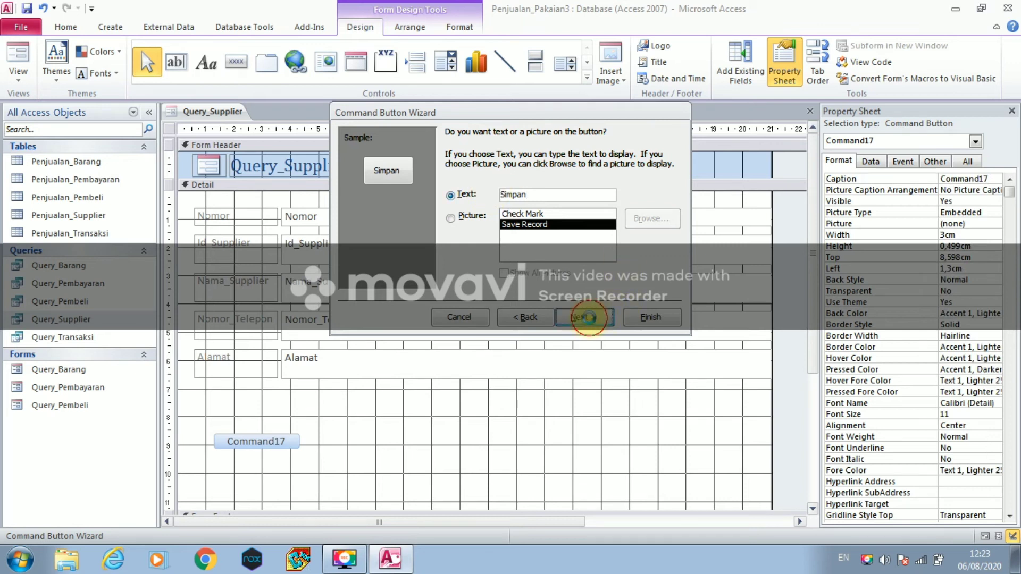
text(S)
key(Caps_Lock)
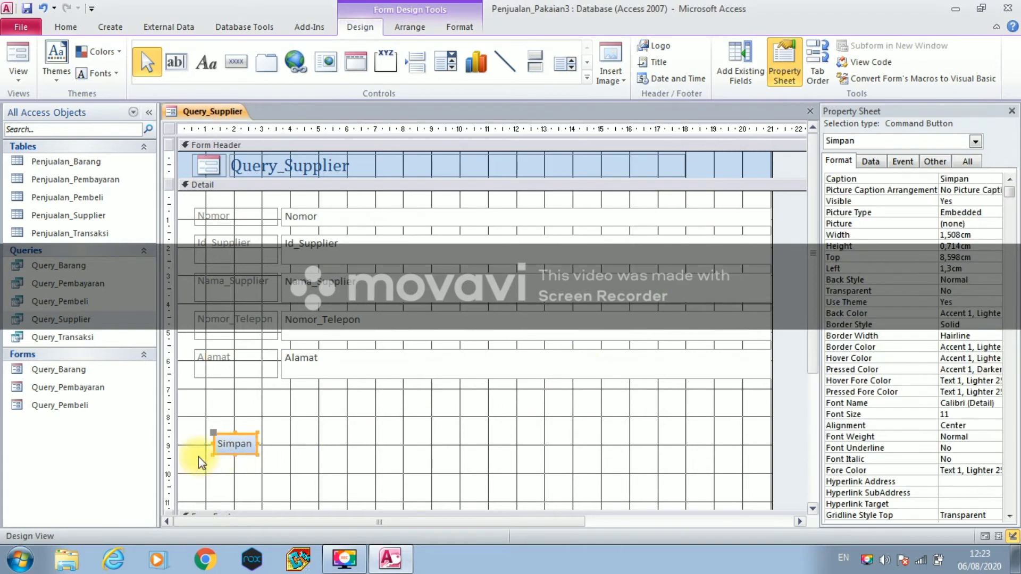
click(225, 431)
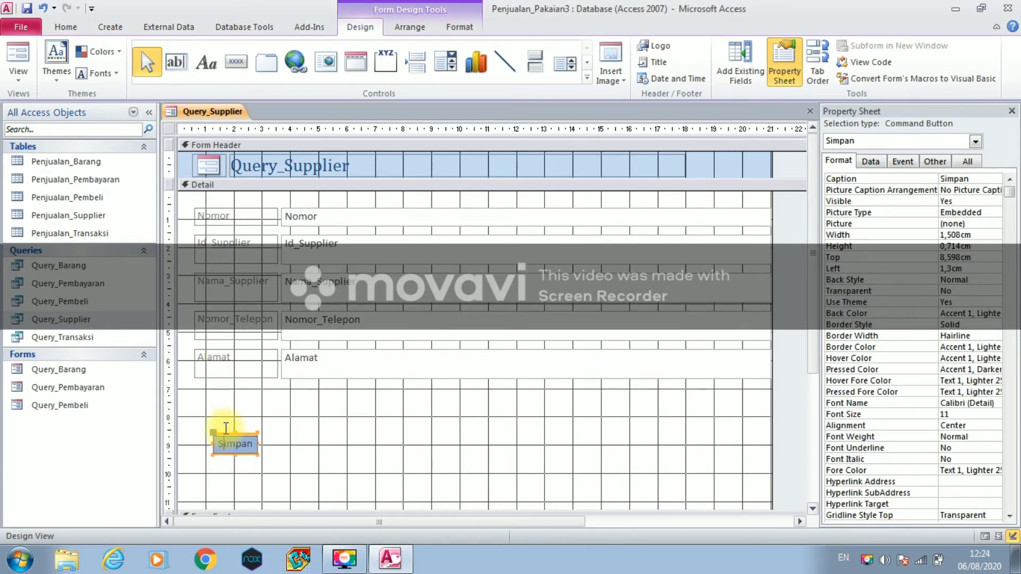
click(225, 432)
drag(225, 432, 262, 436)
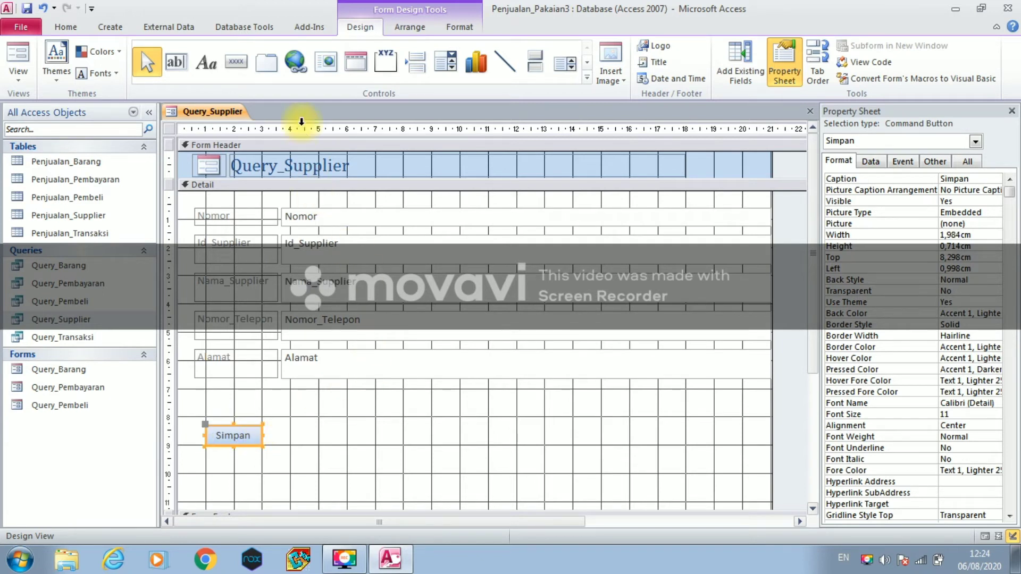
- Add an Add Record button captioned and named 'Baru', moved level with Simpan
click(238, 64)
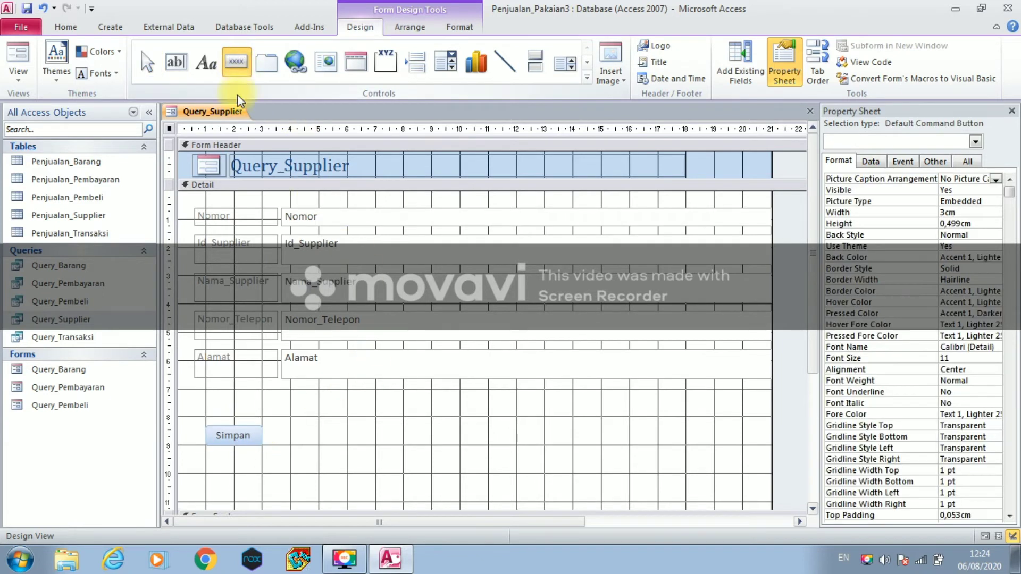
click(304, 436)
click(463, 216)
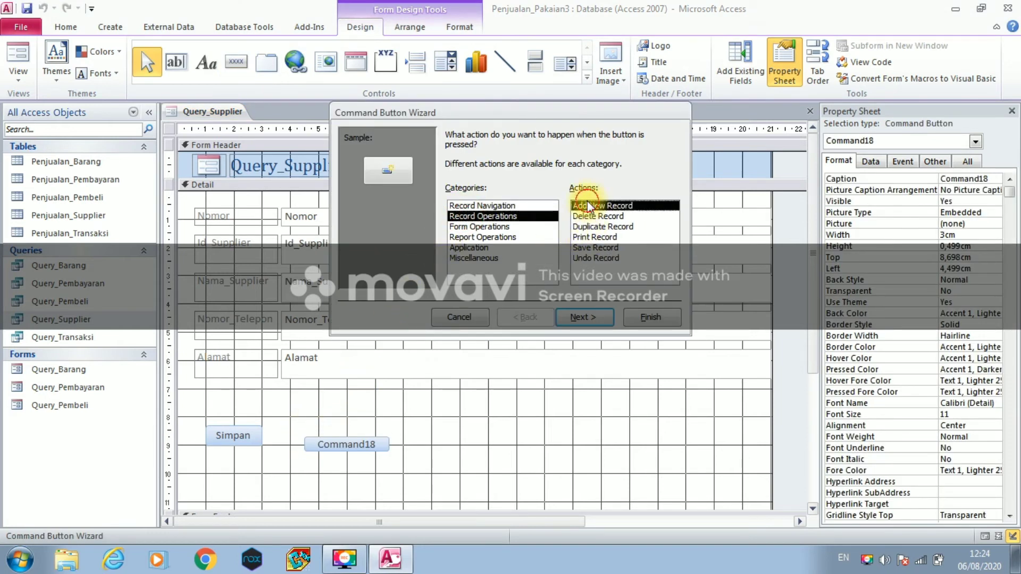
click(589, 322)
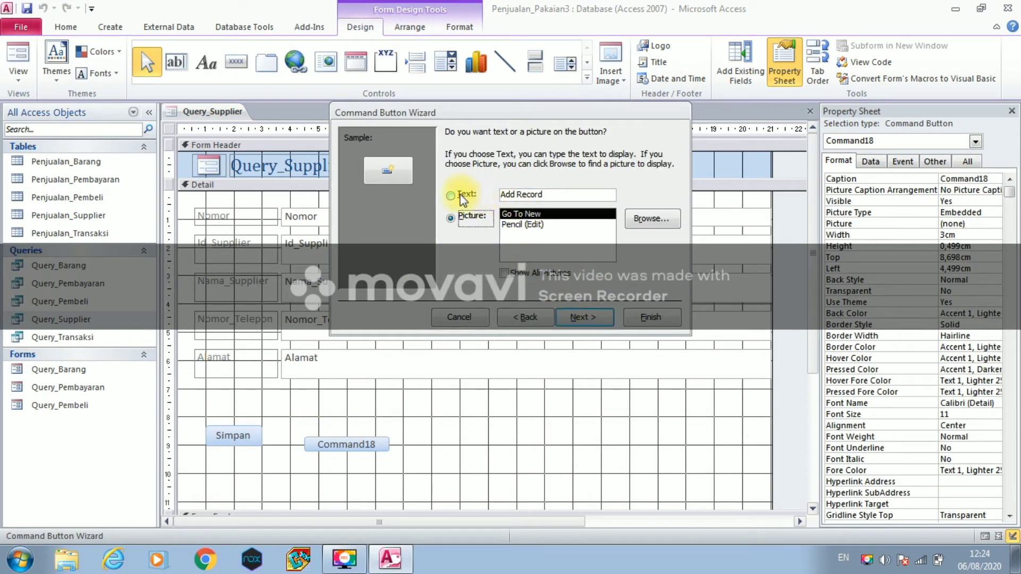
click(456, 195)
click(557, 195)
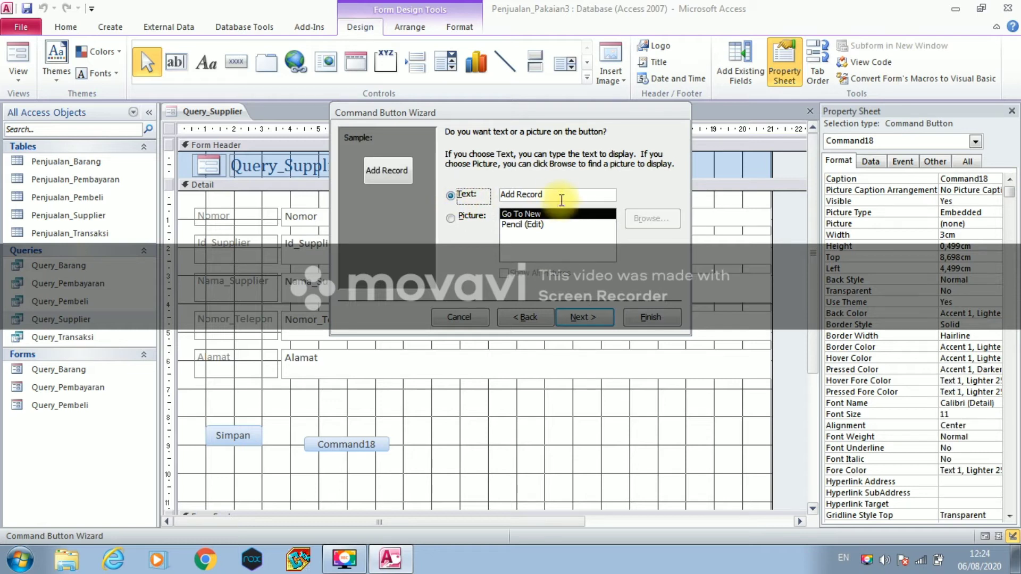
drag(555, 192, 494, 187)
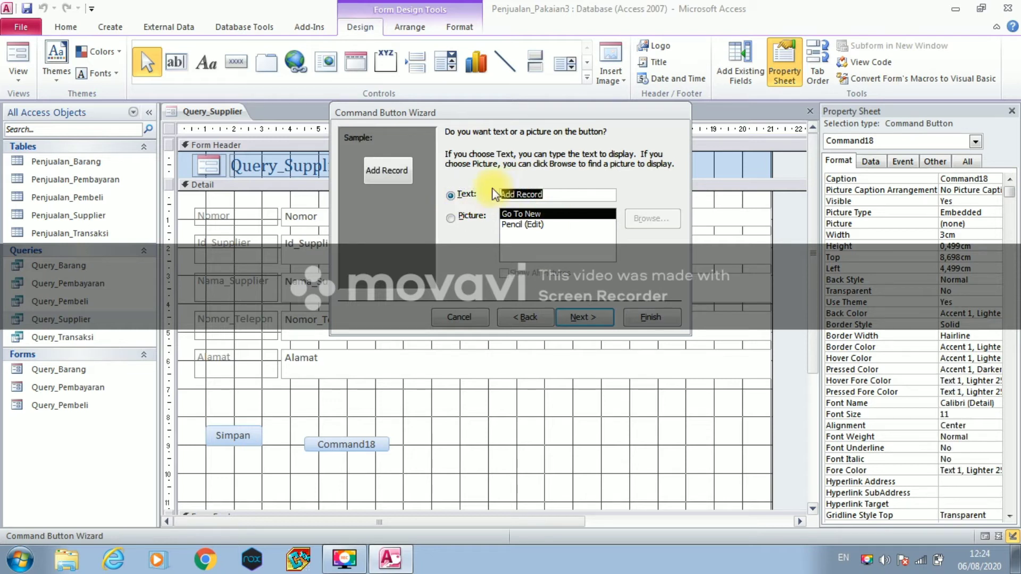
text(Baru)
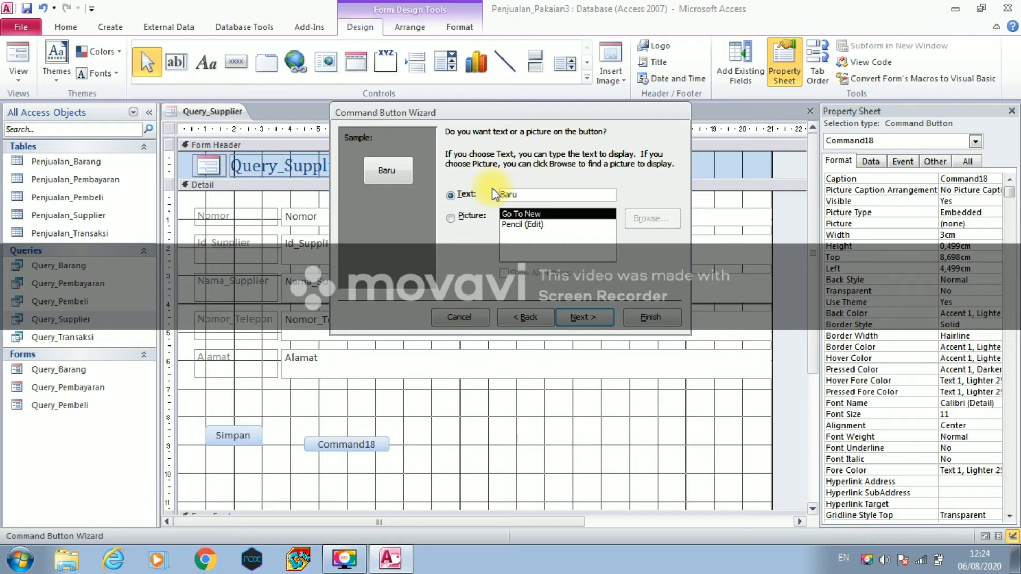
click(584, 317)
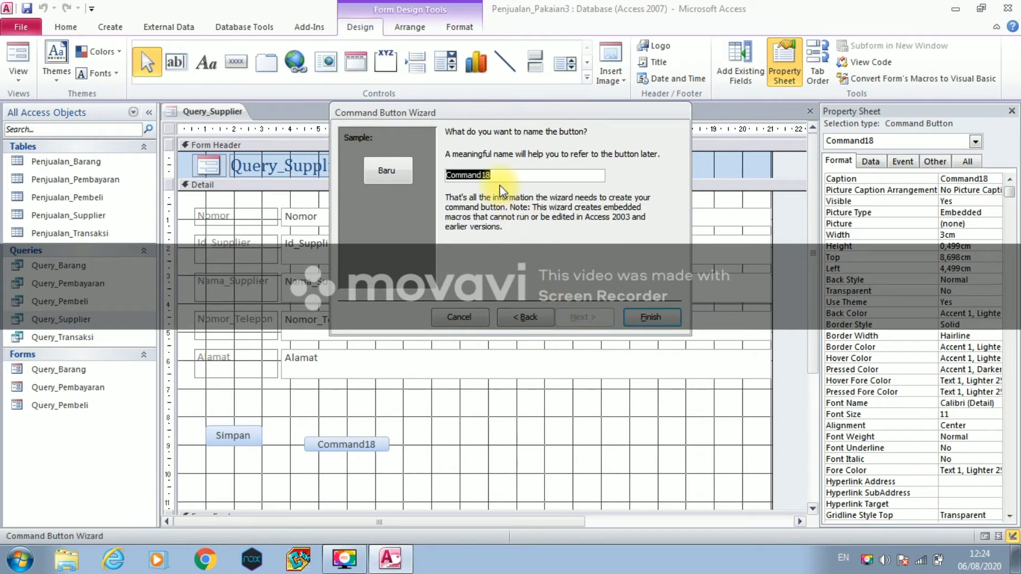
text(Baru)
click(647, 319)
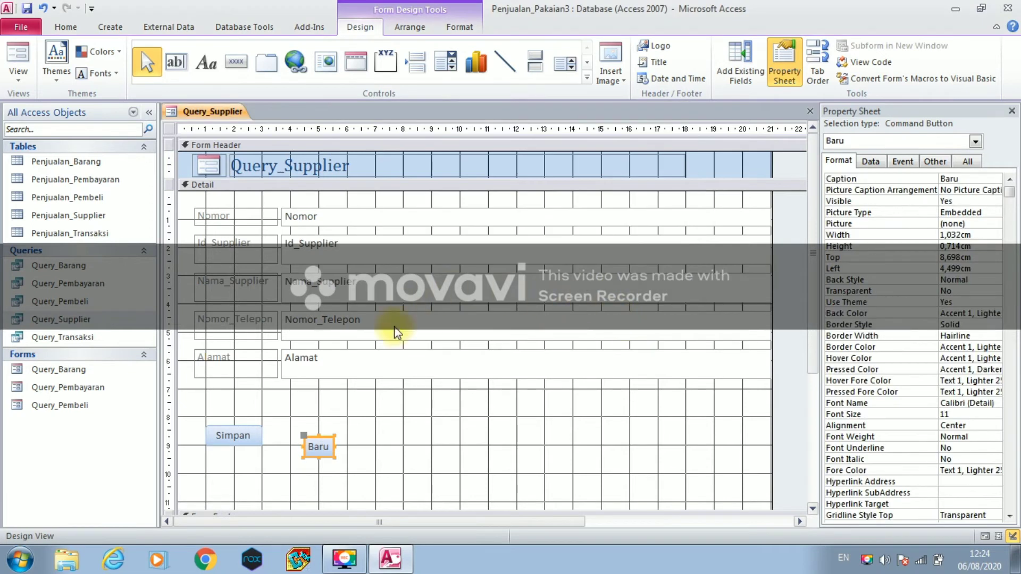
drag(312, 436, 377, 434)
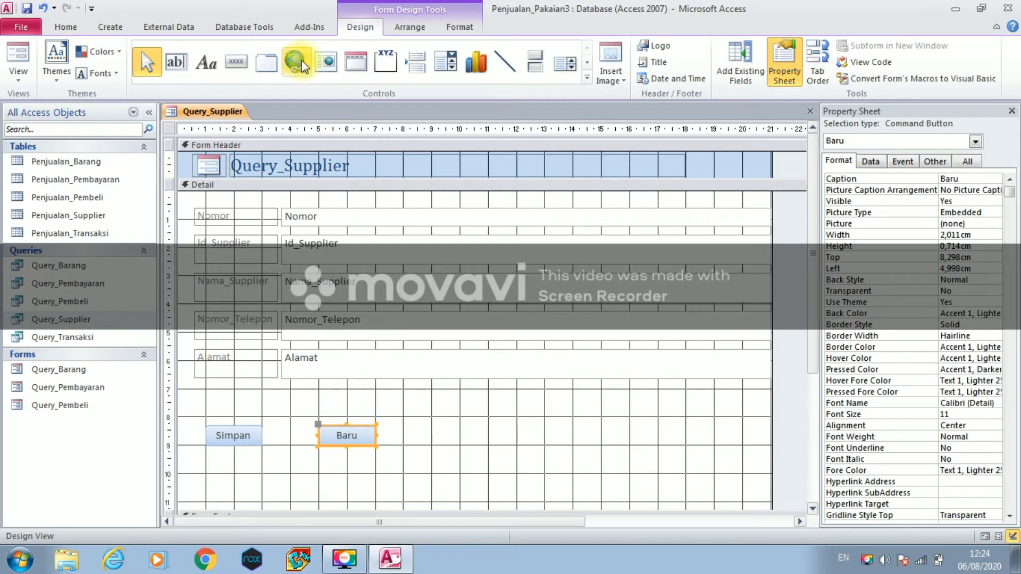
click(249, 67)
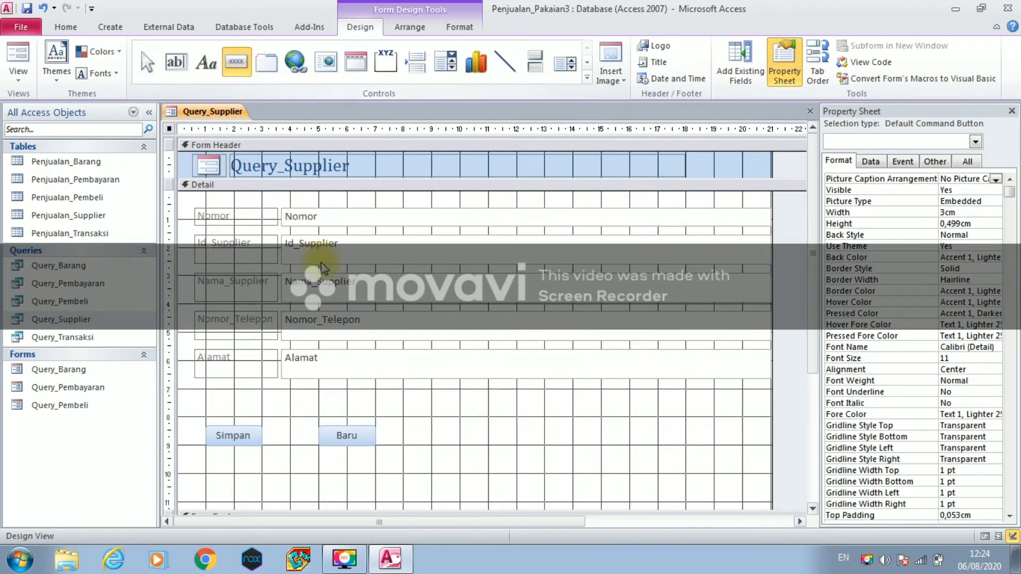
- Add an Undo Record button captioned 'Batal' and drag it into line beside Baru
click(439, 436)
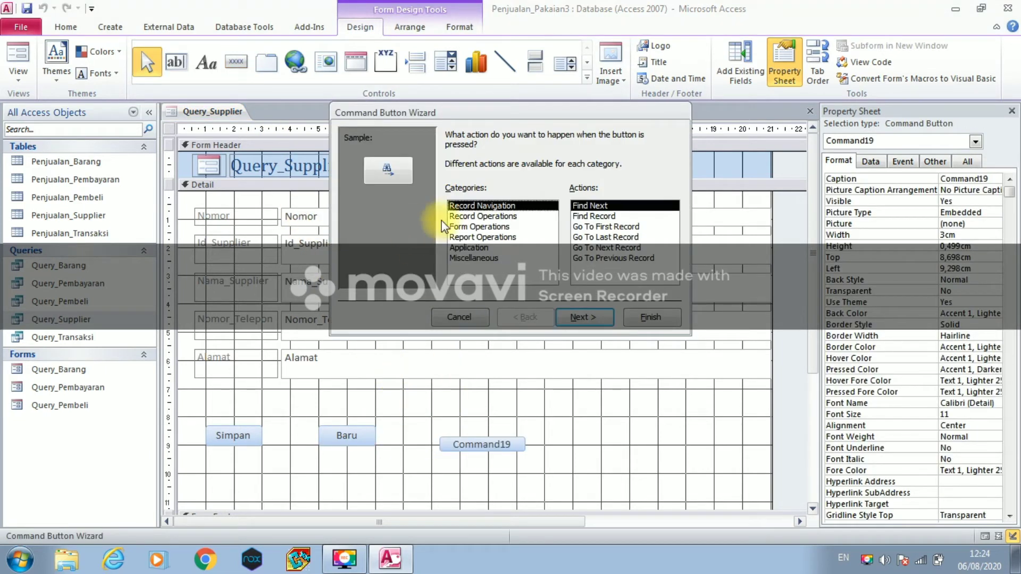
click(463, 215)
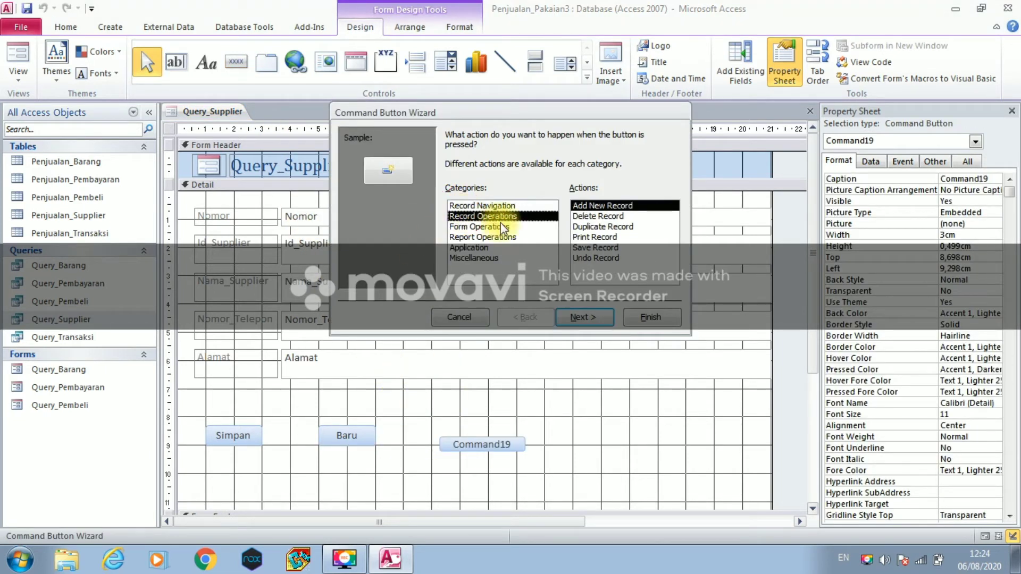
click(605, 259)
click(585, 316)
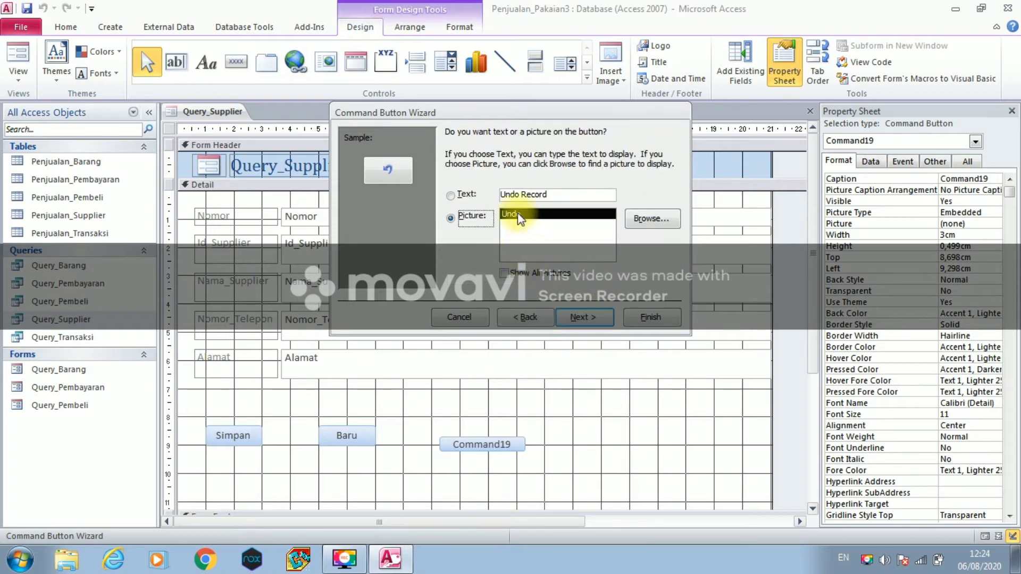
click(455, 200)
drag(547, 194, 499, 196)
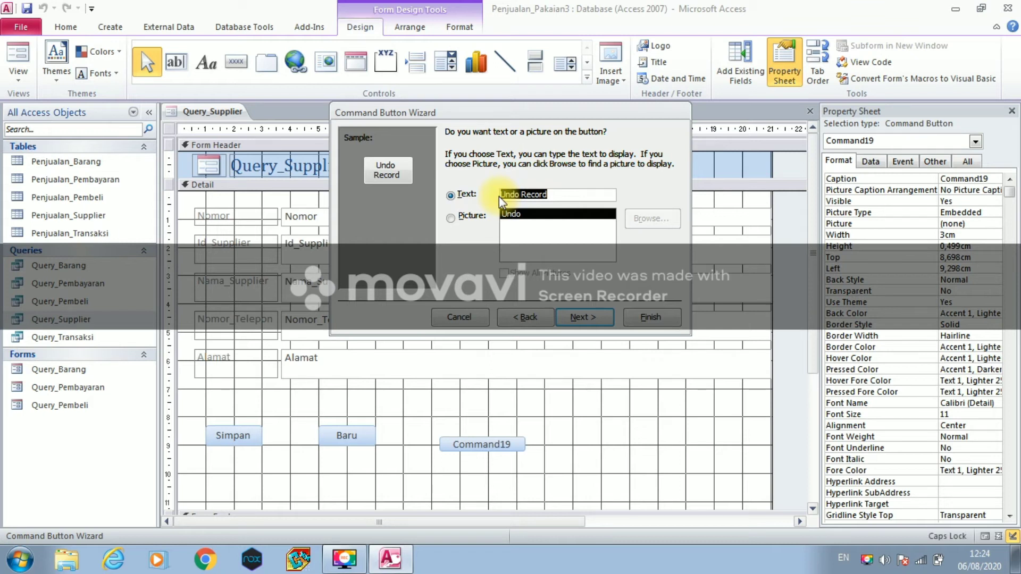
text(Bata)
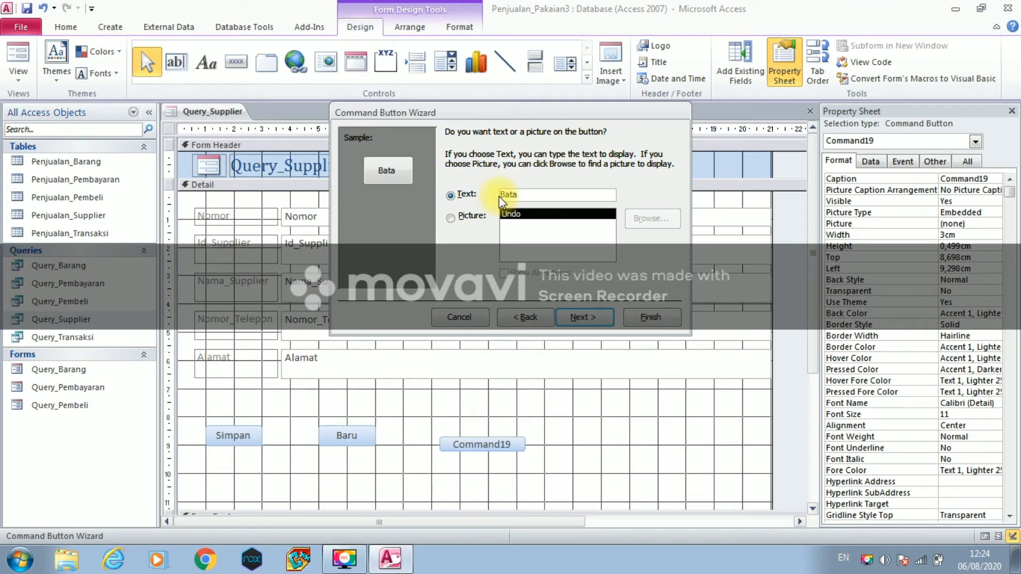
text(l)
click(578, 317)
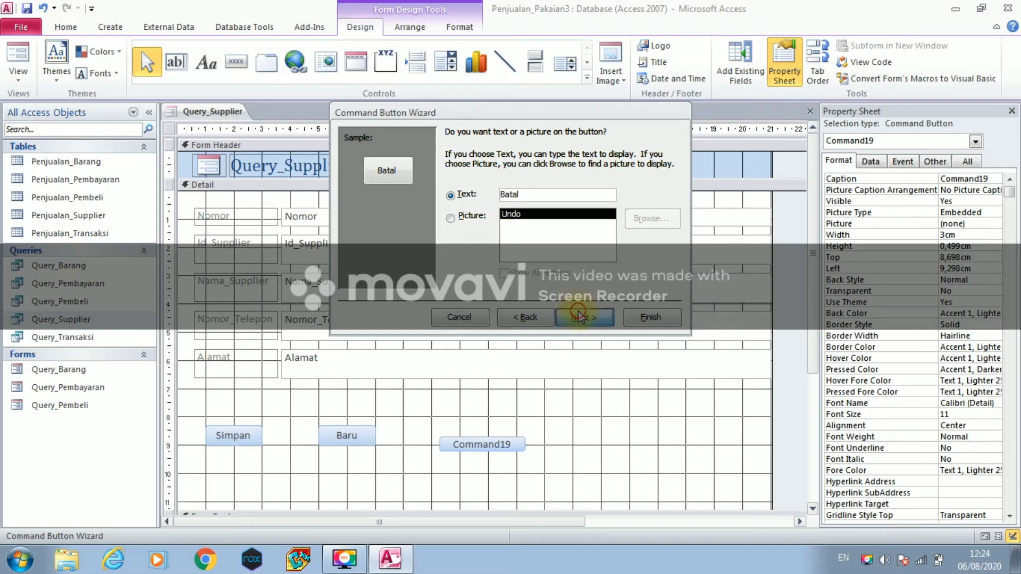
text(B)
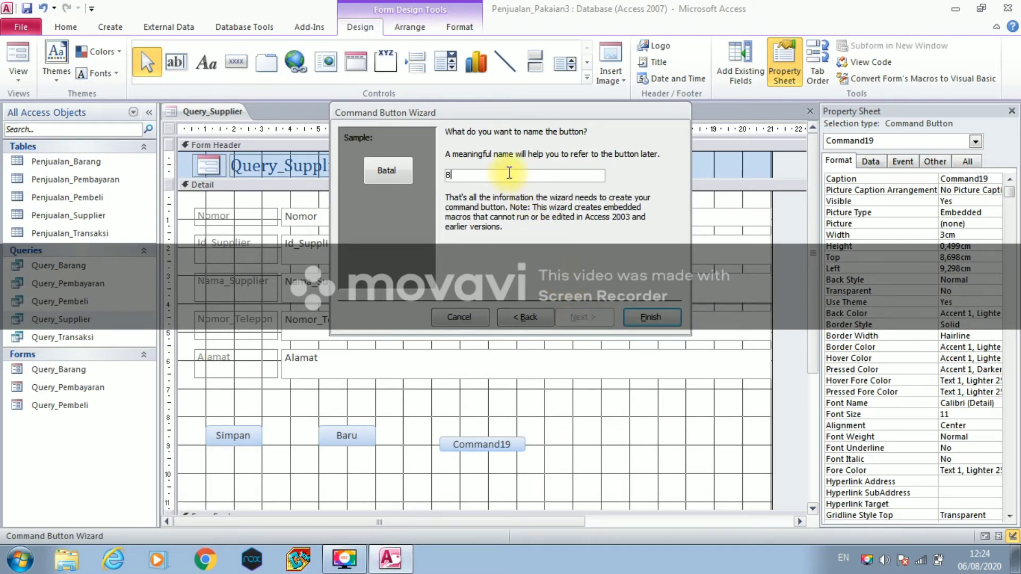
click(635, 317)
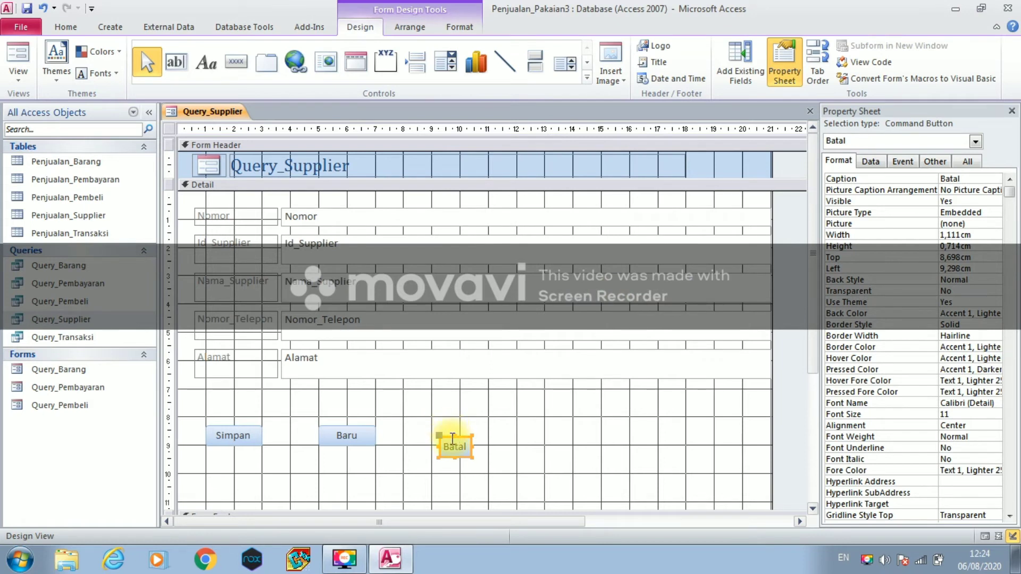
drag(451, 438, 489, 437)
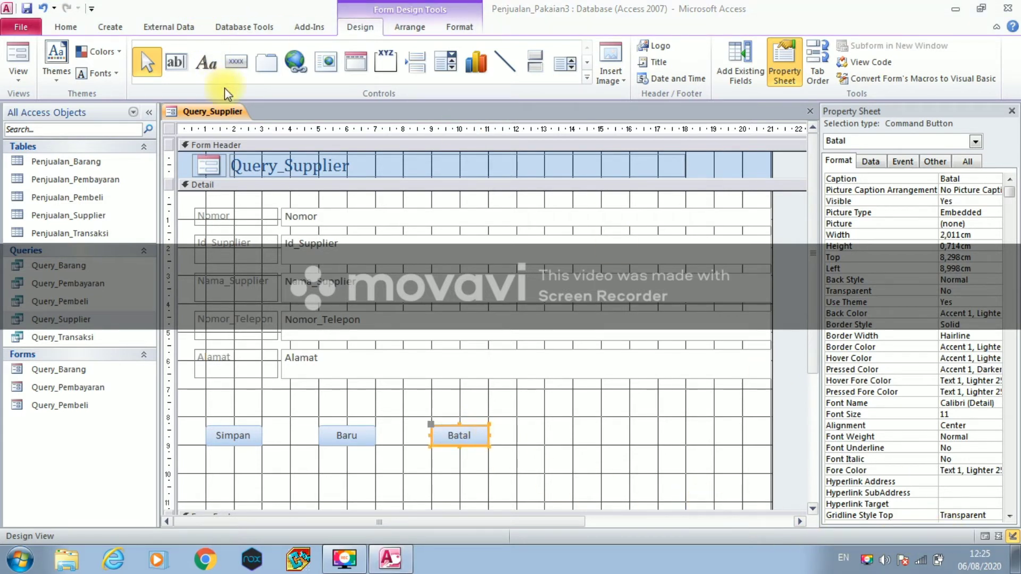
right_click(225, 105)
- Save the form as Query_Supplier and close it
click(235, 119)
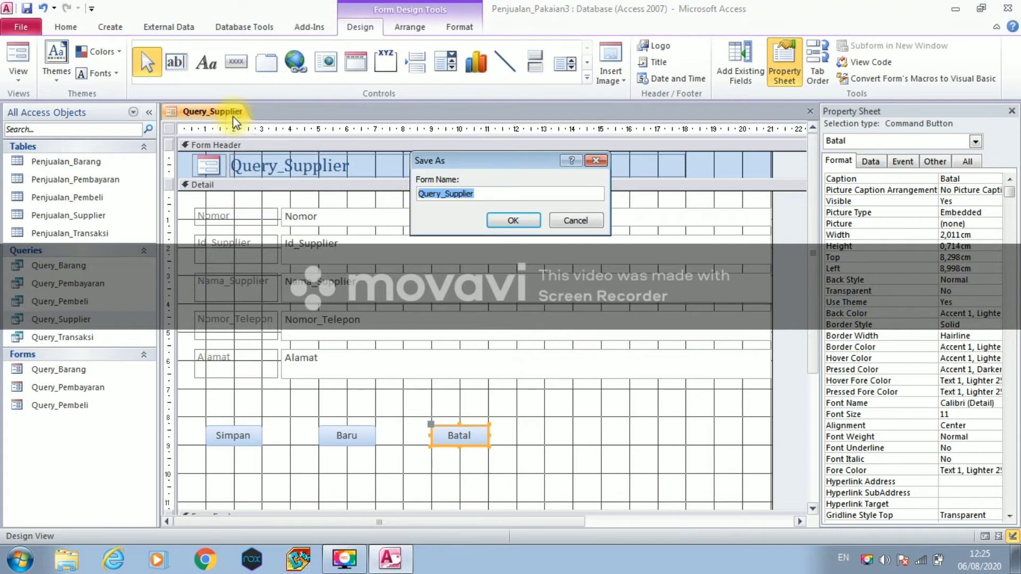
click(531, 228)
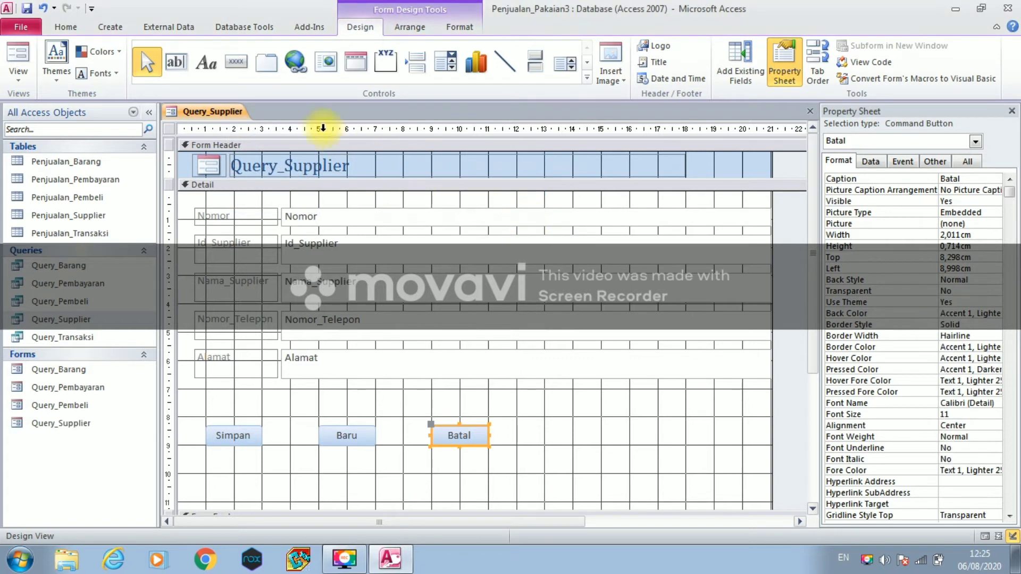
right_click(232, 109)
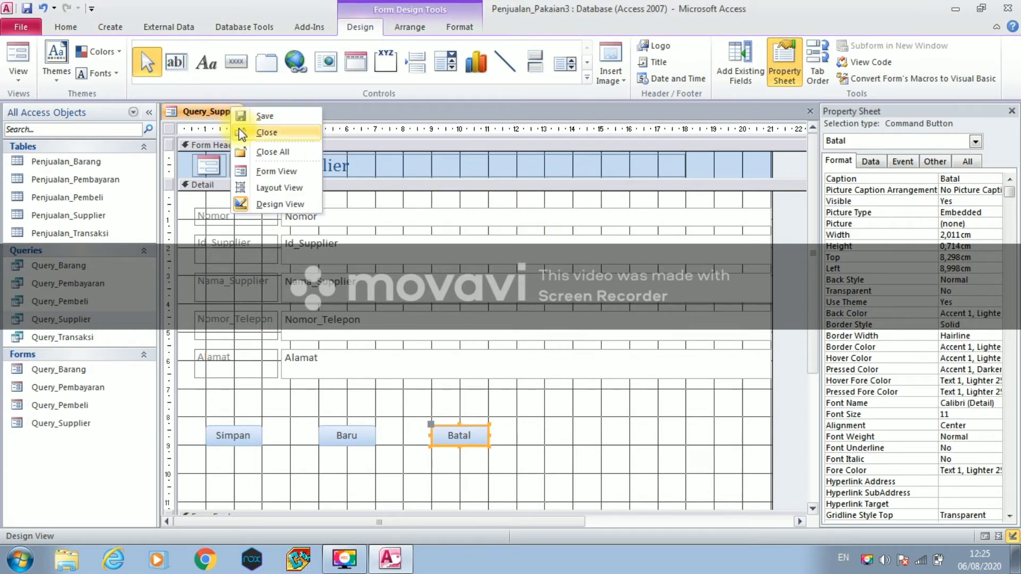
click(238, 131)
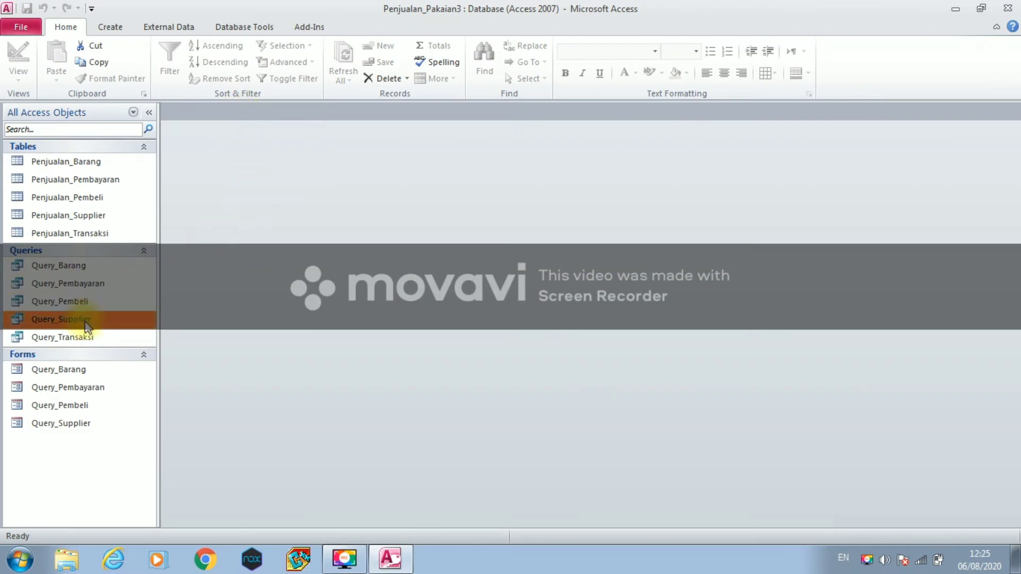
- Create a form from the Query_Transaksi query and switch it to design view
click(90, 339)
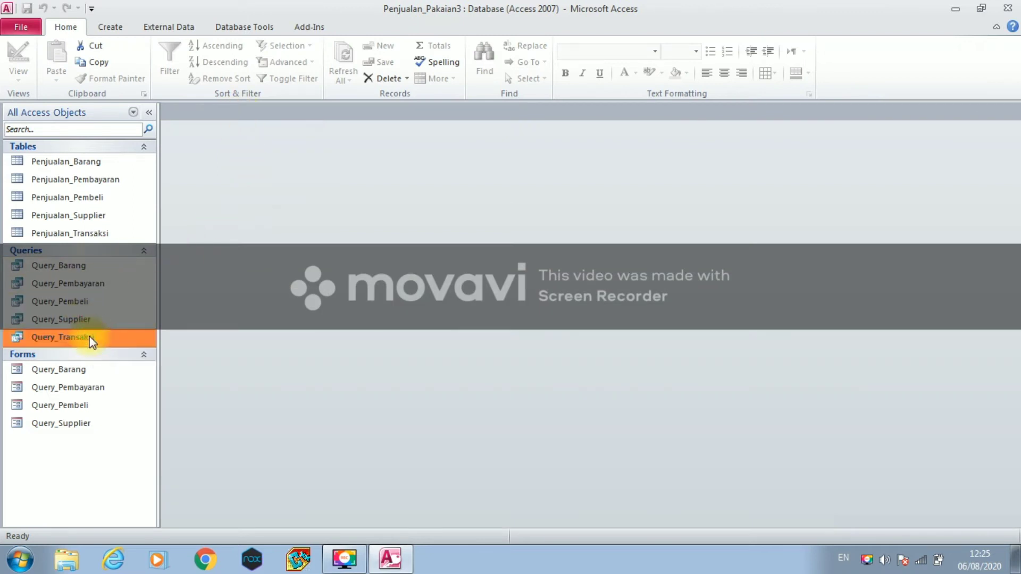
click(106, 25)
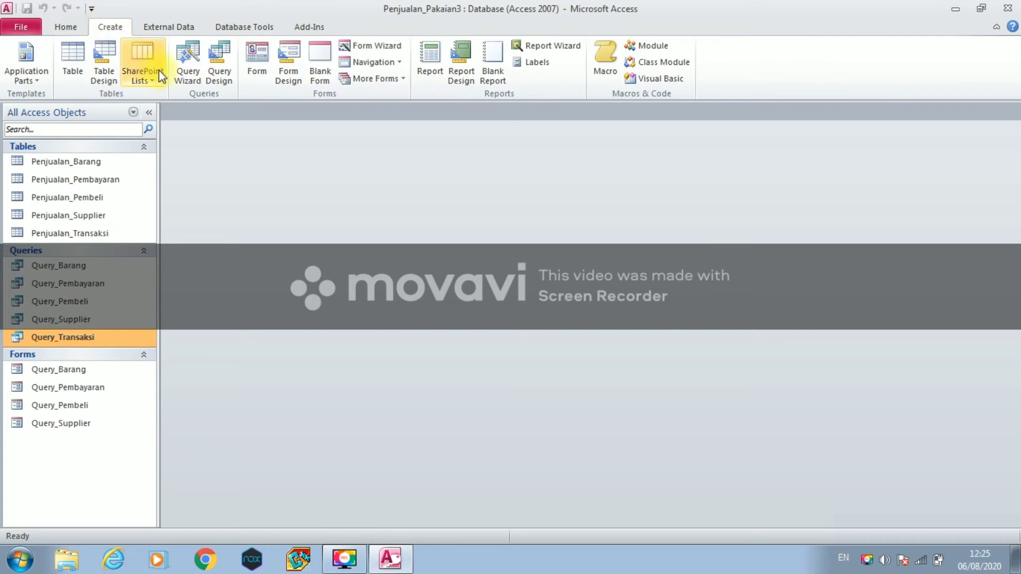
click(248, 77)
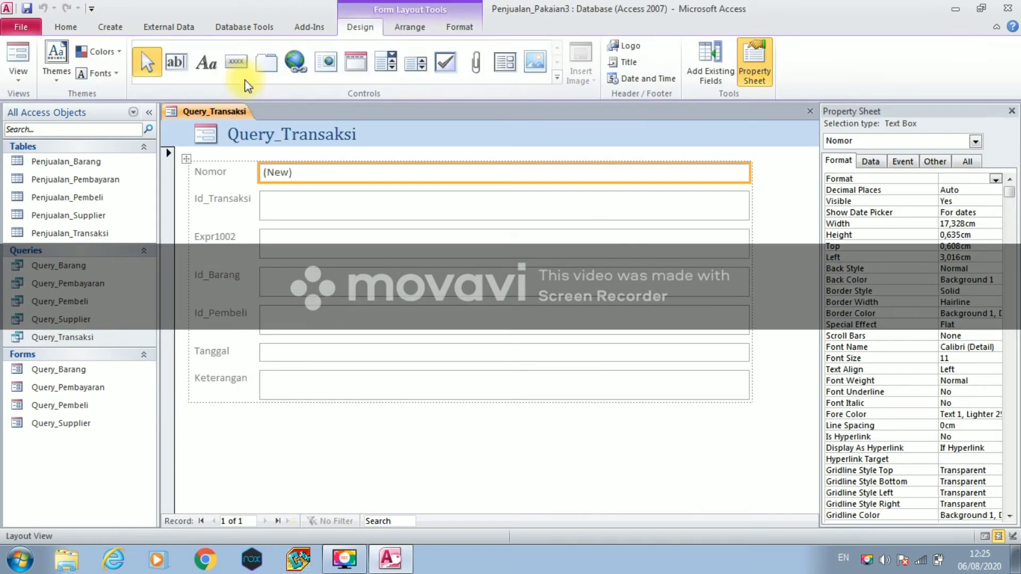
click(17, 74)
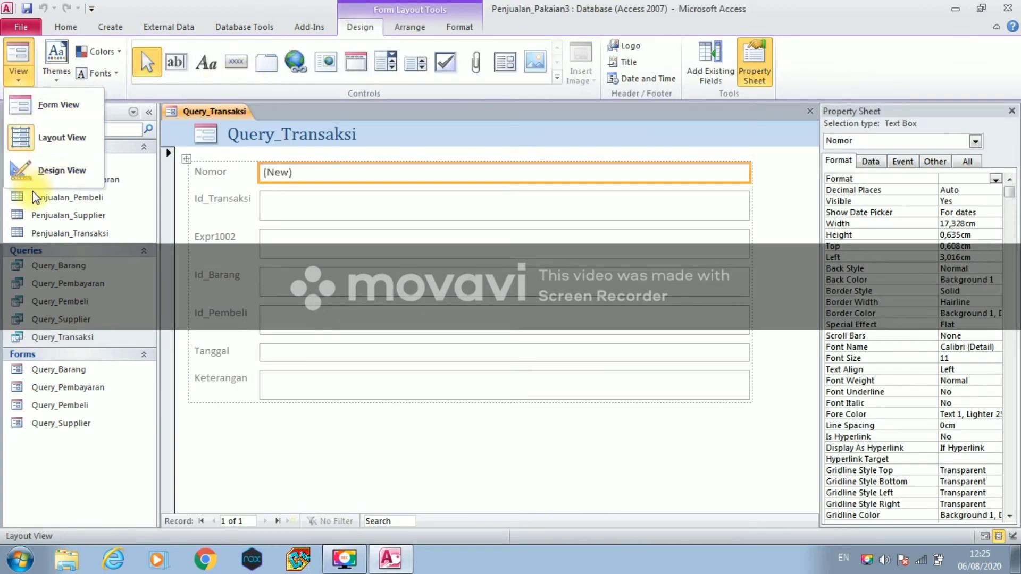
click(21, 169)
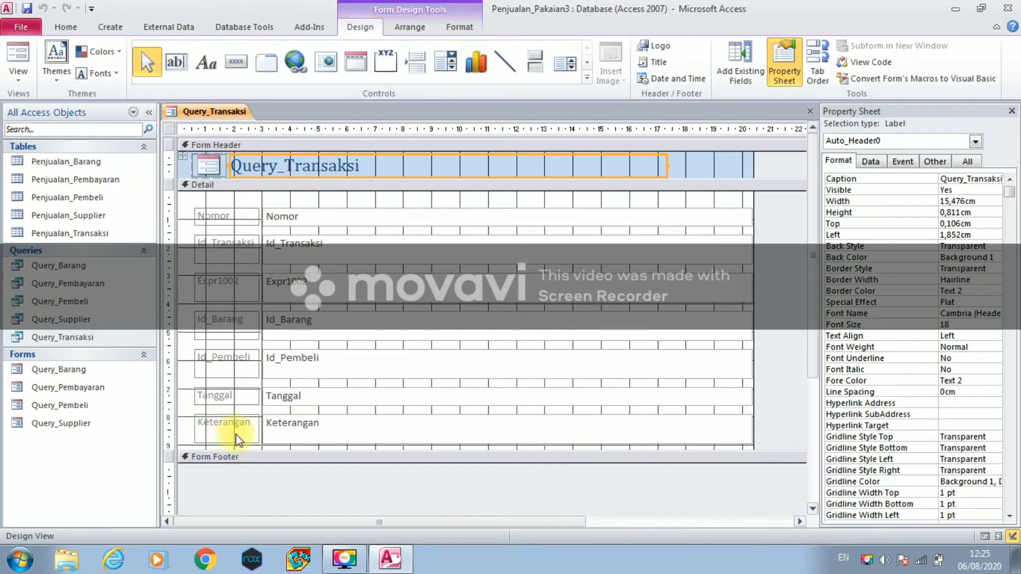
- Enlarge the area below the fields and place a Save Record command button there
drag(250, 462, 251, 517)
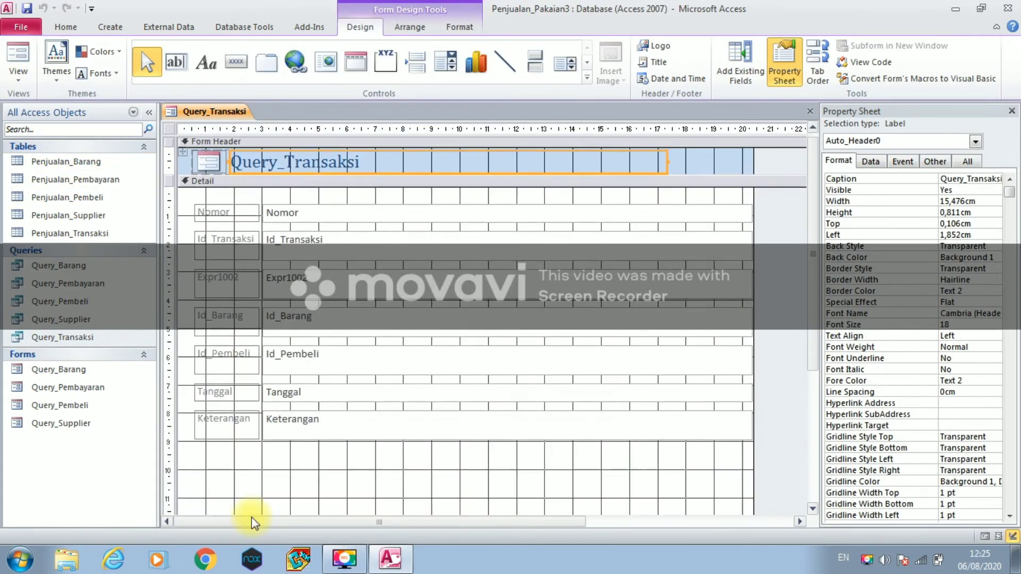
click(230, 55)
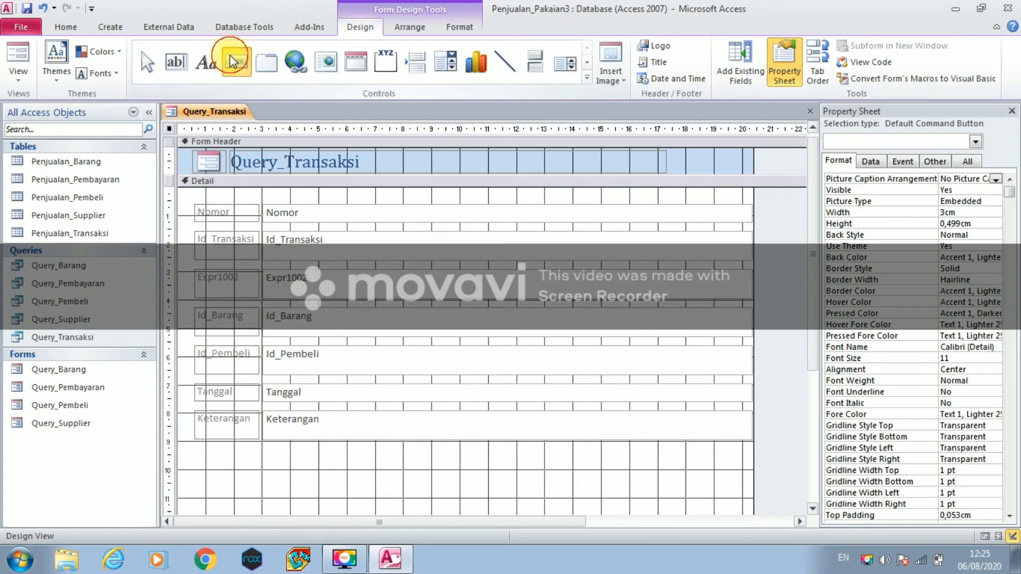
click(226, 488)
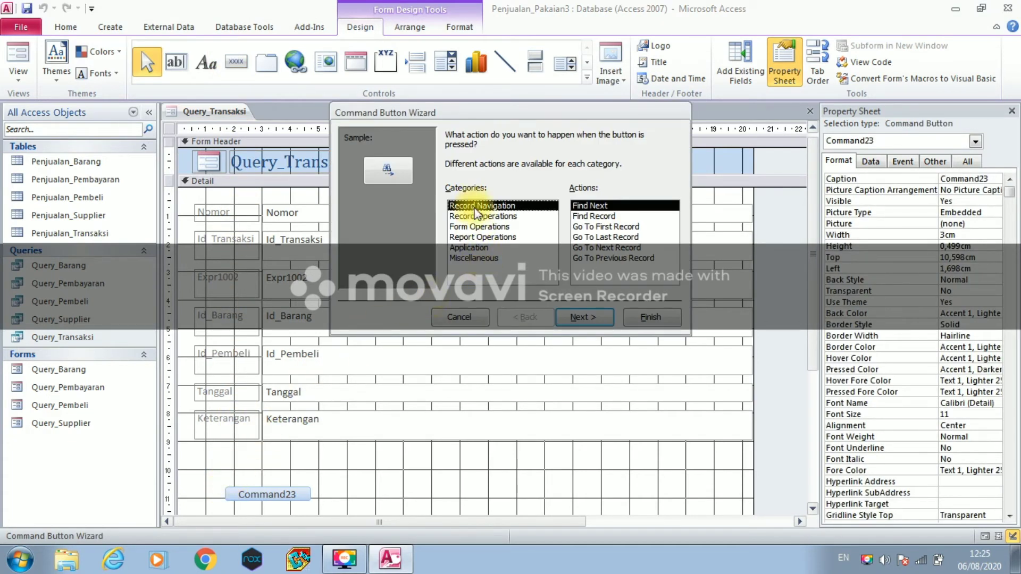
click(478, 215)
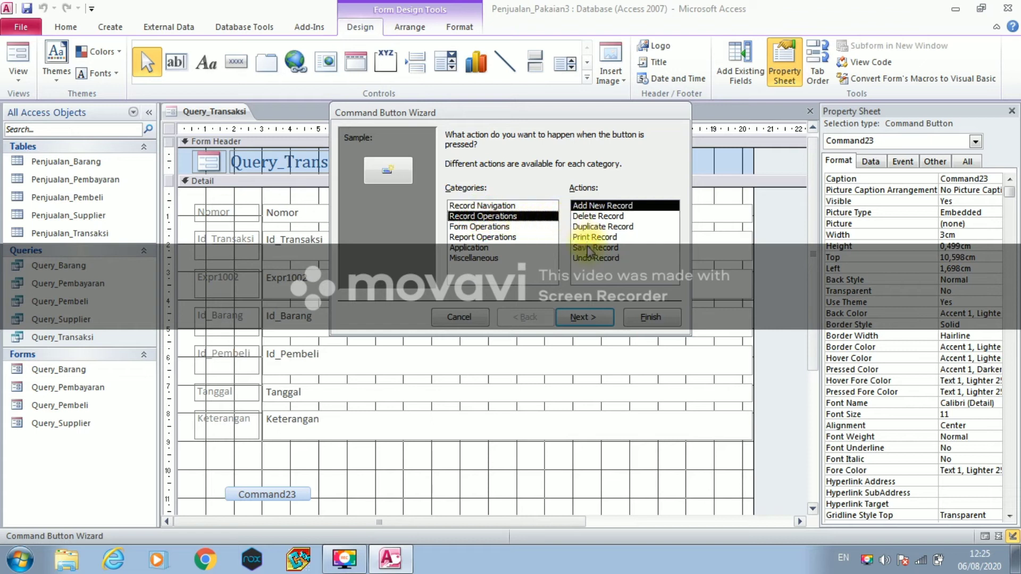
click(589, 249)
click(584, 316)
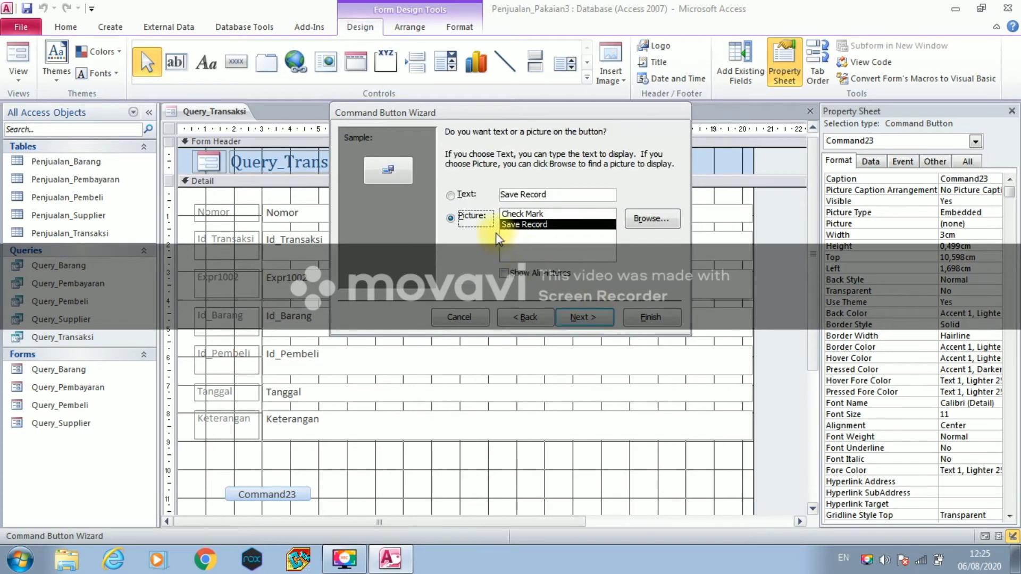
click(450, 195)
click(553, 194)
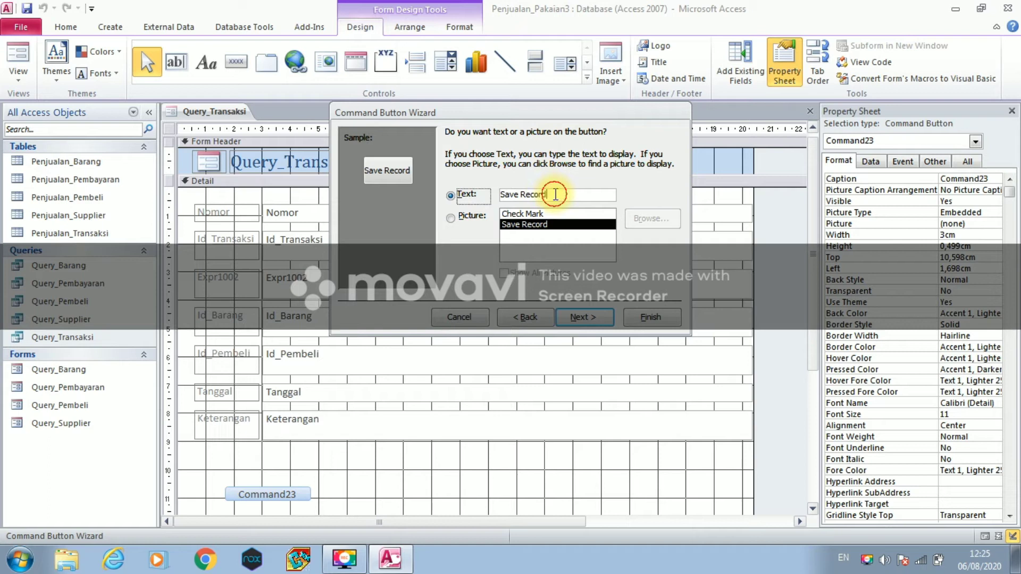
- Caption and name the button 'Simpan', then move it up below the Keterangan field
drag(495, 202, 499, 197)
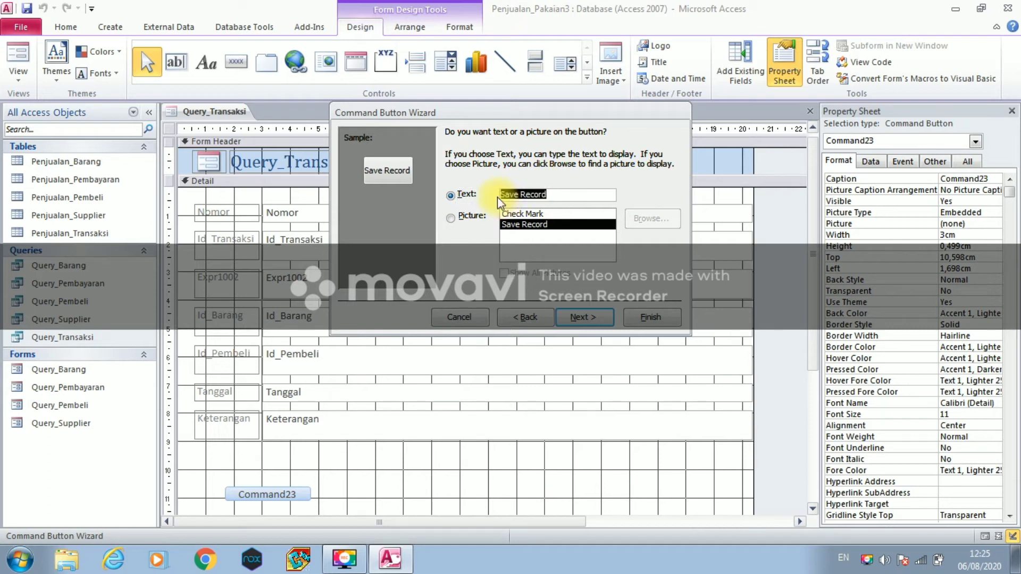
text(Simpan)
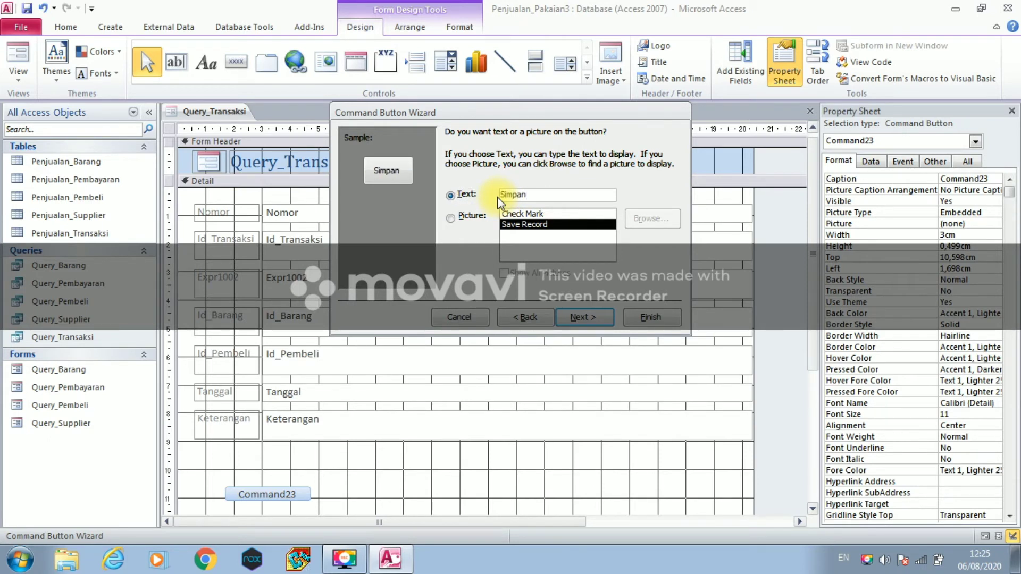
click(583, 317)
text(S)
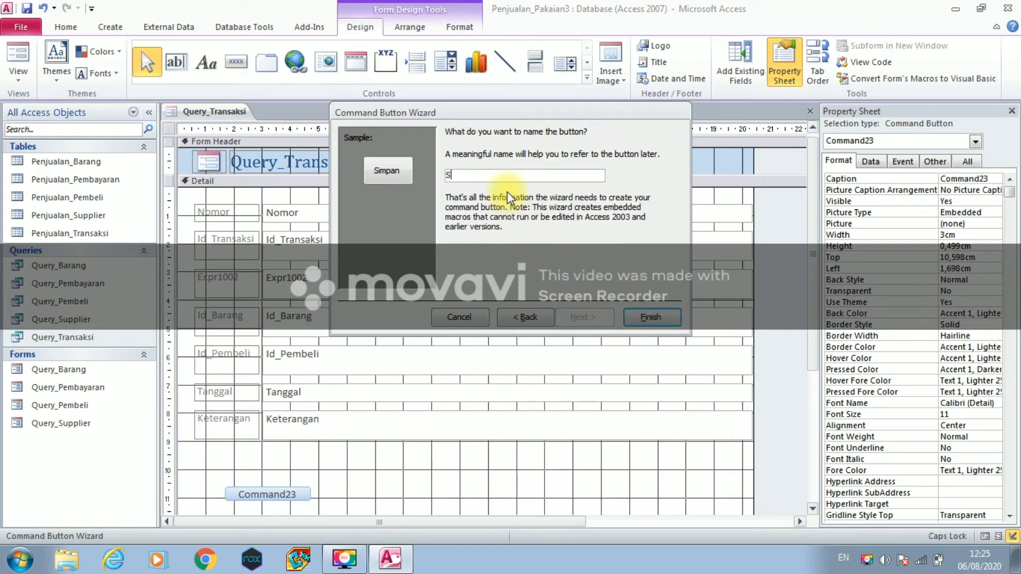
text(impan)
click(633, 319)
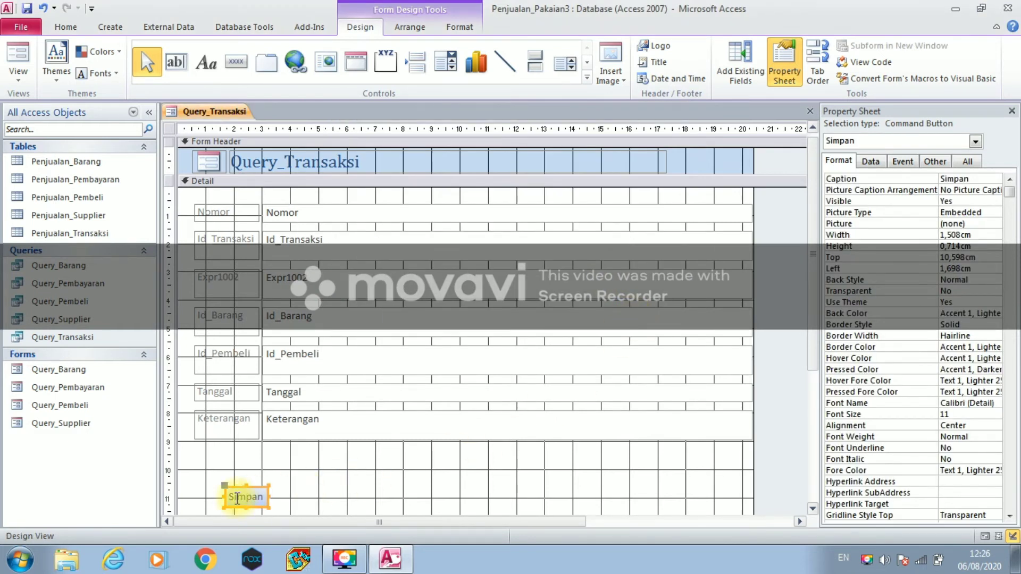
drag(244, 497, 262, 485)
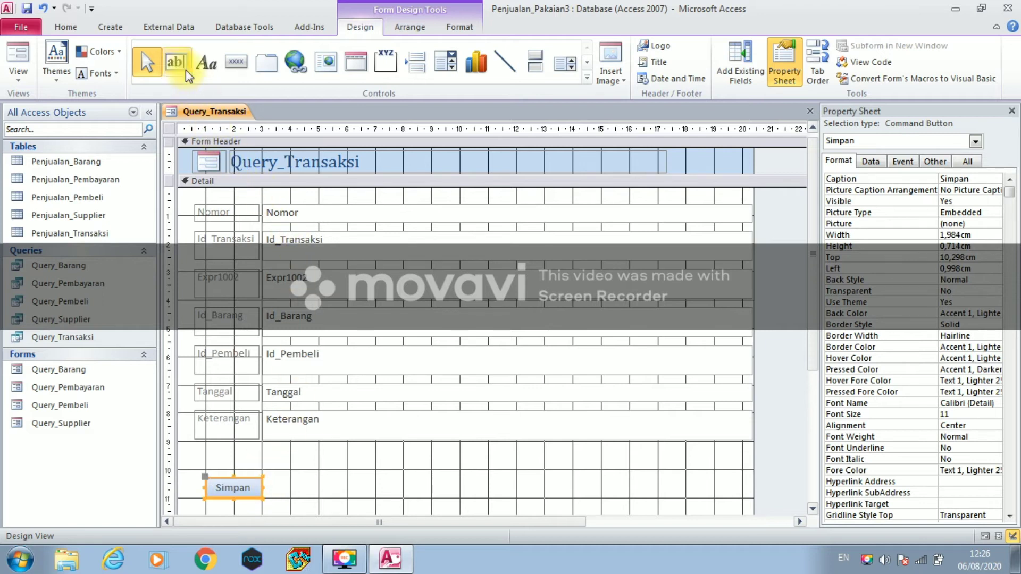
click(246, 66)
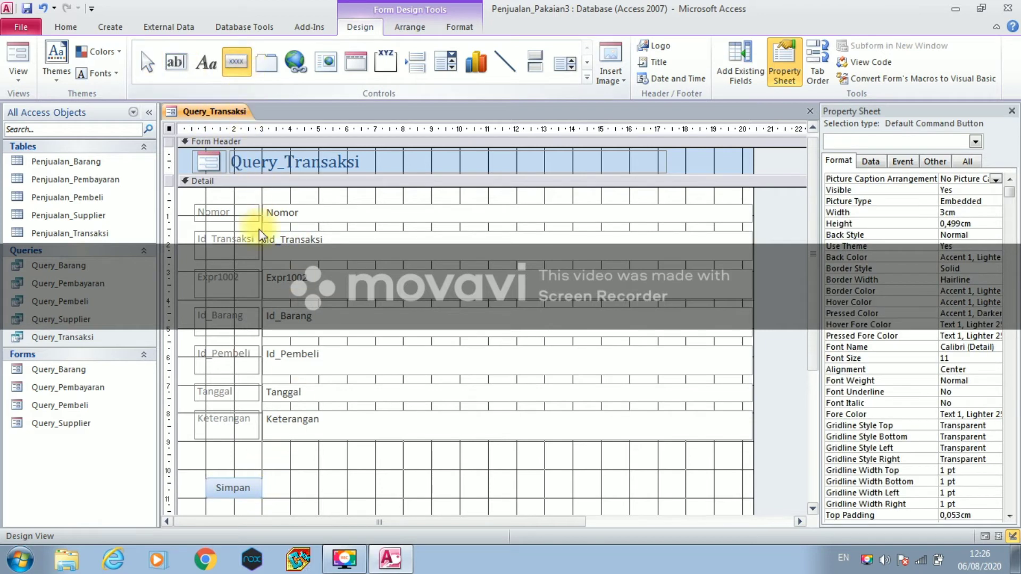
- Add an Add Record button right of Simpan, captioned and named 'Baru'
click(315, 485)
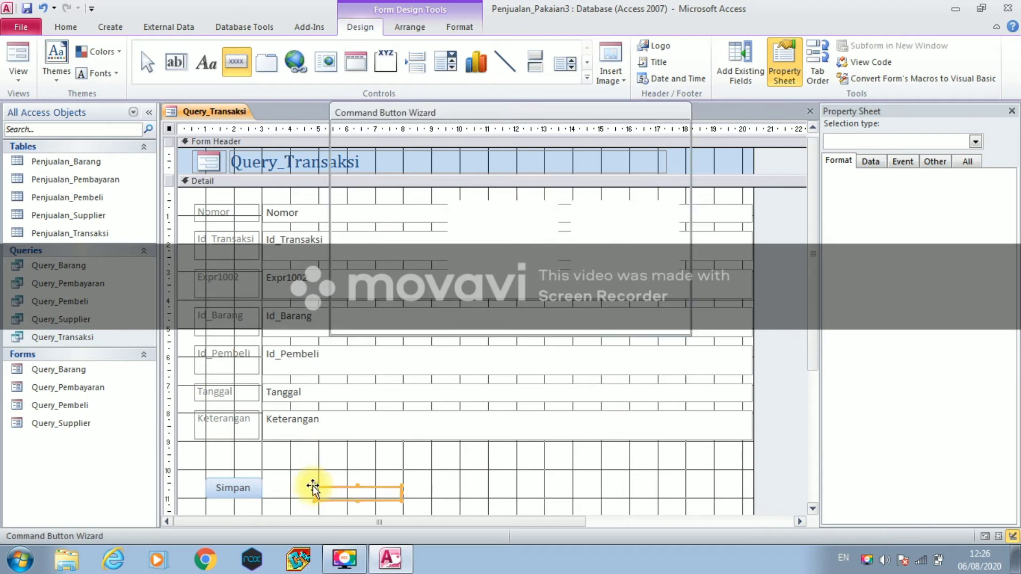
click(488, 214)
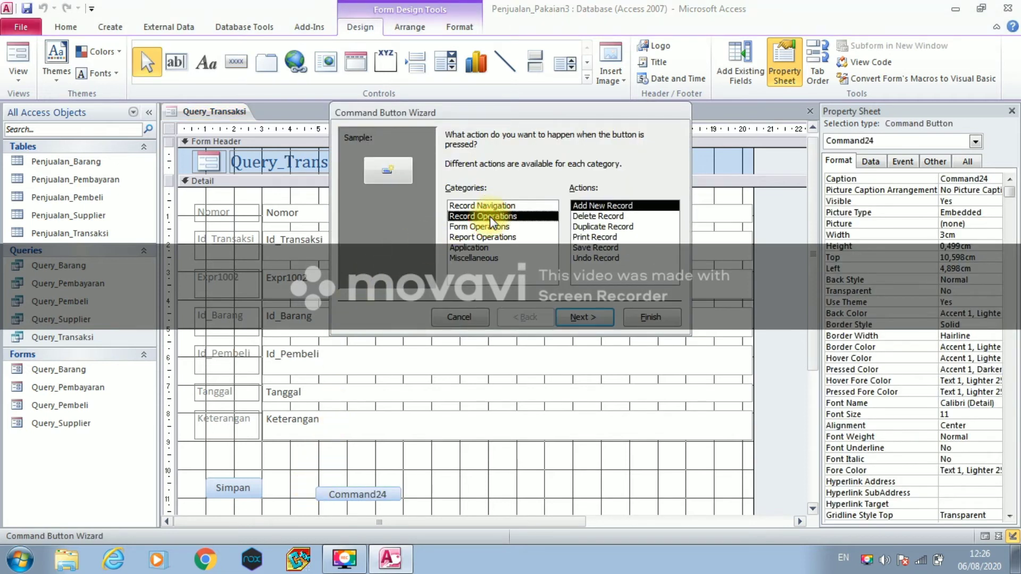
click(587, 315)
click(452, 195)
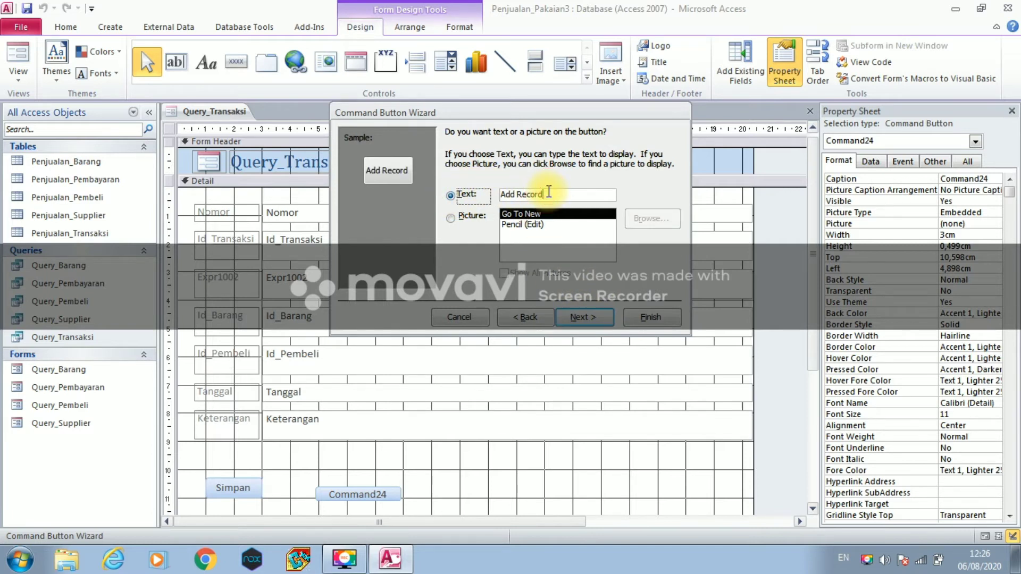
drag(548, 192, 503, 189)
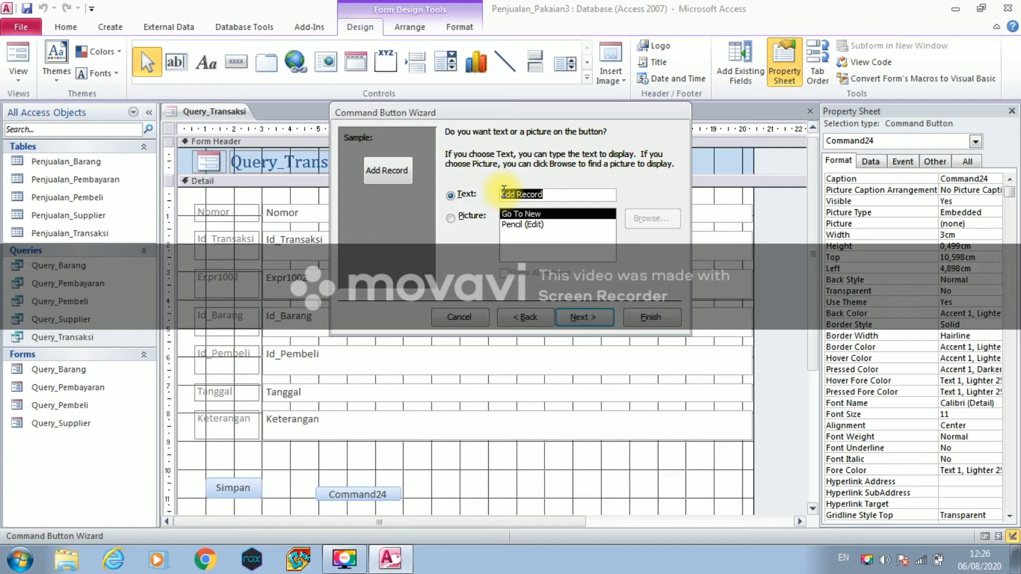
text(Baru)
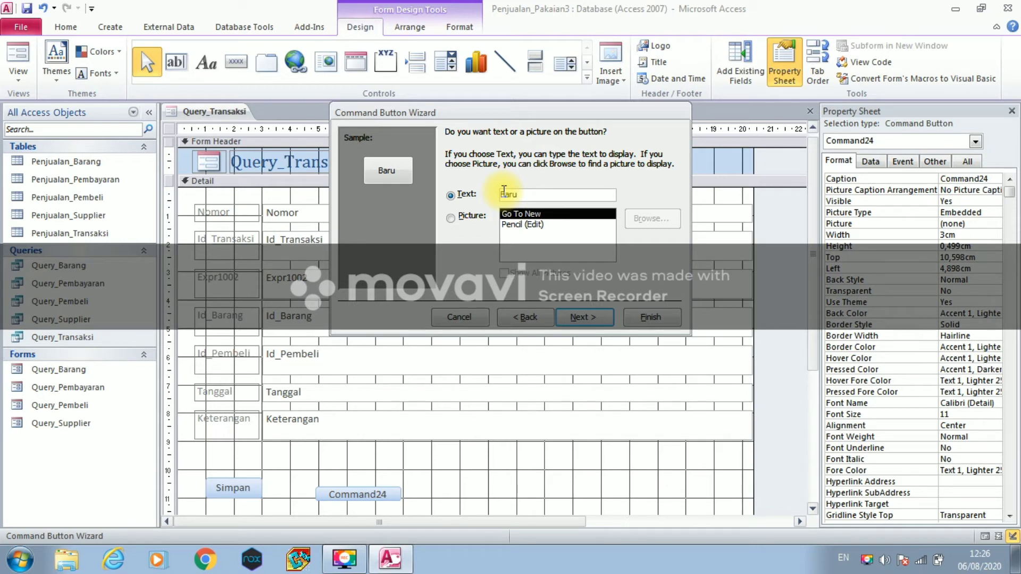
click(573, 317)
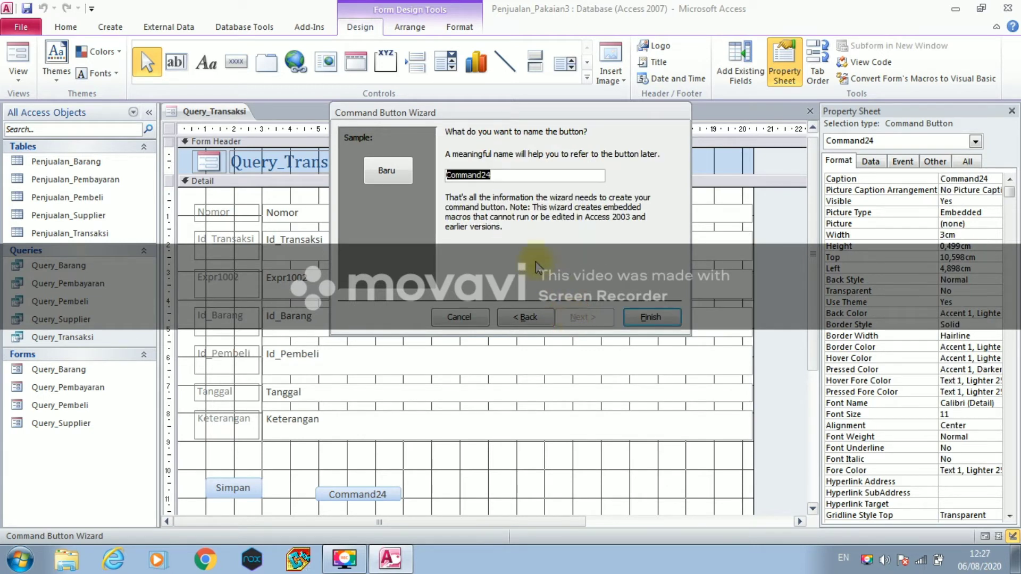
text(Baru)
click(638, 317)
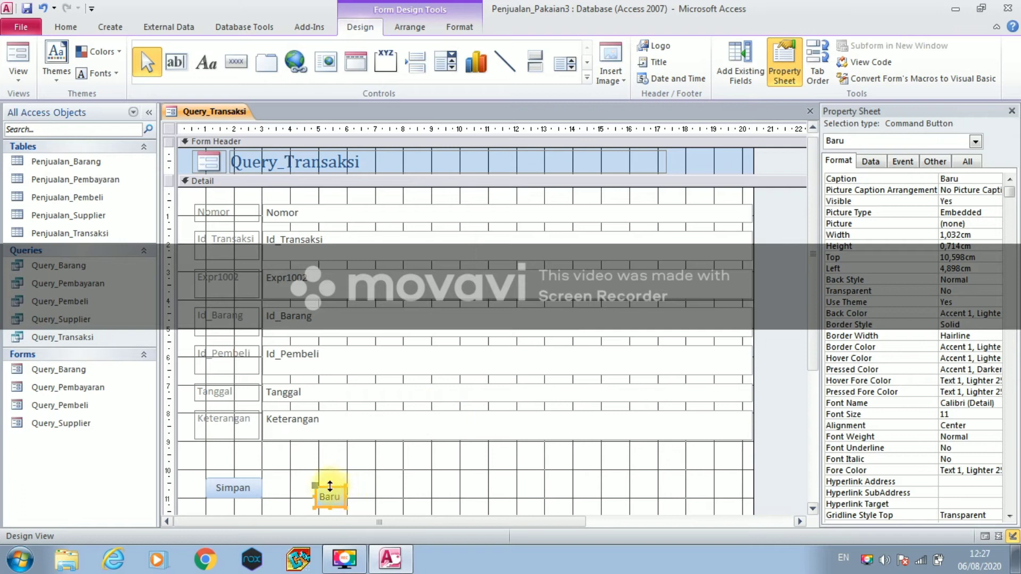
- Widen the Baru button to about 2 cm and align it with Simpan
drag(322, 487, 325, 480)
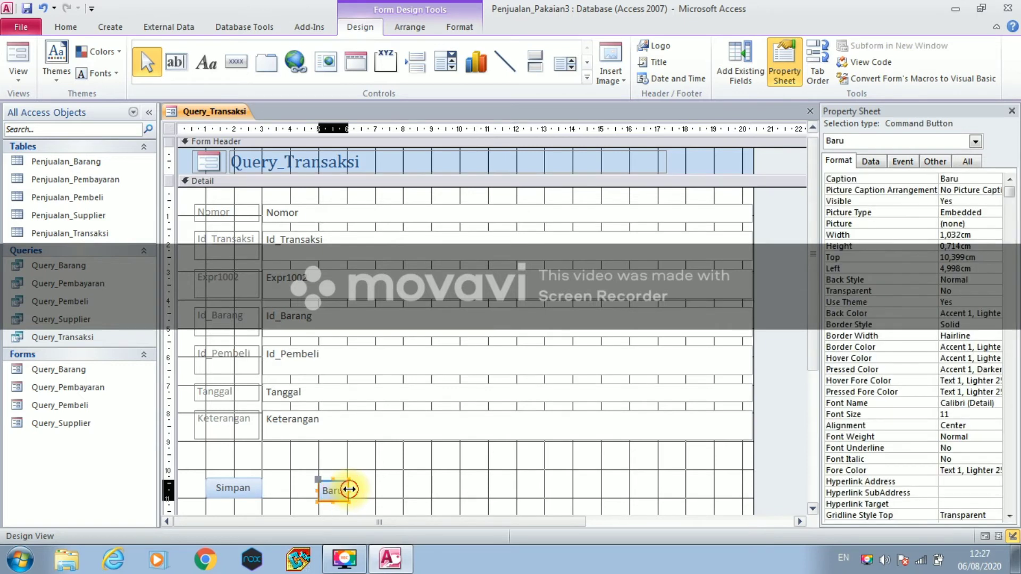
drag(361, 489, 376, 486)
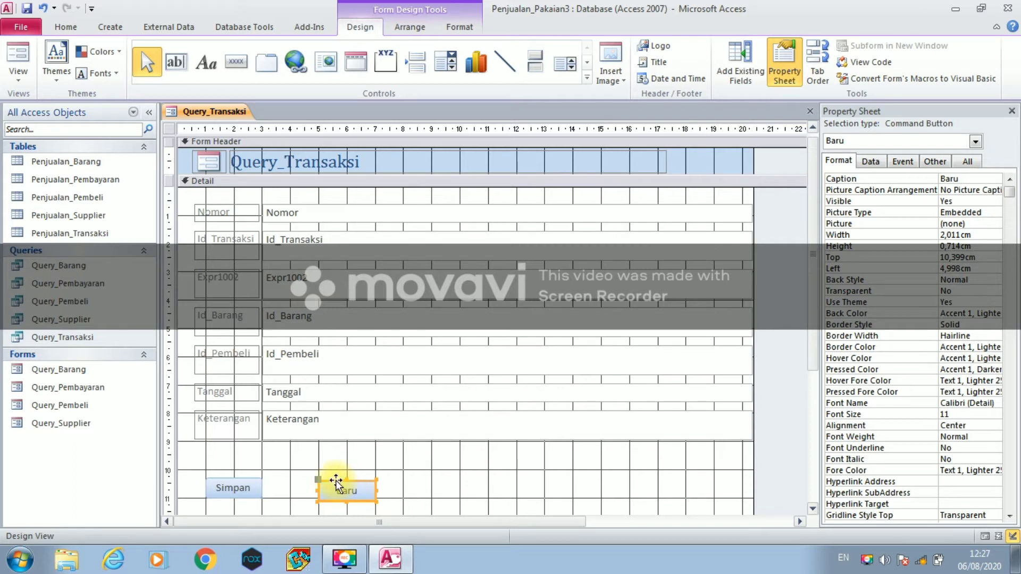
click(335, 479)
drag(335, 480, 336, 477)
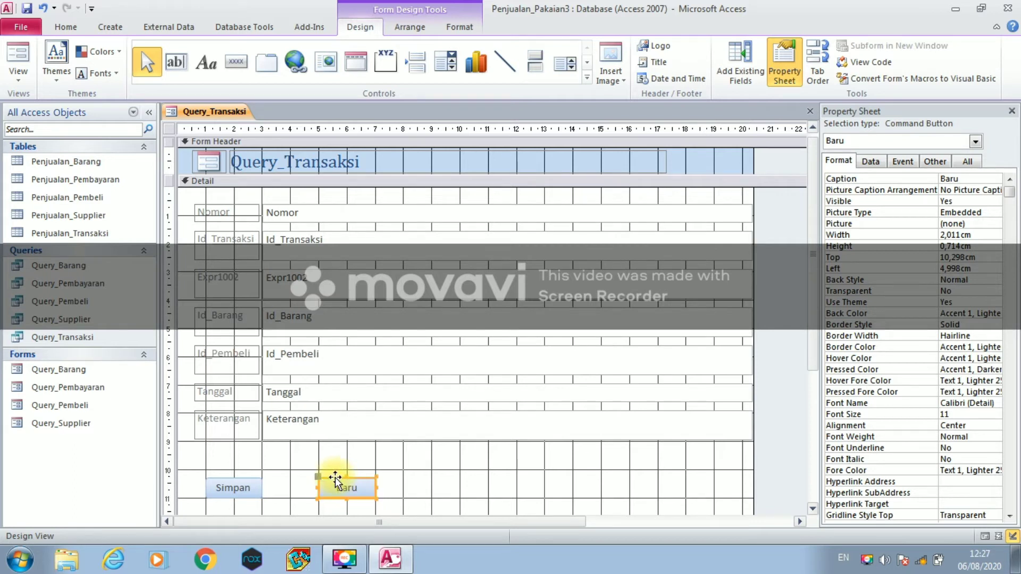
- Place an Undo Record button right of Baru with the caption 'Batal'
click(243, 64)
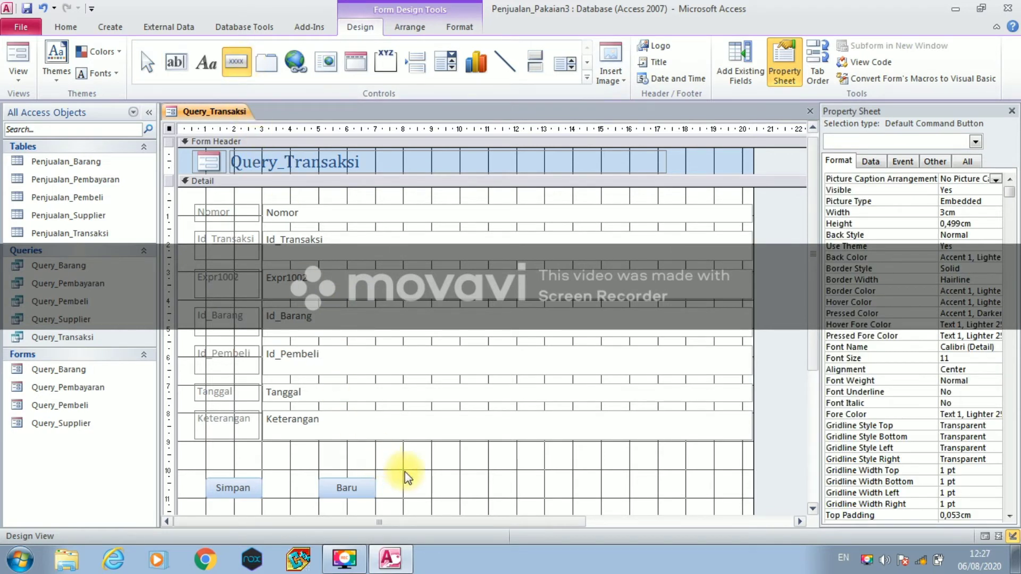
click(424, 475)
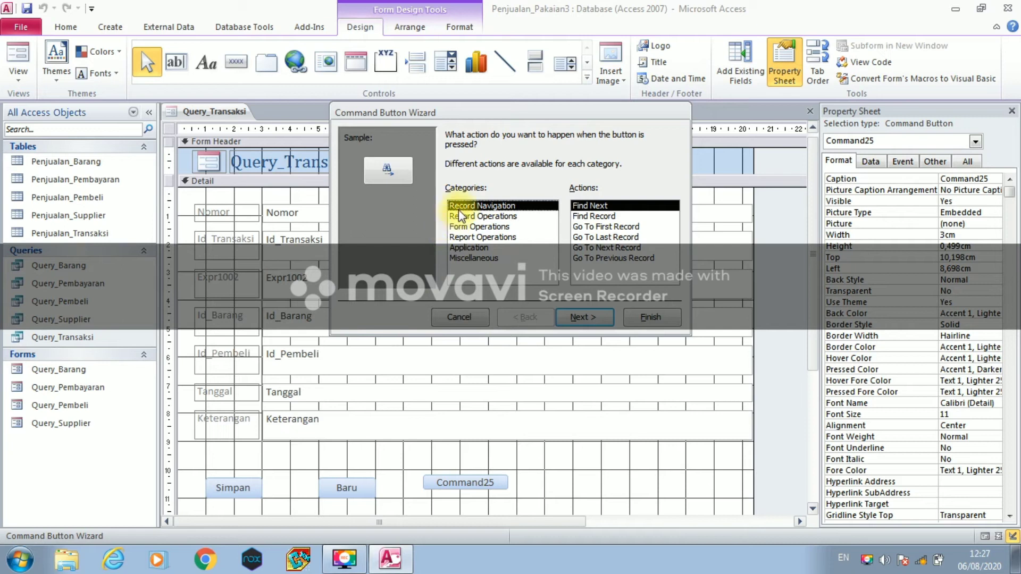
click(461, 216)
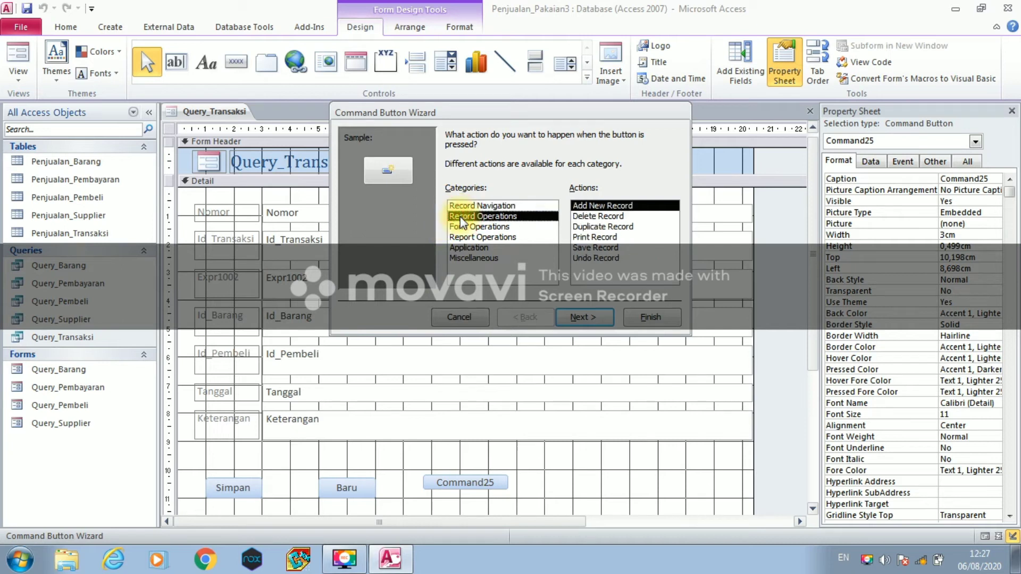
click(590, 258)
click(585, 316)
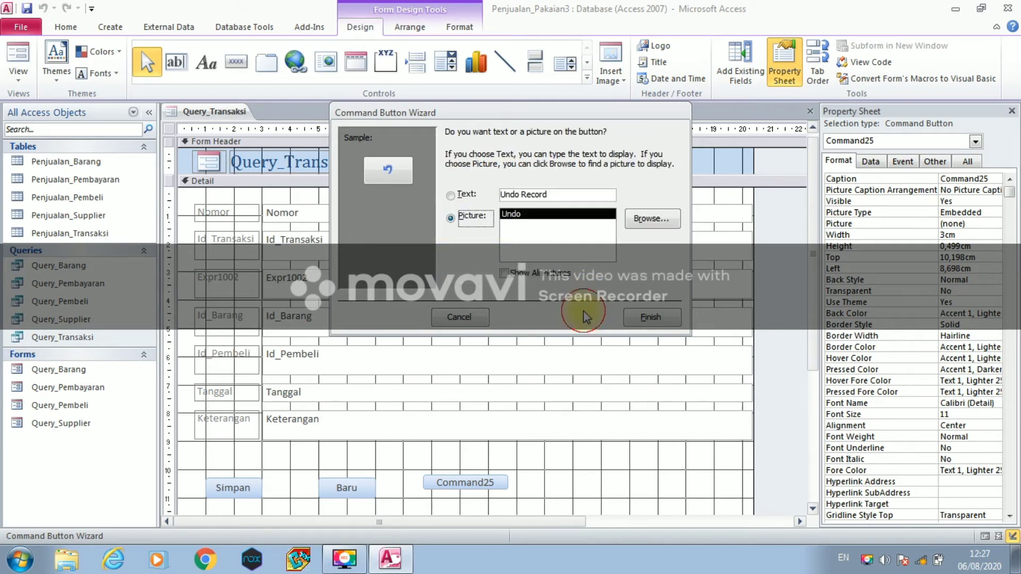
click(451, 195)
drag(563, 194, 503, 196)
text(B)
key(Caps_Lock)
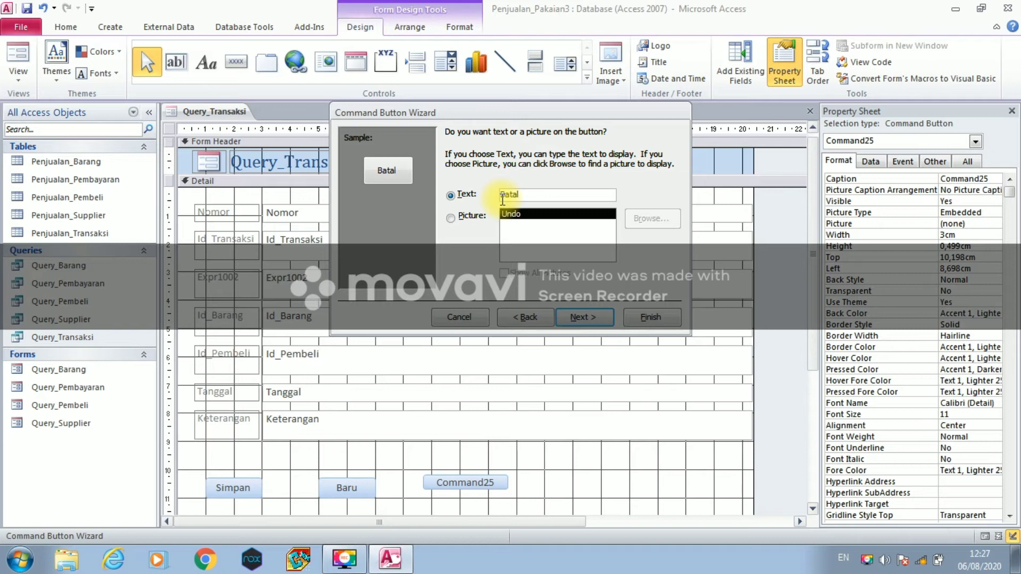
- Name the button 'Batal', finish it, and drag it into line with Baru
click(567, 315)
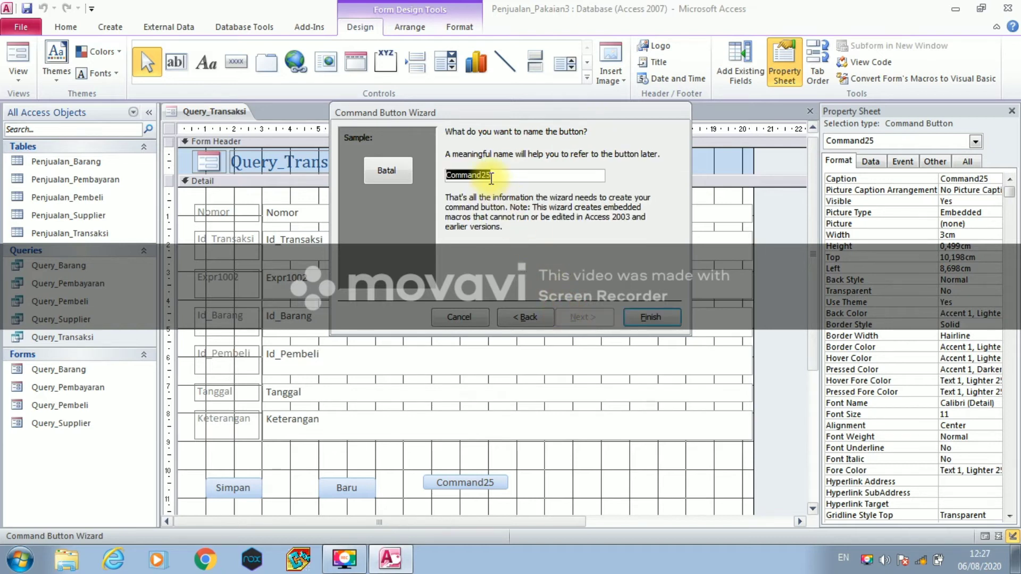
text(B)
key(Caps_Lock)
text(atal)
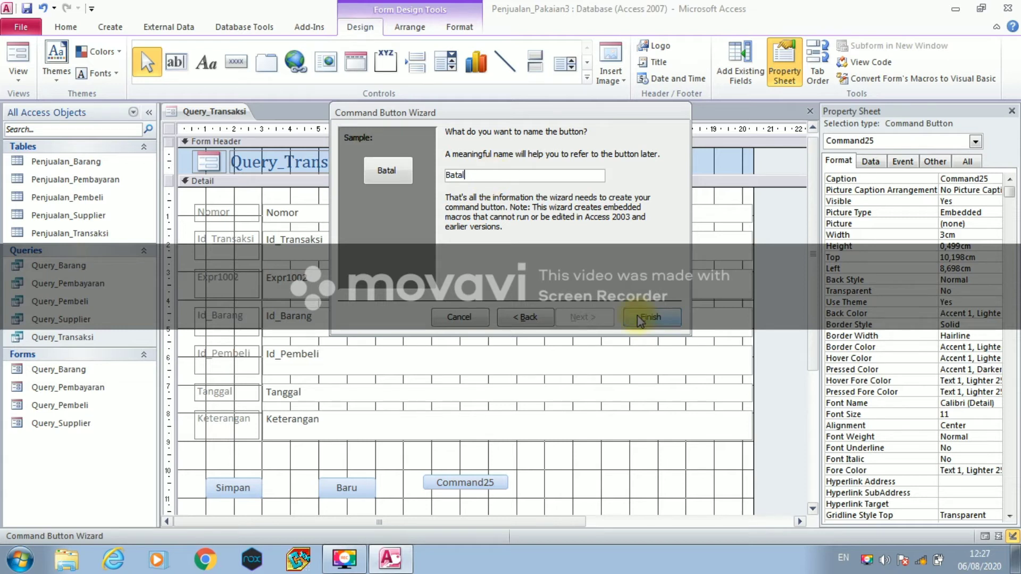
click(636, 315)
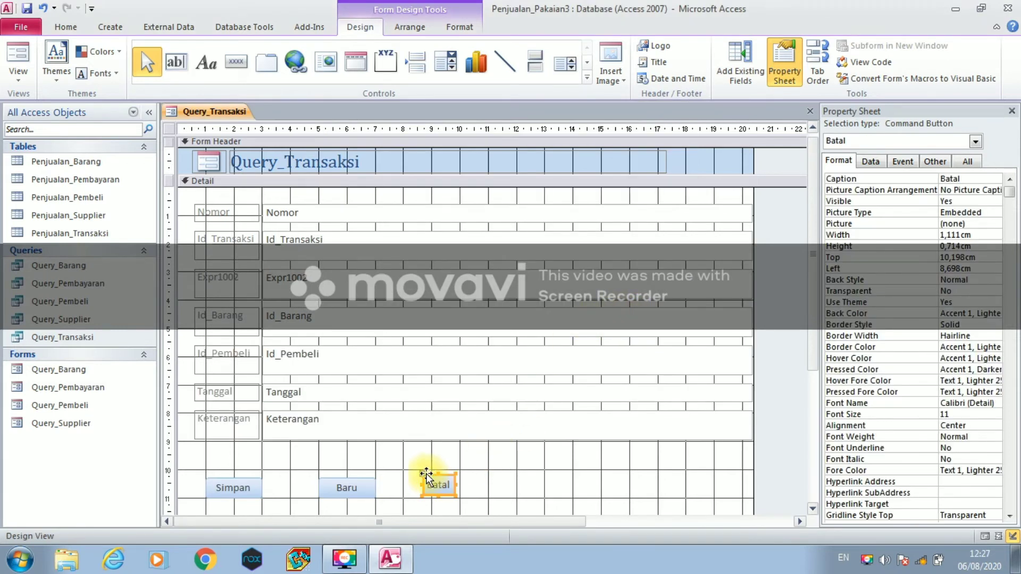
drag(429, 475, 487, 489)
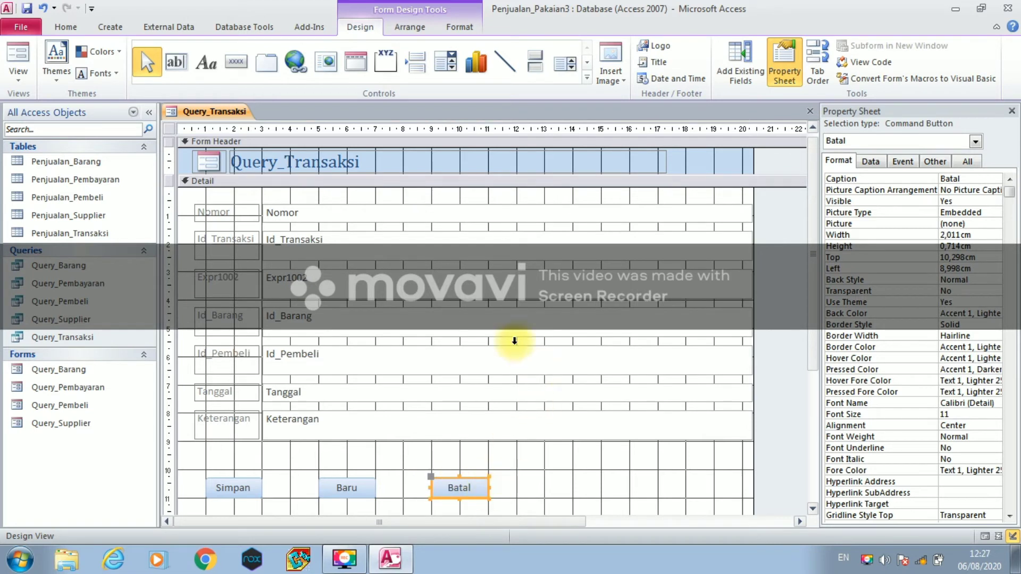
- Save the form as Query_Transaksi, close it, and open the Query_Barang form
right_click(196, 115)
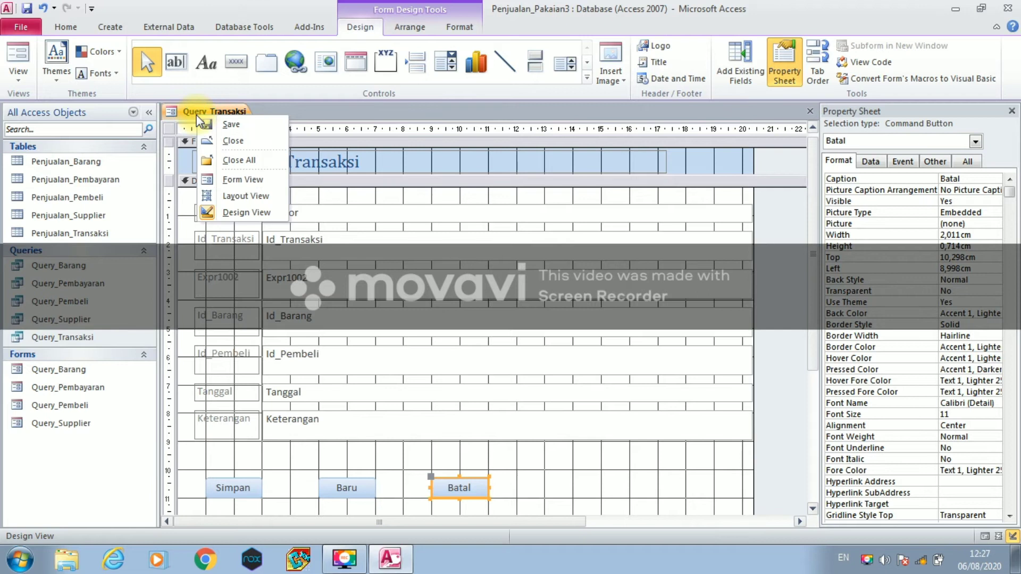
click(228, 126)
click(511, 220)
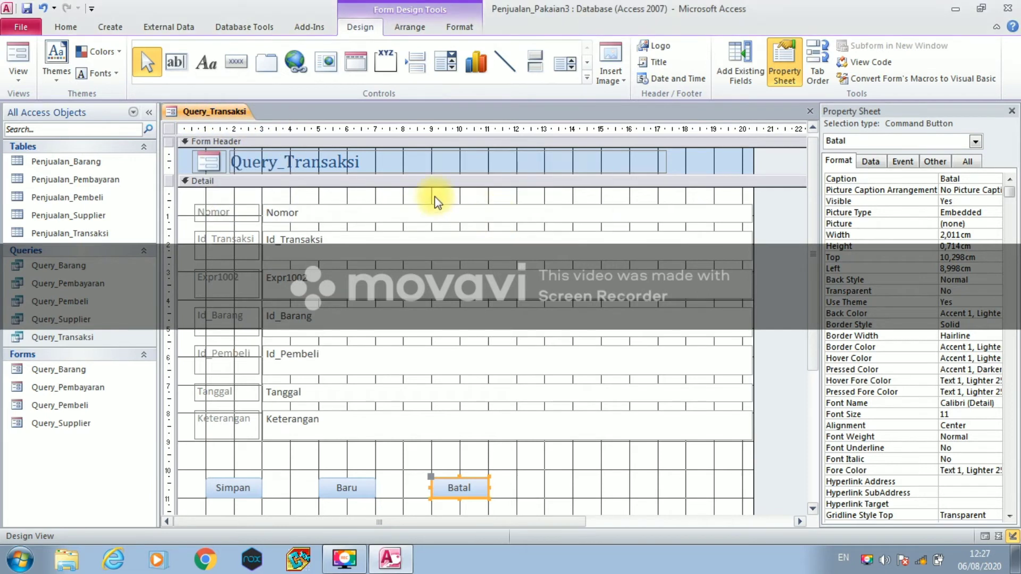
right_click(219, 109)
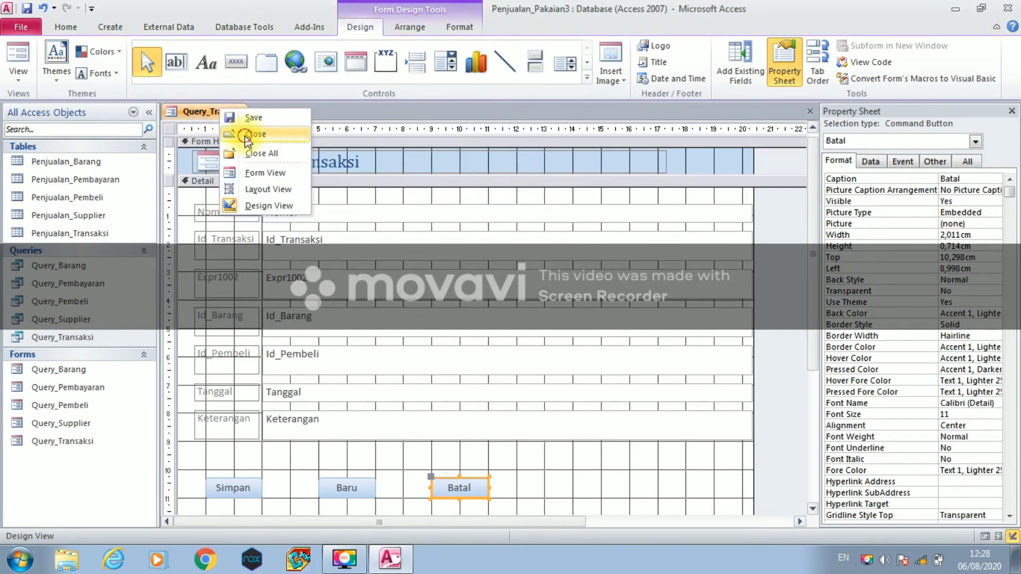
click(245, 135)
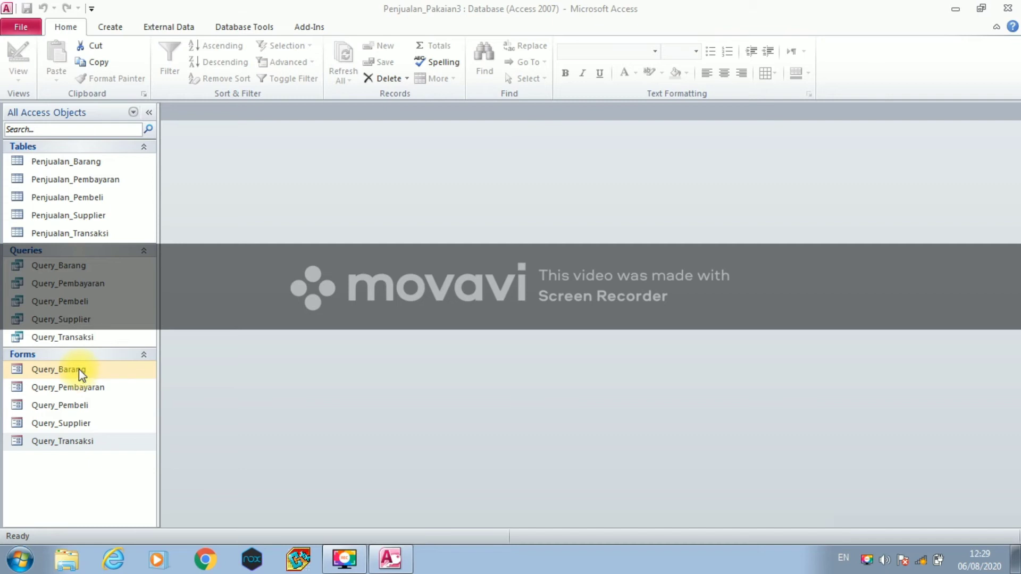
double_click(79, 369)
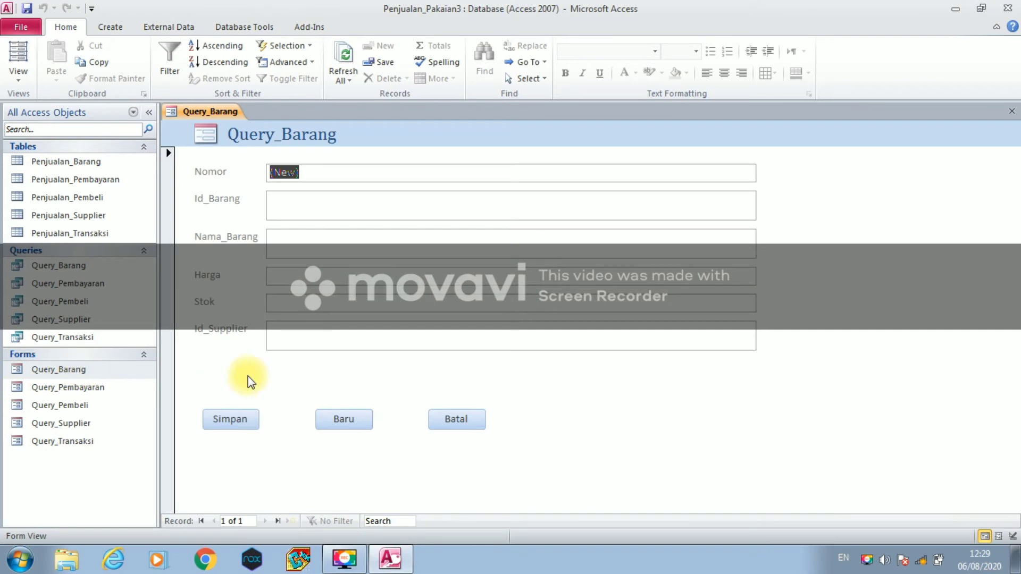
- Enter item code A01 and the name Jaket Hoodie in the Query_Barang form
click(289, 199)
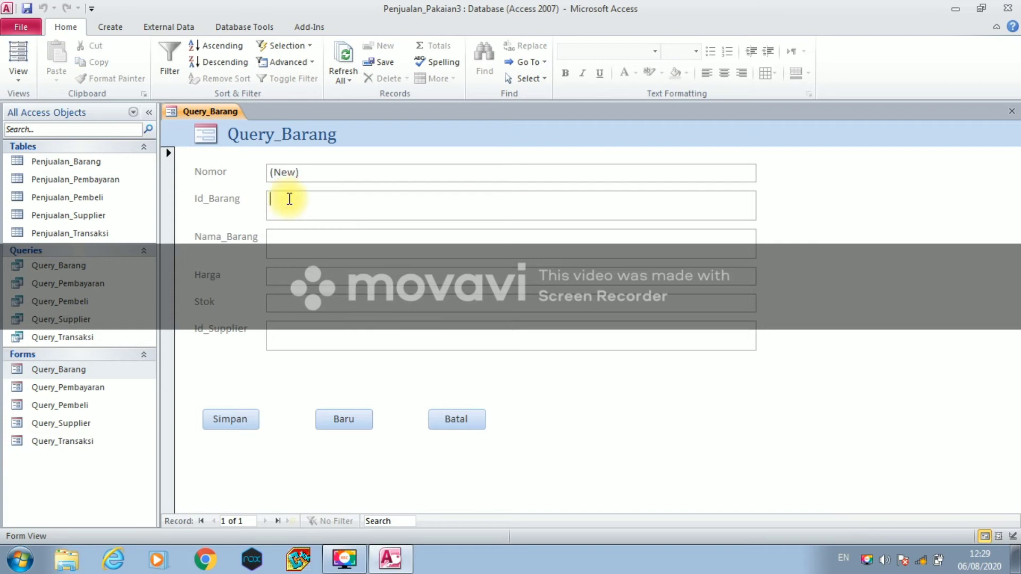
key(Caps_Lock)
text(A01)
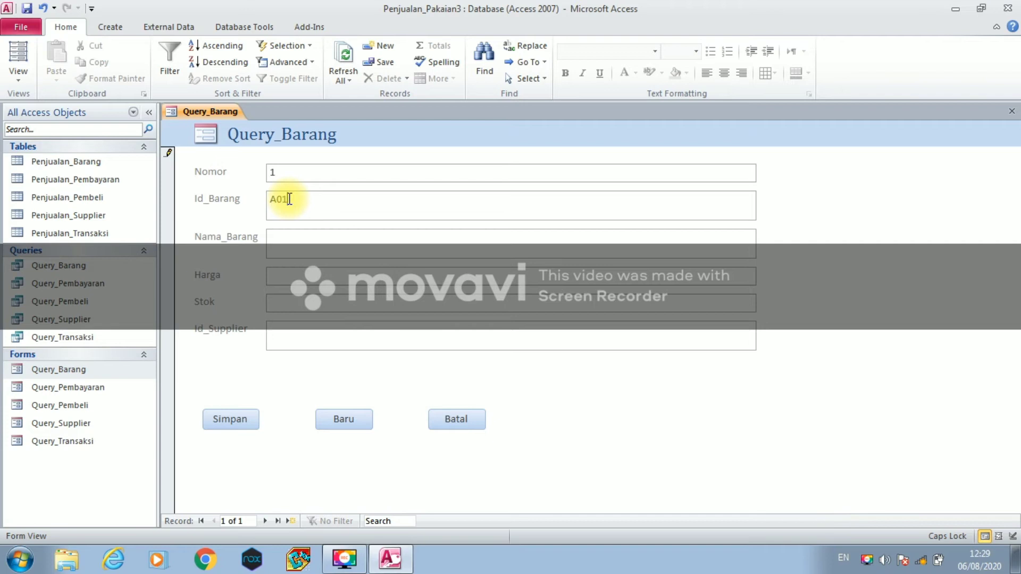
click(271, 251)
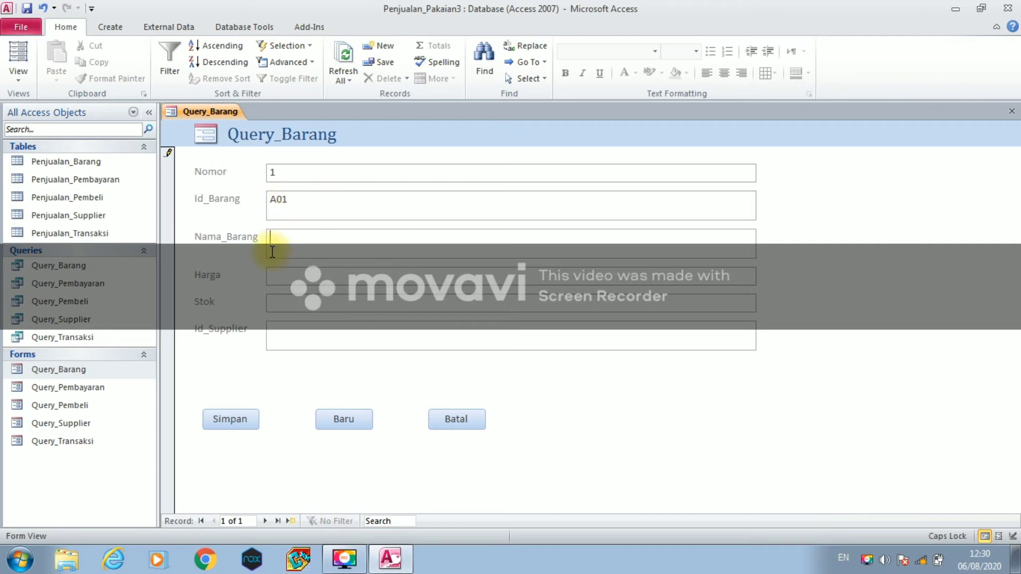
text(J)
key(Caps_Lock)
text(aket Hoodie)
- Fill in price 75000, stock 50 and supplier B102, then save the record with Simpan
click(283, 277)
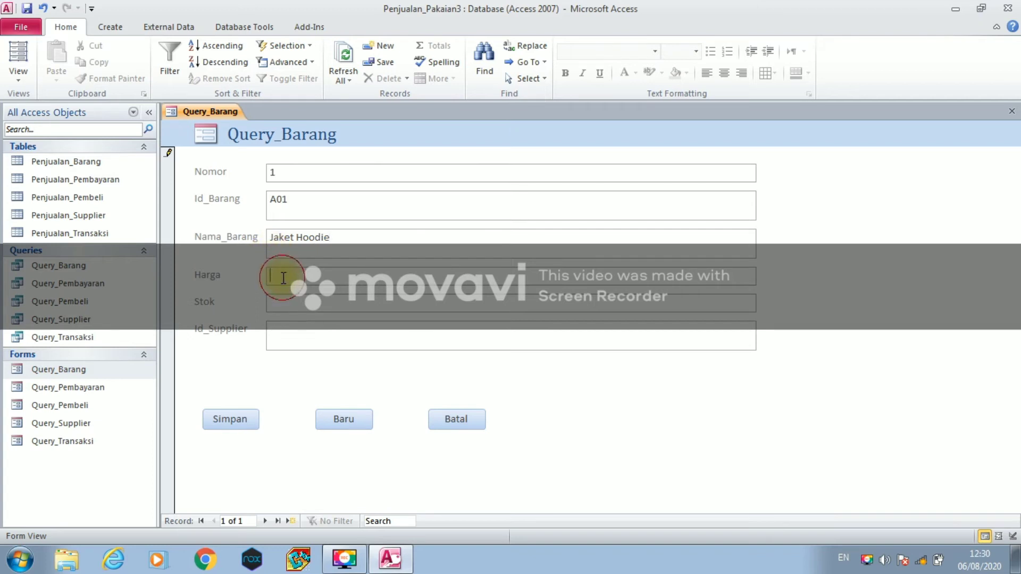
text(75000)
click(285, 306)
text(50)
click(282, 327)
key(Caps_Lock)
text(B01)
key(BackSpace)
text(02)
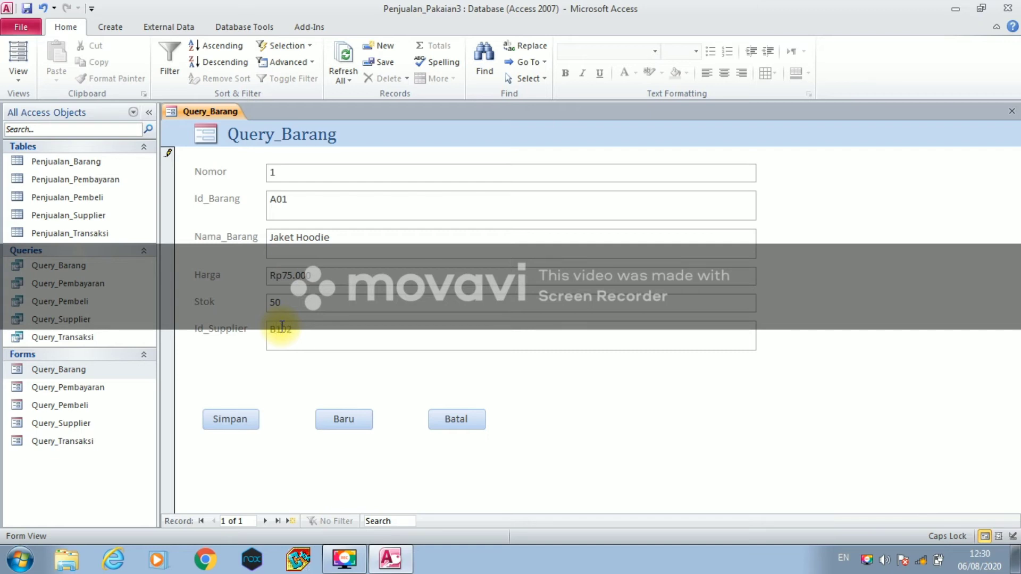
click(234, 418)
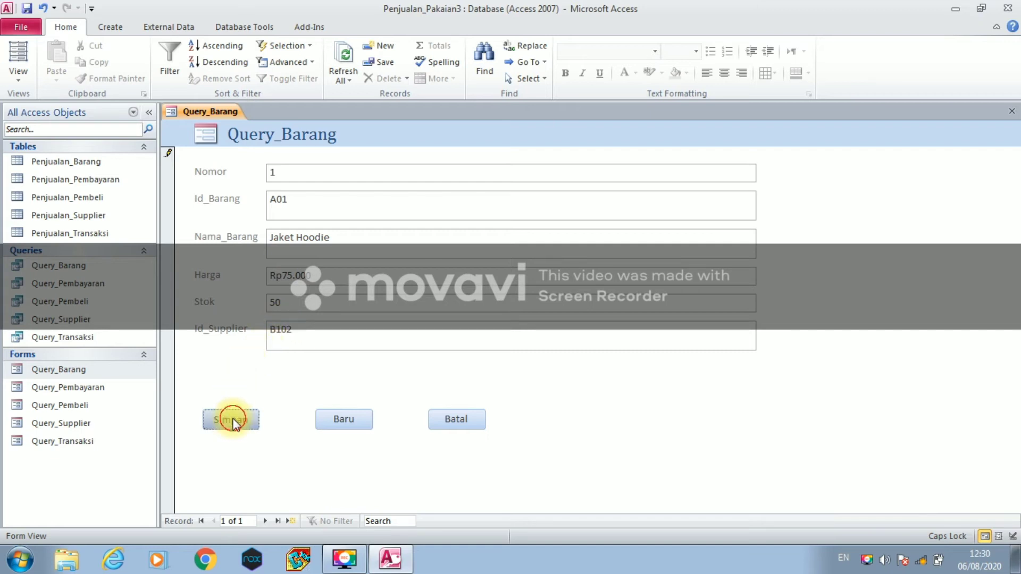
- Start a new record with item code A02 and the name Kerudung Jilbab
click(327, 423)
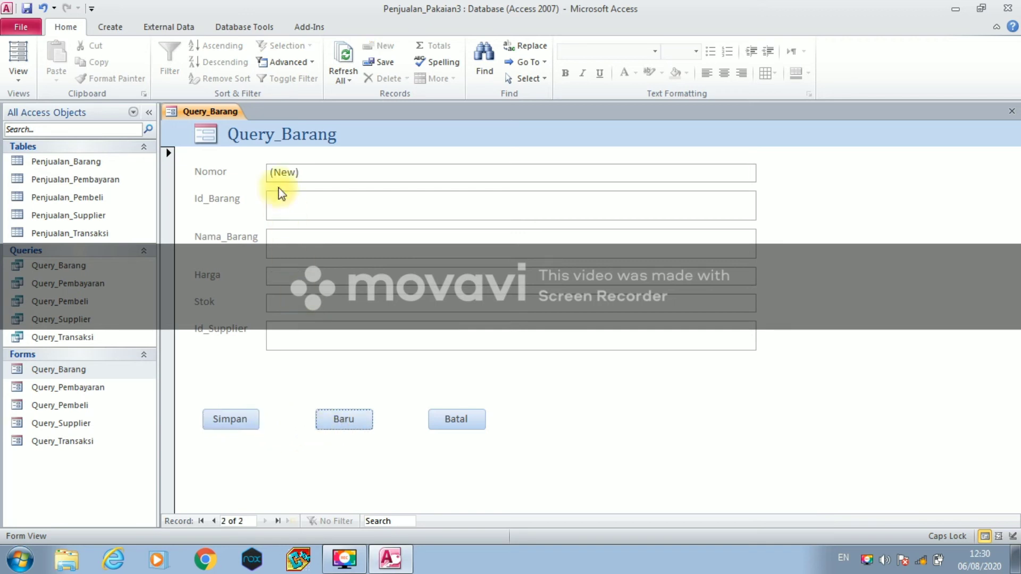
click(274, 208)
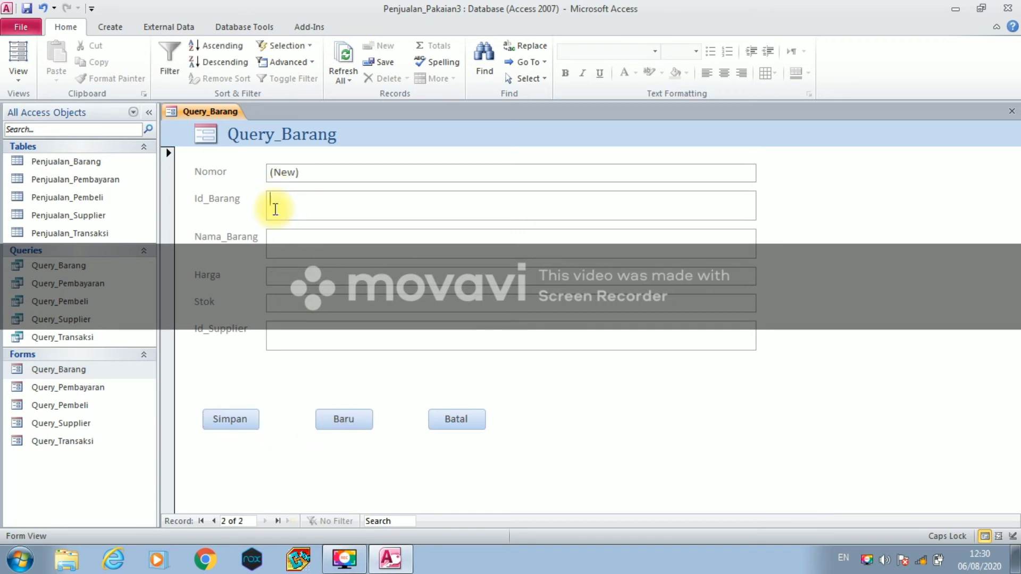
text(A02)
click(272, 237)
text(T)
key(Caps_Lock)
text(erudung)
key(Caps_Lock)
text(J)
key(Caps_Lock)
text(ilbab)
click(273, 238)
key(BackSpace)
text(K)
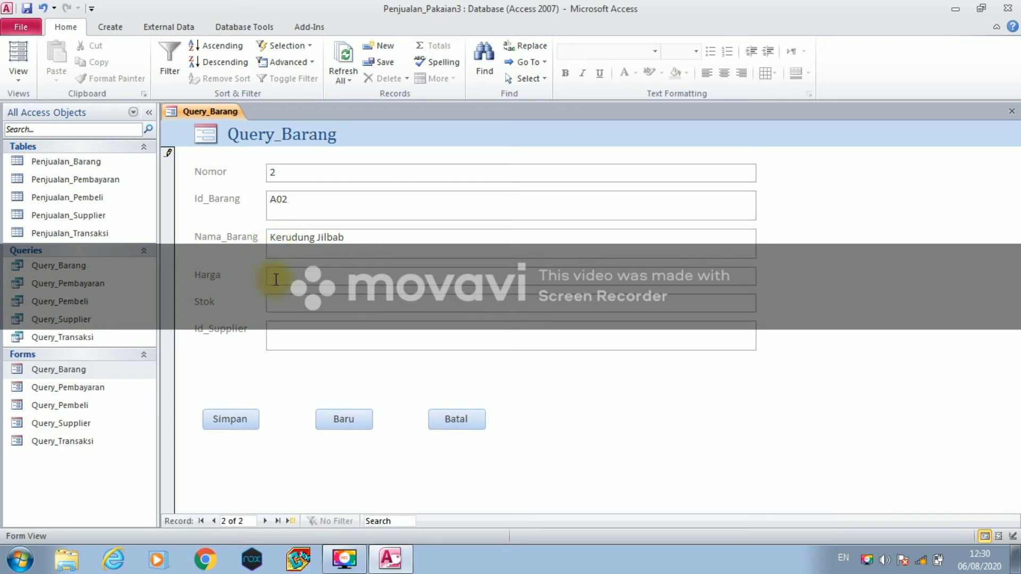
- Give item A02 price 25000, stock 50 and supplier B003, then save it
click(276, 279)
text(250000)
click(281, 296)
text(50)
click(279, 331)
key(Caps_Lock)
text(B003)
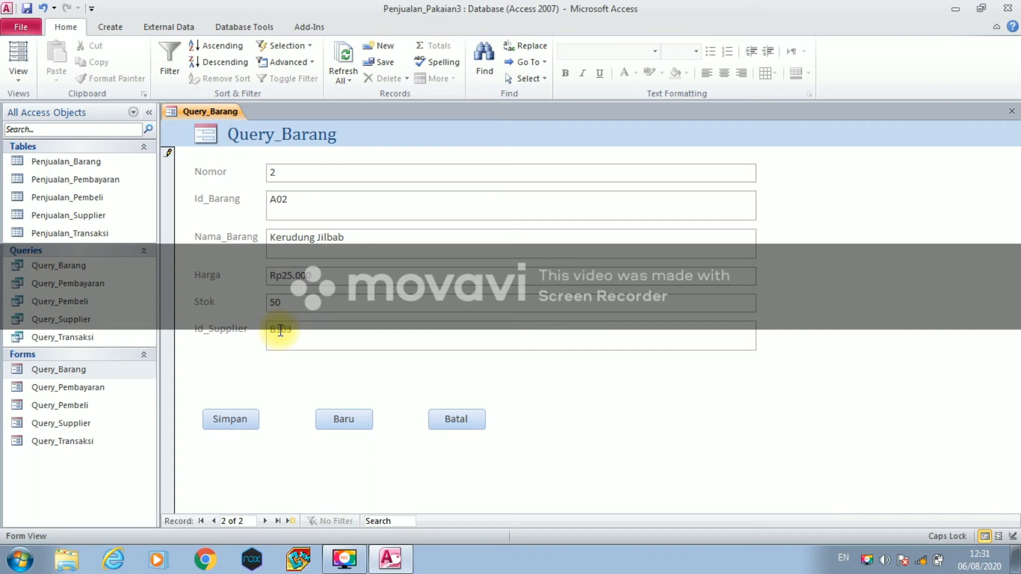
click(239, 414)
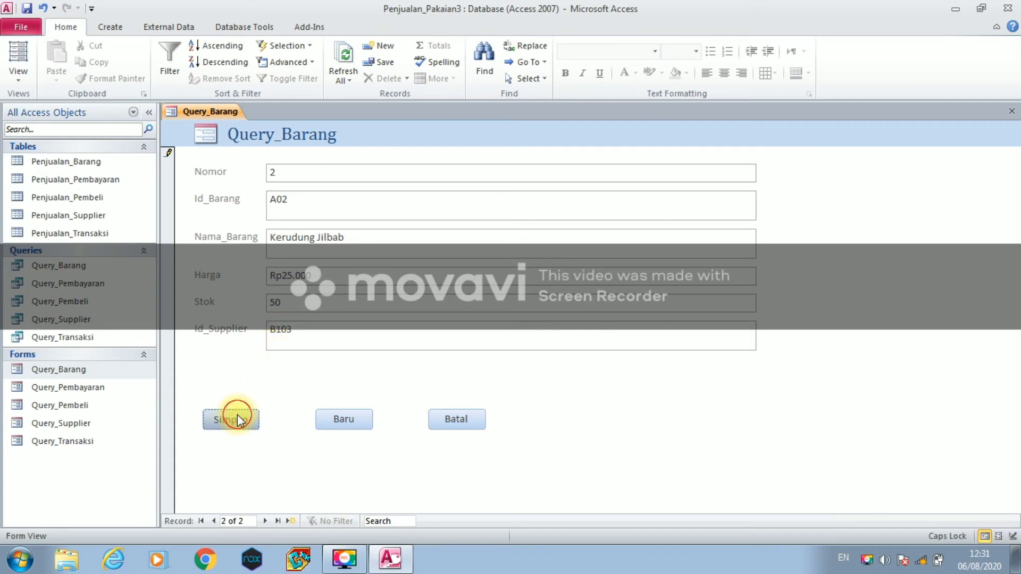
- Add and save item A03, Rok Plisket, price 50000, stock 50, supplier B104
click(335, 420)
click(280, 207)
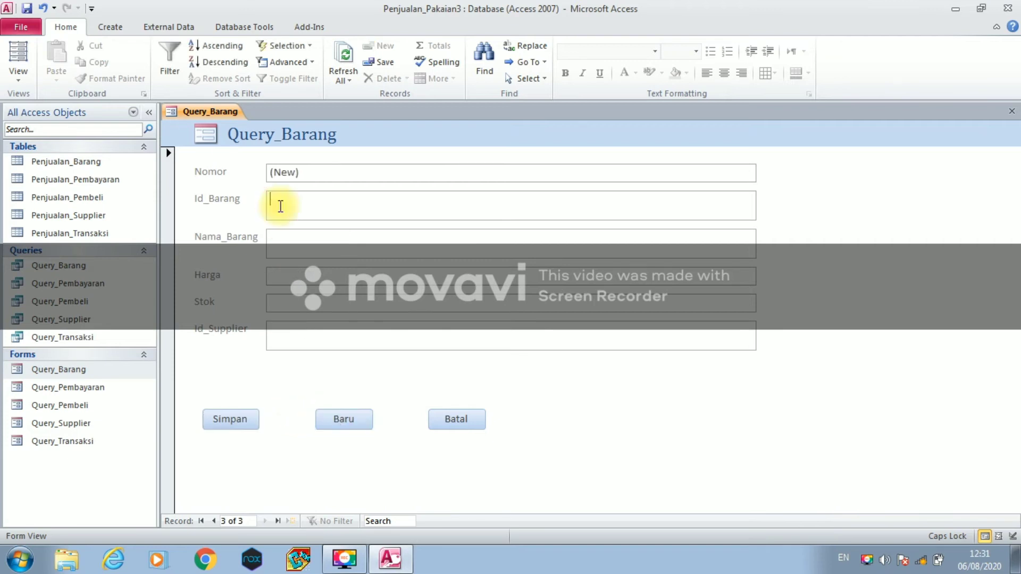
text(A03)
click(270, 238)
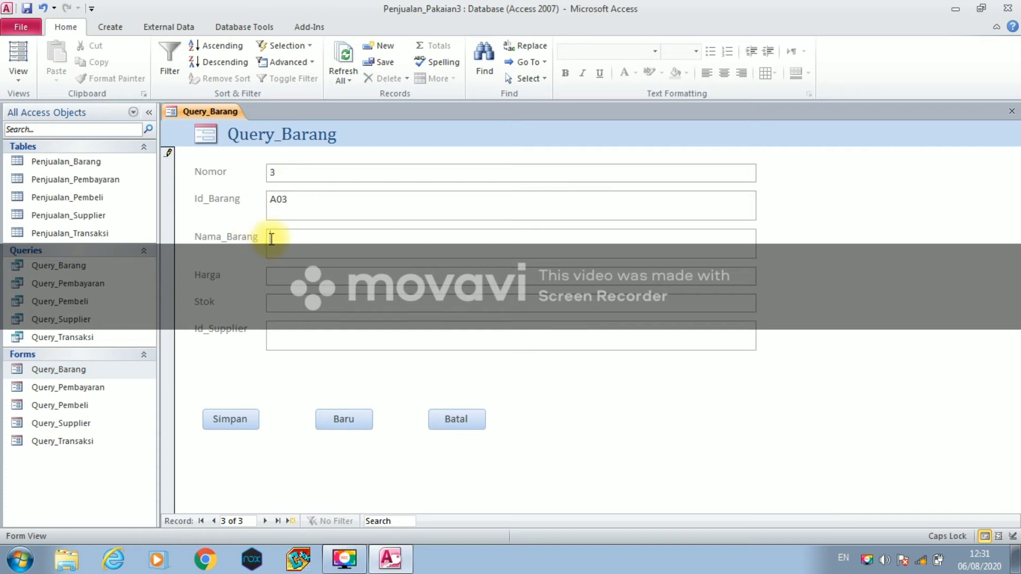
text(Rok P)
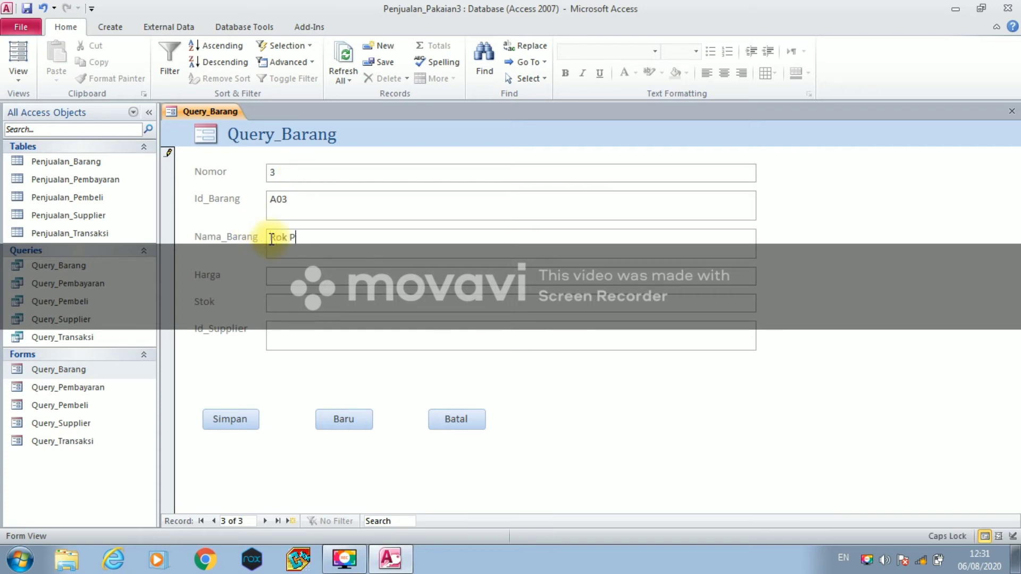
key(Caps_Lock)
text(lisket)
click(282, 280)
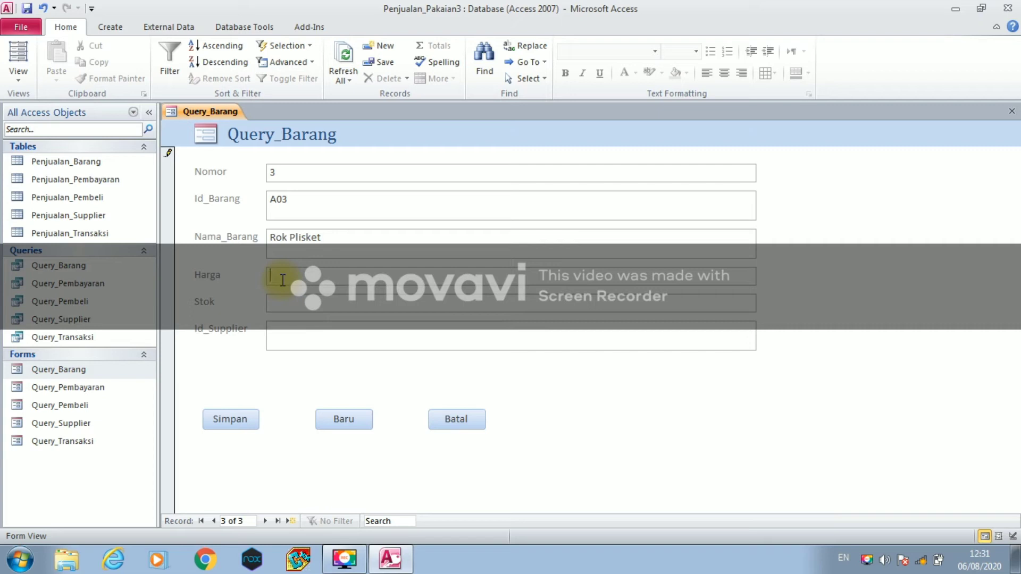
text(50000)
click(280, 306)
text(50)
click(291, 325)
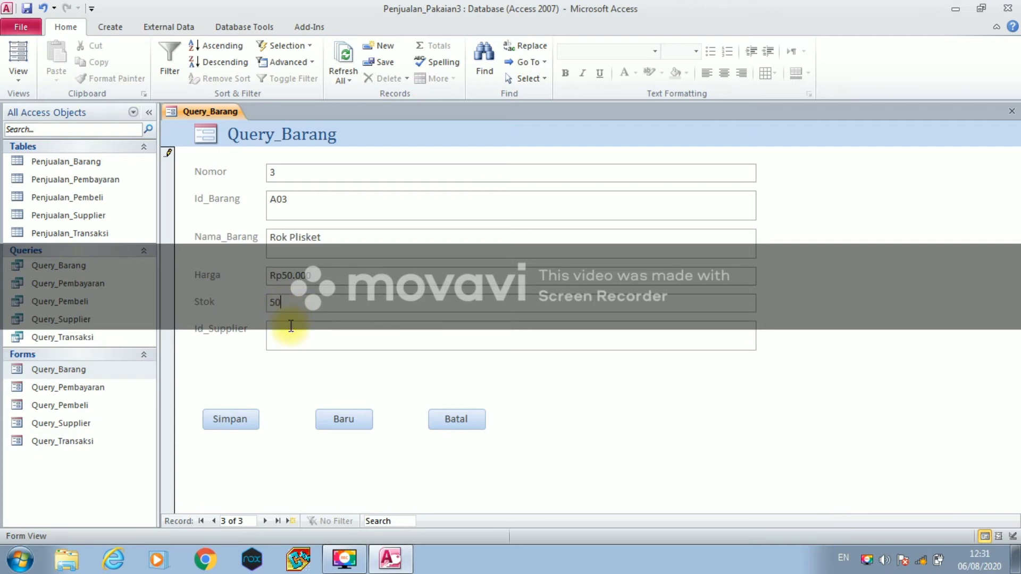
key(Caps_Lock)
text(B104)
click(230, 421)
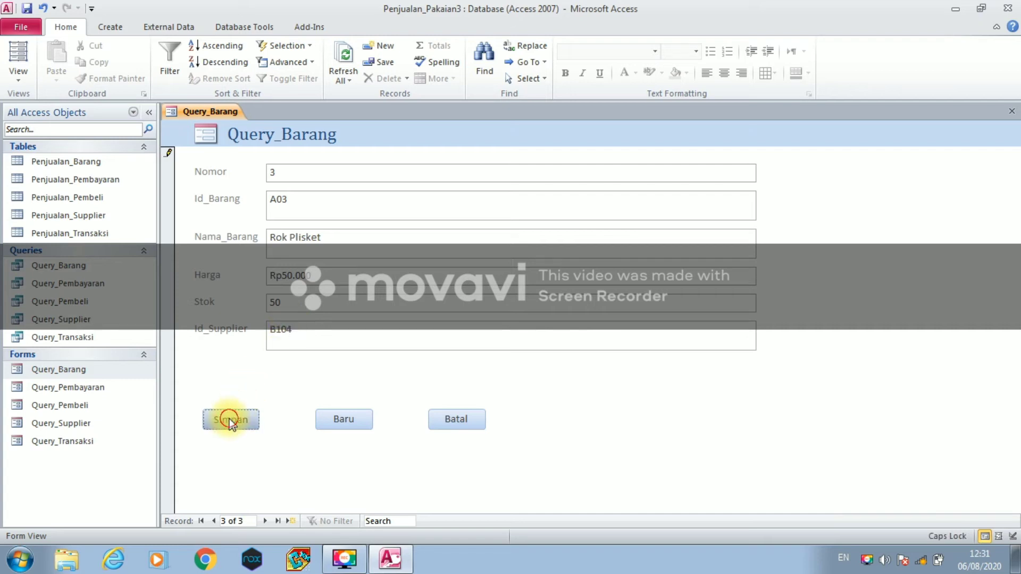
- Add and save item A04, Hijab Pasmina, price 35000, stock 50, supplier B015
click(326, 422)
click(271, 203)
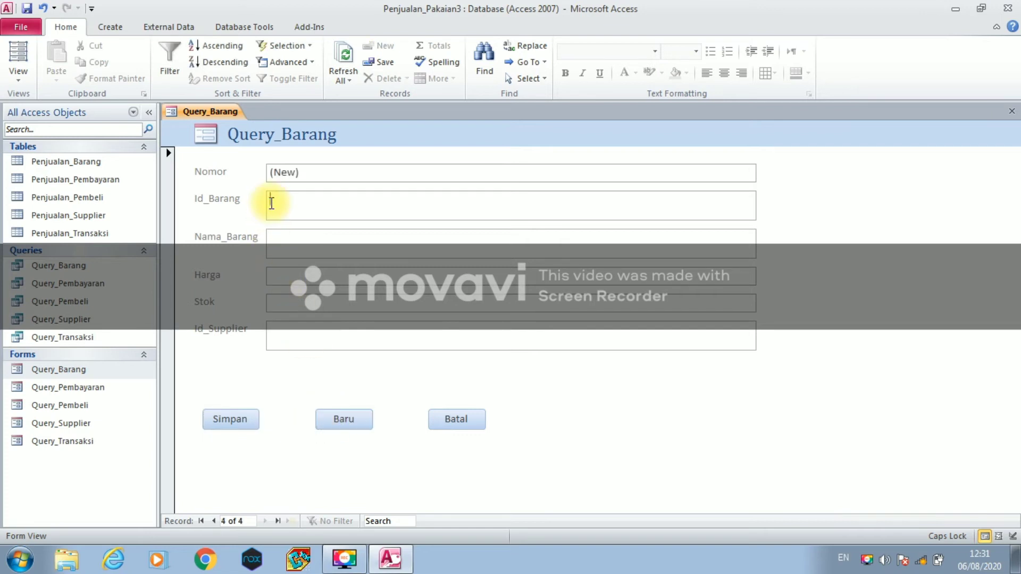
text(A04)
click(298, 239)
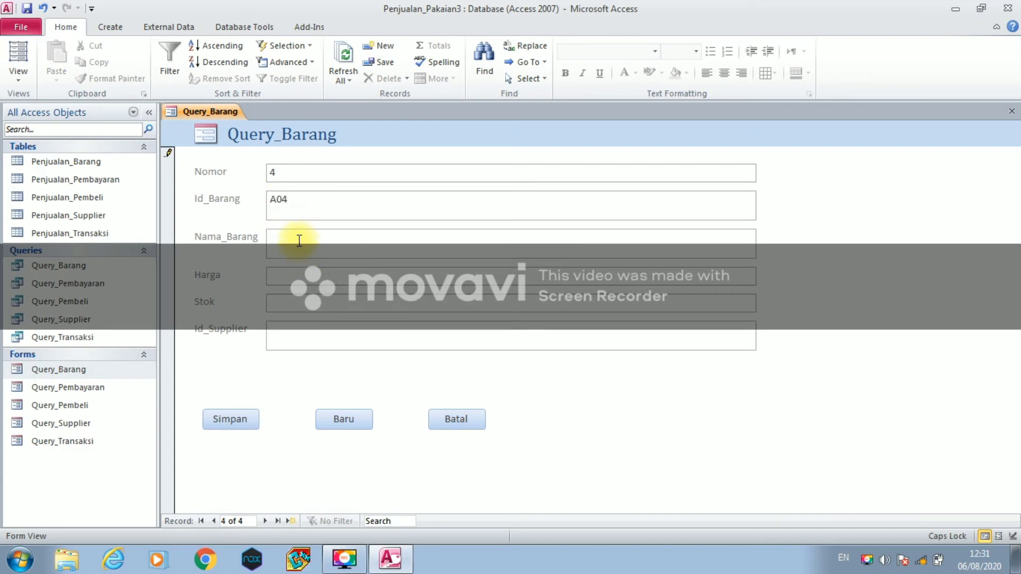
text(Hijab Pasmina)
click(297, 274)
text(35)
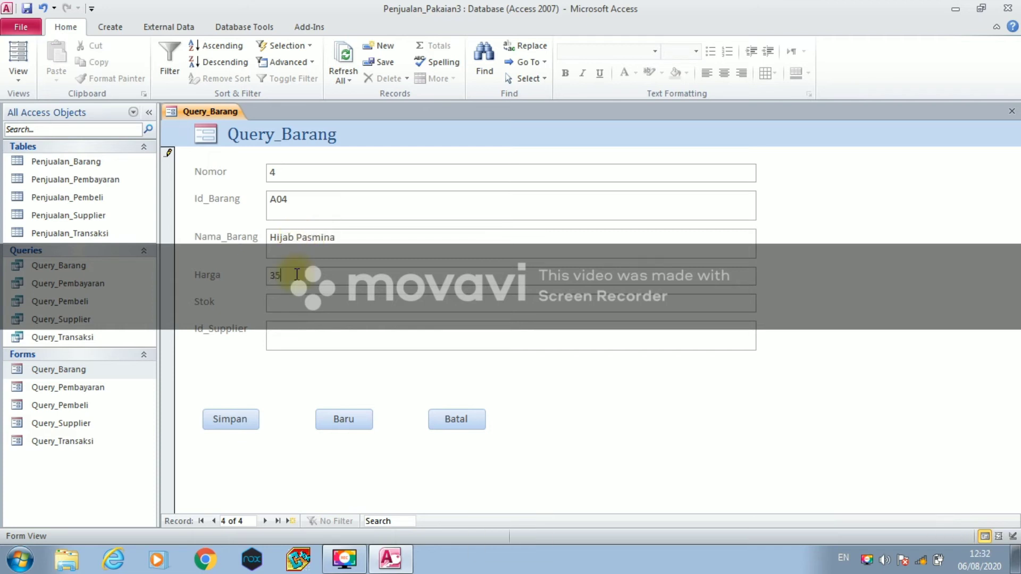
text(000)
click(282, 304)
text(50)
click(281, 329)
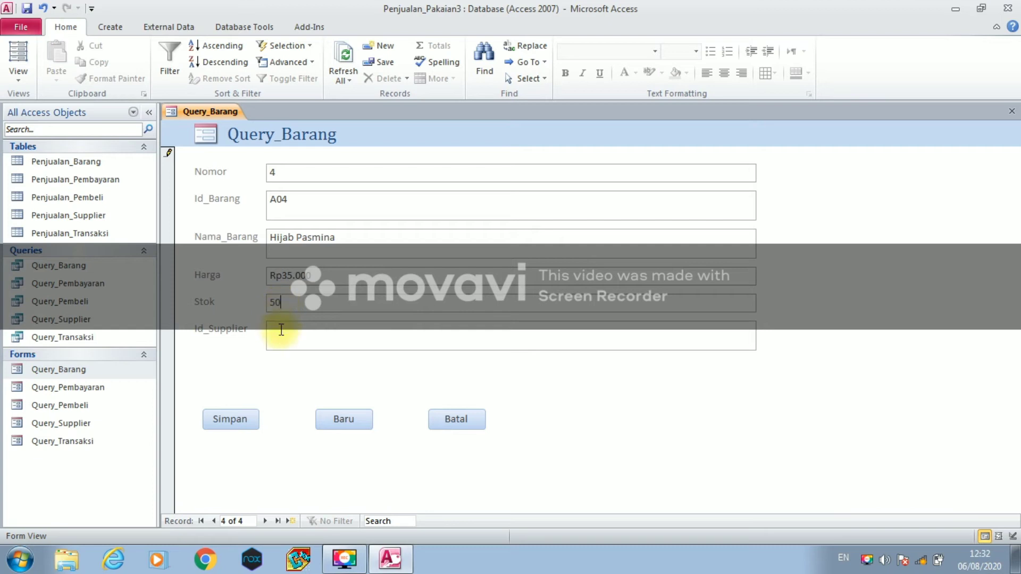
key(Caps_Lock)
text(B015)
click(234, 418)
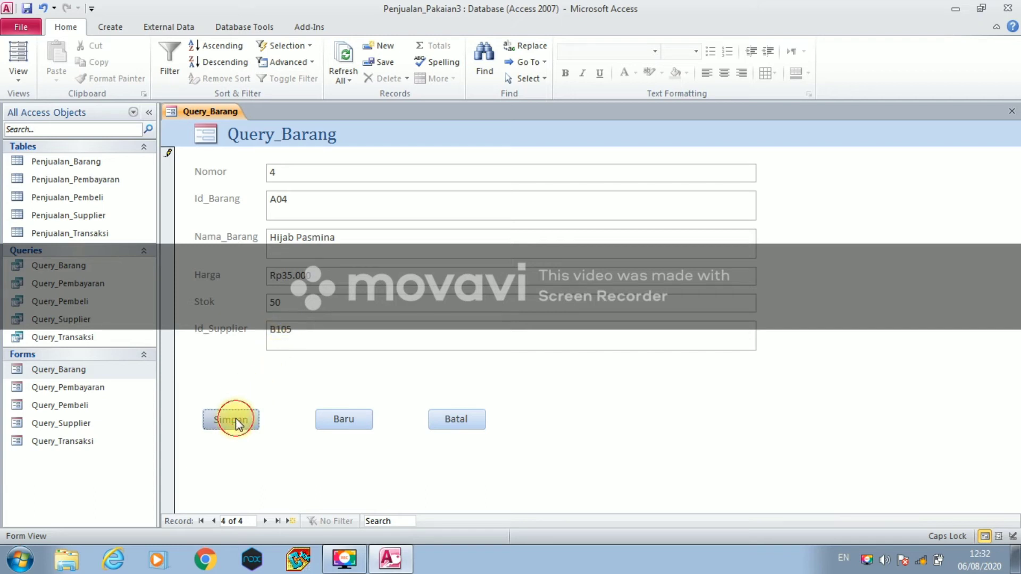
- Start a new record with item code A05 and the name Celana Baggy Pants
click(335, 419)
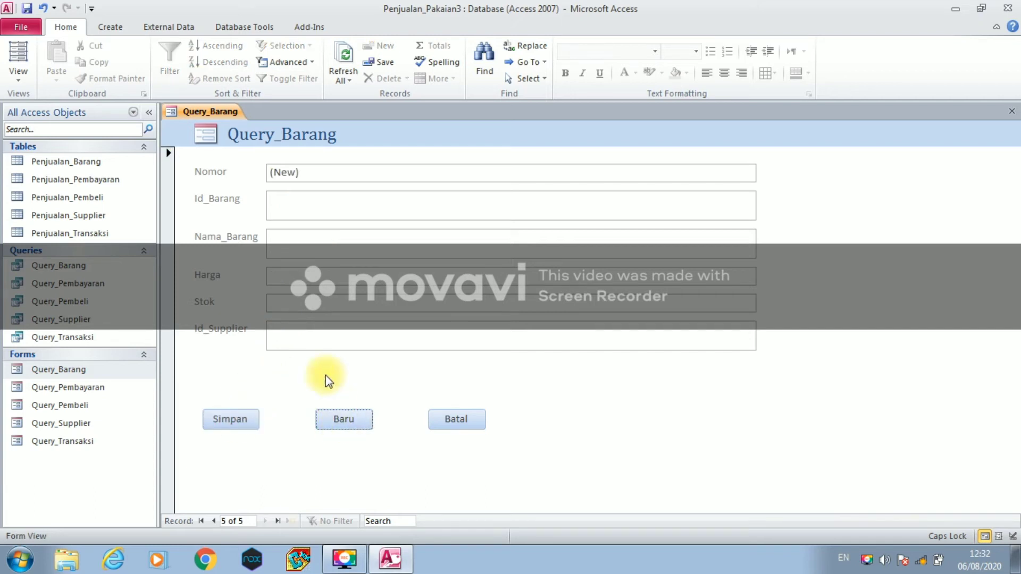
click(280, 201)
text(A05)
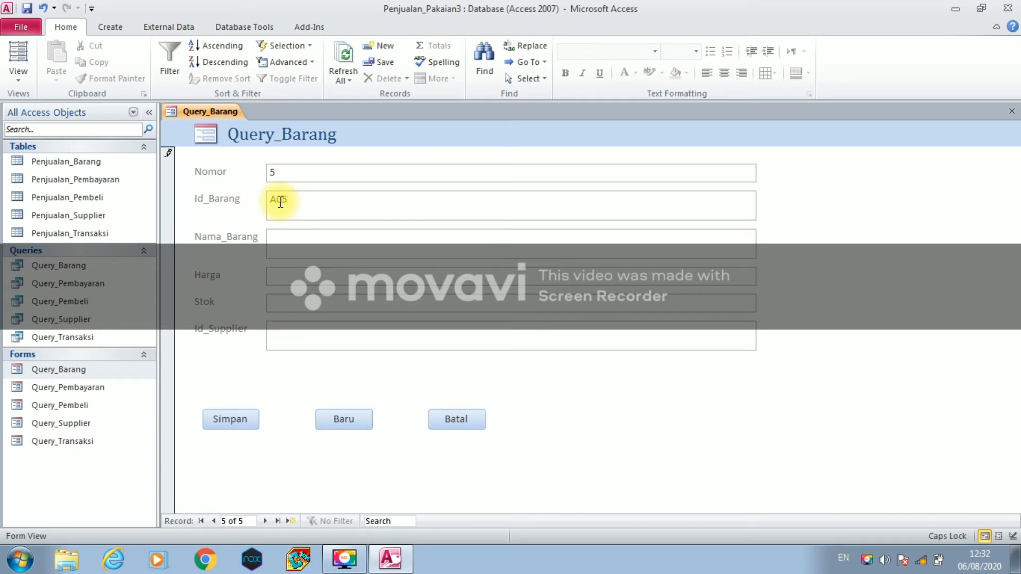
click(278, 240)
text(Celana )
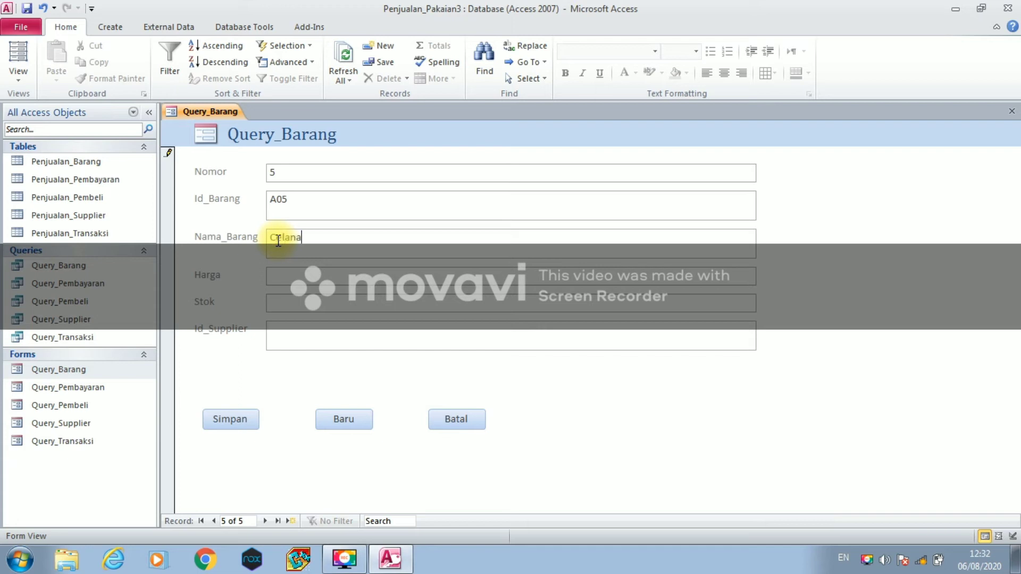
text(B)
key(Caps_Lock)
text(aggy)
key(Caps_Lock)
text(P)
key(Caps_Lock)
text(ants)
- Give item A05 price 80000, stock 50 and supplier B106, then save it
click(278, 276)
text(80000)
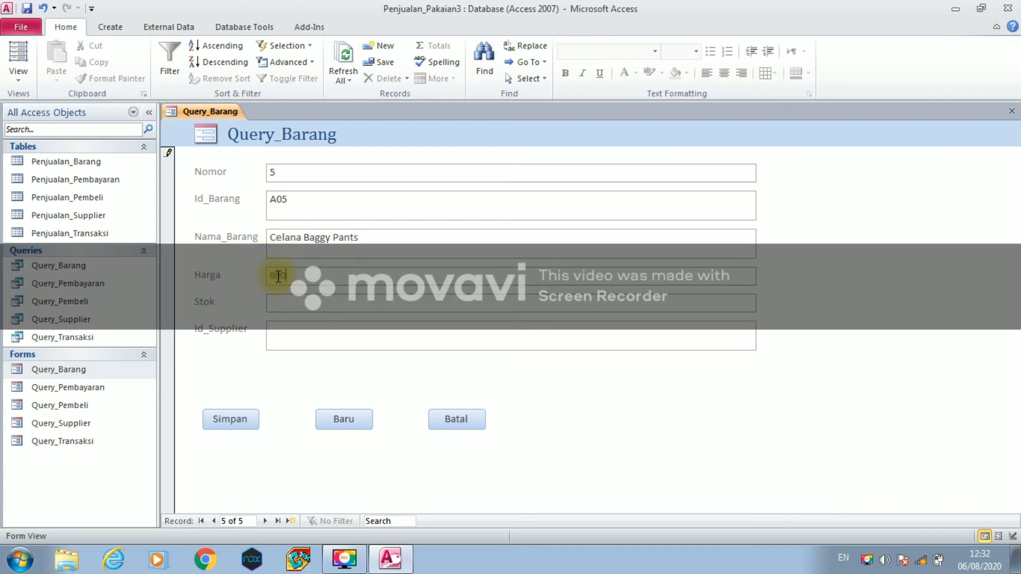
click(274, 299)
text(50)
click(276, 335)
key(Caps_Lock)
text(B106)
click(240, 414)
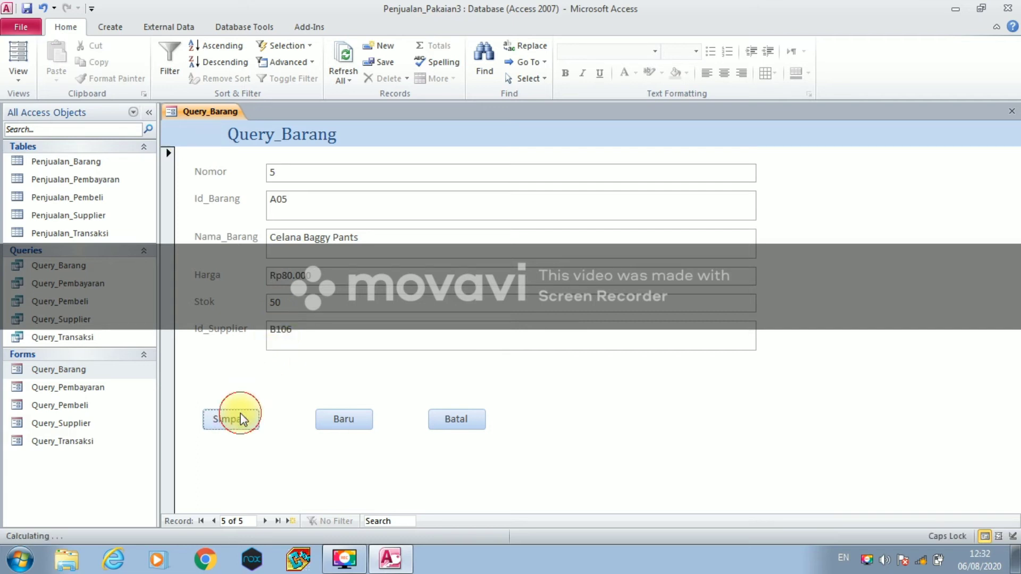
- Save and close the Query_Barang form
right_click(205, 111)
click(209, 113)
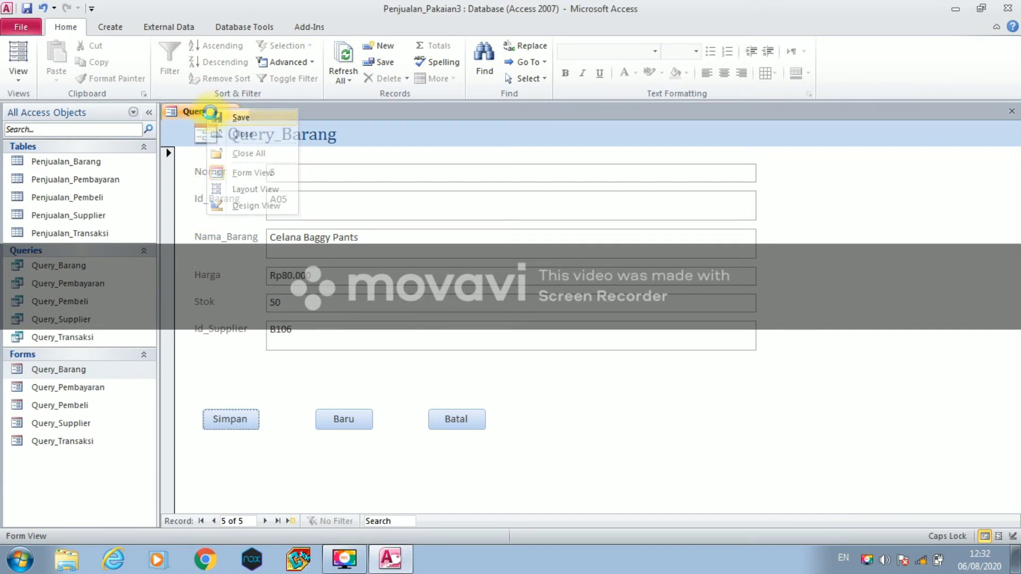
right_click(209, 113)
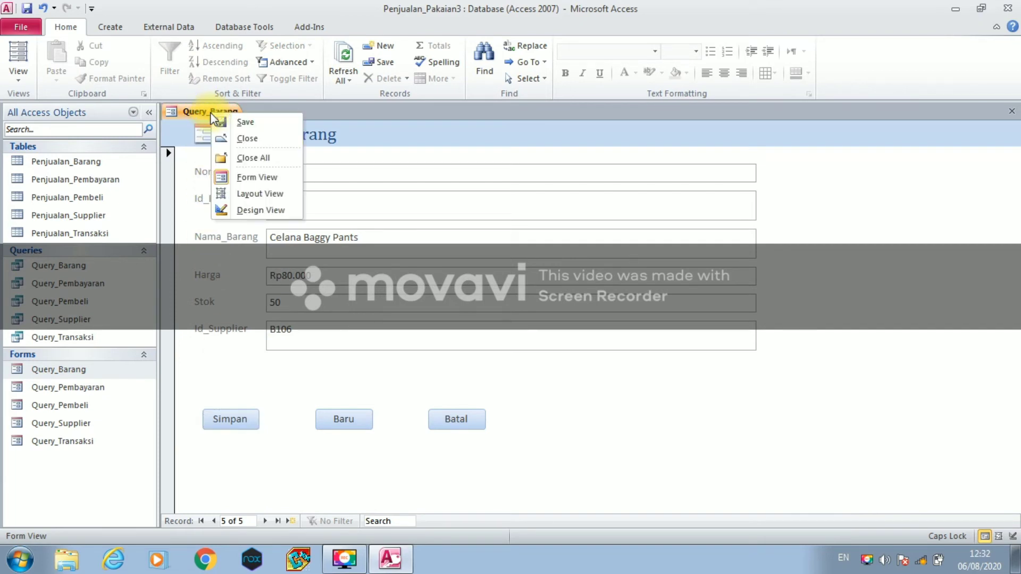
click(221, 140)
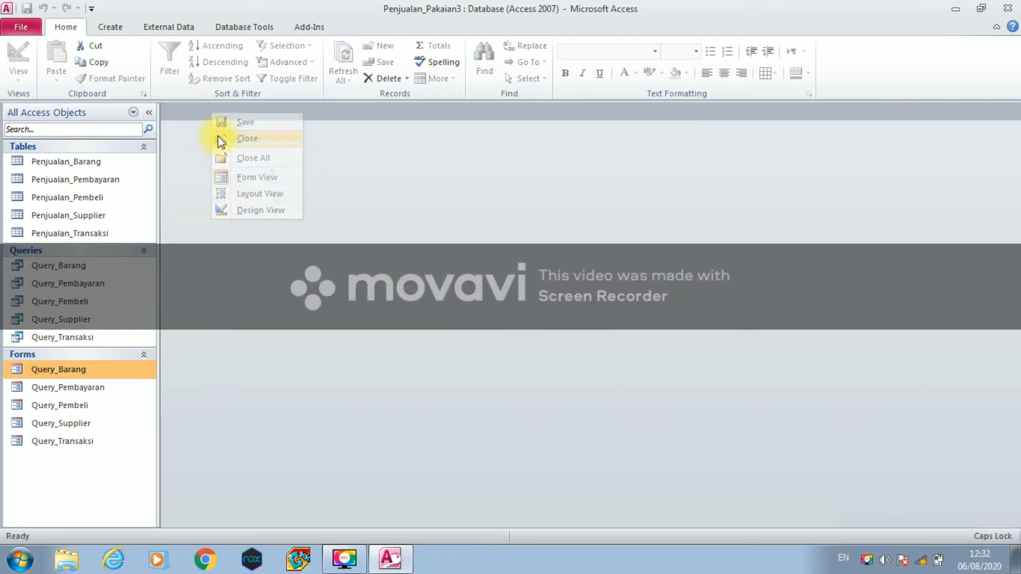
- In the Query_Pembayaran form, enter payment ID B102, date 01-01-2020 and total 750000
double_click(109, 388)
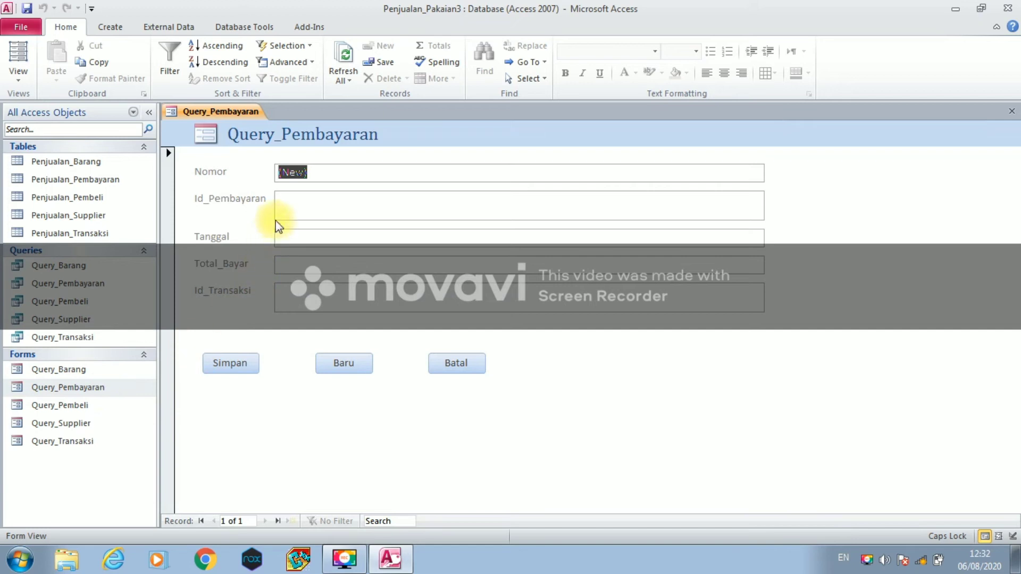
click(284, 200)
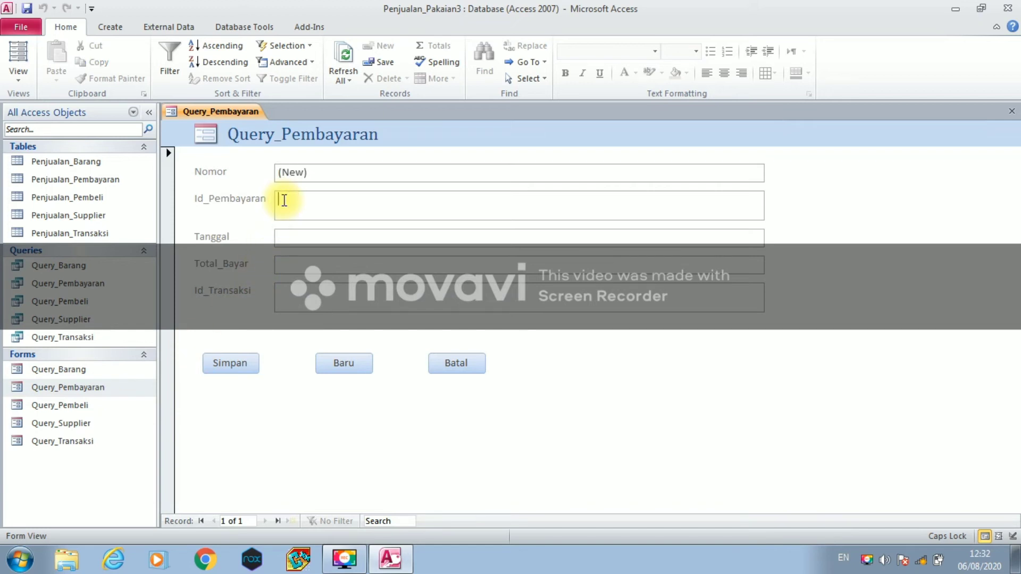
text(B102)
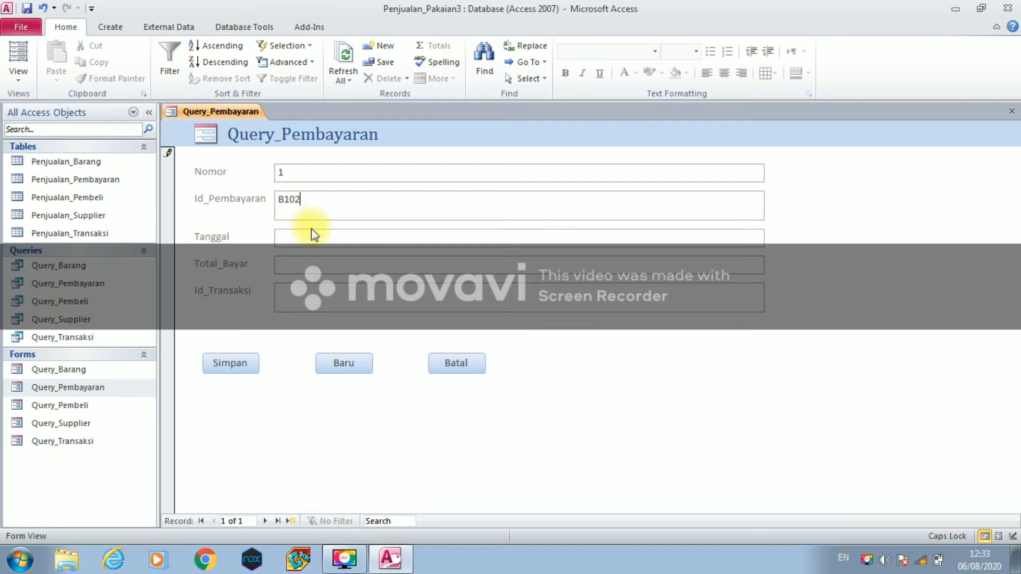
click(296, 238)
text(01-01-2020)
click(318, 270)
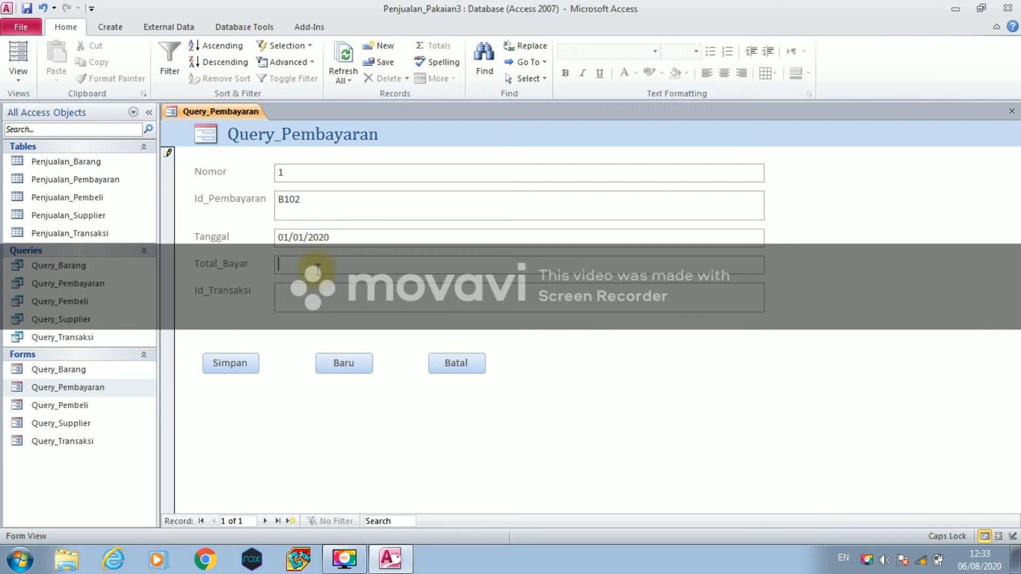
click(317, 268)
text(750000)
- Set transaction ID D1, change the payment ID to J10, and save the record
click(304, 290)
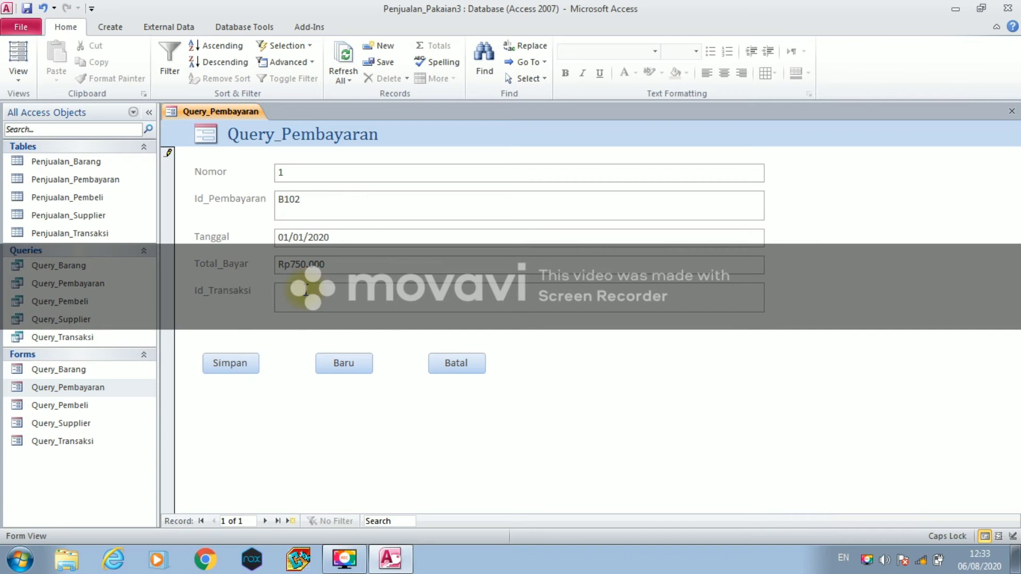
text(D1)
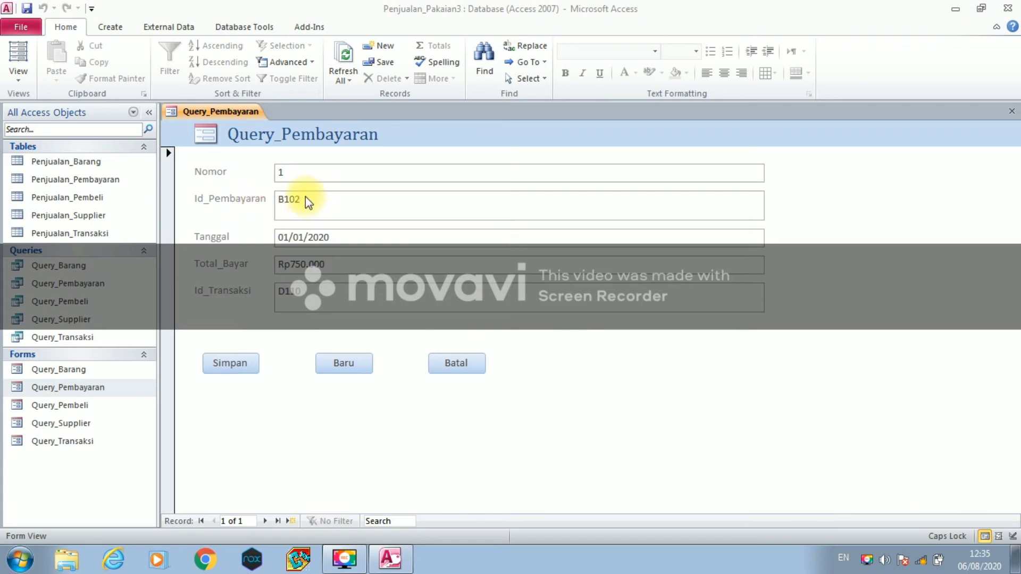
click(305, 196)
key(BackSpace)
key(BackSpace)
key(BackSpace)
key(BackSpace)
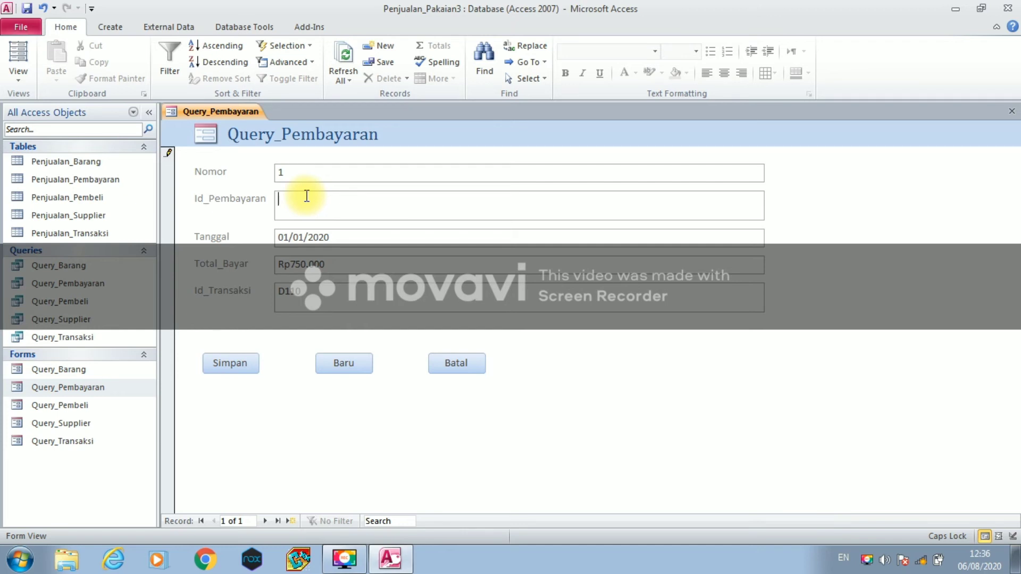
text(J10)
click(230, 369)
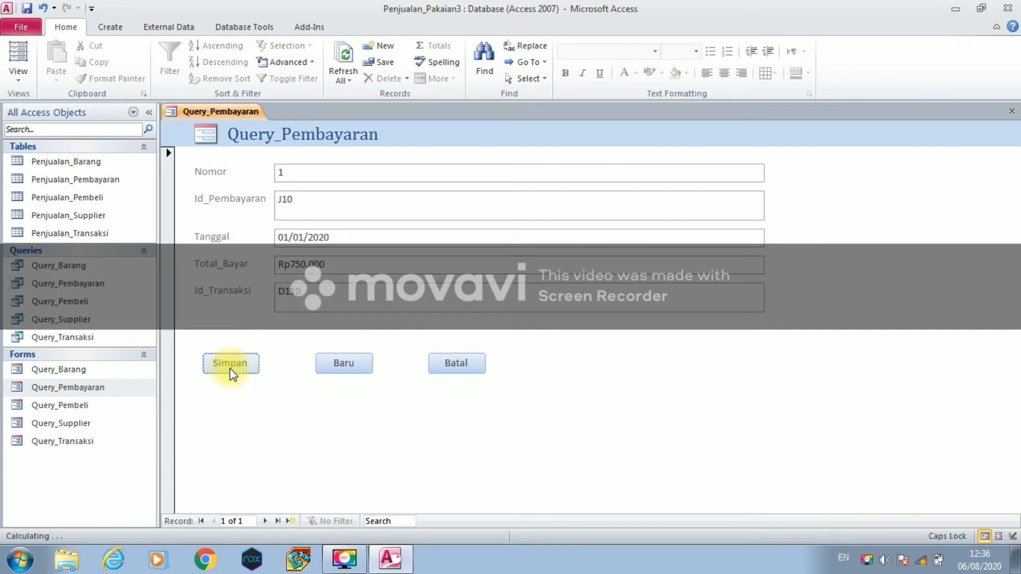
- Add and save payment J11 dated 02-01-2020, total 125000, transaction D11
click(345, 365)
click(292, 205)
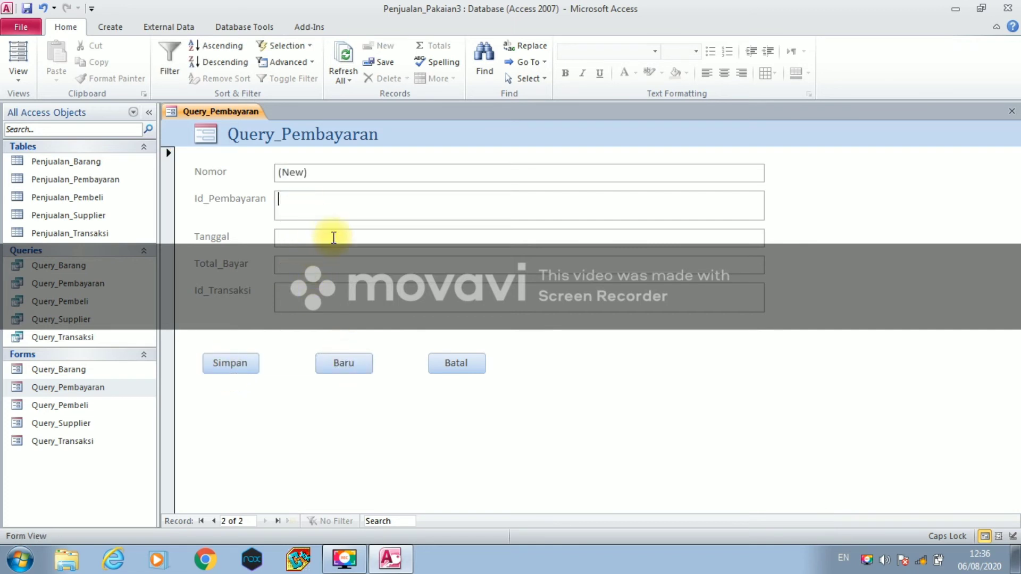
text(J11)
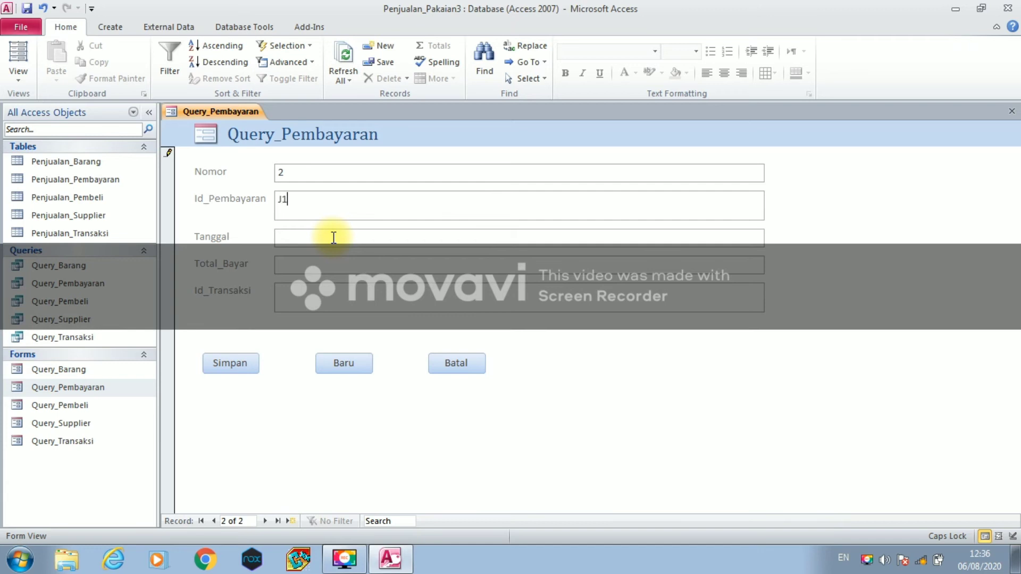
click(319, 238)
text(02-01-29)
key(BackSpace)
text(020)
click(296, 263)
text(125000)
click(312, 298)
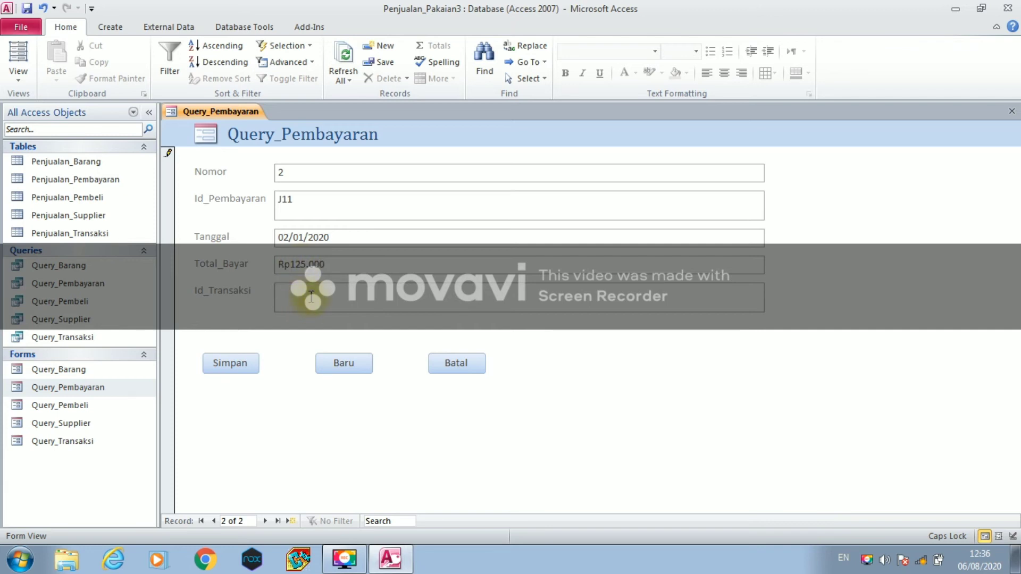
text(D11)
click(238, 365)
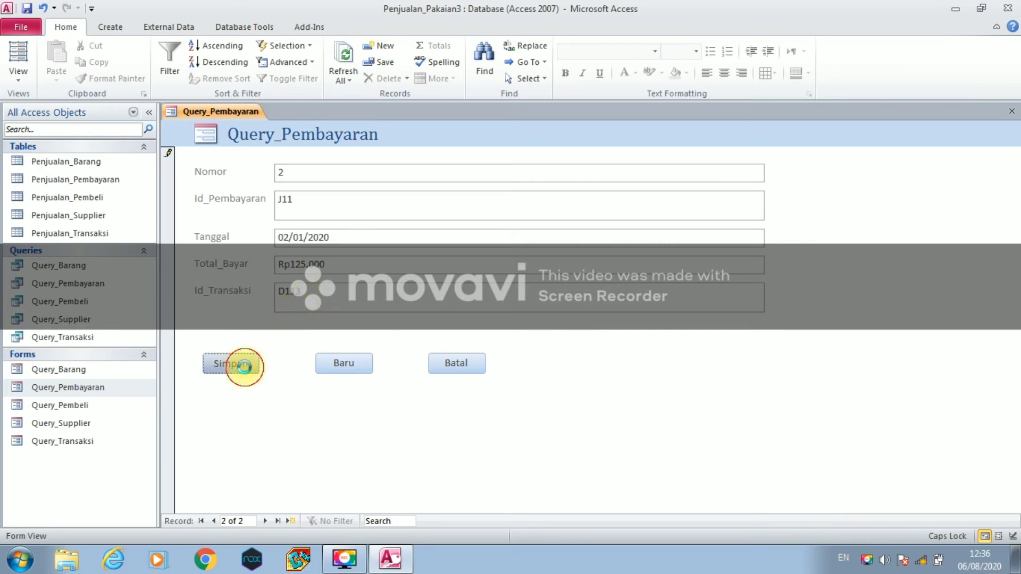
- Add and save payment J12 dated 03-01-2020, total 350.000, transaction D1
click(335, 369)
click(284, 202)
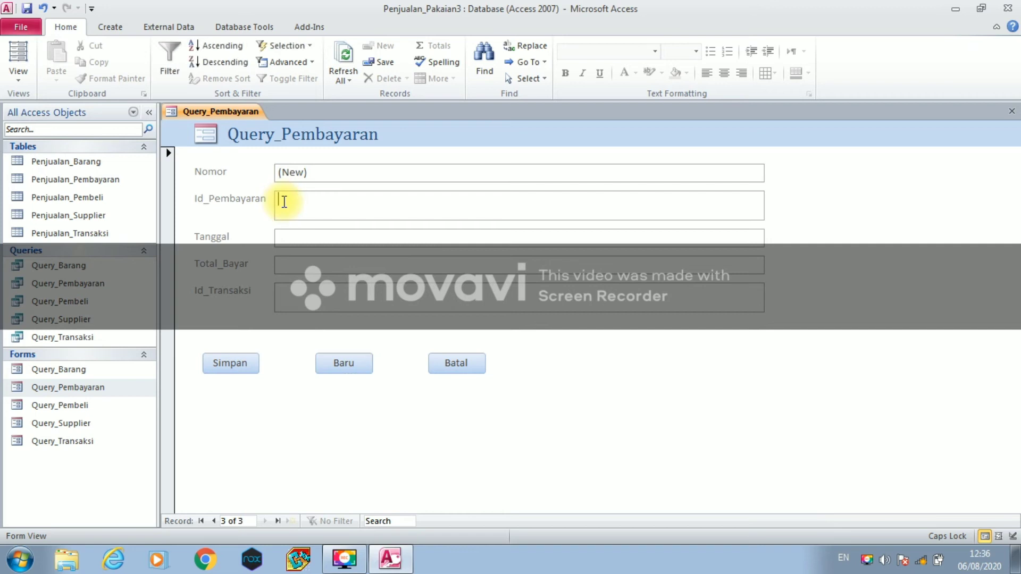
text(JP2)
click(292, 233)
text(0)
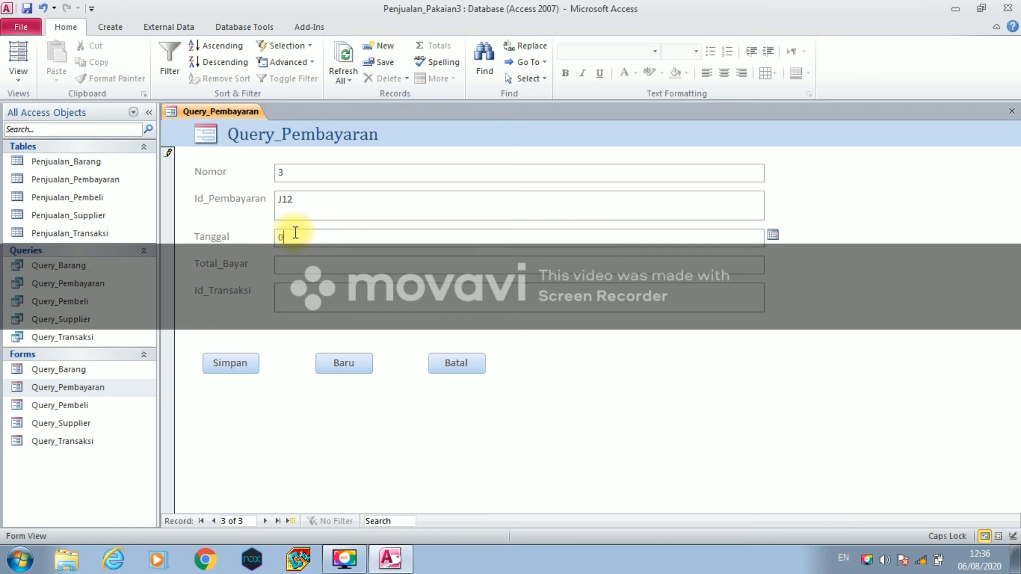
text(3-01-2020)
click(306, 265)
text(350.000)
click(290, 296)
text(D12)
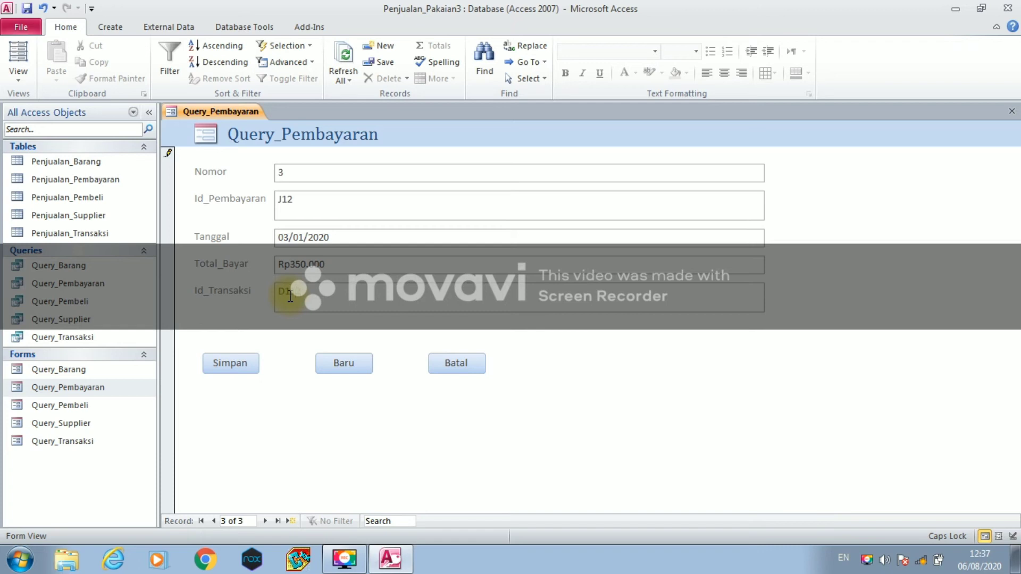
click(235, 358)
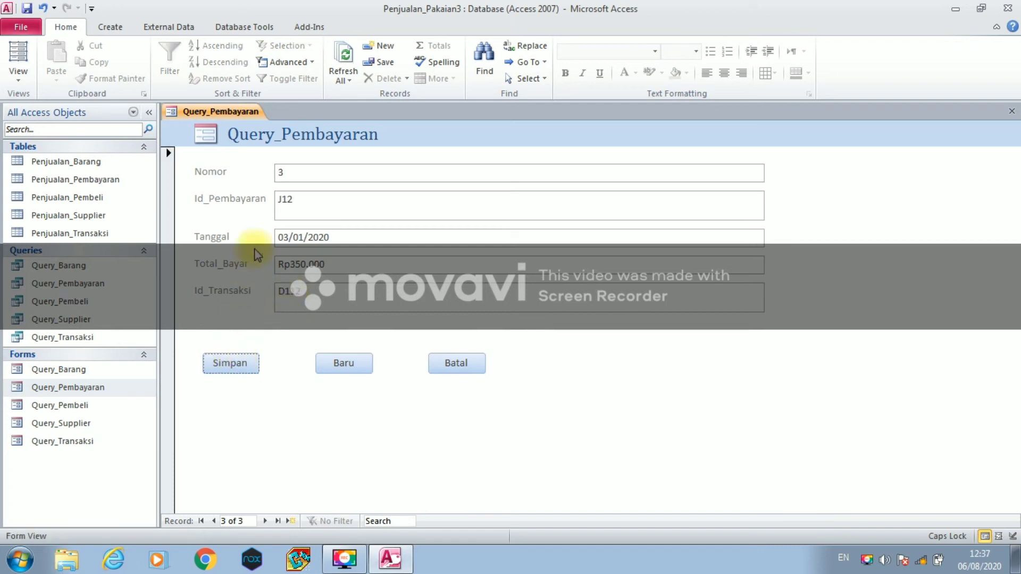
- Enter and save payment record 4 dated 04/01/2020, total 105000, transaction ID D1
click(318, 358)
click(280, 202)
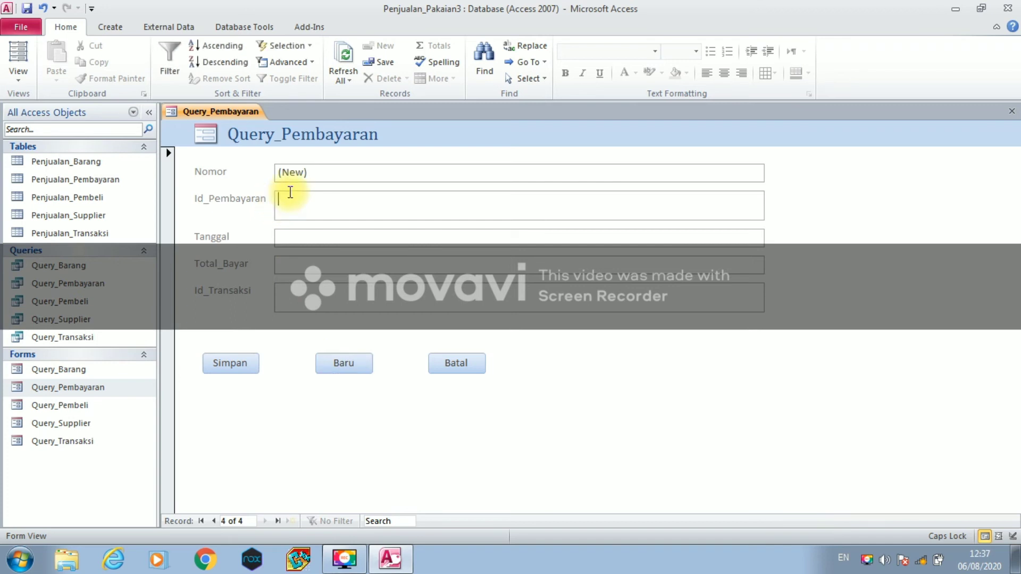
text(J15)
click(300, 230)
text(04-1)
key(BackSpace)
text(01-2020)
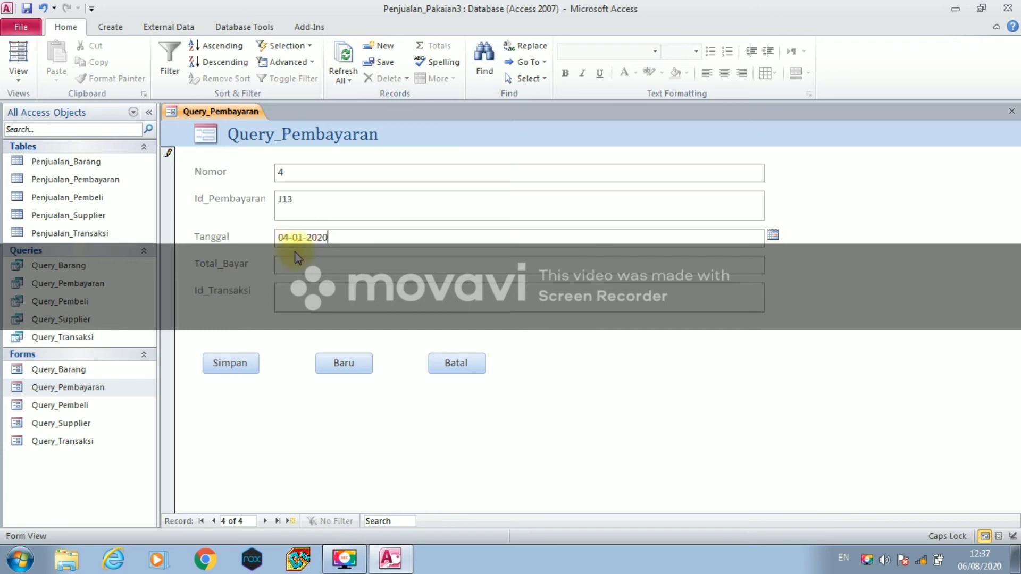
click(298, 268)
text(105000)
click(296, 301)
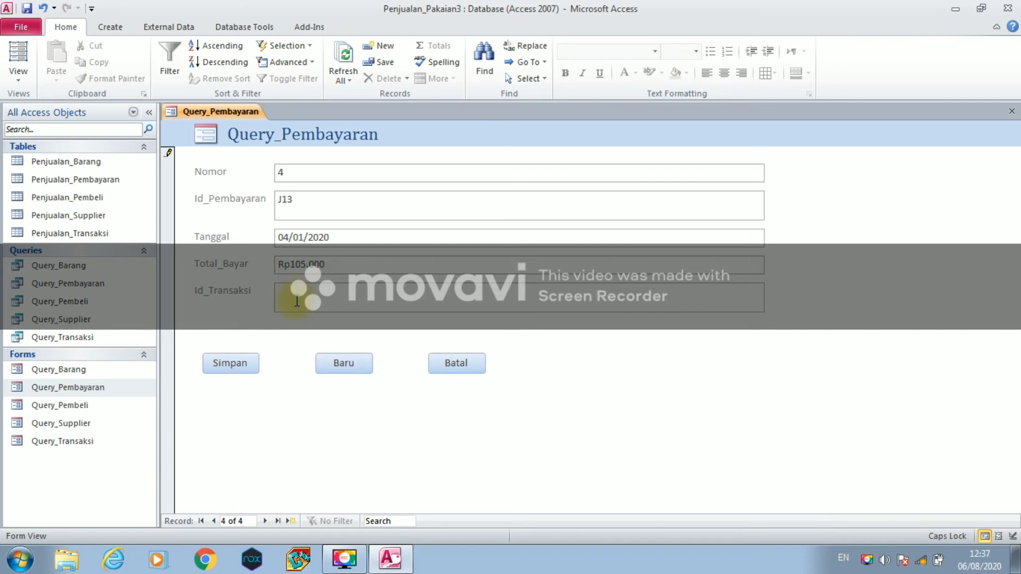
text(D11)
click(222, 367)
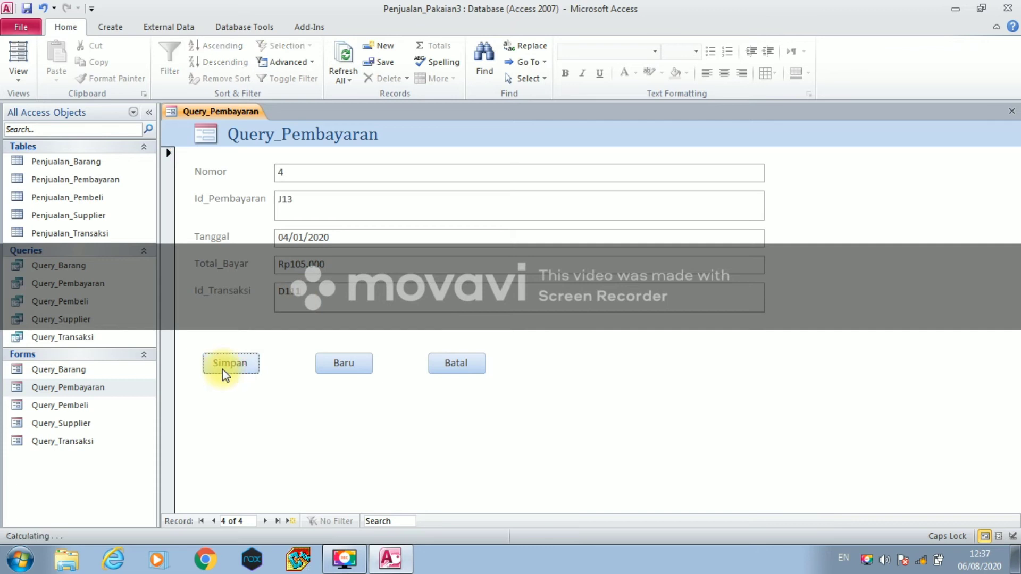
- Enter and save payment record 5: ID J14, total 1200000, transaction ID D14
click(334, 364)
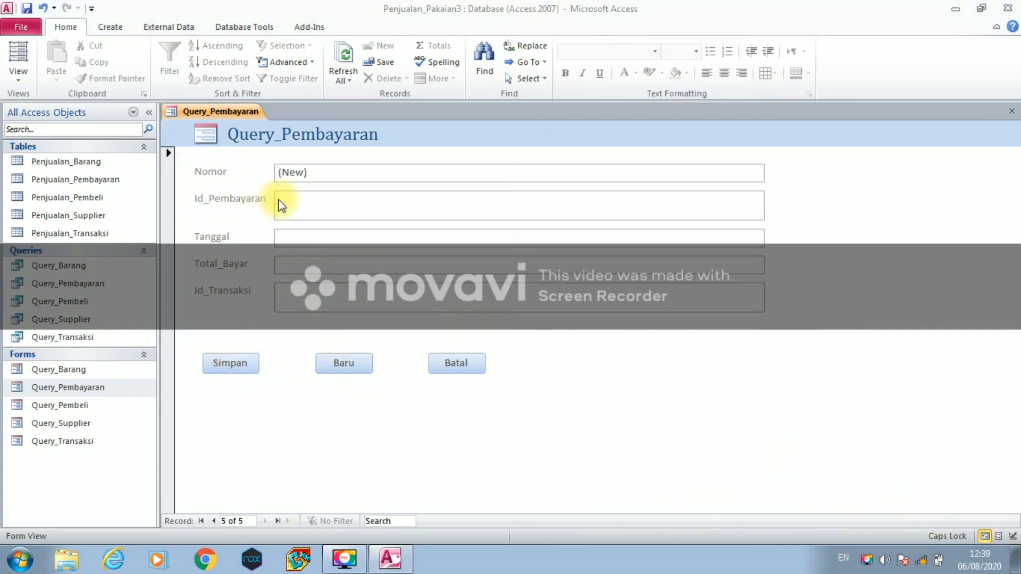
click(281, 198)
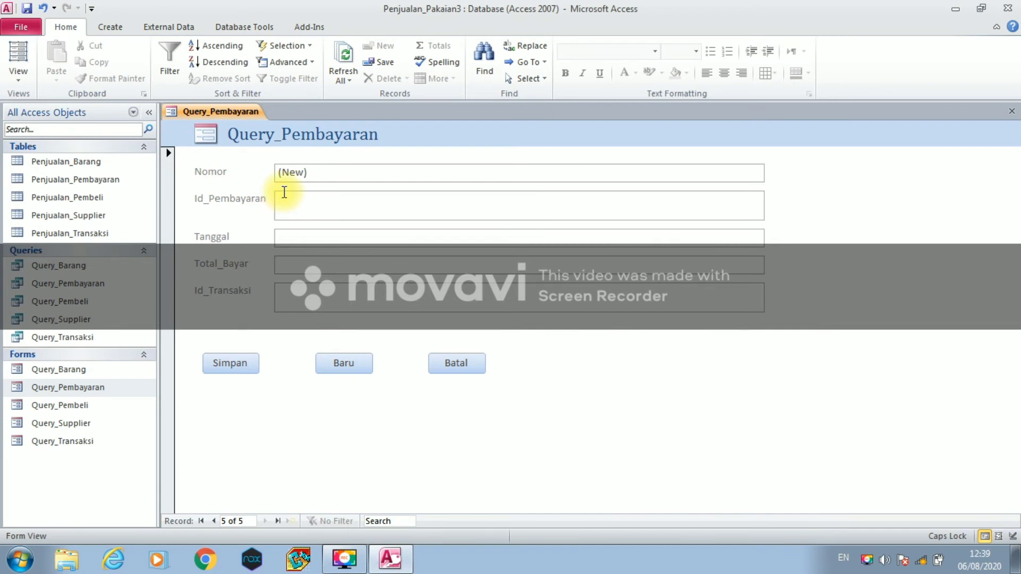
text(J14)
click(296, 234)
click(296, 234)
text(0)
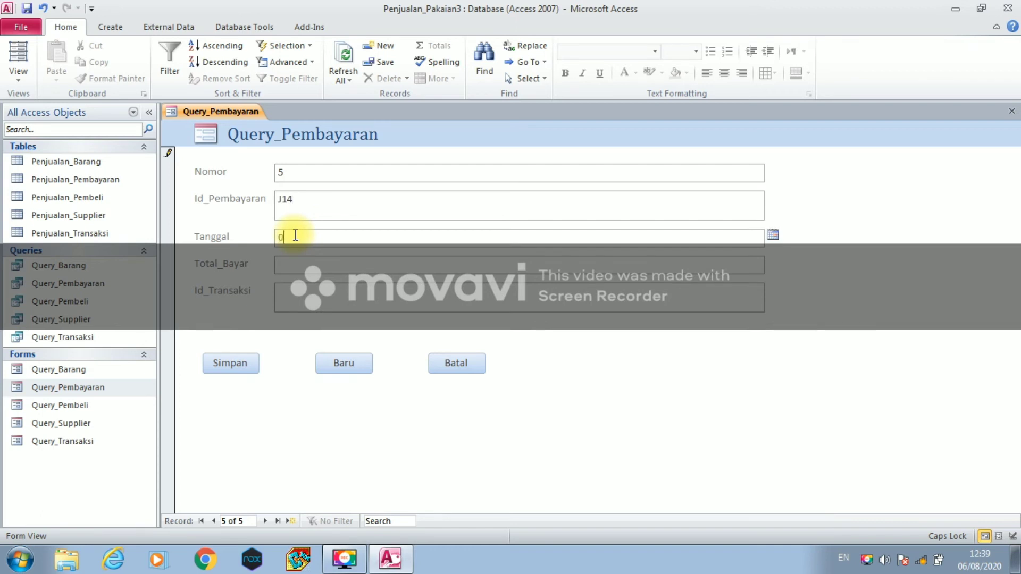
text(5-11-2020)
click(324, 266)
text(1200000)
click(321, 299)
text(D14)
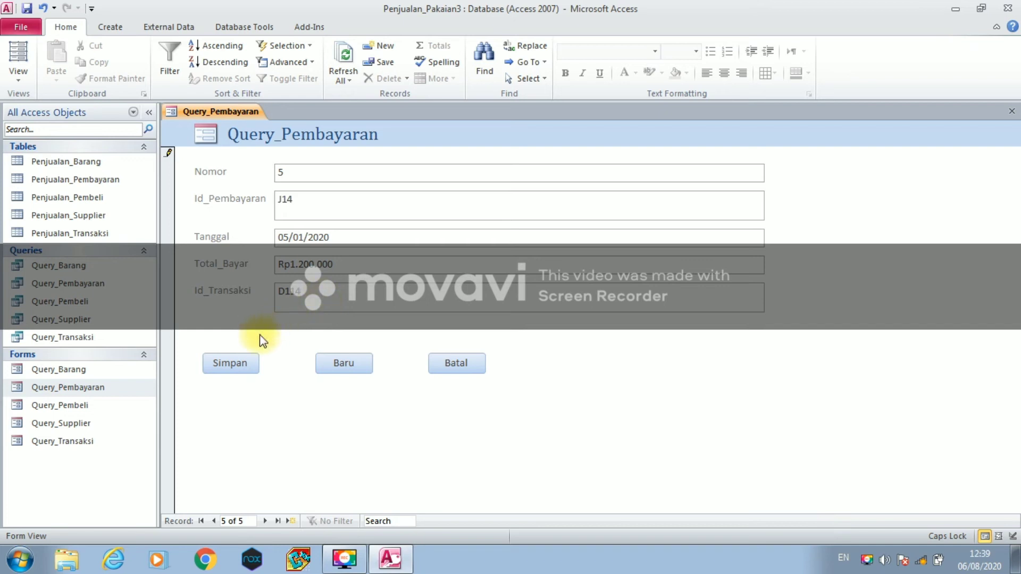
click(244, 357)
click(319, 364)
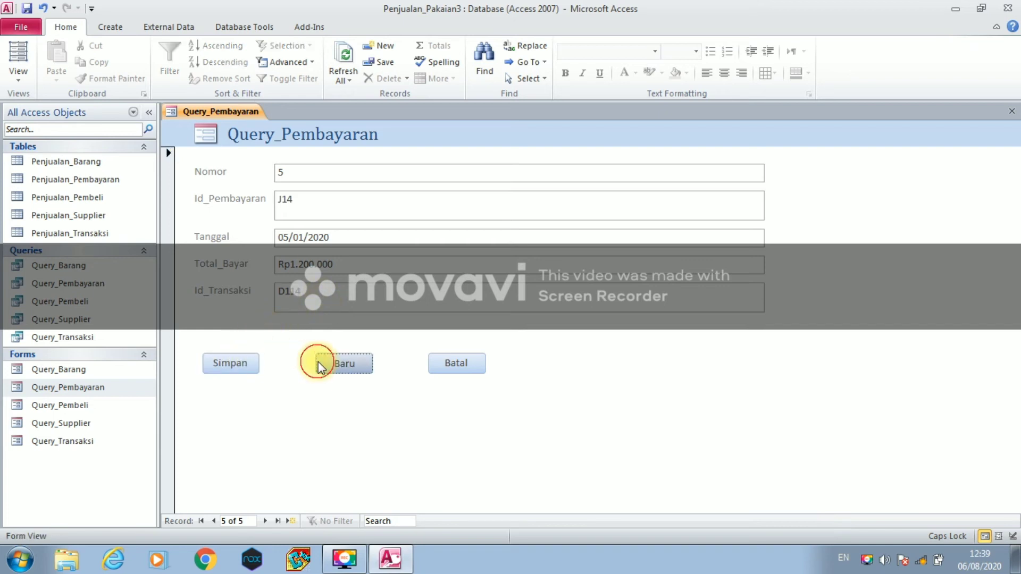
right_click(208, 111)
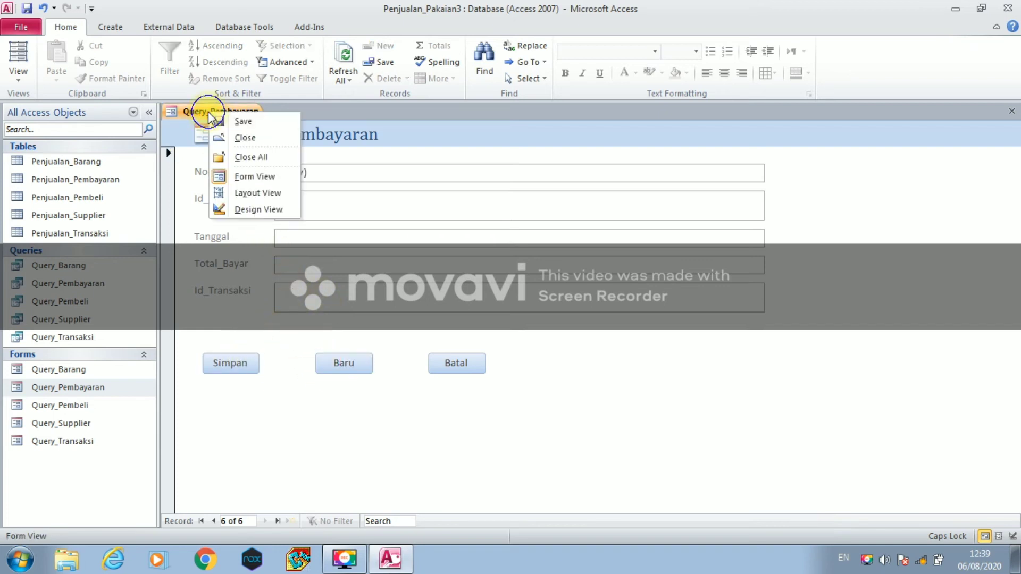
- Close Query_Pembayaran, open the Query_Pembeli form, and place the cursor in Id_Pembeli
right_click(213, 113)
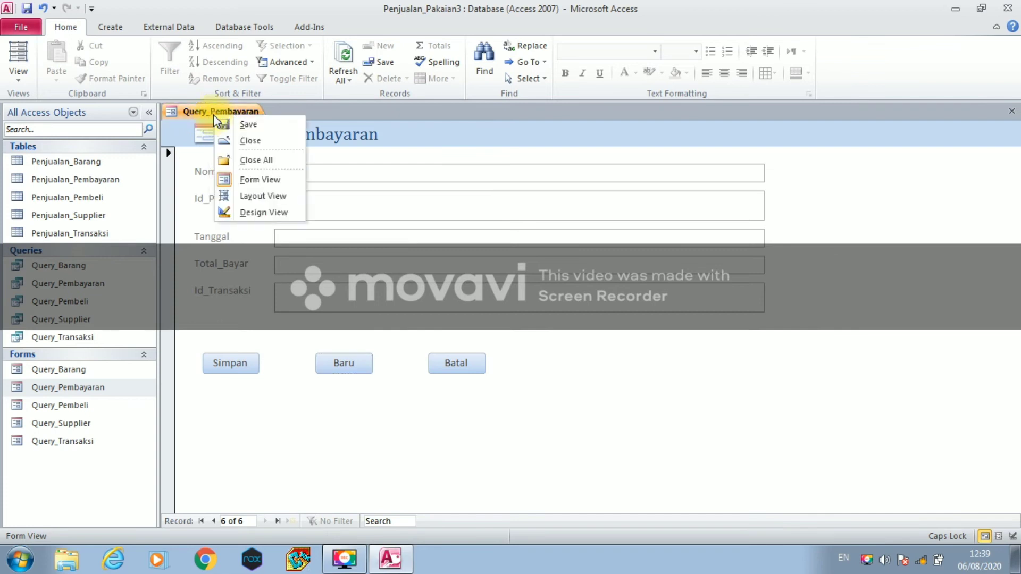
click(228, 142)
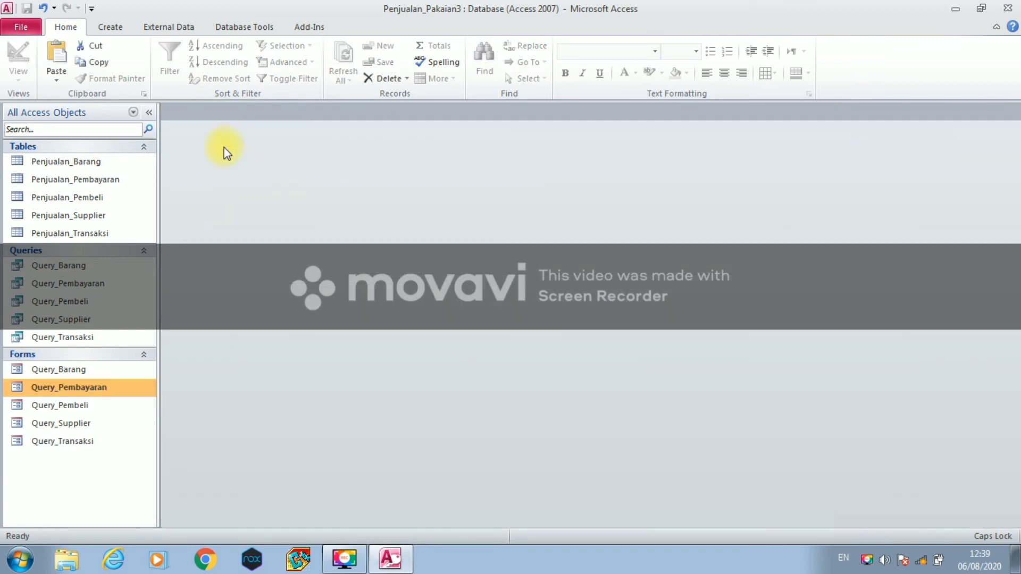
click(94, 404)
double_click(93, 403)
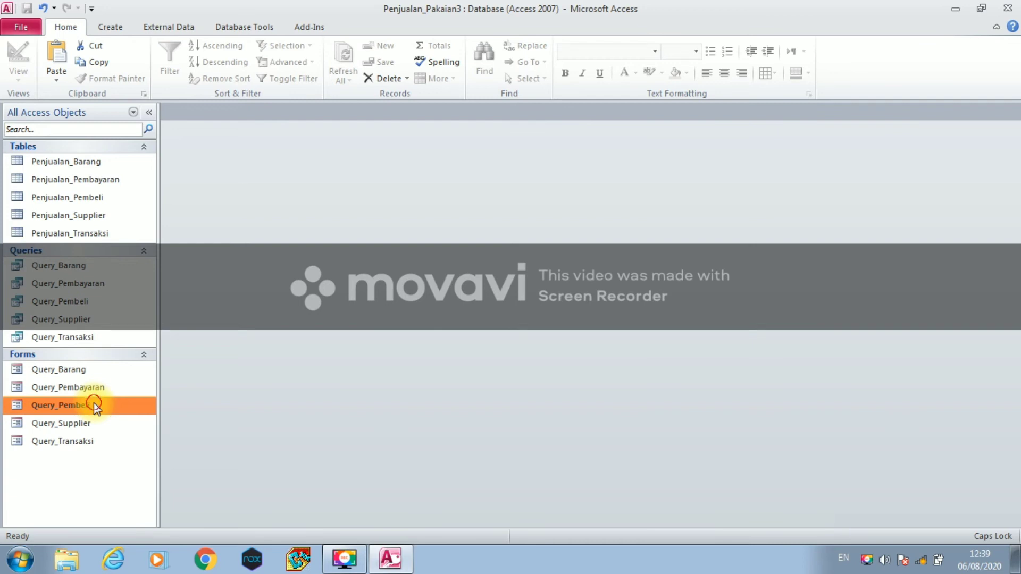
click(282, 202)
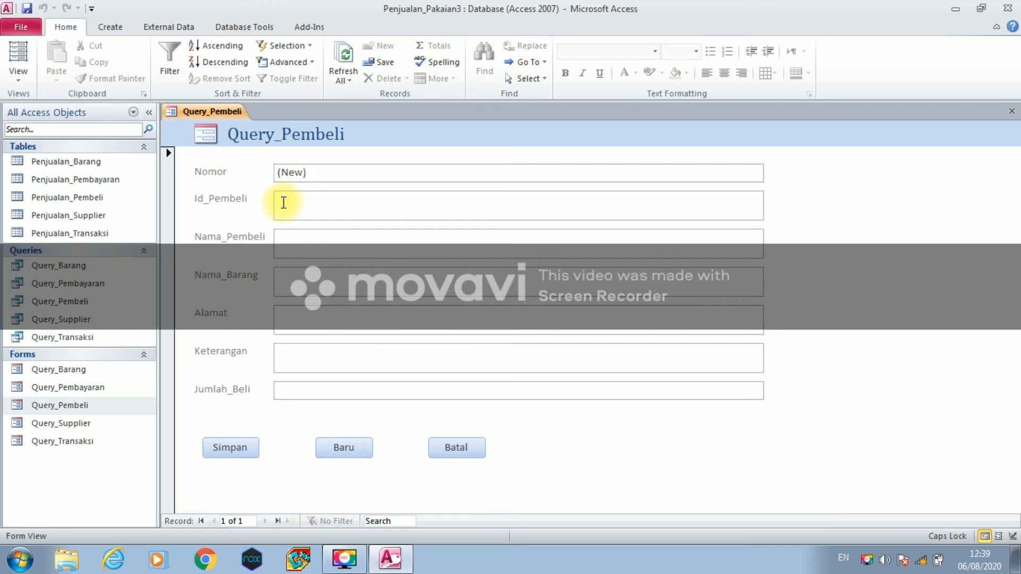
- Enter the buyer ID, the buyer's name and item name 'Jaket Hoodie' on the first record
text(D110)
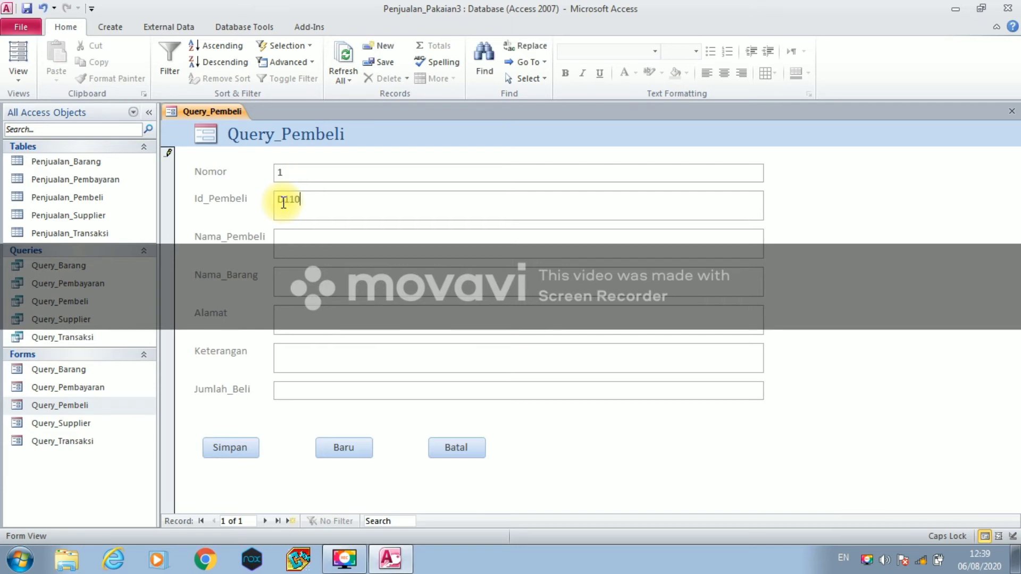
click(293, 244)
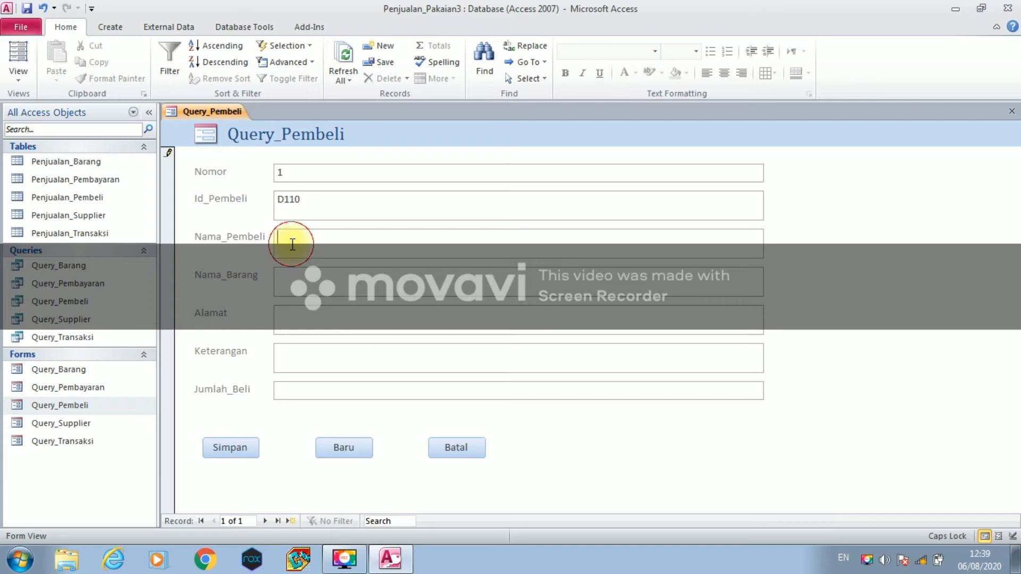
text(T)
key(Caps_Lock)
text(opo)
key(Caps_Lock)
click(283, 281)
text(J)
key(Caps_Lock)
text(aket)
key(Caps_Lock)
text(H)
key(Caps_Lock)
text(oodie)
- Fill in the buyer's address, Keterangan 'S dan M' and Jumlah_Beli 10
click(288, 312)
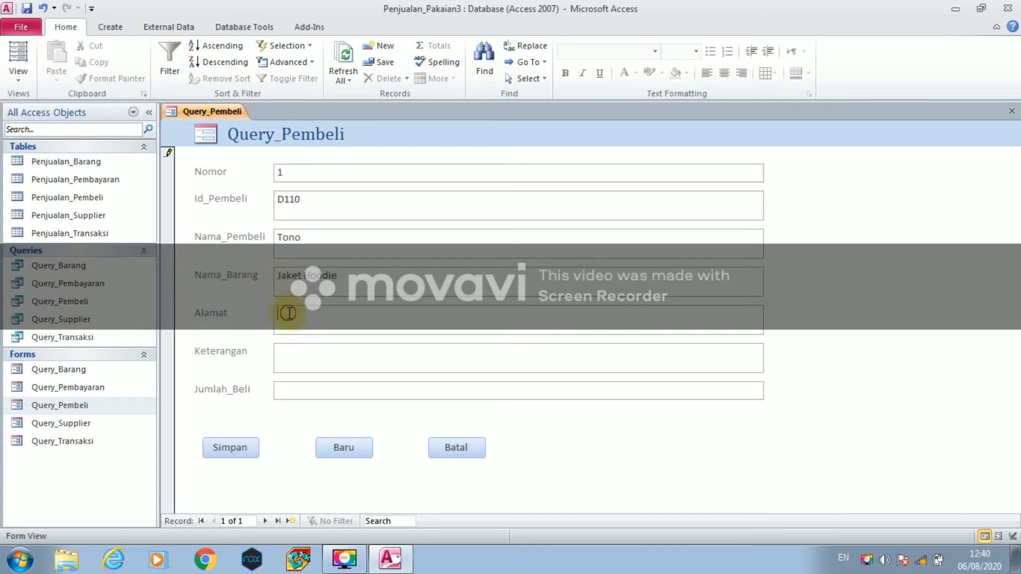
text(Medan)
click(280, 355)
text(S d)
key(BackSpace)
key(BackSpace)
text(dan)
key(Caps_Lock)
text(M)
key(BackSpace)
text(M)
click(283, 389)
text(10)
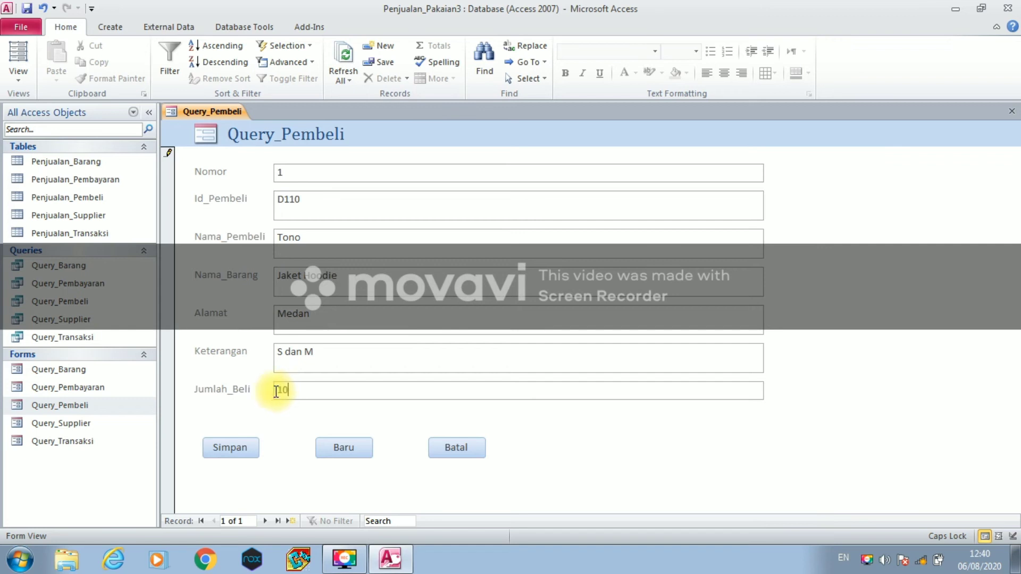
- Save the record and start a blank one, ready in Id_Pembeli
click(234, 446)
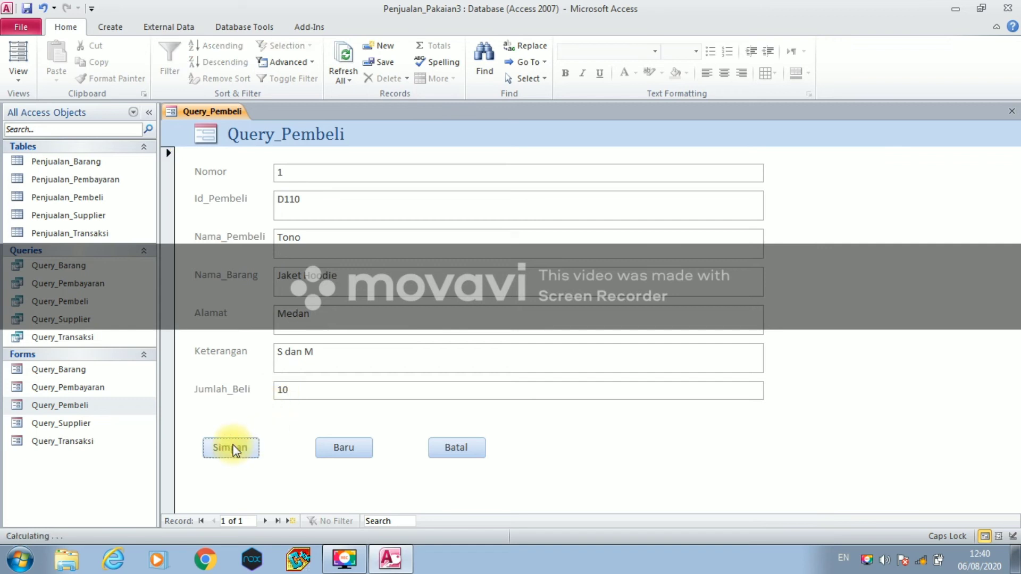
click(343, 448)
click(298, 205)
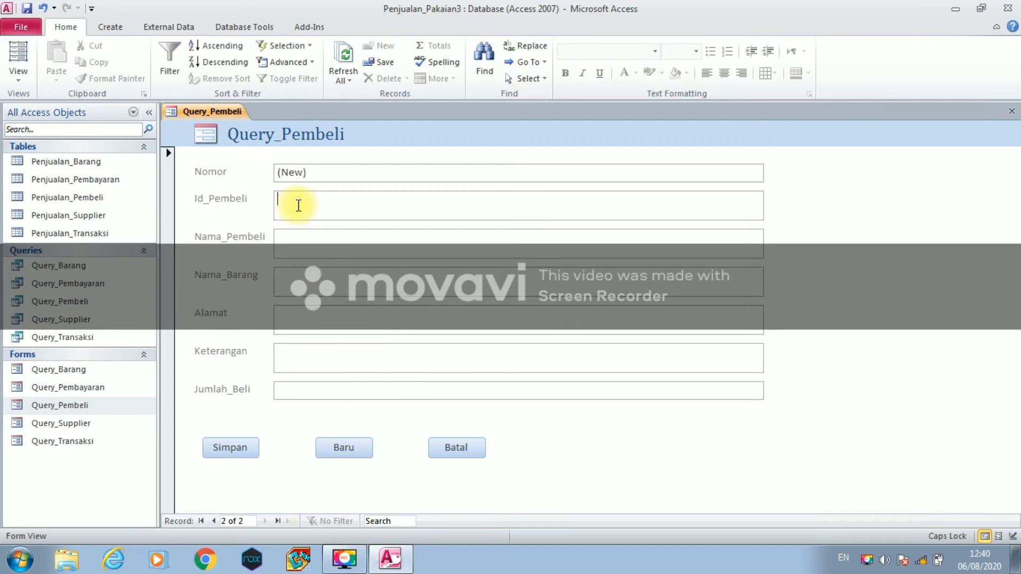
- Enter the second buyer's ID, the buyer's name and item name 'Hijab Pasmina'
text(D111)
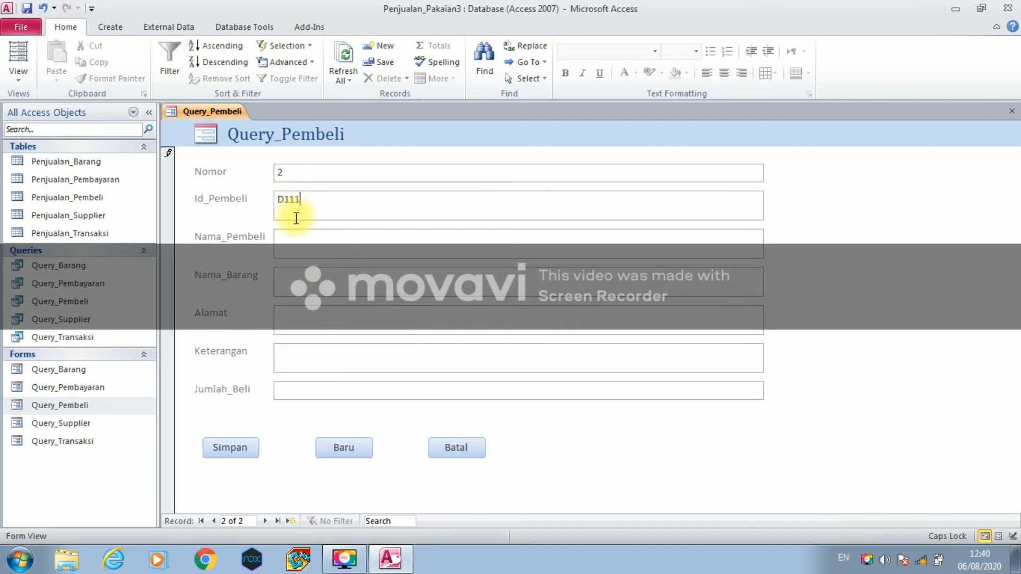
click(290, 242)
text(L)
key(Caps_Lock)
text(u)
click(303, 282)
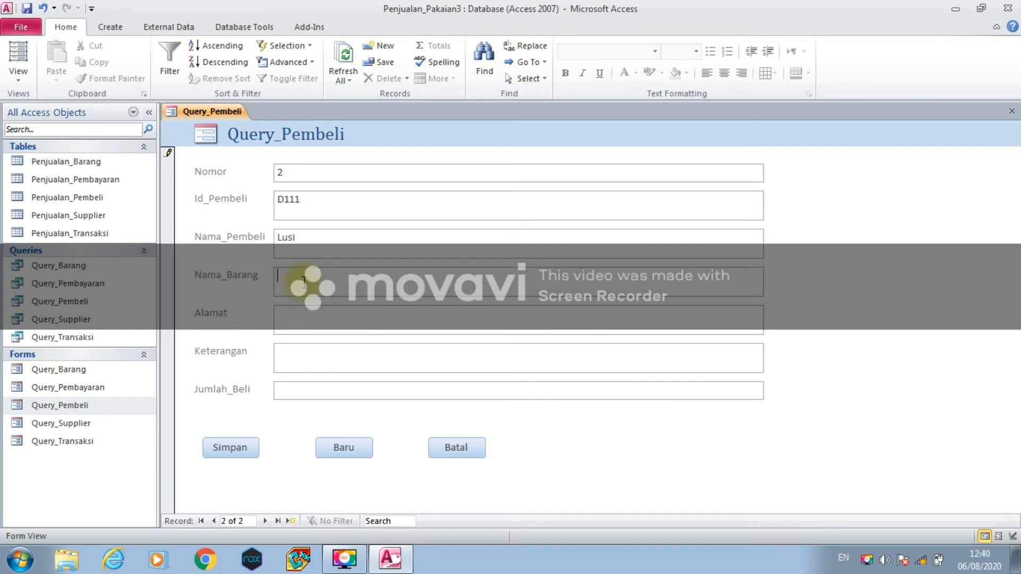
text(Hijab)
key(BackSpace)
key(BackSpace)
text(a)
text(b Gami)
text(na)
- Add the buyer's address, Keterangan '-' and Jumlah_Beli 3, save, and start a new record
click(304, 317)
text(Medan)
click(292, 357)
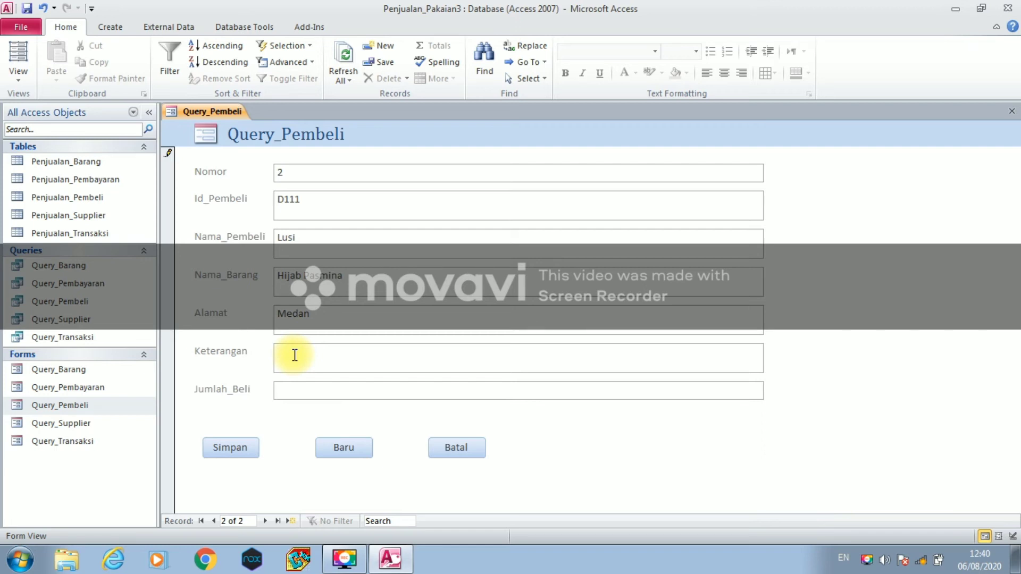
text(-)
click(296, 385)
text(3)
click(254, 452)
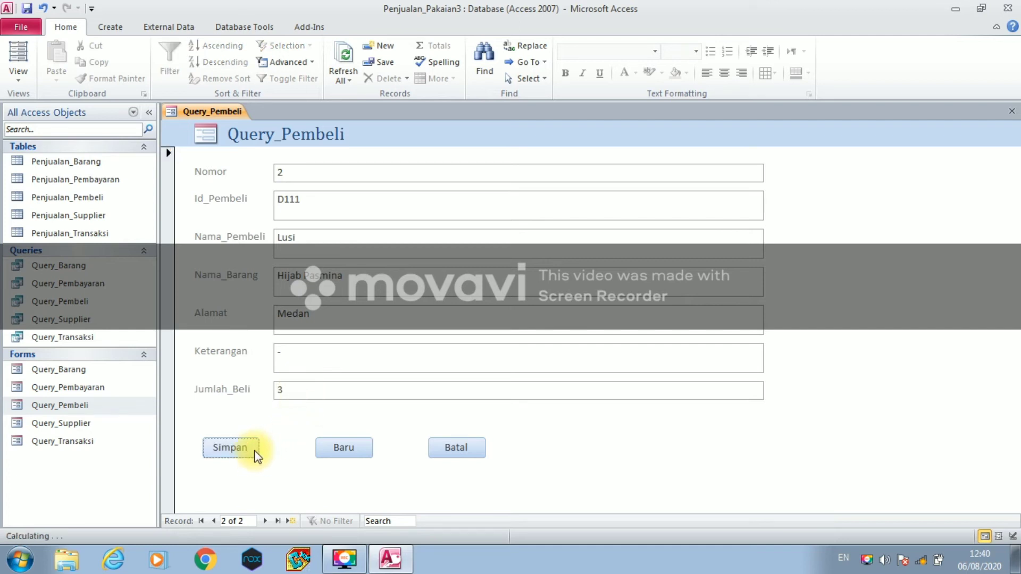
click(326, 447)
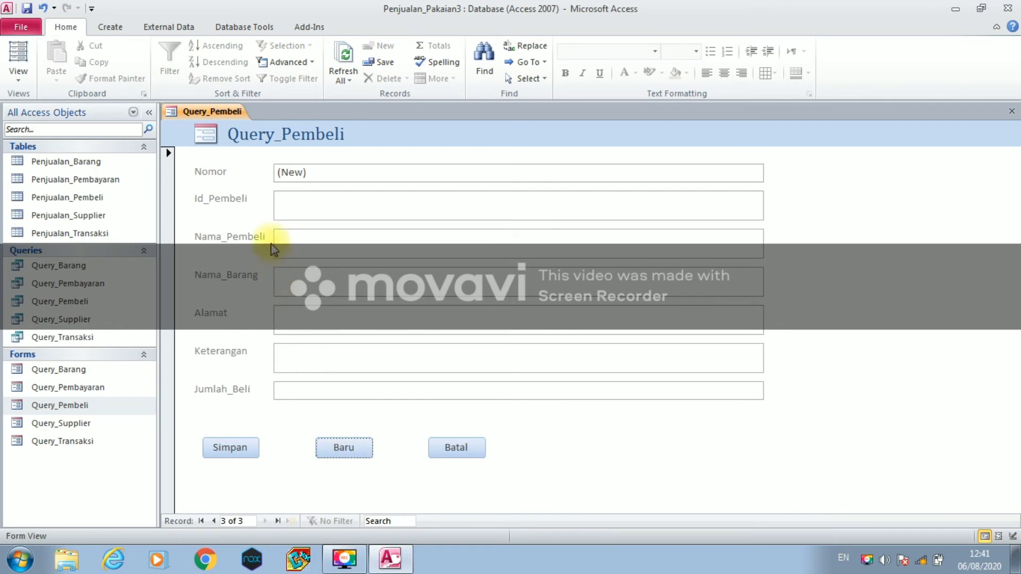
- Enter the third buyer's ID, the buyer's name and item name 'Rok Plisket'
click(285, 207)
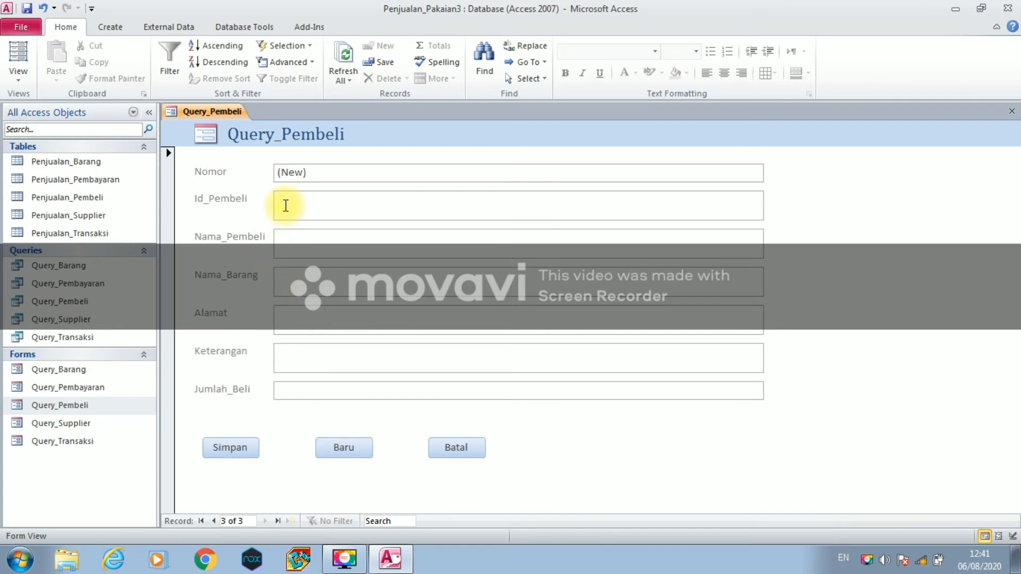
key(Caps_Lock)
text(D112)
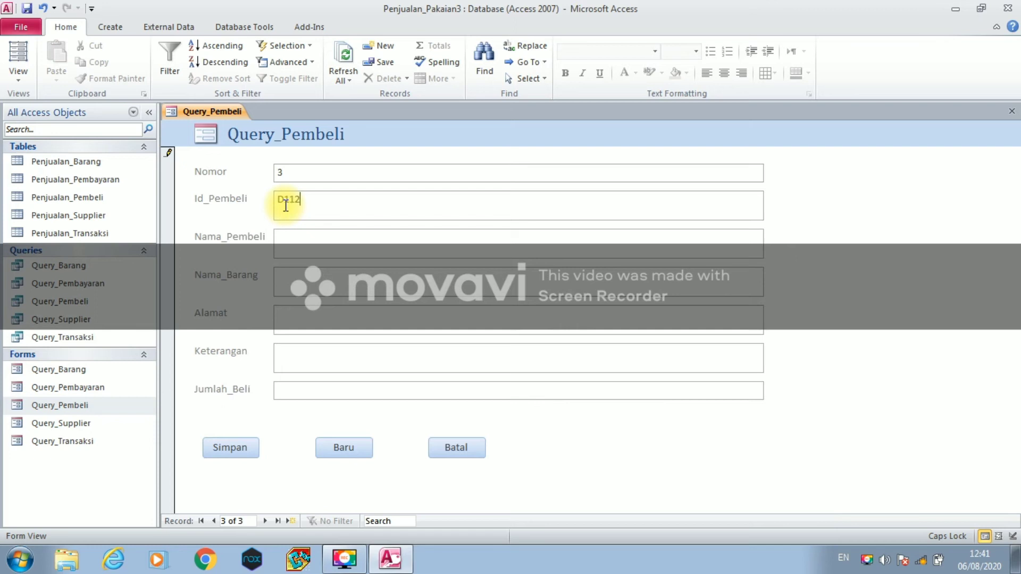
click(280, 242)
text(Y)
key(Caps_Lock)
text(ana)
key(Caps_Lock)
text(R)
key(Caps_Lock)
text(ok)
key(Caps_Lock)
text(P)
key(Caps_Lock)
text(lisket)
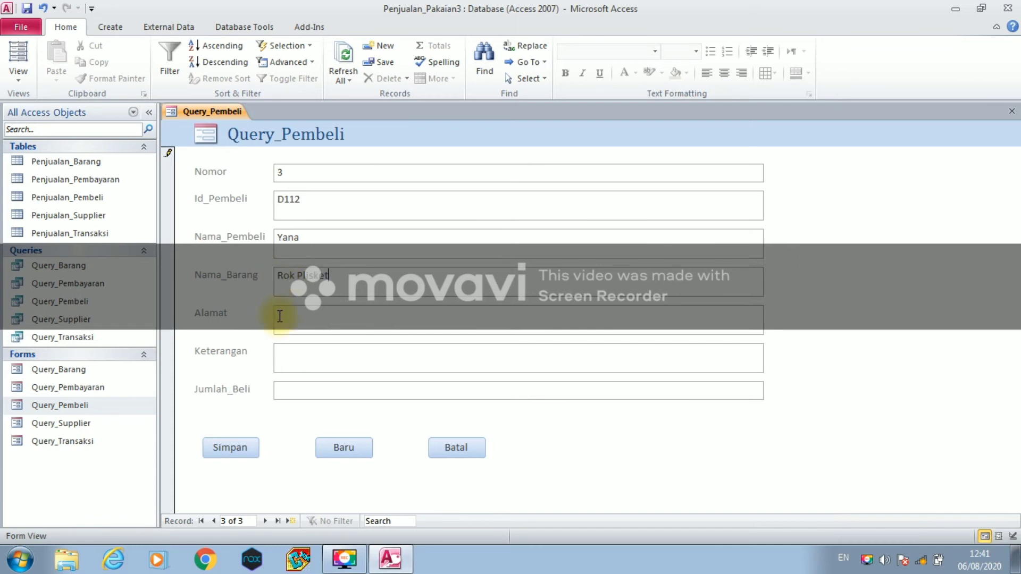
- Add the buyer's address, Keterangan 'M' and Jumlah_Beli 7, save, and start a new record
click(283, 321)
text(tanjung Morawa)
click(319, 361)
text(M)
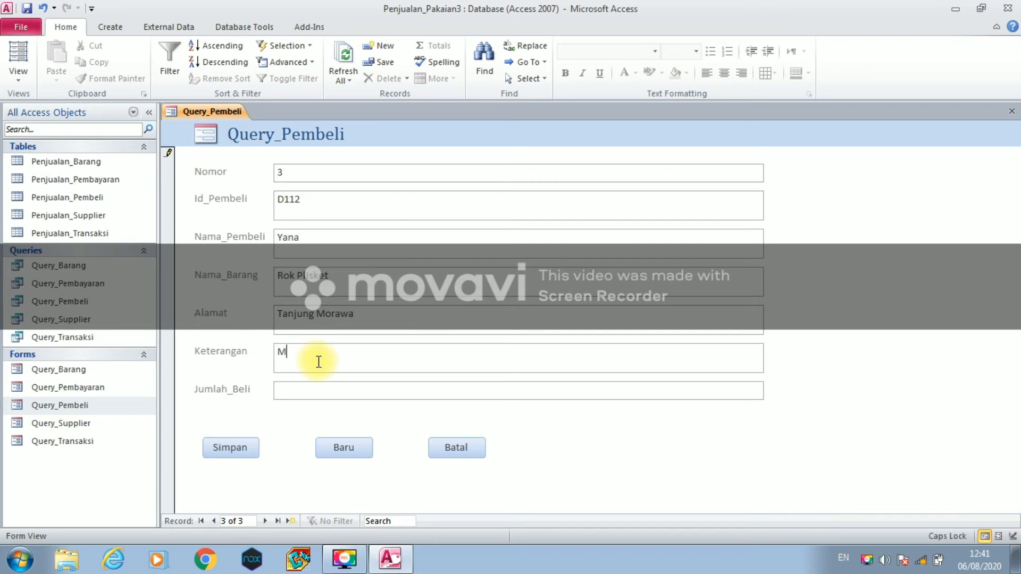
click(290, 396)
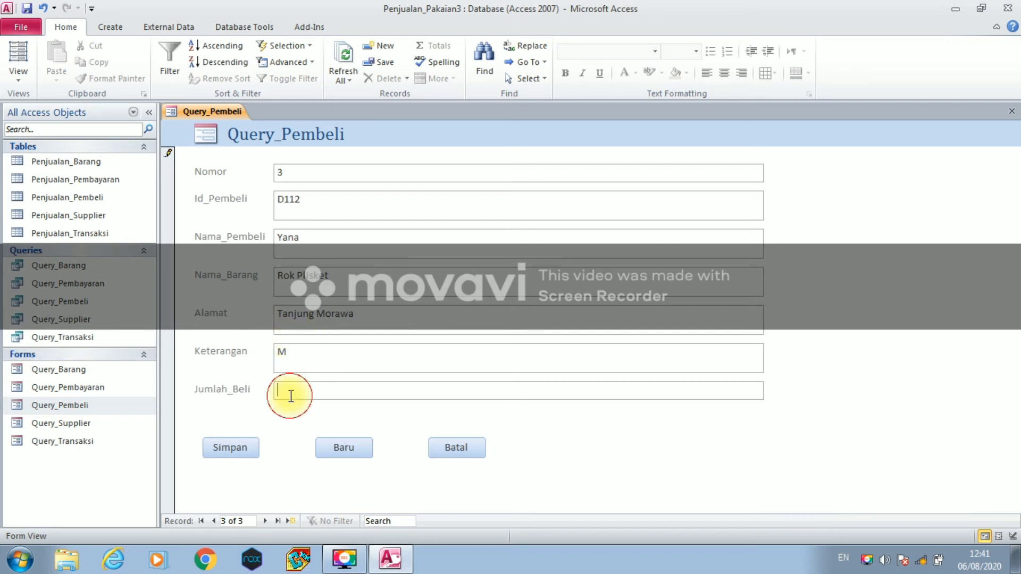
text(7)
click(231, 447)
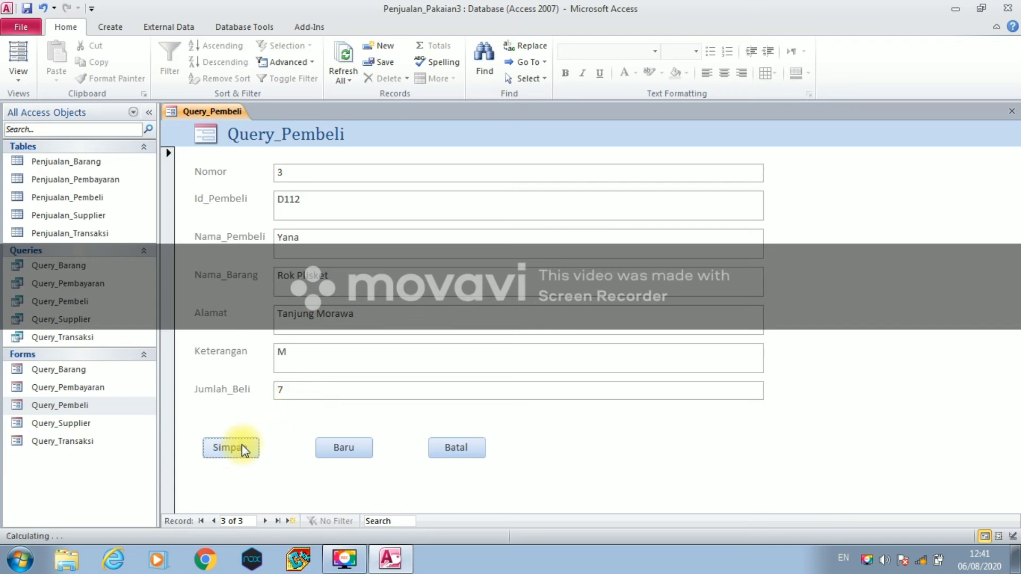
click(327, 450)
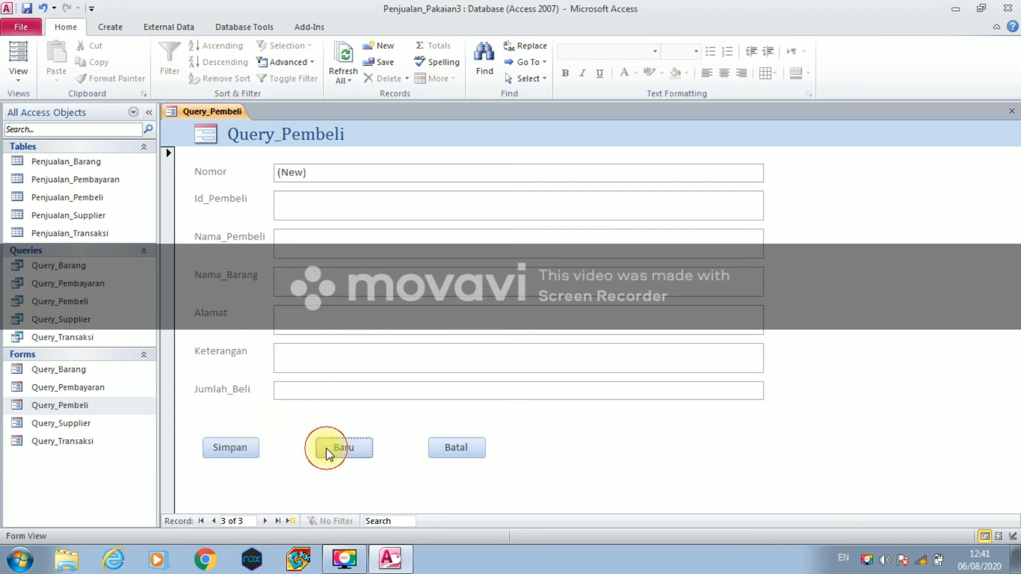
- Enter the fourth buyer's ID, the buyer's name and item name 'Kerudung Jilbab'
click(292, 205)
key(Caps_Lock)
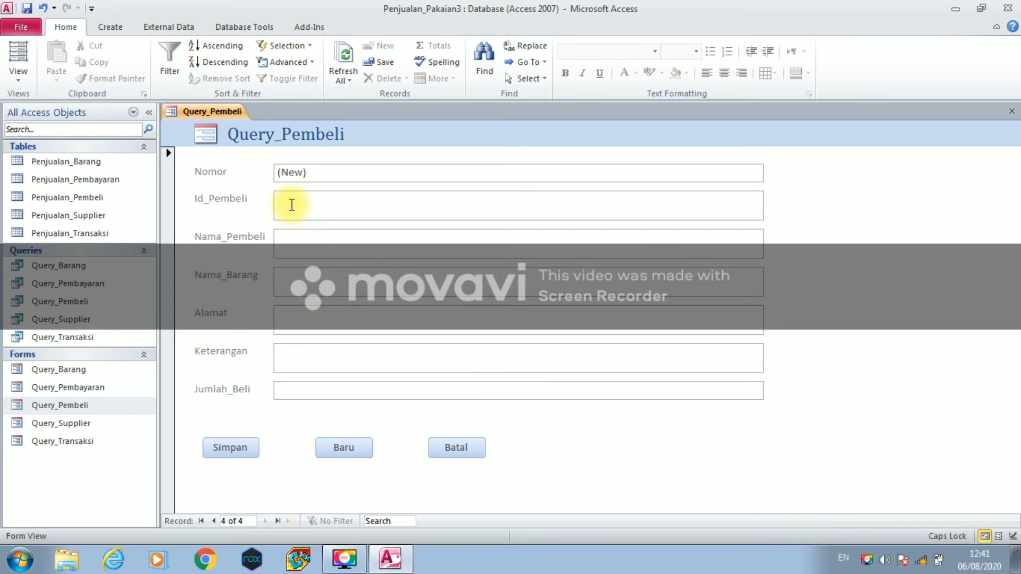
text(D)
key(Caps_Lock)
text(11)
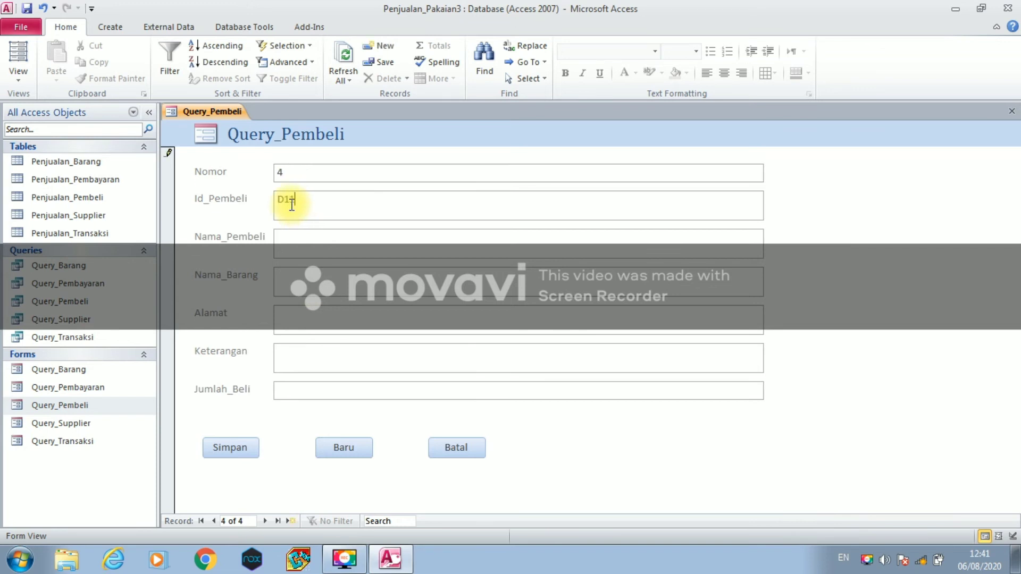
text(3)
click(289, 242)
key(Caps_Lock)
text(D)
key(Caps_Lock)
text(ina)
click(270, 290)
key(Caps_Lock)
text(K)
key(Caps_Lock)
text(erudung)
key(Caps_Lock)
text(J)
key(Caps_Lock)
text(ilbab)
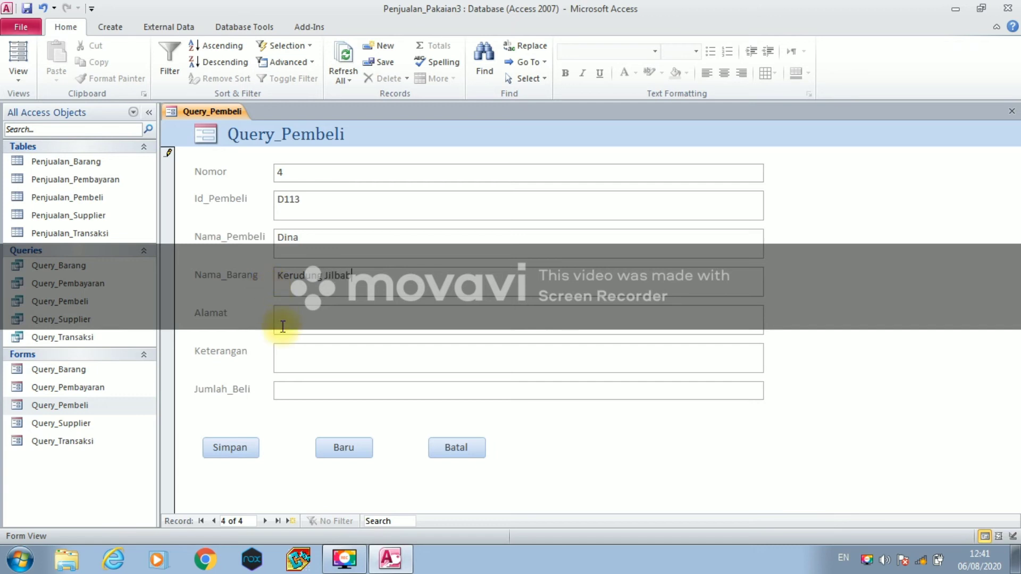
- Fill in the buyer's address, Keterangan '-' and Jumlah_Beli 5, correcting a mistyped 6
click(286, 317)
key(Caps_Lock)
text(T)
key(Caps_Lock)
text(anjung)
key(Caps_Lock)
text(M)
key(Caps_Lock)
text(orawa)
click(292, 356)
text(-)
click(283, 397)
text(6)
key(BackSpace)
text(5)
- Save the fourth record and start a blank one, ready in Id_Pembeli
click(238, 450)
click(320, 450)
click(303, 210)
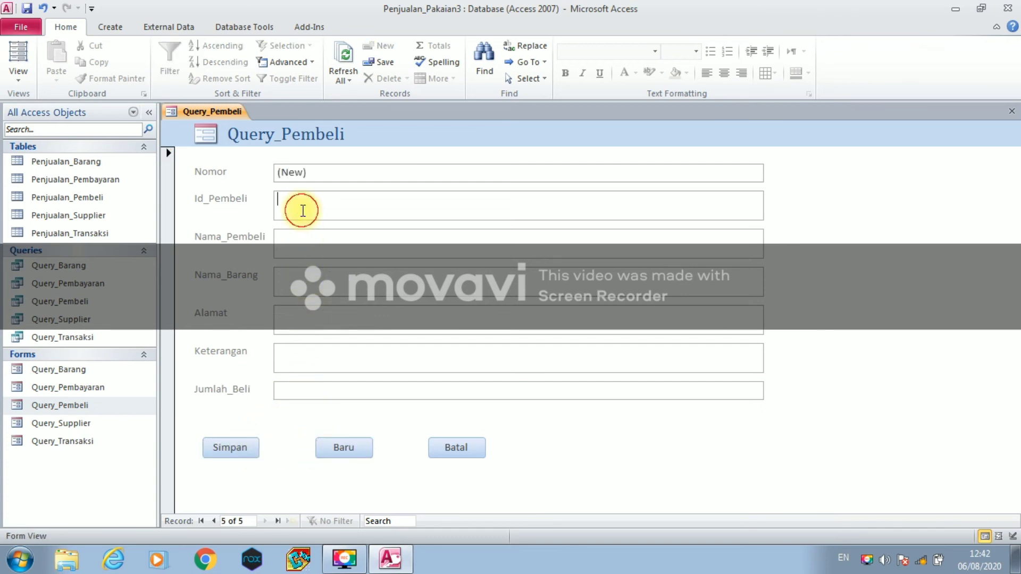
- Enter the fifth buyer's id and name
key(Caps_Lock)
text(D114)
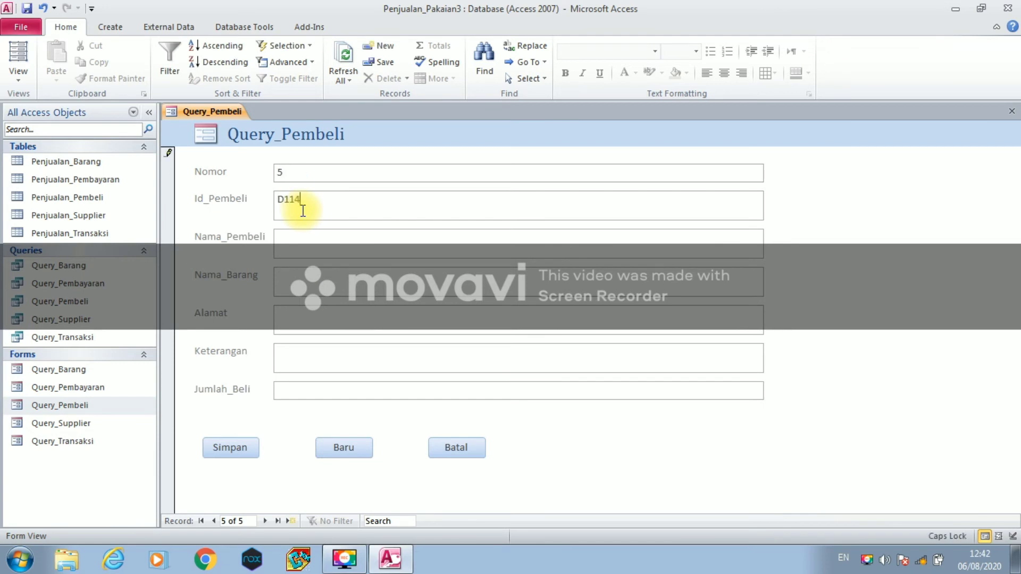
click(302, 237)
text(Aa)
key(Caps_Lock)
text(n)
- Enter the item name 'Celana Baggy Pants' and the buyer's address
click(291, 278)
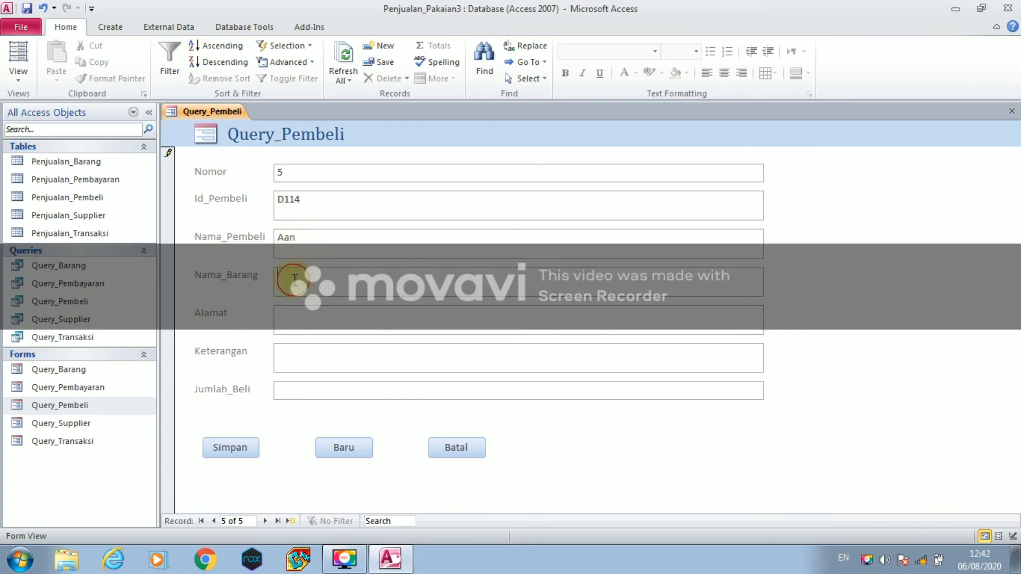
key(Caps_Lock)
text(C)
key(Caps_Lock)
text(elana)
key(Caps_Lock)
text(B)
key(Caps_Lock)
text(aggy)
key(Caps_Lock)
text(P)
key(Caps_Lock)
text(ants)
key(Caps_Lock)
text(L)
key(Caps_Lock)
text(ubuk)
key(Caps_Lock)
text(P)
key(Caps_Lock)
text(akam)
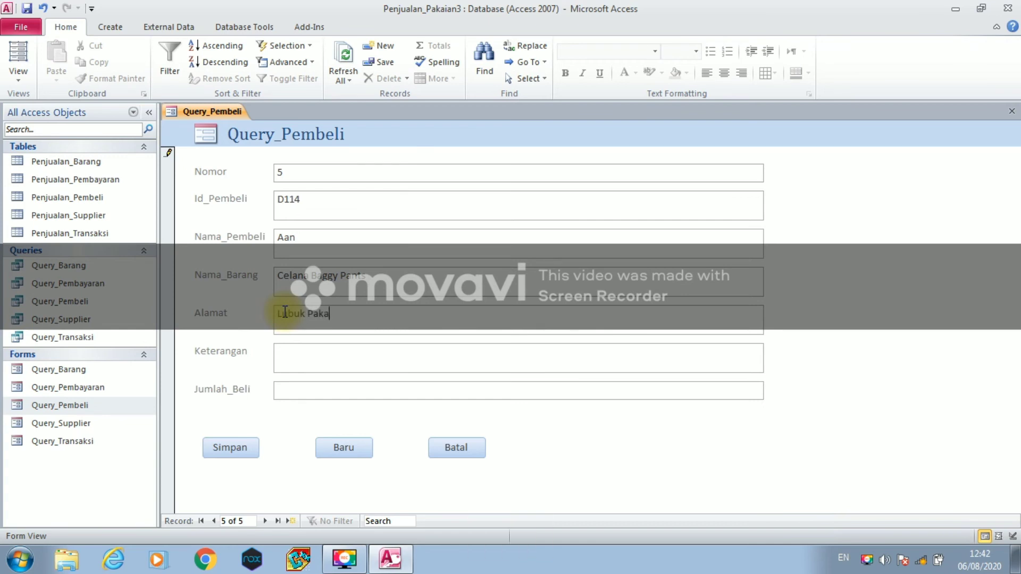
- Set Keterangan to 'XL dan L' and Jumlah_Beli to 15, save, and start a new record
click(314, 355)
text(xl)
key(BackSpace)
key(BackSpace)
key(BackSpace)
key(Caps_Lock)
text(XL)
key(Caps_Lock)
text(dan)
key(Caps_Lock)
text(L)
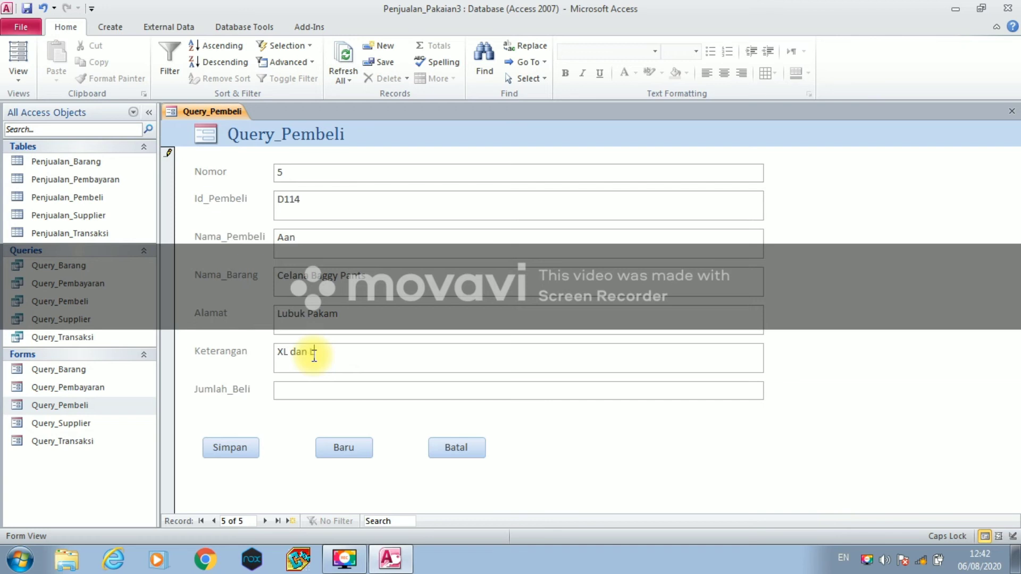
click(318, 388)
text(15)
click(247, 447)
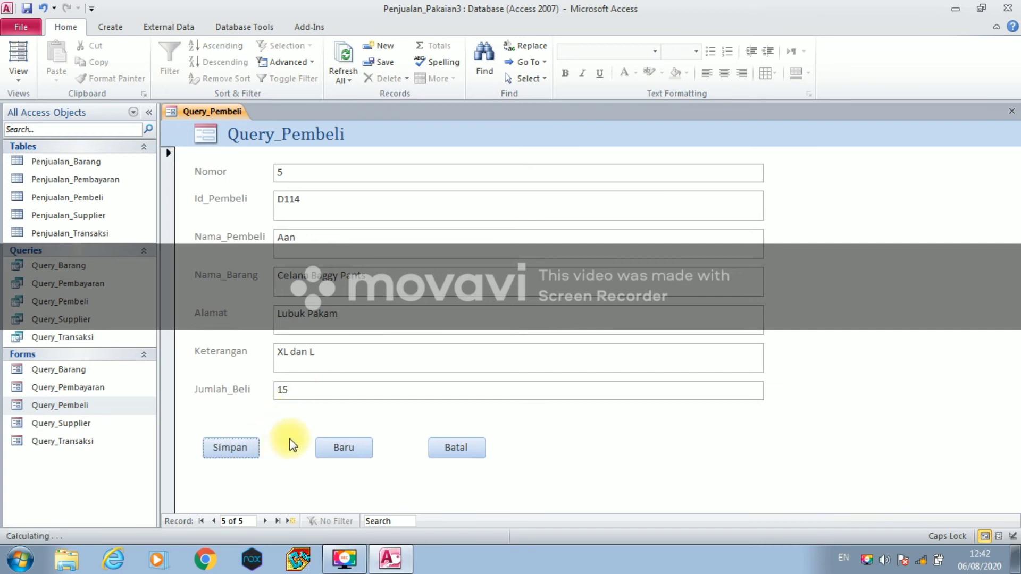
click(335, 449)
right_click(197, 113)
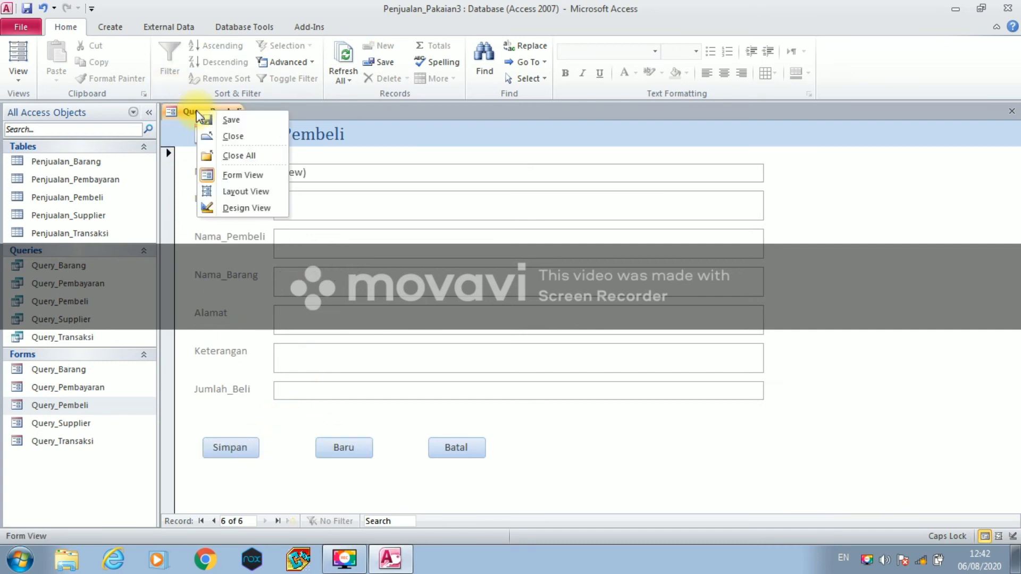
- Close the Query_Pembeli form and open the Query_Supplier form
click(200, 116)
right_click(200, 109)
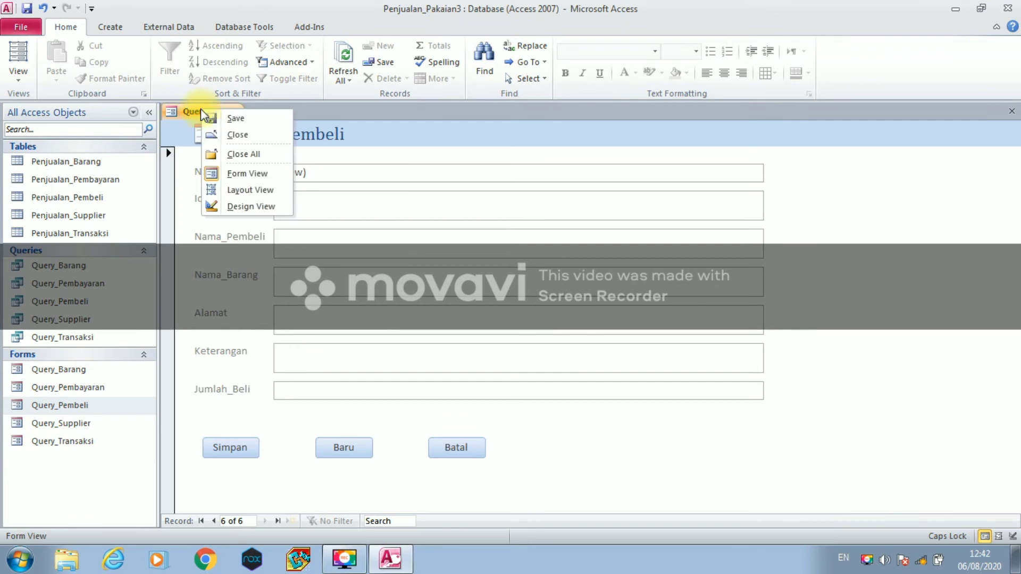
click(214, 135)
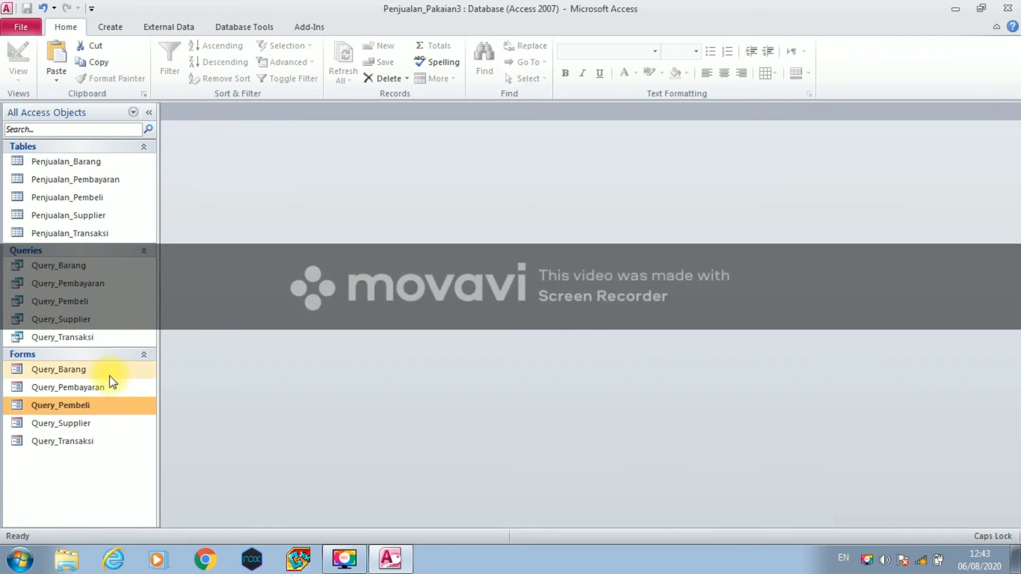
double_click(98, 426)
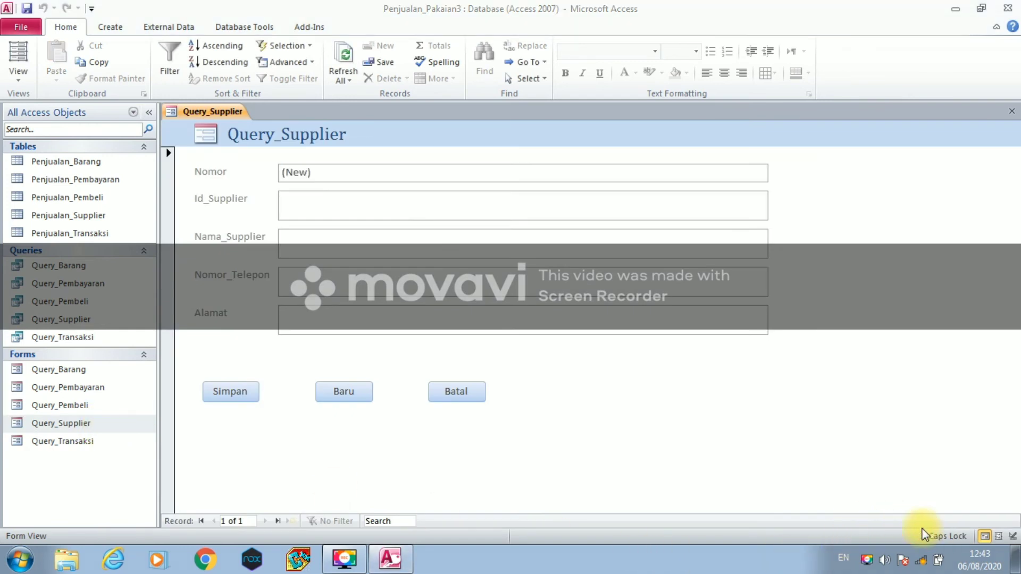
- Enter supplier id B102 with the supplier's name and phone number
click(375, 211)
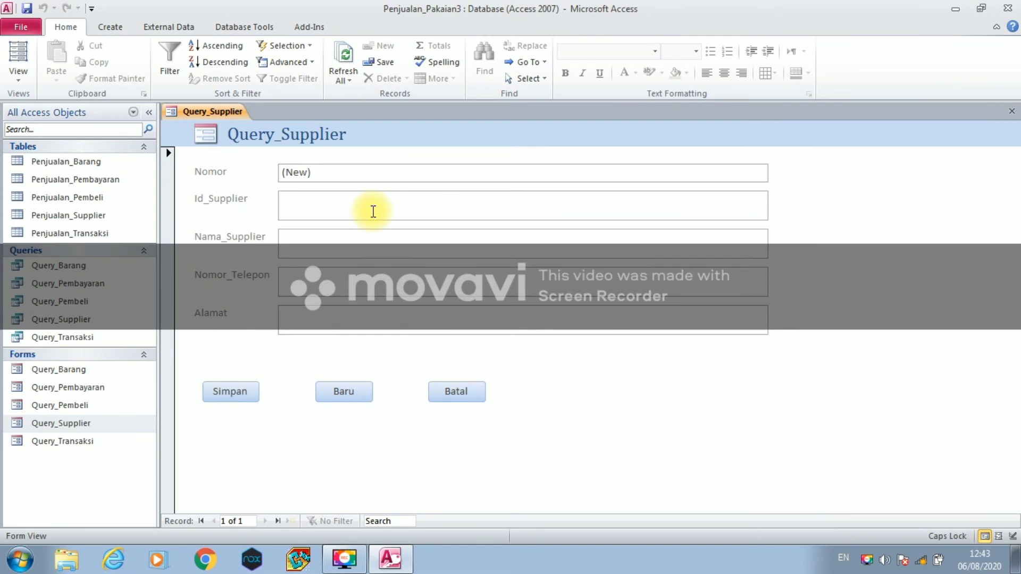
text(B102)
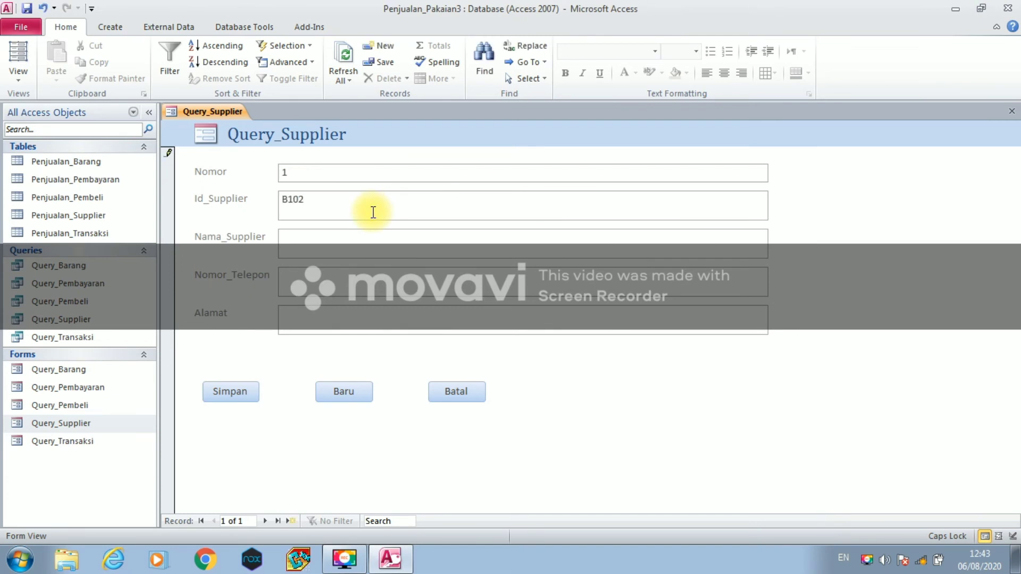
click(334, 240)
text(W)
key(Caps_Lock)
text(inda)
click(318, 287)
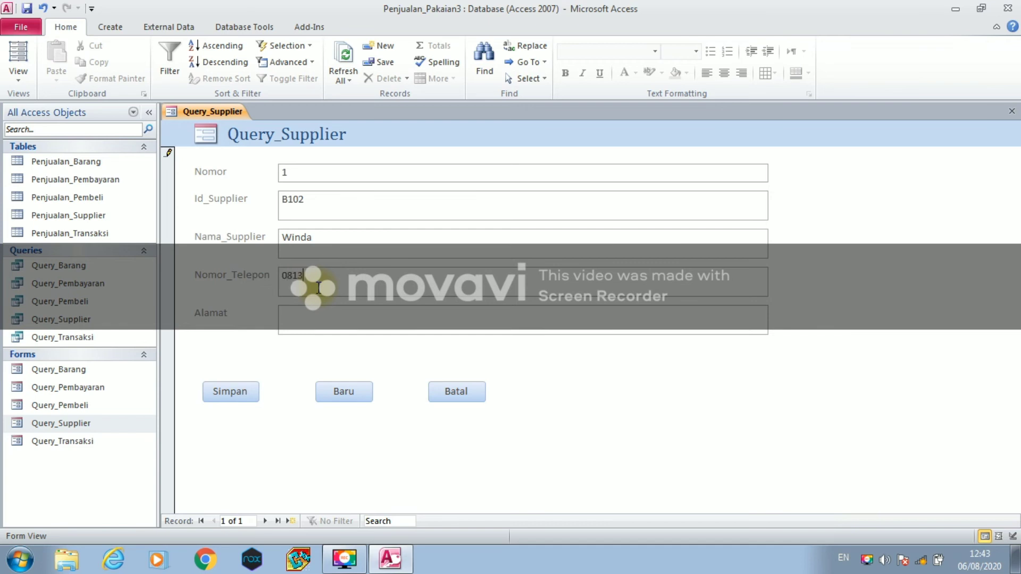
- Fill in the B102 supplier's address, save the record, and start a new one
click(322, 331)
key(Caps_Lock)
key(Caps_Lock)
key(Caps_Lock)
text(L)
key(Caps_Lock)
text(ubuk)
key(Caps_Lock)
text(P)
key(Caps_Lock)
text(akam)
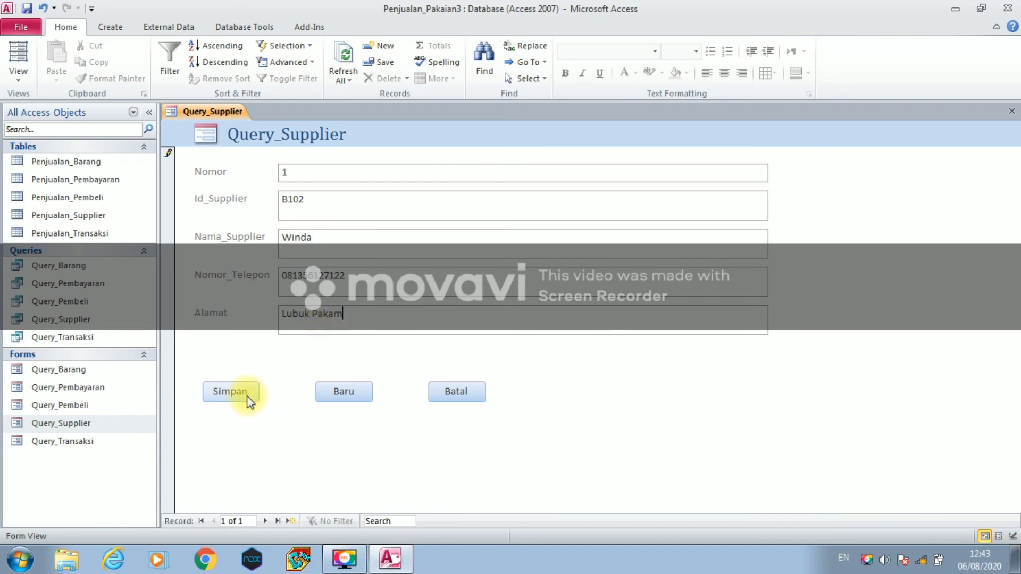
click(246, 394)
click(325, 395)
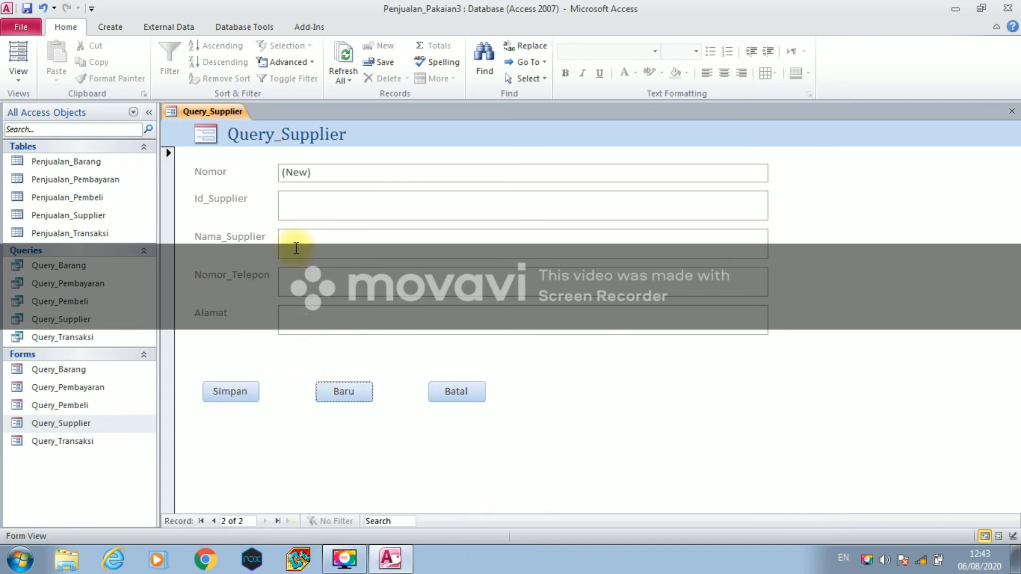
- Add and save supplier B103 with name, phone and address, then start a new record
click(297, 206)
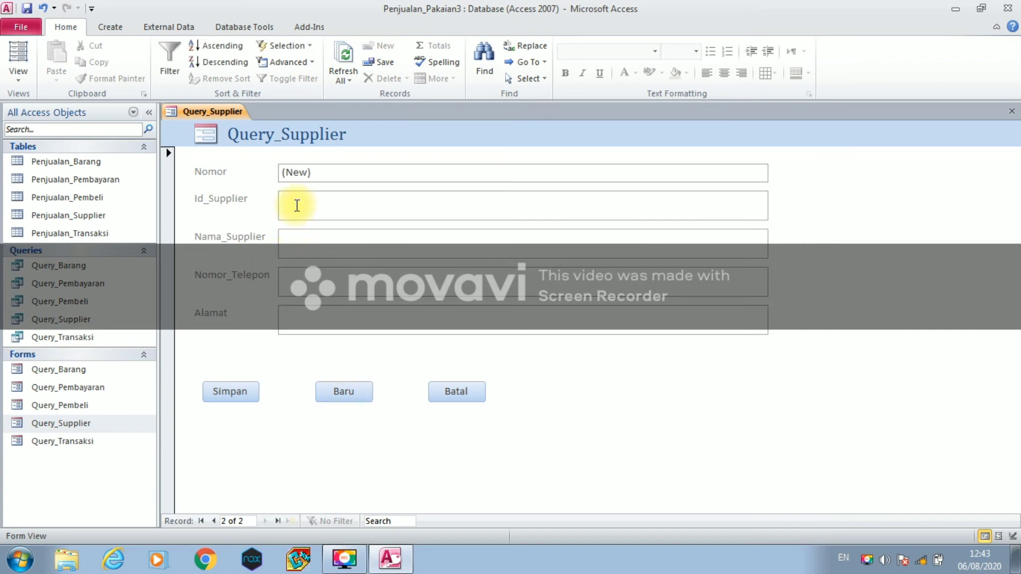
text(B103)
click(304, 238)
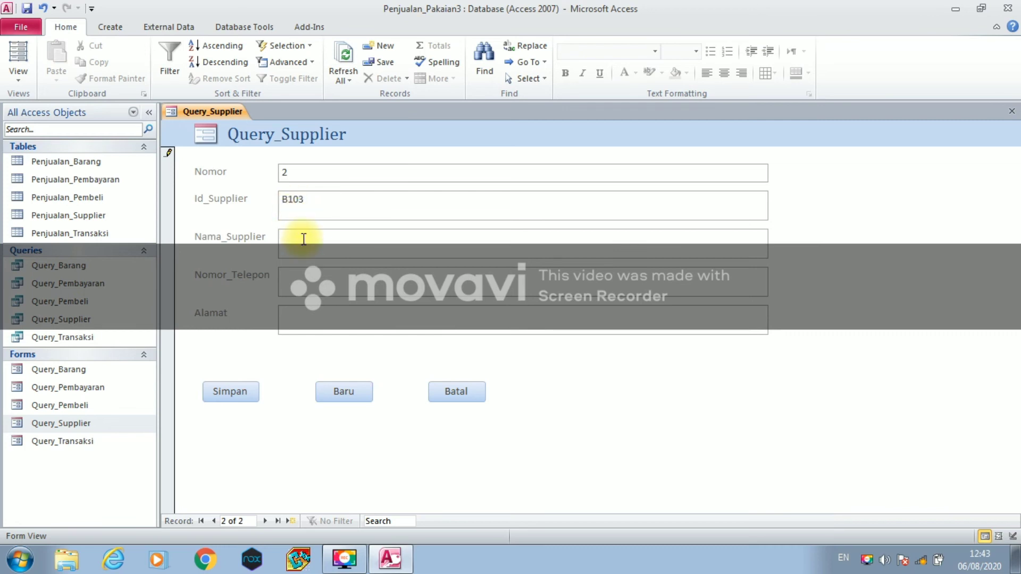
text(Lina)
click(301, 286)
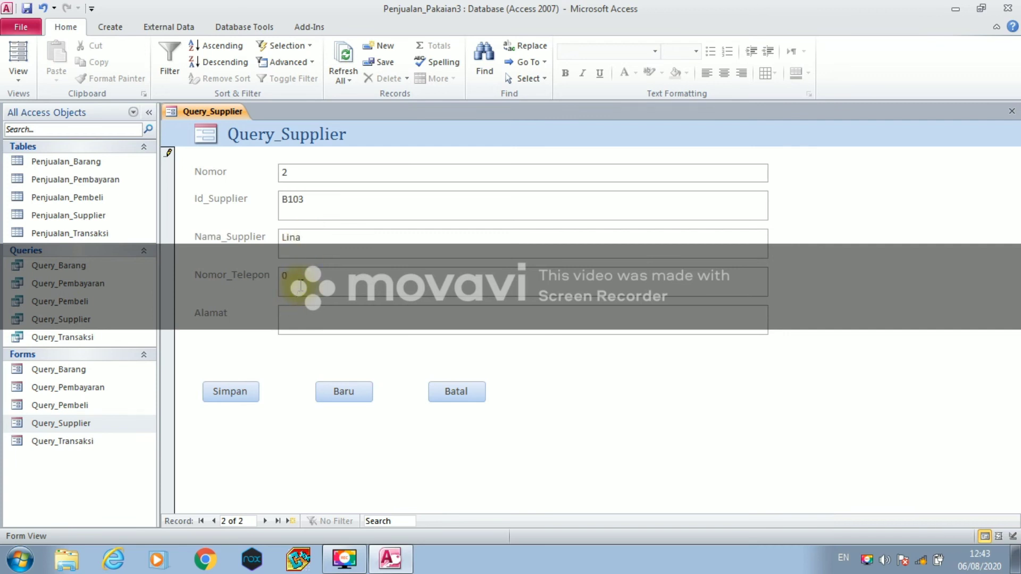
click(301, 315)
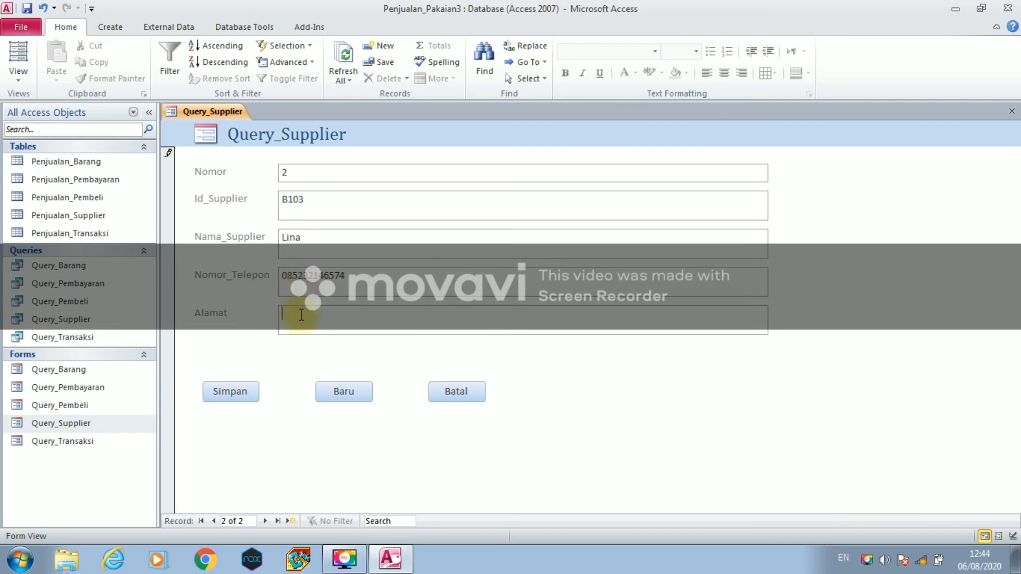
text(Medan)
click(240, 388)
click(330, 393)
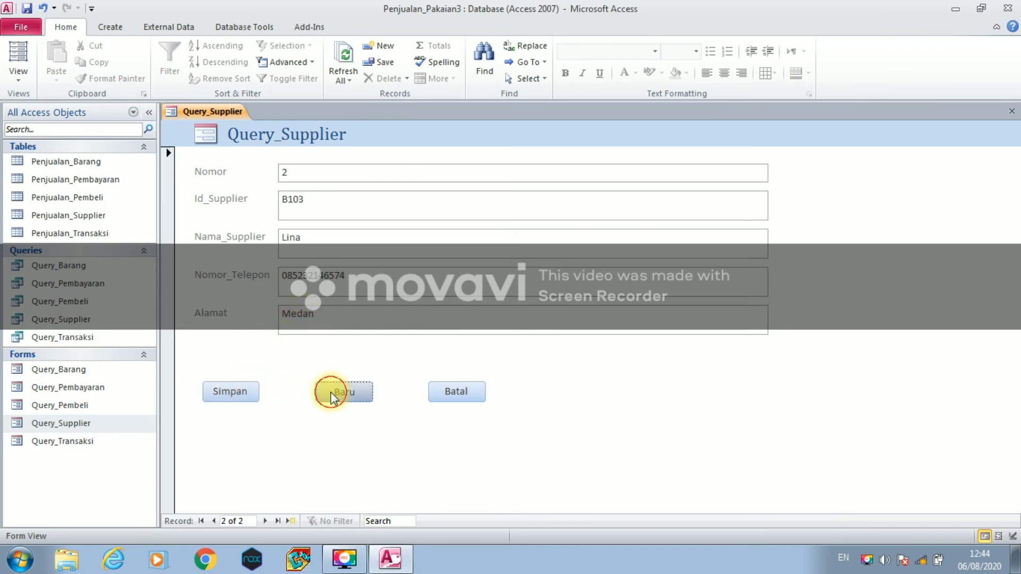
- Enter the next supplier's id (typed B004), name and phone number
click(290, 200)
key(Caps_Lock)
text(B)
text(0)
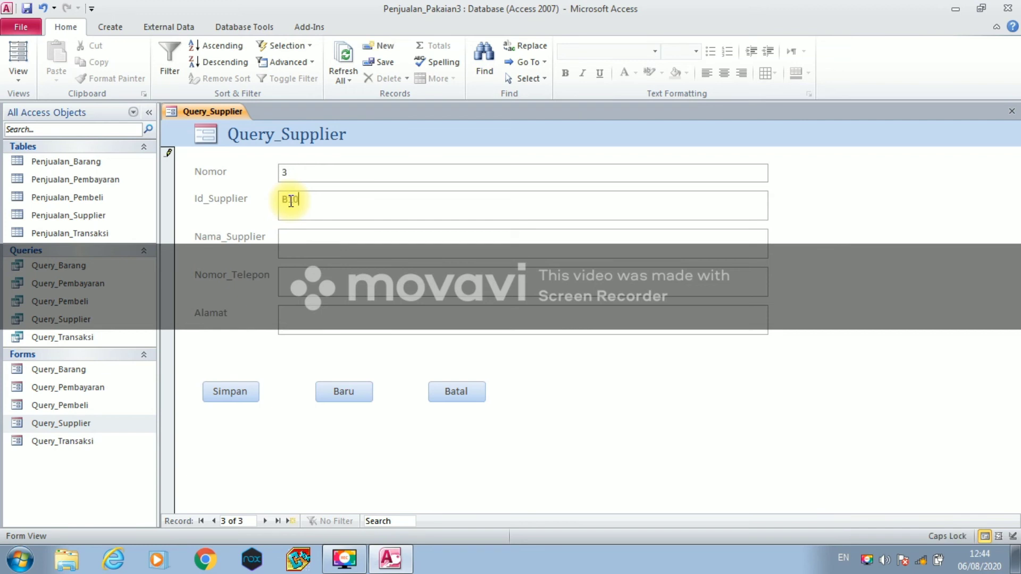
text(04)
click(297, 236)
text(B)
key(Caps_Lock)
text(agus)
key(Caps_Lock)
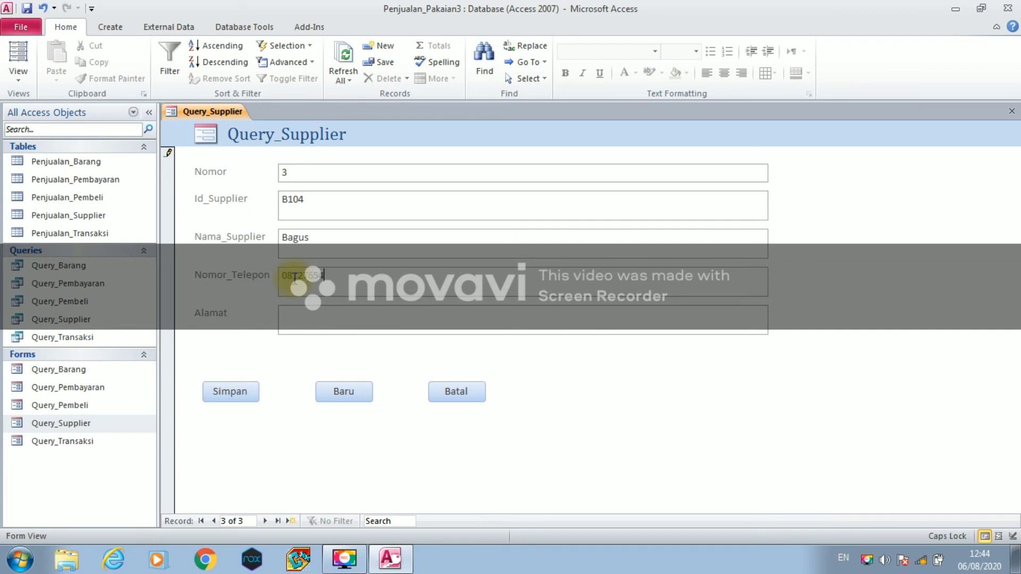
- Fill in the B104 supplier's address, save it, and start a new record
click(304, 325)
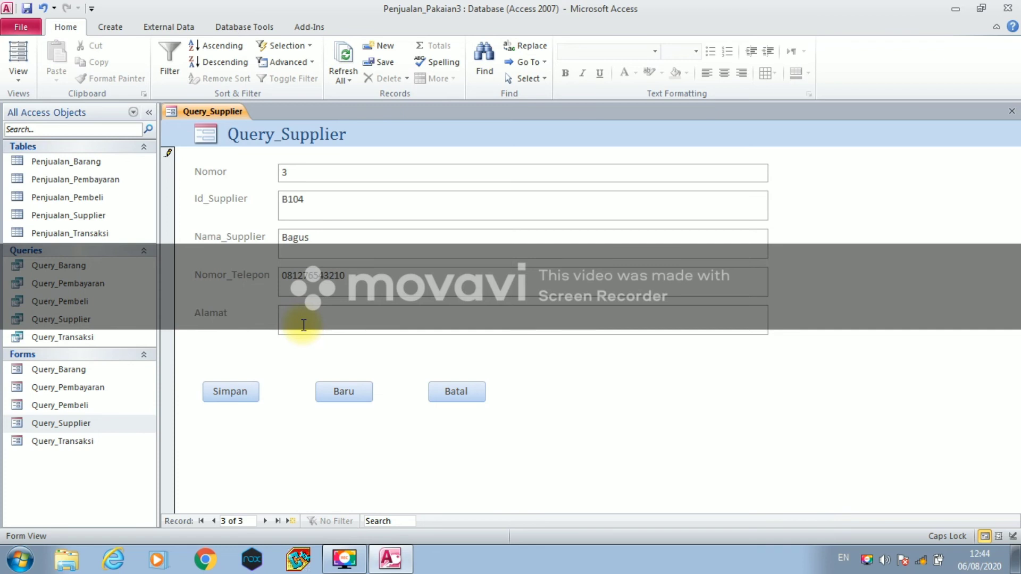
text(P)
key(Caps_Lock)
text(erbaungan)
click(244, 399)
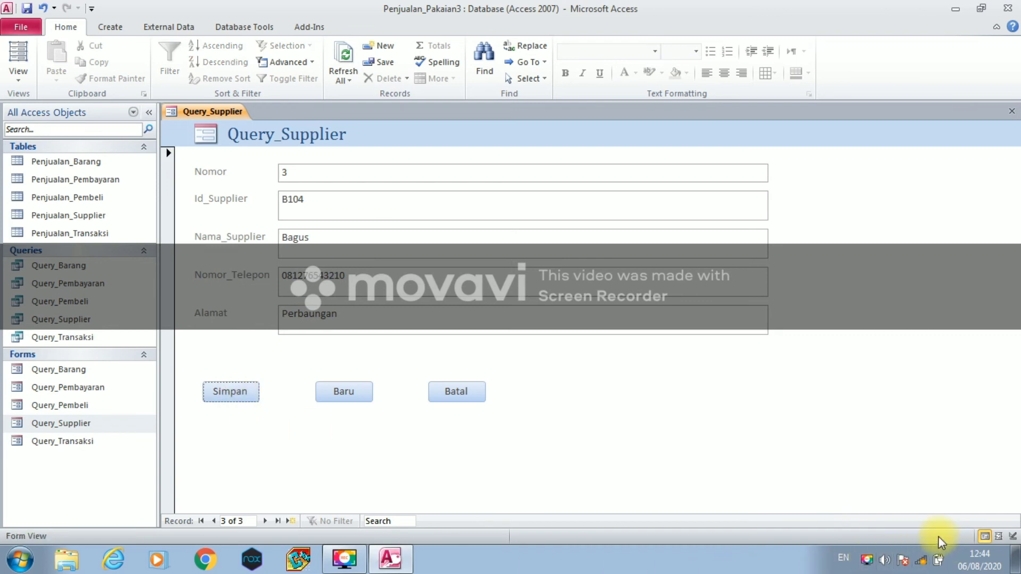
click(346, 391)
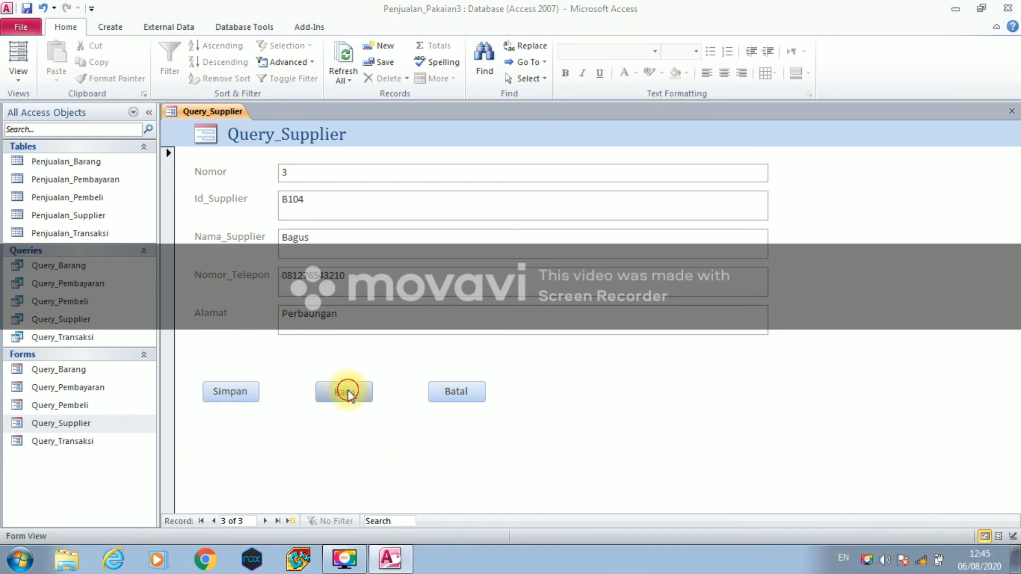
click(311, 194)
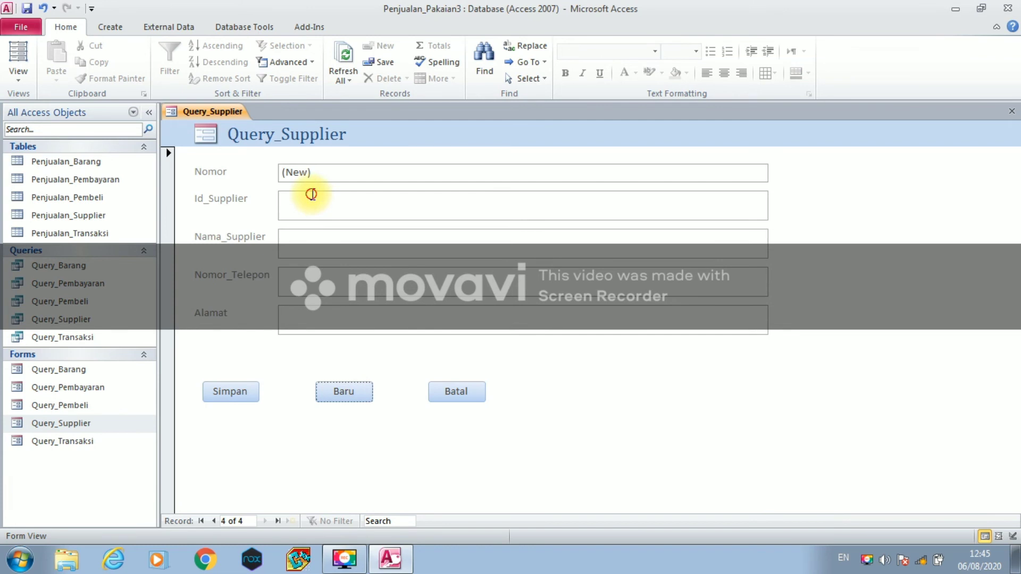
- Enter supplier id B105 with the supplier's name and phone number
text(B10)
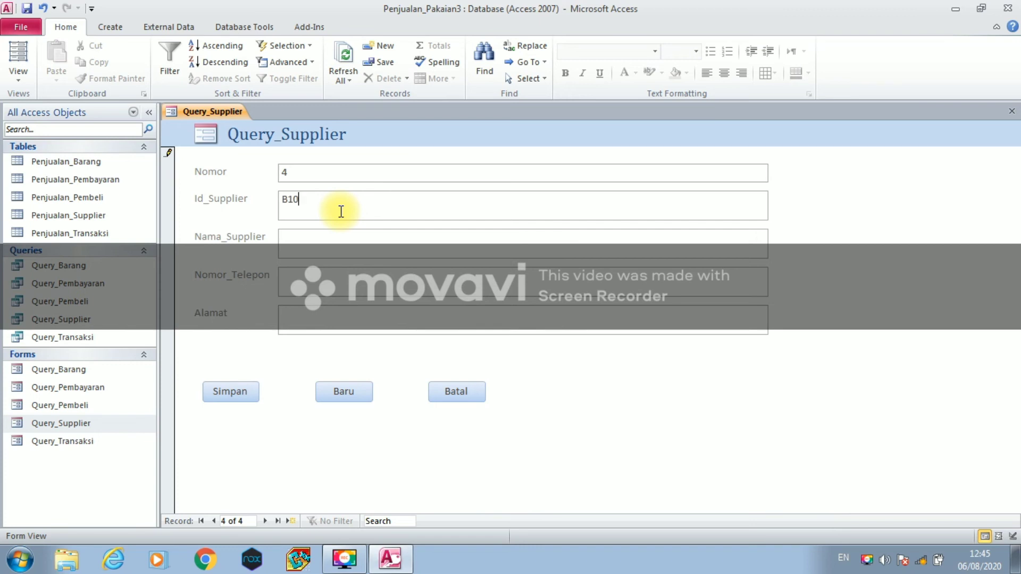
text(5)
click(337, 253)
key(Caps_Lock)
text(R)
key(Caps_Lock)
text(izky)
click(317, 285)
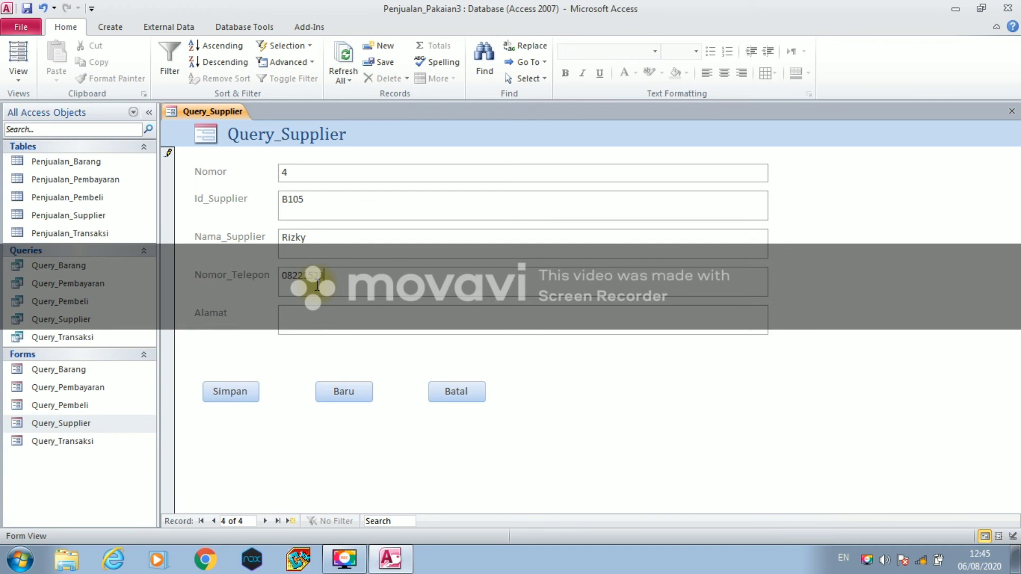
- Fill in the B105 supplier's address, save the record, and start a new one
click(323, 320)
key(Caps_Lock)
text(T)
key(Caps_Lock)
text(anjung)
key(Caps_Lock)
text(M)
key(Caps_Lock)
text(orawa)
click(241, 389)
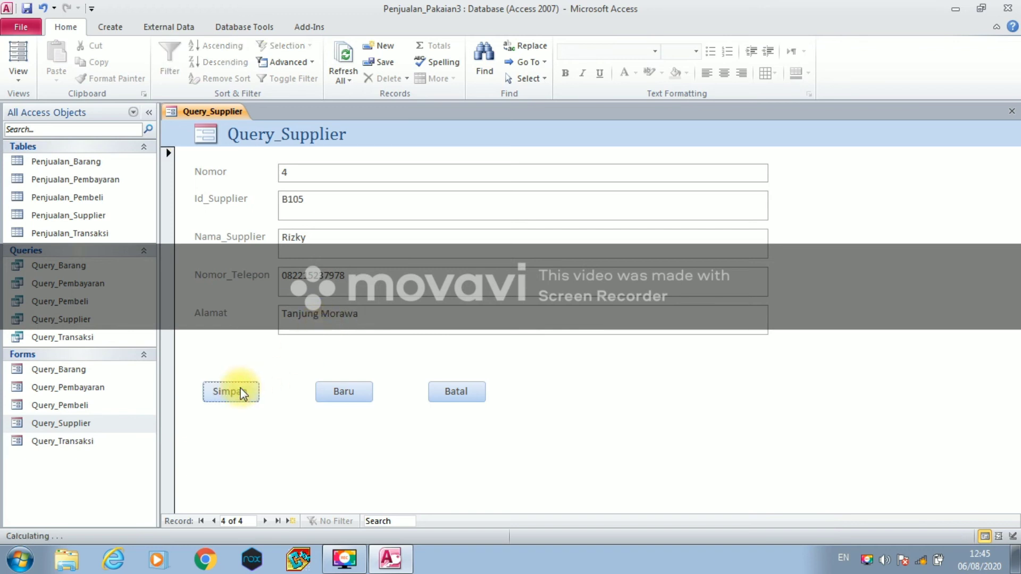
click(343, 392)
- Enter the next supplier's id (typed B006), name and phone number
click(291, 197)
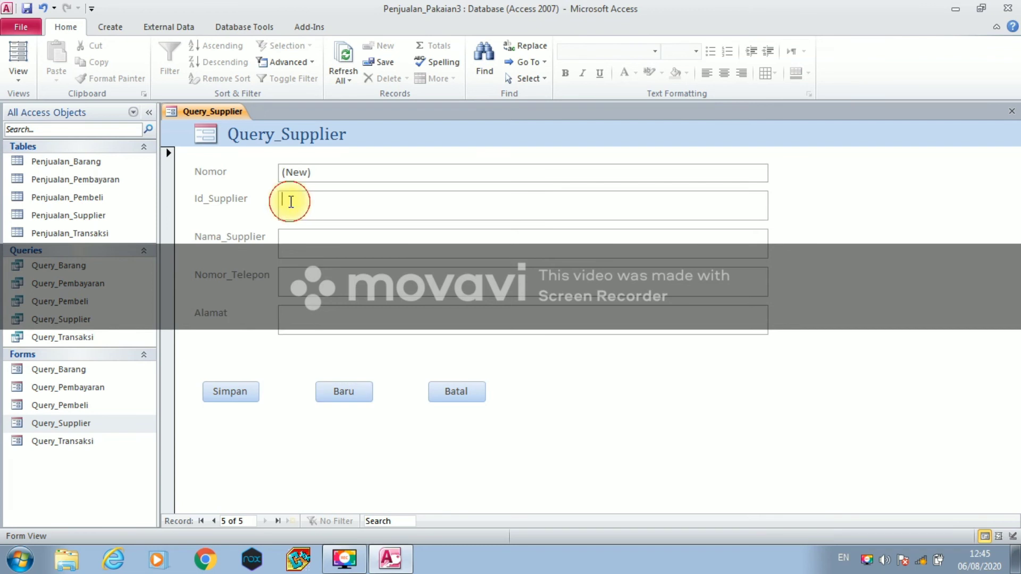
key(Caps_Lock)
text(B006)
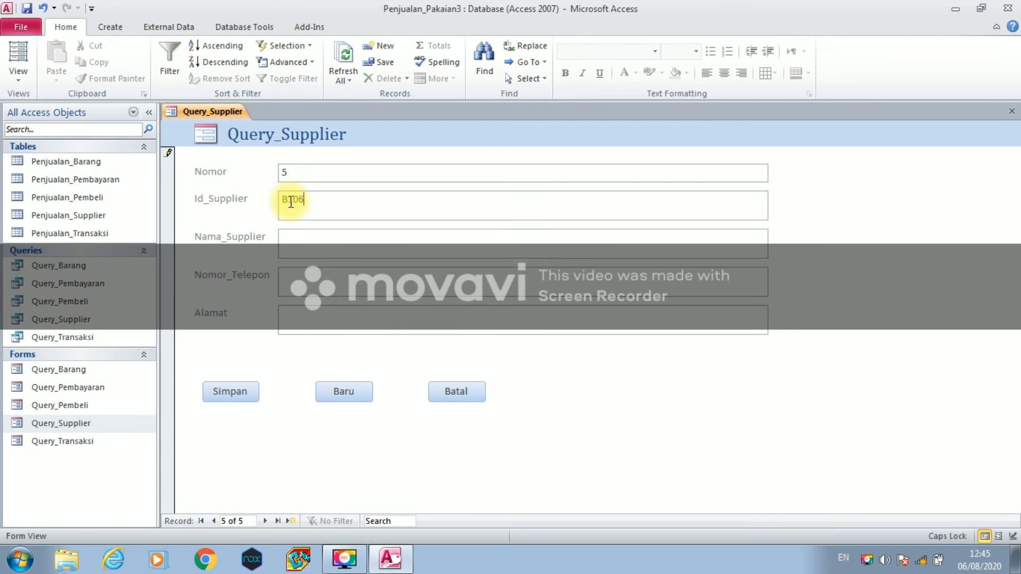
click(294, 237)
key(Caps_Lock)
text(Indah)
click(291, 282)
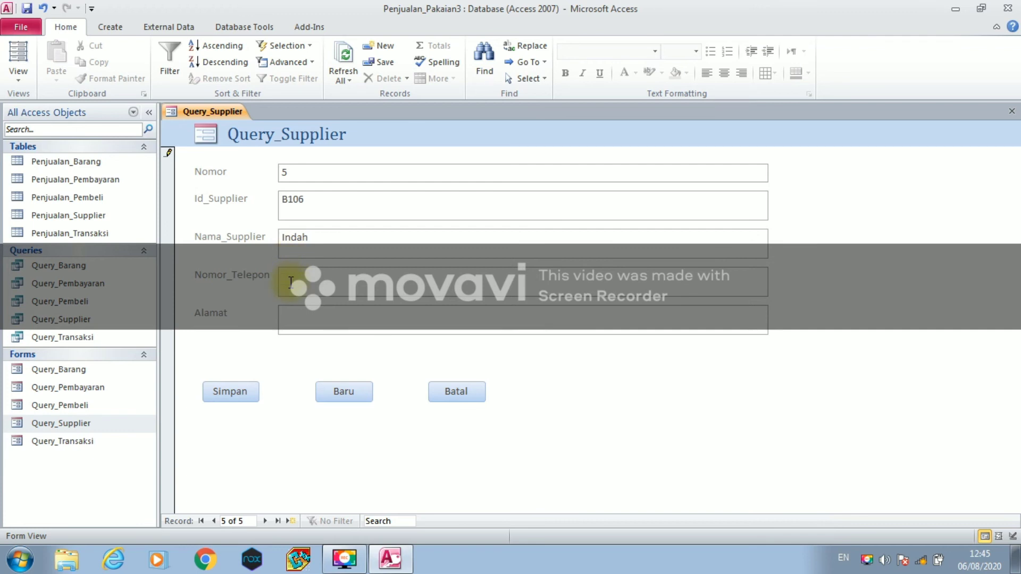
- Fill in the B106 supplier's address and save the record
click(288, 314)
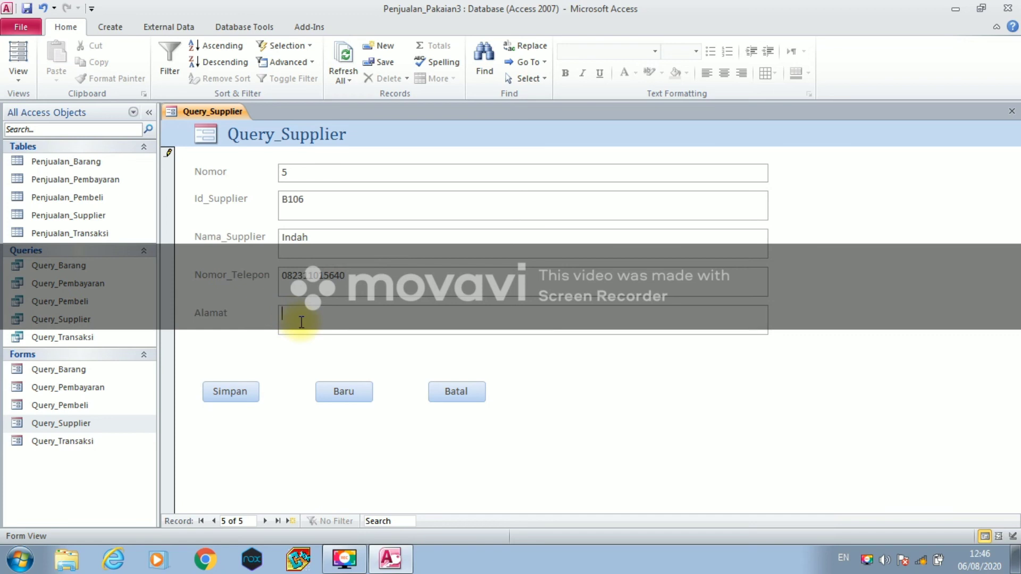
text(Tanjung)
key(Caps_Lock)
text(M)
key(Caps_Lock)
text(orawa)
click(253, 394)
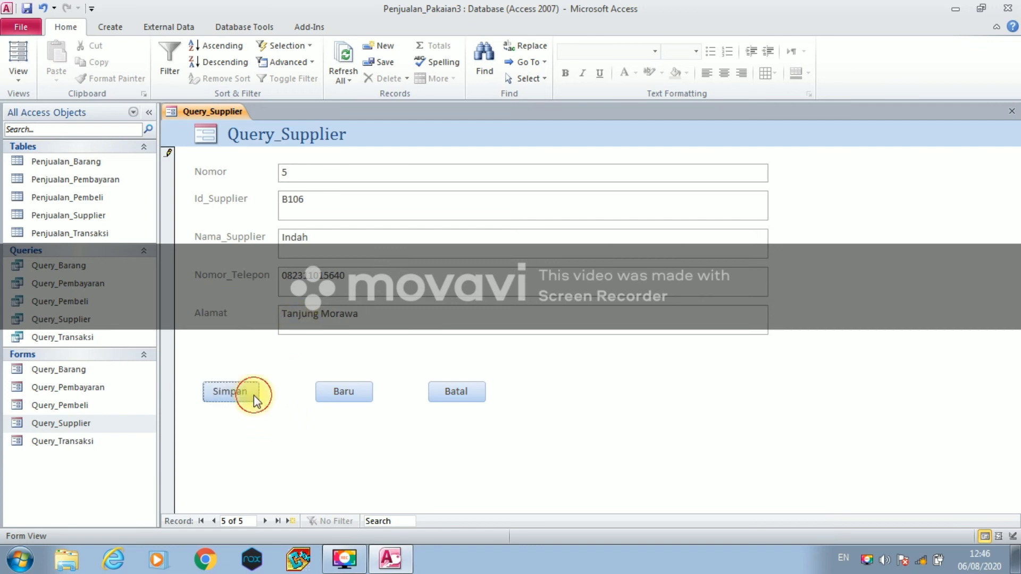
- Start a blank supplier record, then save and close the Query_Supplier form
click(329, 403)
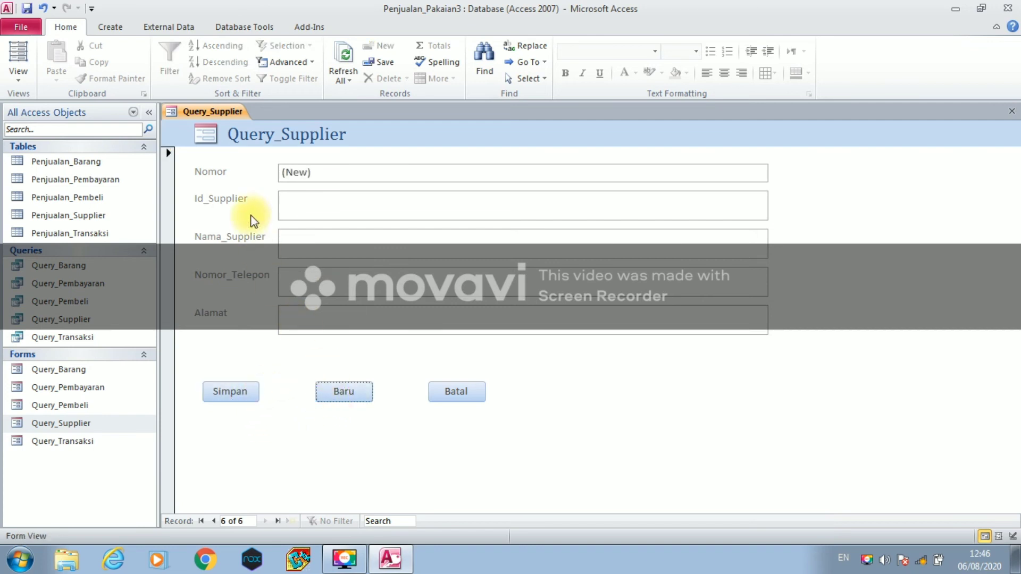
right_click(231, 113)
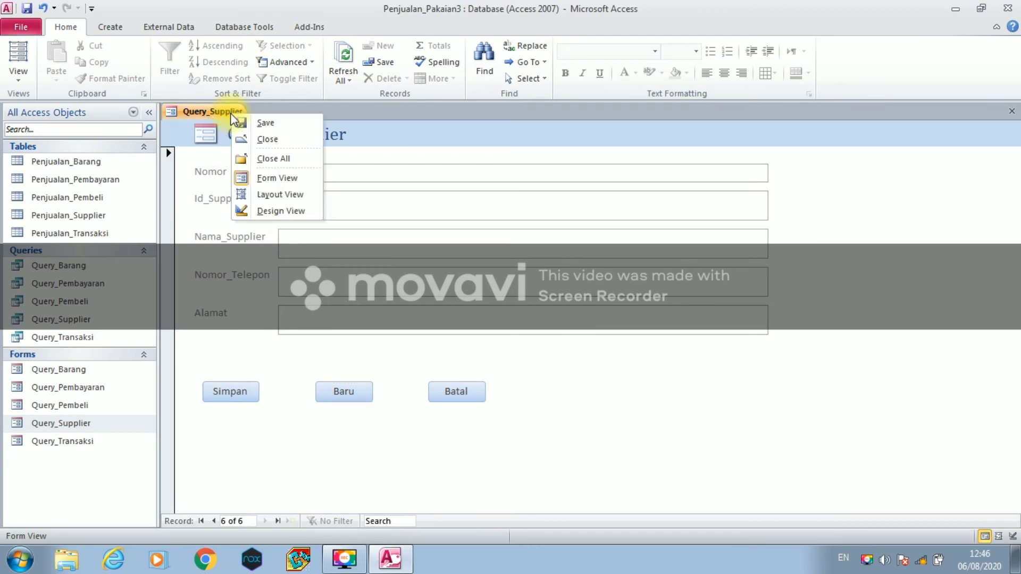
click(234, 122)
right_click(228, 111)
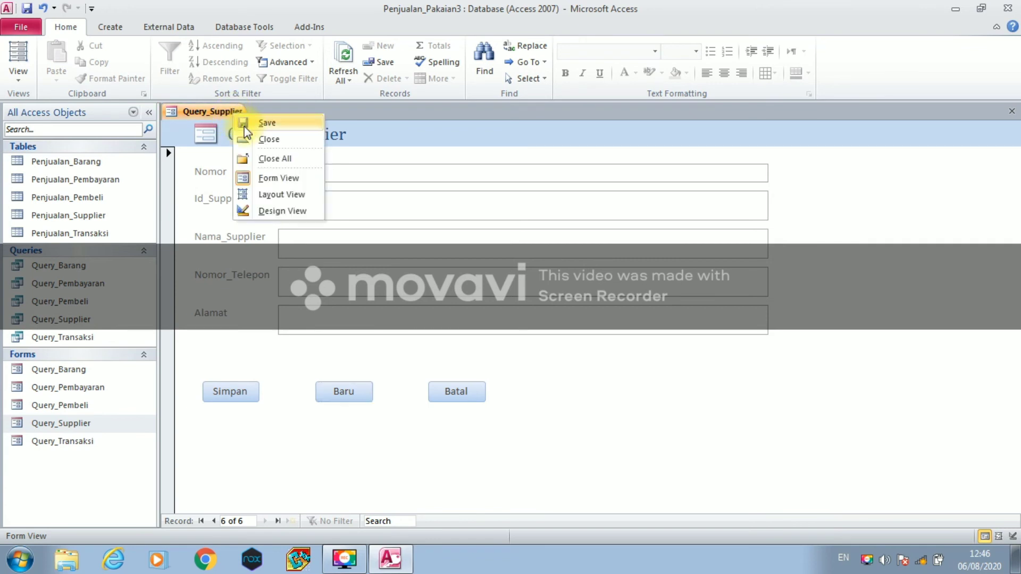
click(250, 139)
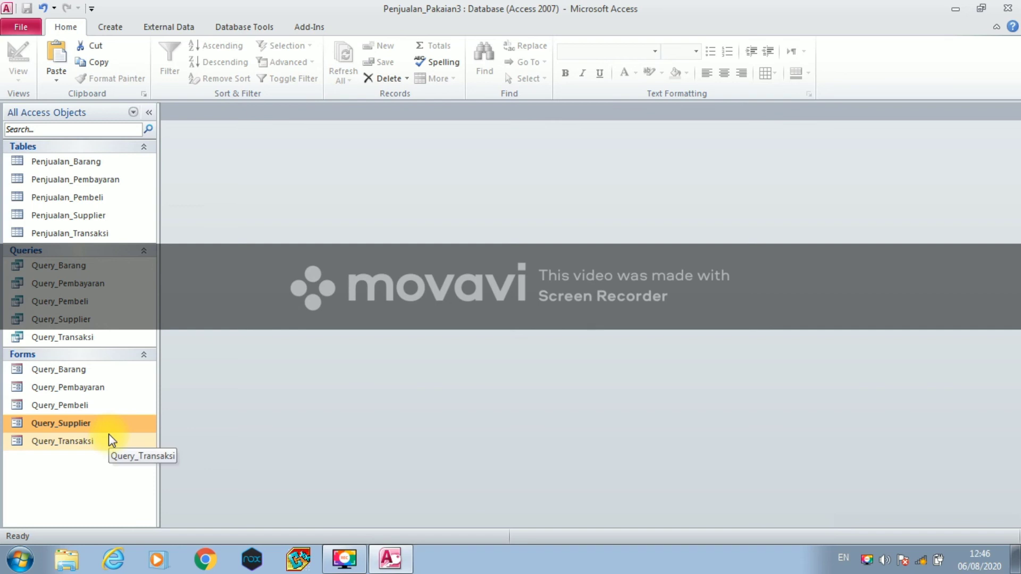
- Open the Query_Transaksi form and enter transaction ID C01 with item A01
double_click(109, 441)
click(266, 195)
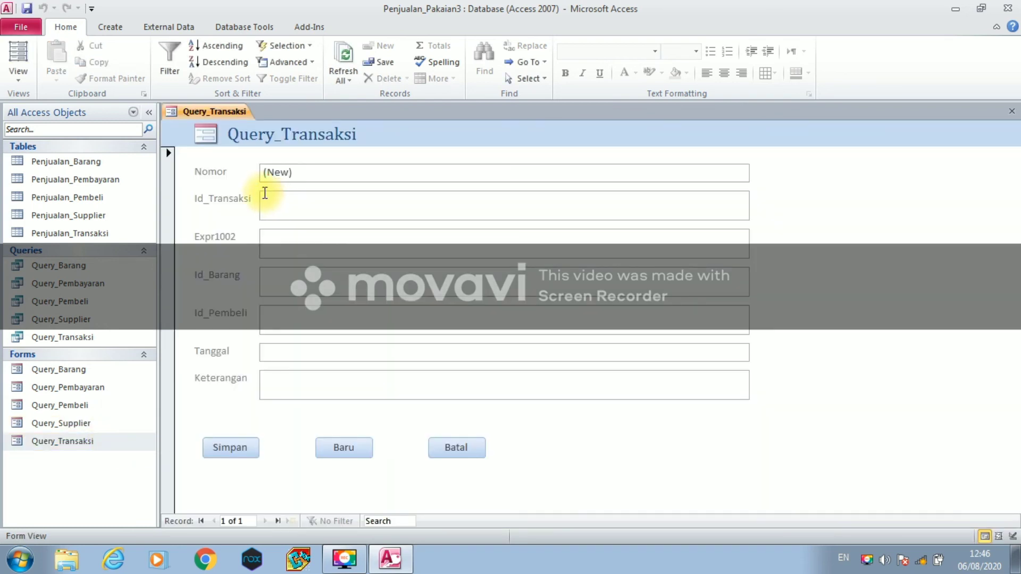
key(Caps_Lock)
text(T1)
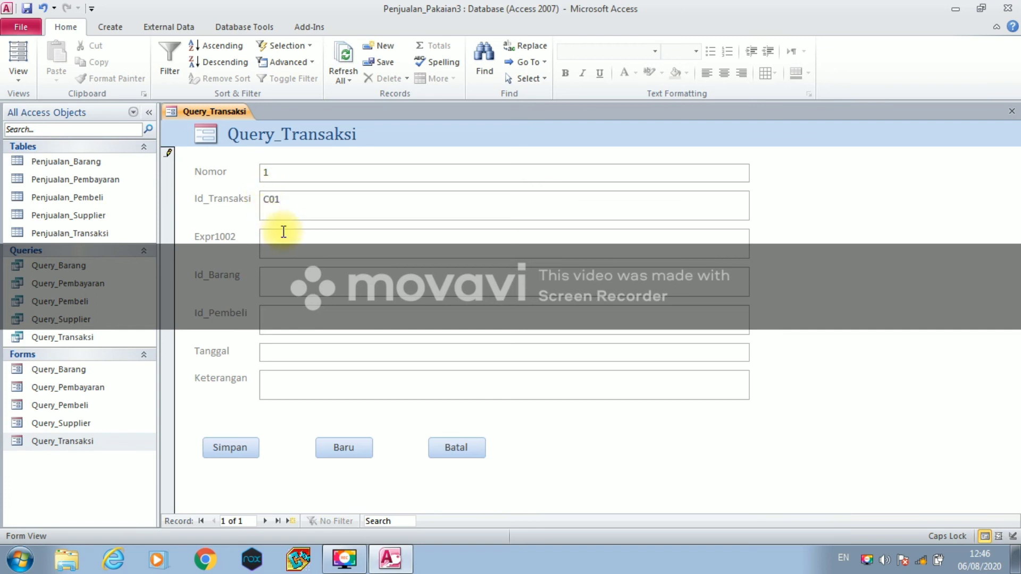
text(-)
click(274, 274)
text(-)
text(A01)
key(BackSpace)
key(BackSpace)
key(BackSpace)
key(BackSpace)
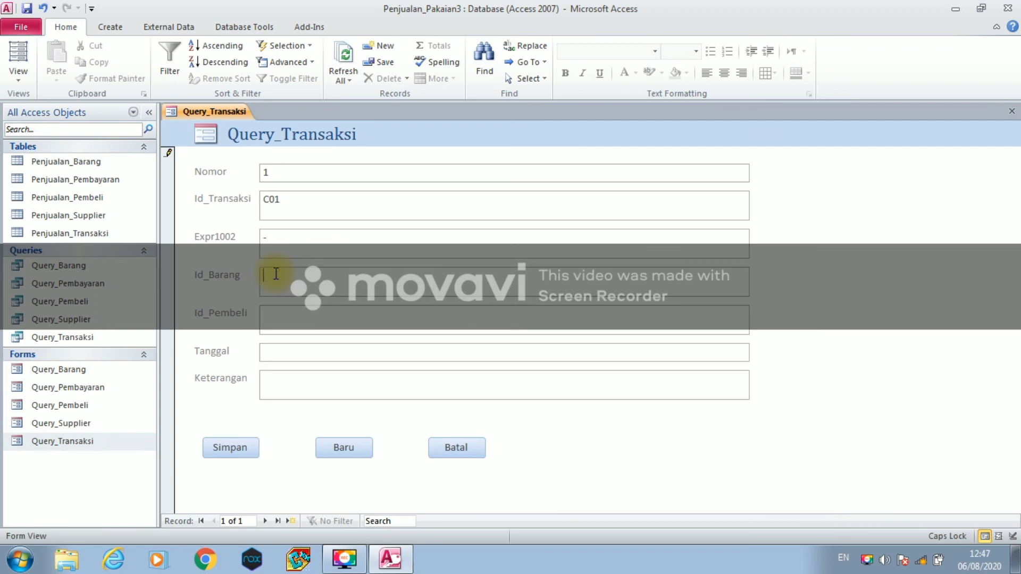
text(A01)
- Enter buyer D110, date 01/01/2020 and note 'S dan M', save, and start a new record
click(284, 313)
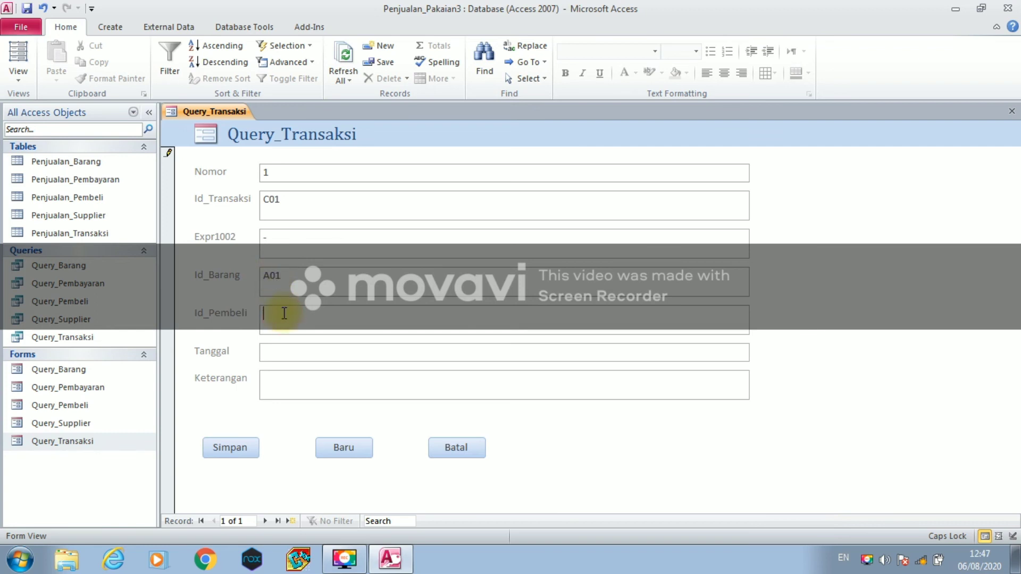
text(D0)
text(10)
click(270, 350)
text(01-01-2020)
click(288, 379)
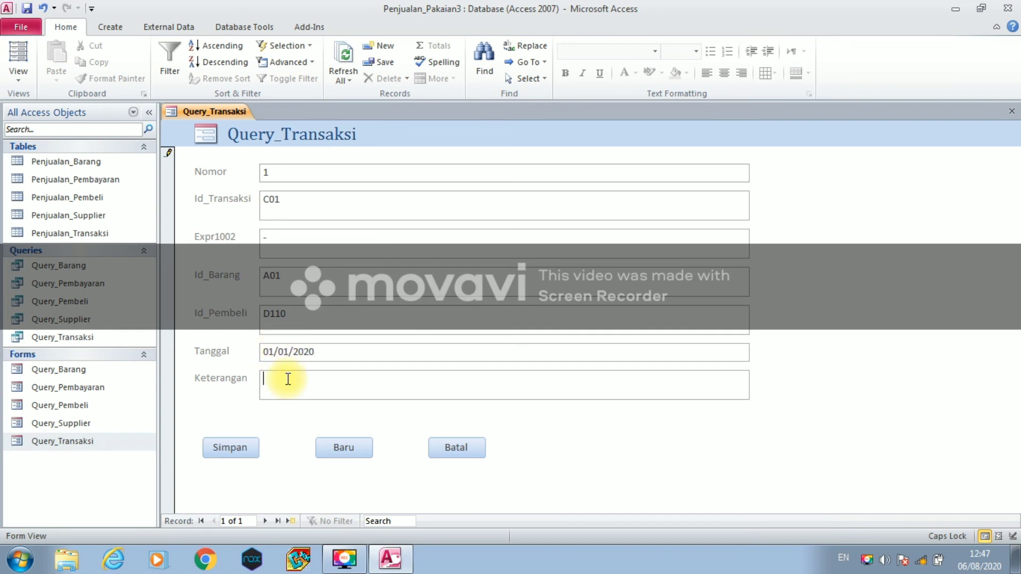
text(S )
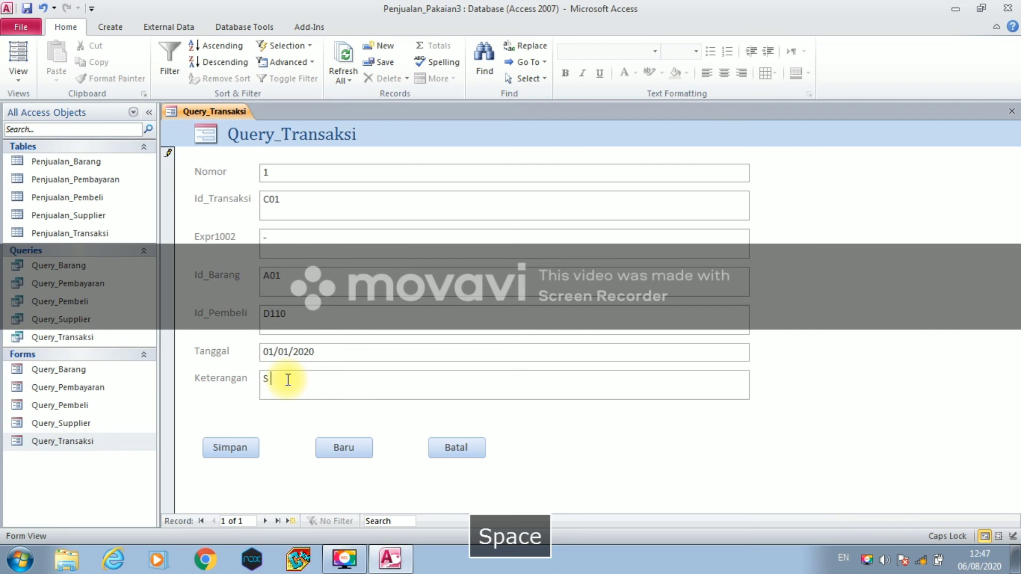
text(dan M)
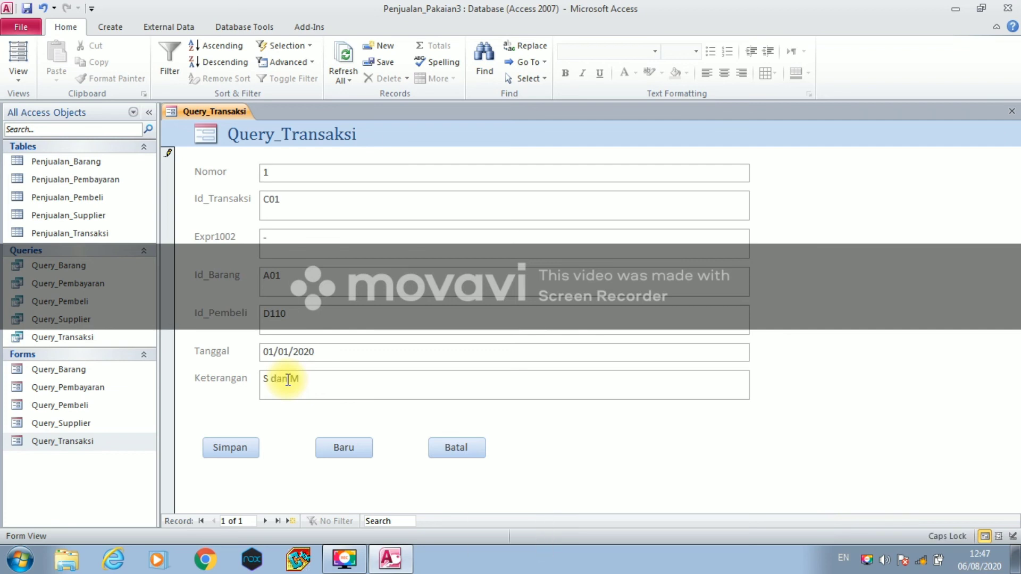
click(219, 445)
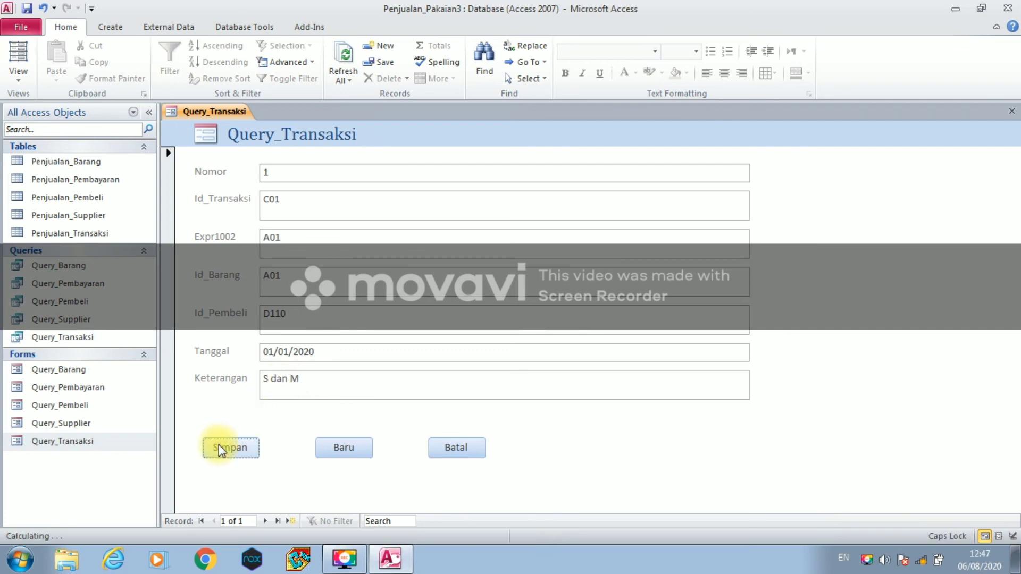
click(343, 448)
click(264, 203)
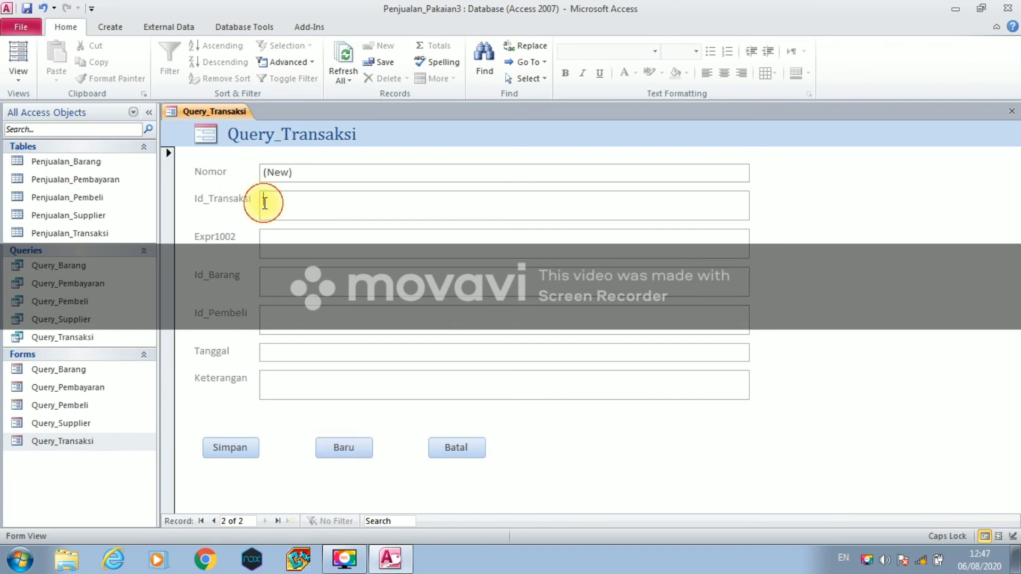
- Enter C02 with item A02, buyer D113, date 02/01/2020 and note '-', save, and add a new record
text(T02)
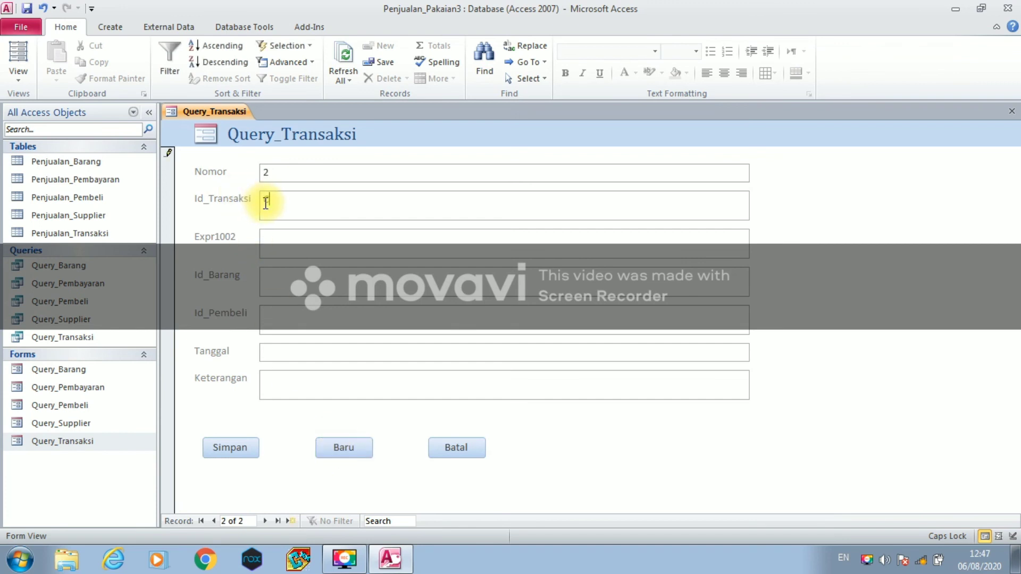
click(274, 236)
click(256, 275)
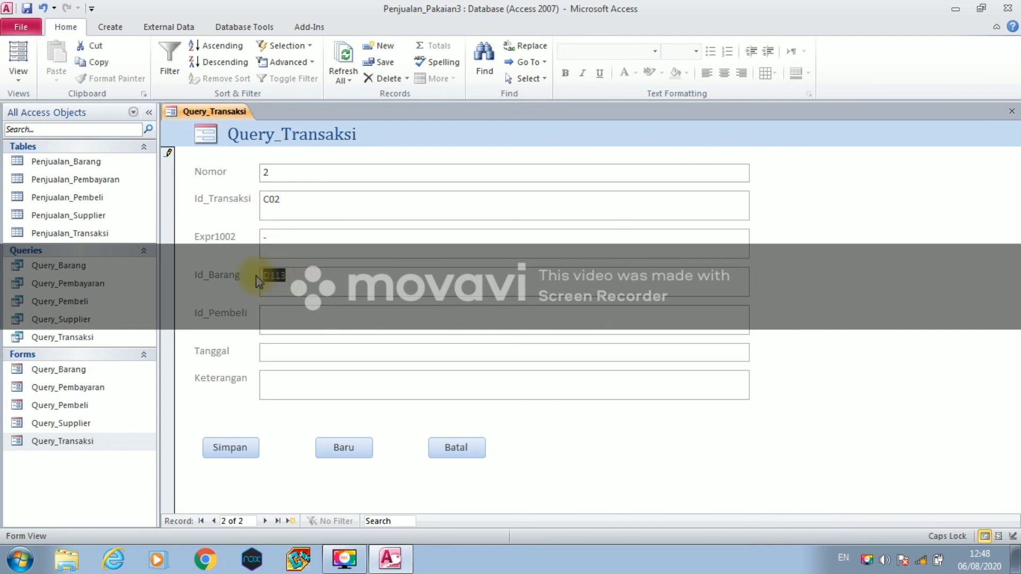
text(A02)
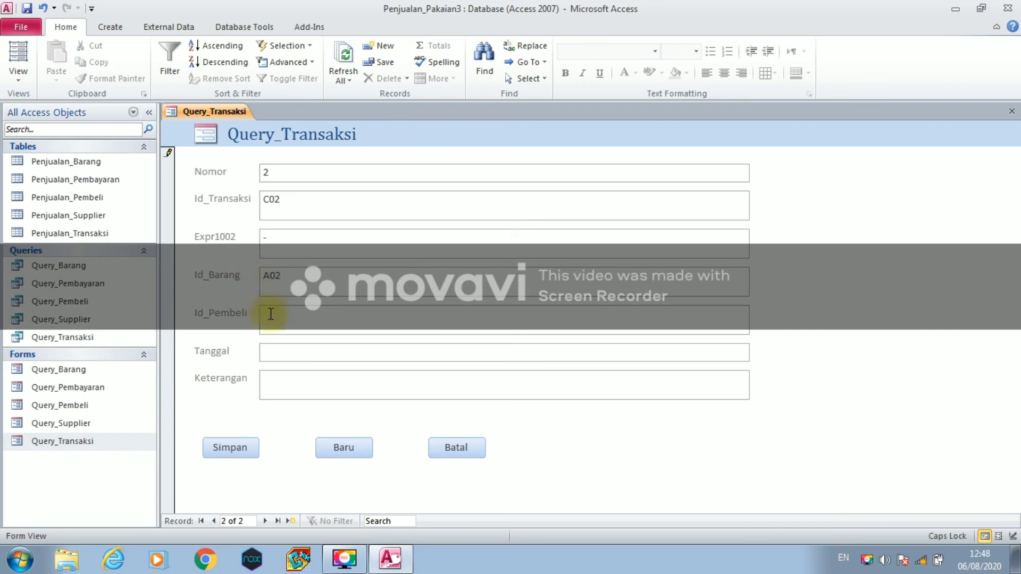
click(271, 313)
text(D113)
click(271, 353)
text(02/01-2020)
click(269, 384)
text(-)
click(244, 453)
click(322, 450)
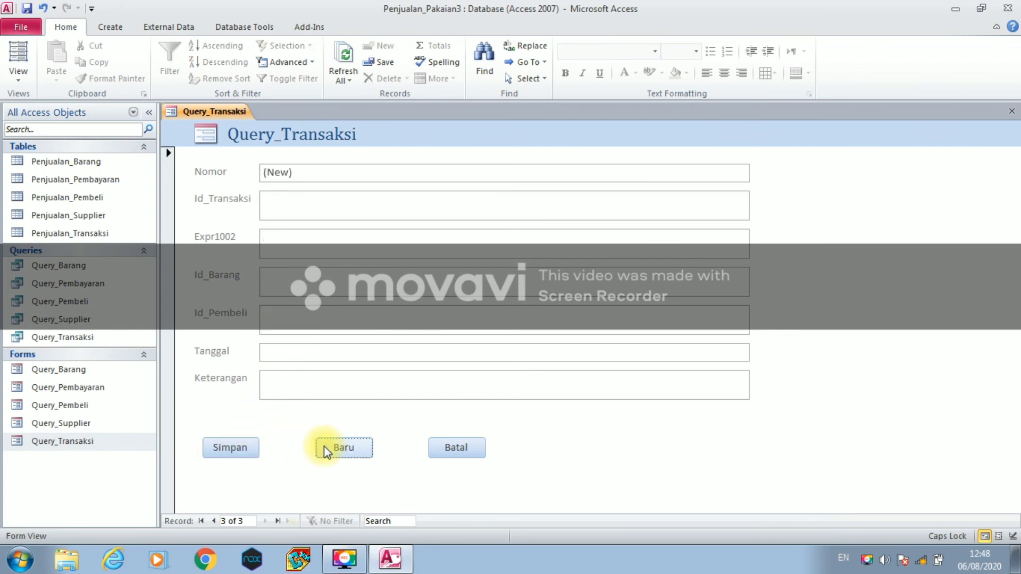
- Enter transaction ID C03 with item A03
click(278, 207)
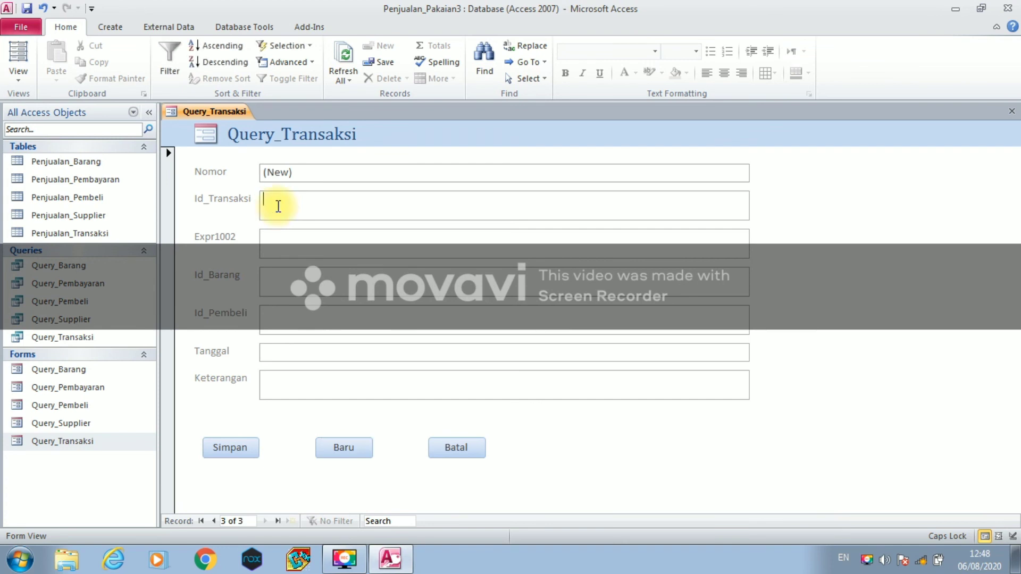
text(C)
text(02)
click(281, 246)
click(276, 274)
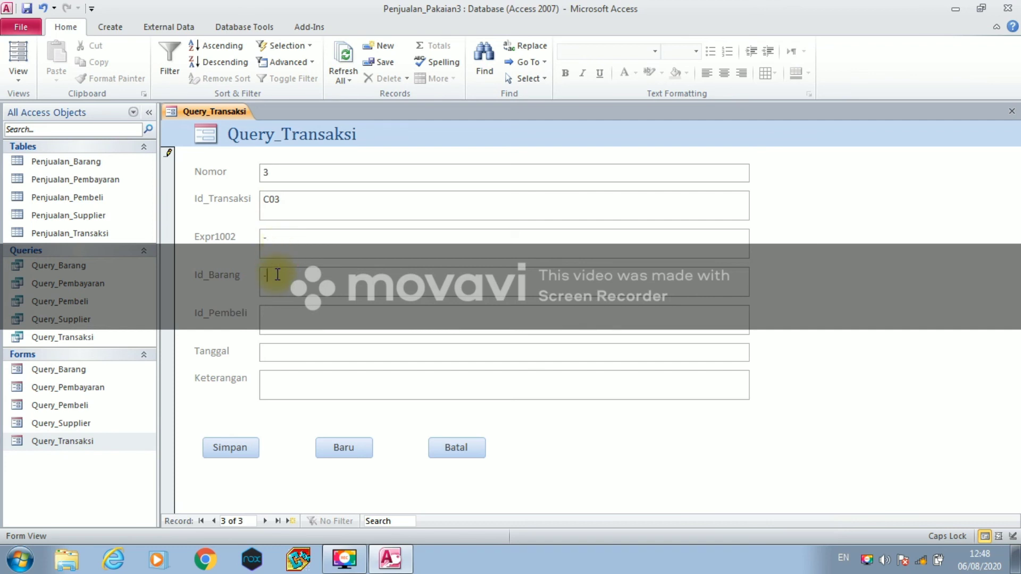
text(A03)
key(BackSpace)
- Add buyer D112, date 03/01/2020 and note 'M', save, and start a fourth record
click(268, 316)
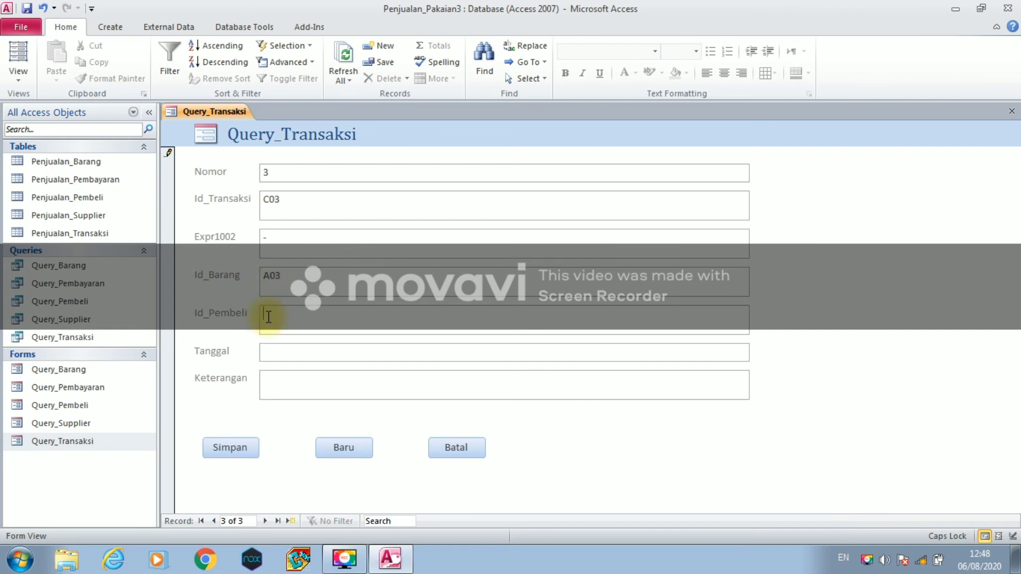
text(D112)
click(290, 349)
text(03-01-2020)
click(291, 382)
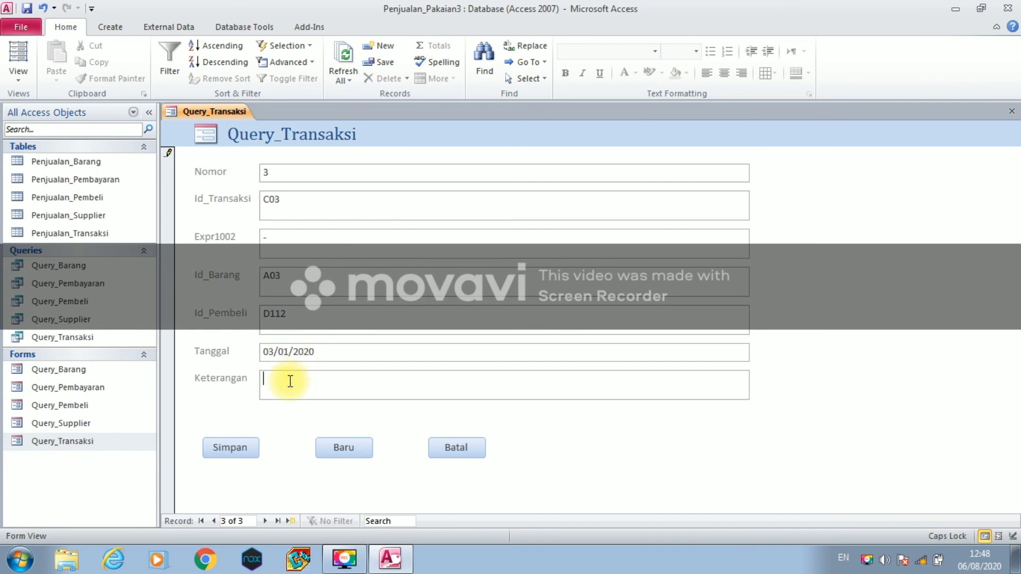
text(M)
click(239, 453)
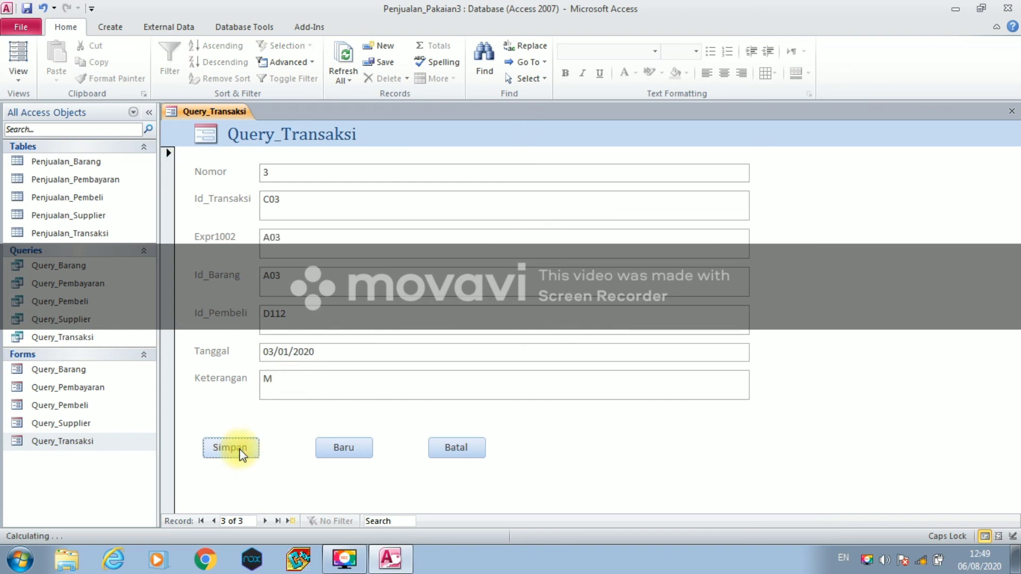
click(327, 448)
- Enter transaction ID C04 with item A04
click(274, 206)
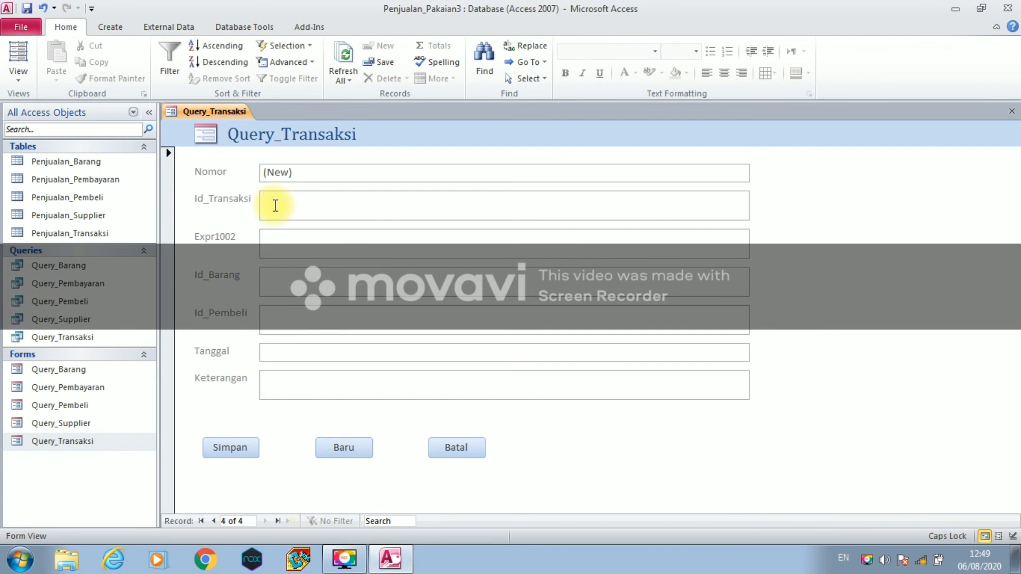
text(C04)
click(276, 239)
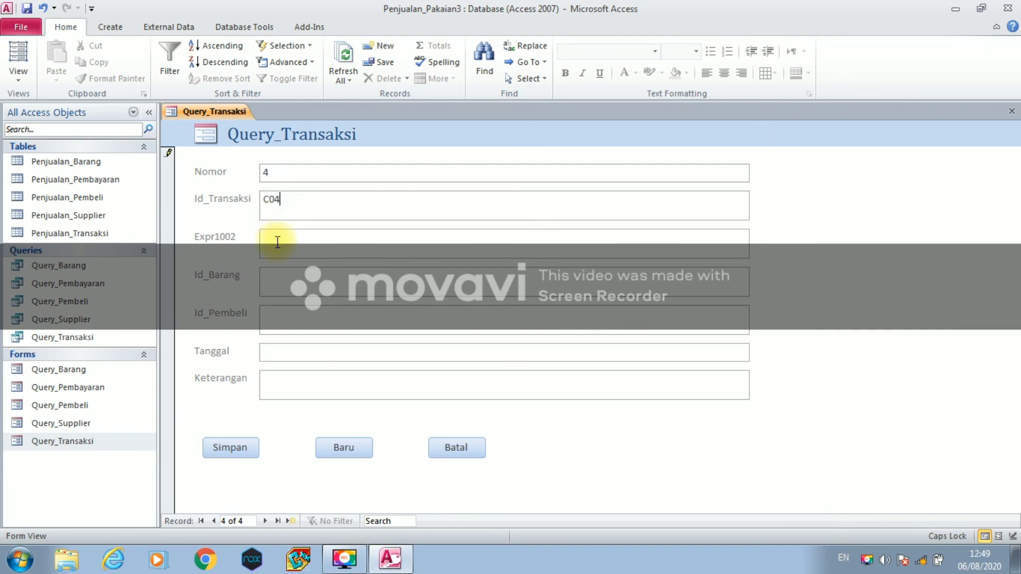
text(-)
click(271, 279)
text(-)
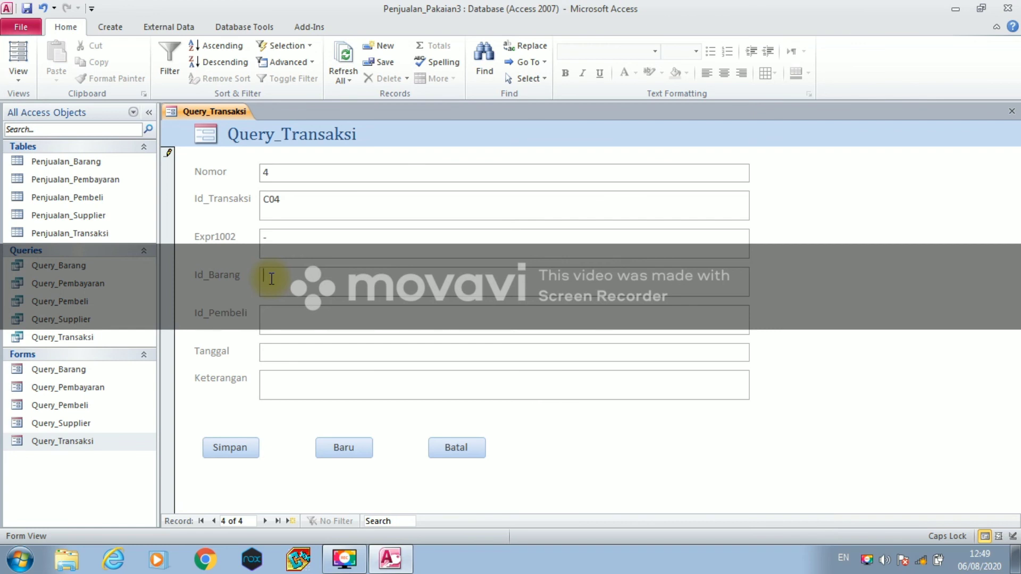
text(A04)
- Add buyer D111, date 04/01/2020 and note '-', save, and start a fifth record
click(293, 315)
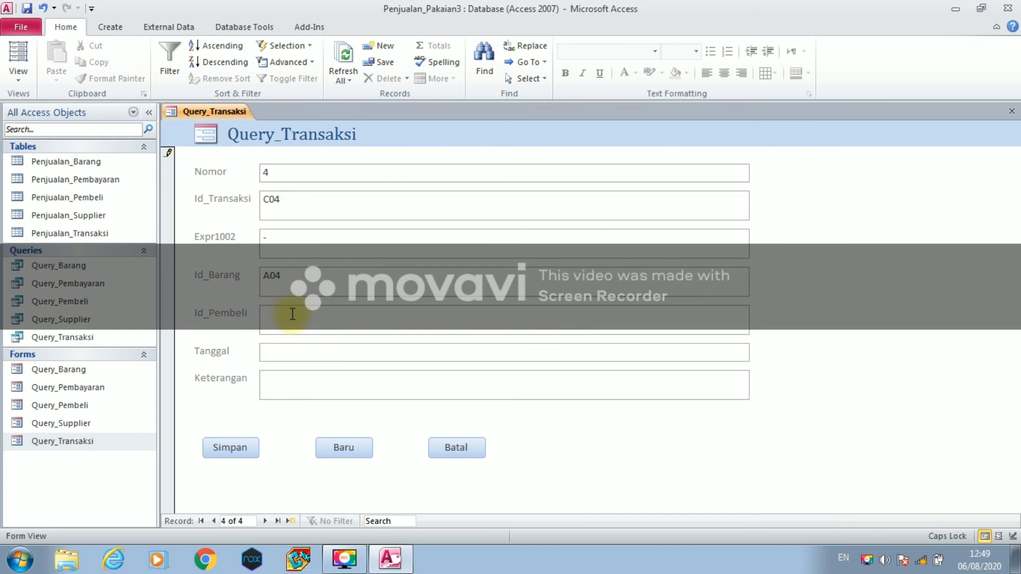
text(D111)
click(293, 352)
text(04-01-2020)
click(309, 381)
text(-)
click(237, 448)
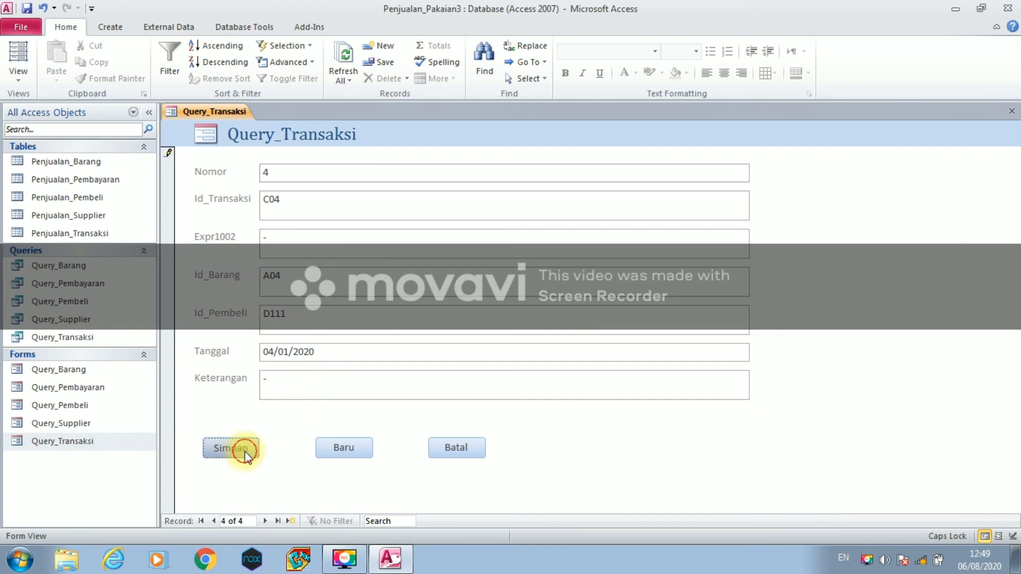
click(323, 442)
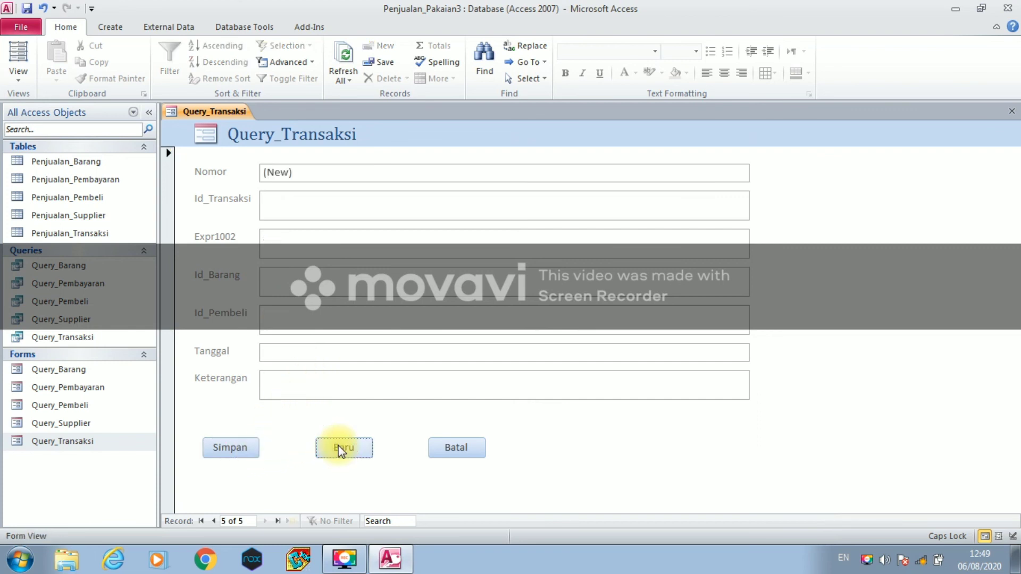
- Enter transaction ID C05 with item A05
click(273, 197)
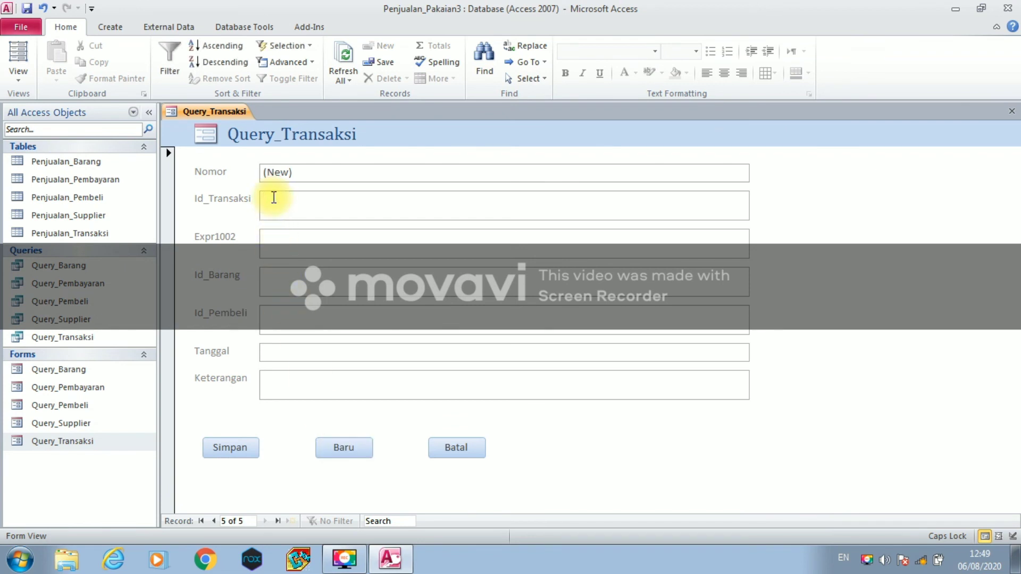
text(C05)
click(266, 240)
text(-)
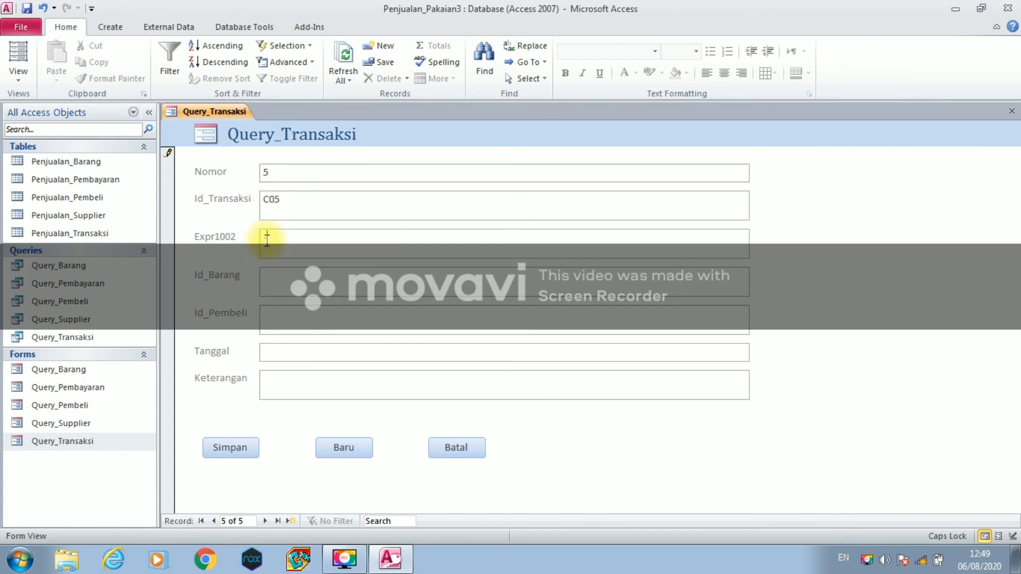
click(267, 282)
text(-)
key(BackSpace)
text(A-)
text(0)
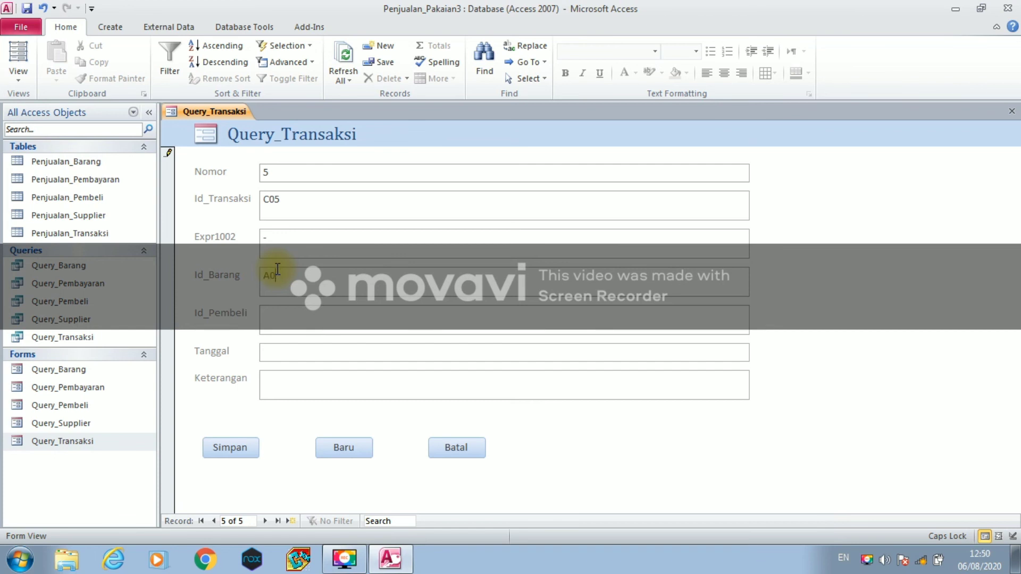
- Add buyer D114, date 05/01/2020 and note 'XL dan L', save, and start a new record
click(265, 313)
text(D114)
click(267, 349)
click(269, 351)
text(06)
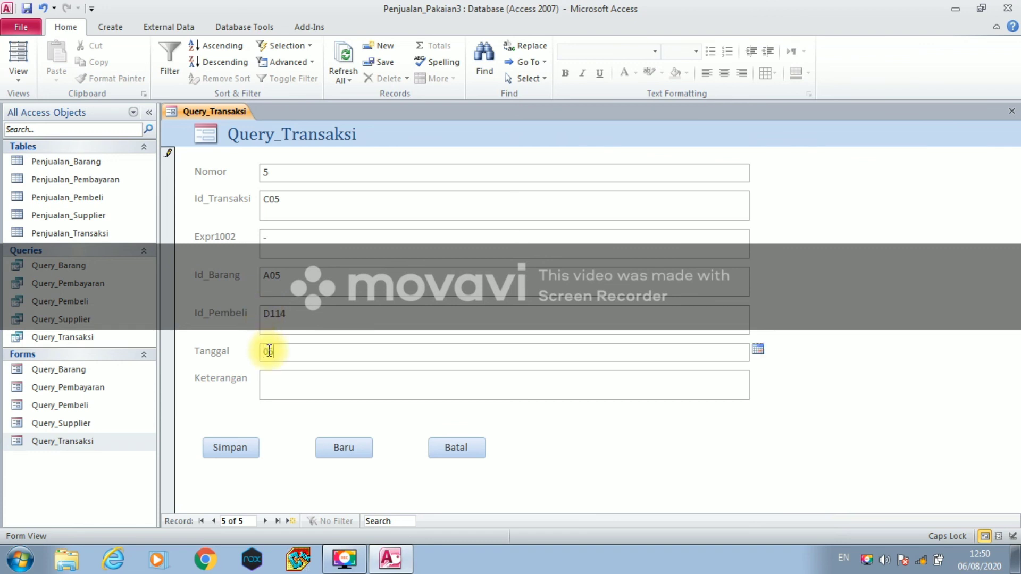
text(-01-2020)
click(269, 385)
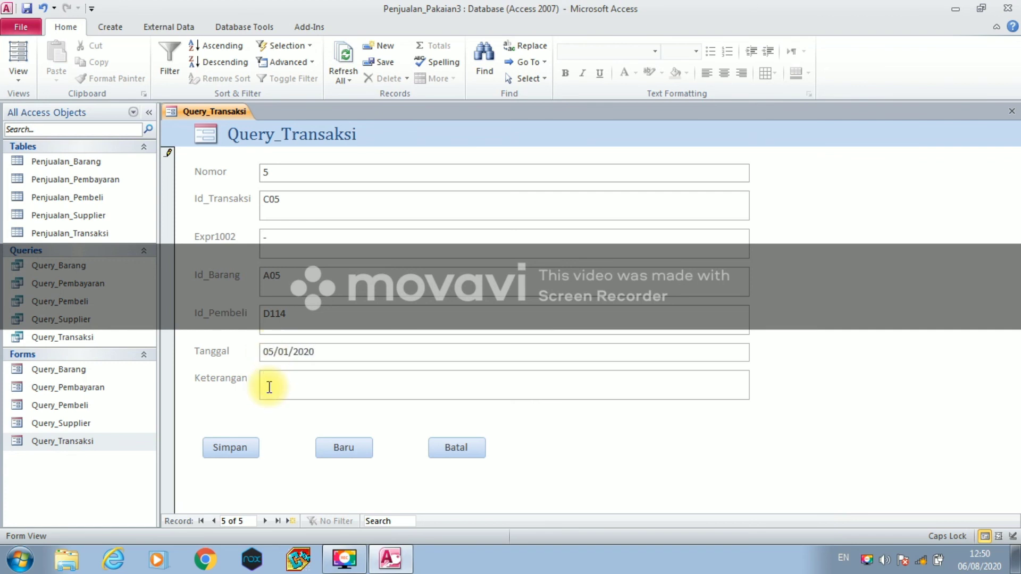
text(XI dan L)
click(230, 447)
click(321, 450)
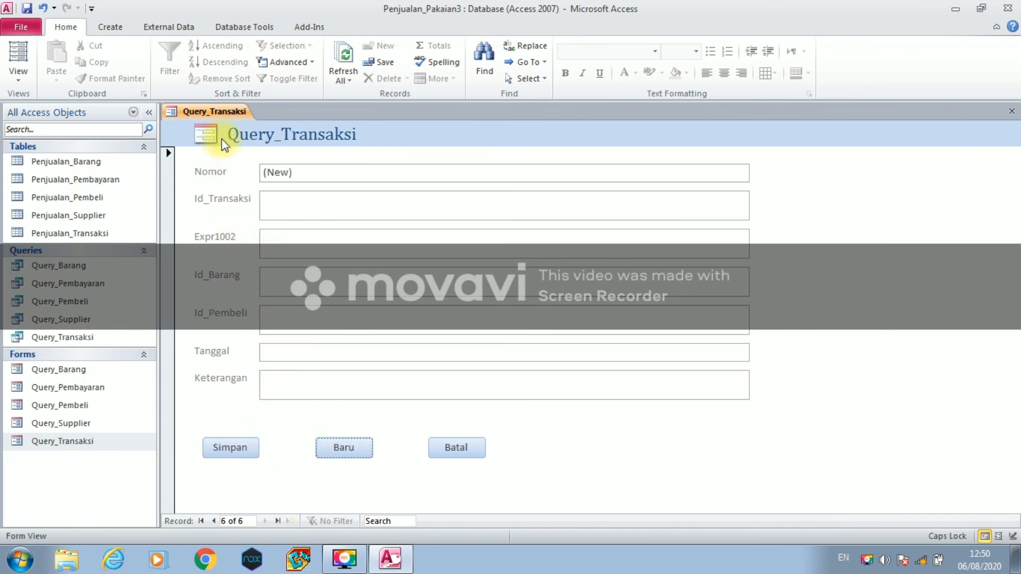
- Close the Query_Transaksi form
right_click(223, 111)
click(223, 127)
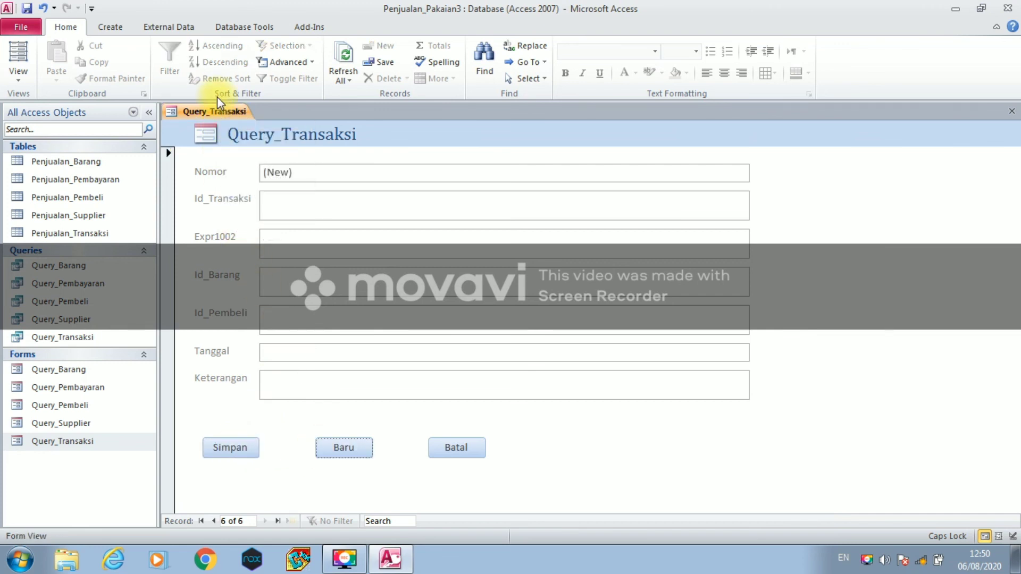
right_click(215, 107)
click(223, 131)
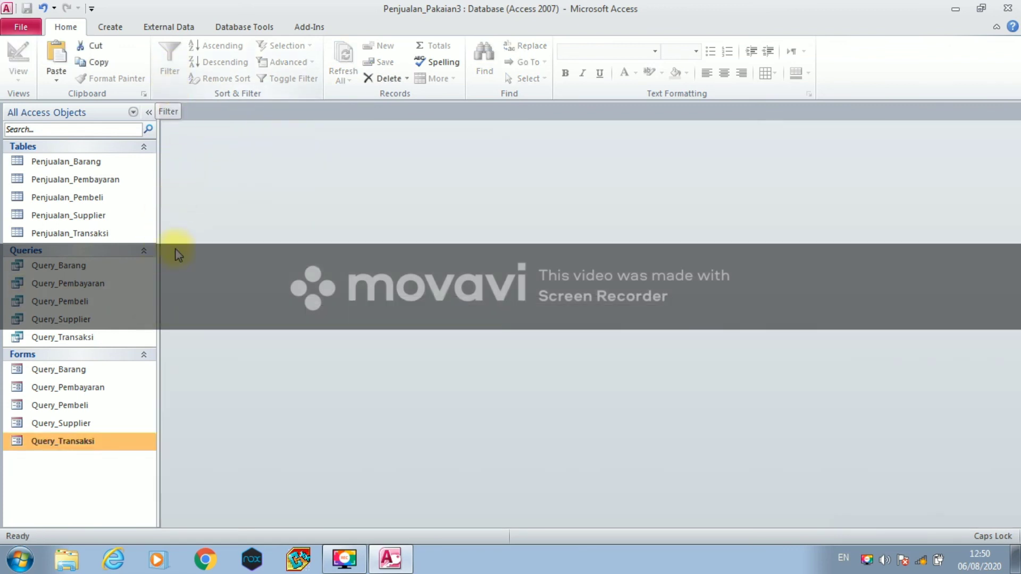
- Run the Report Wizard on Query_Barang with all fields, no grouping, sorted by Nomor
click(104, 365)
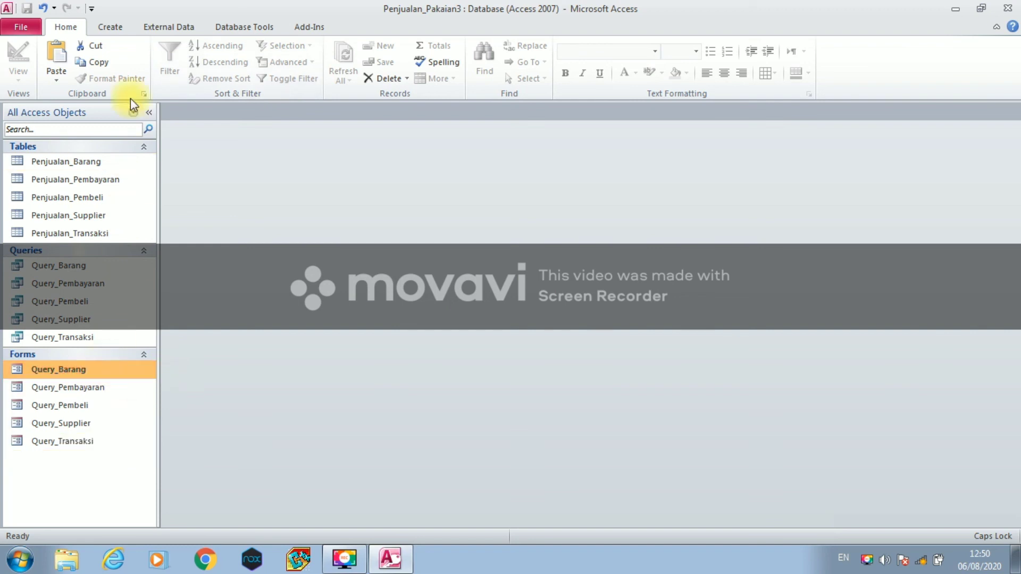
click(128, 28)
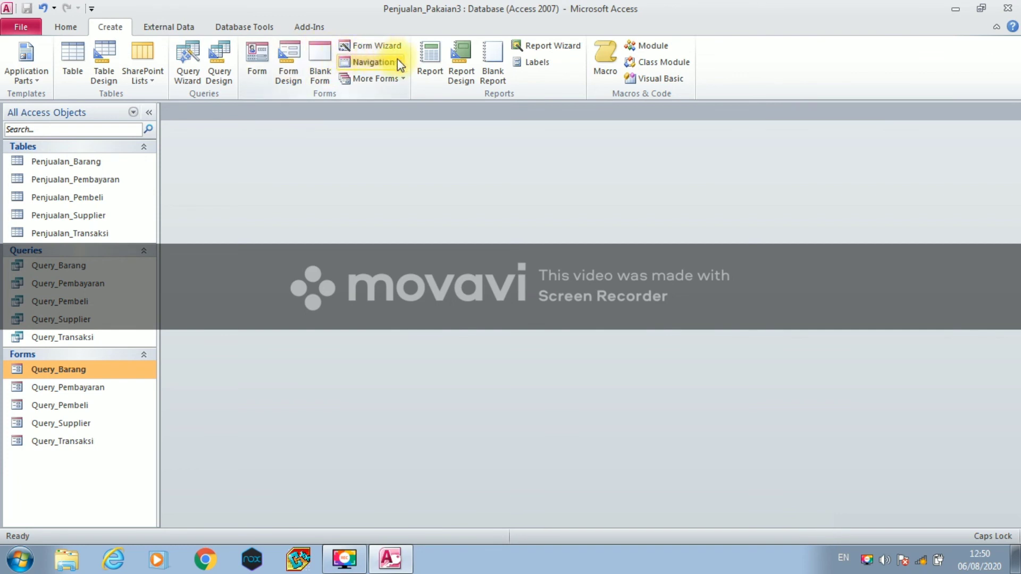
click(533, 46)
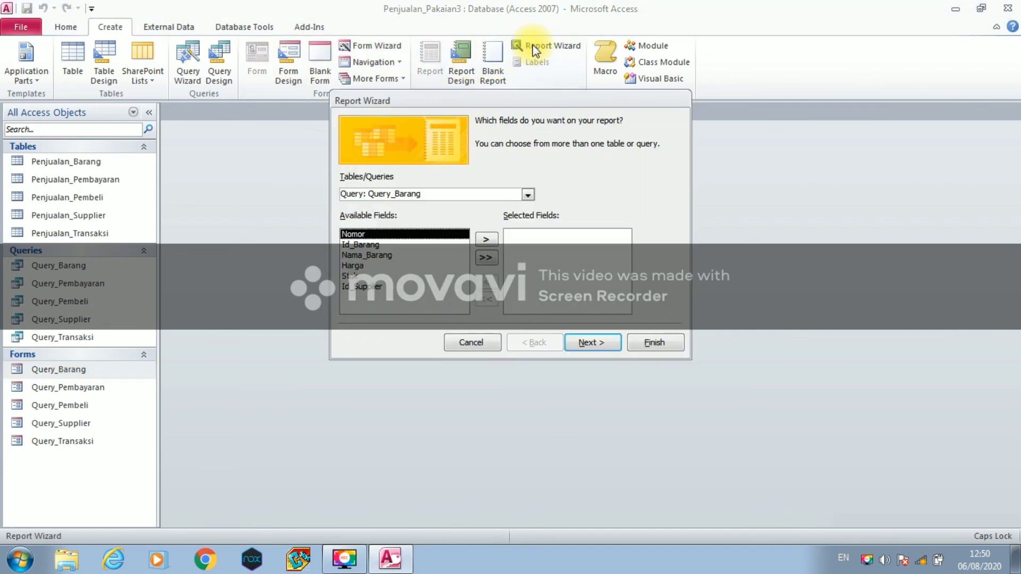
click(483, 258)
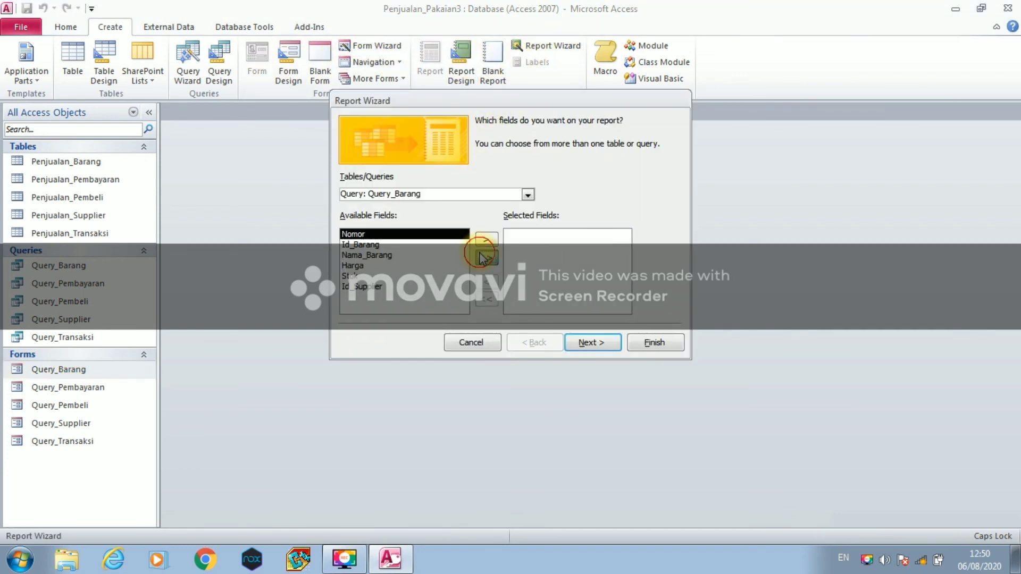
click(570, 343)
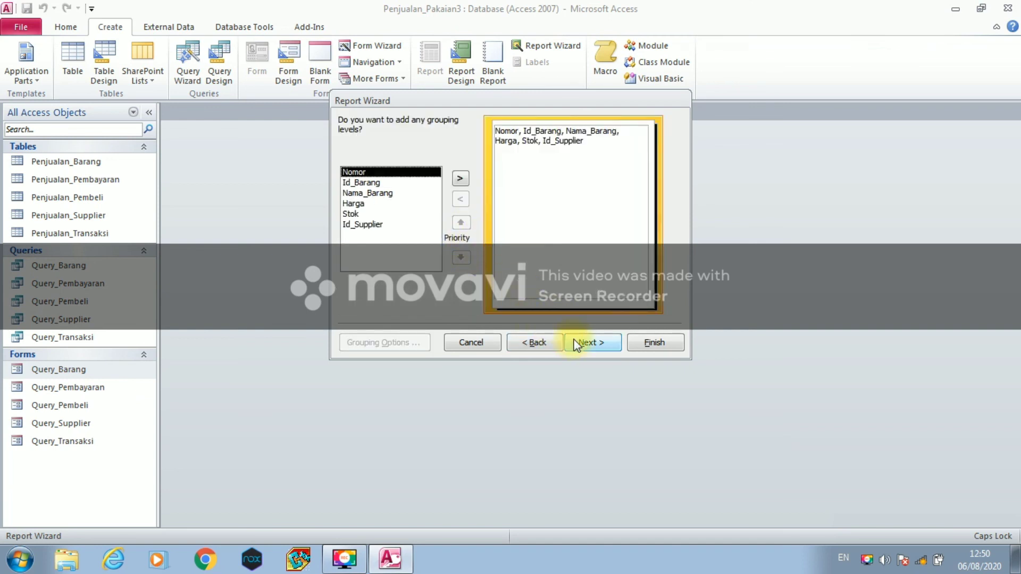
click(576, 344)
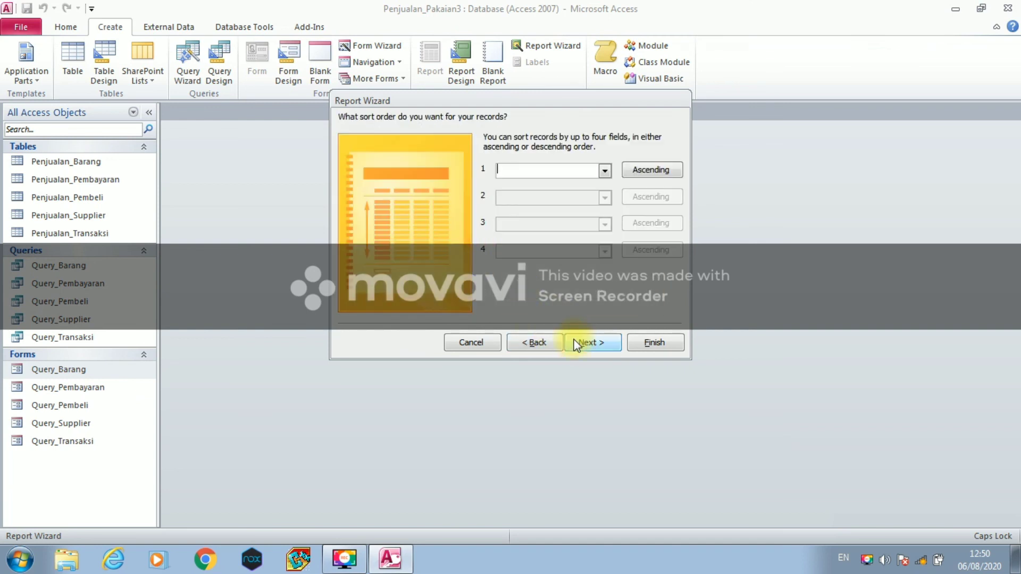
click(606, 175)
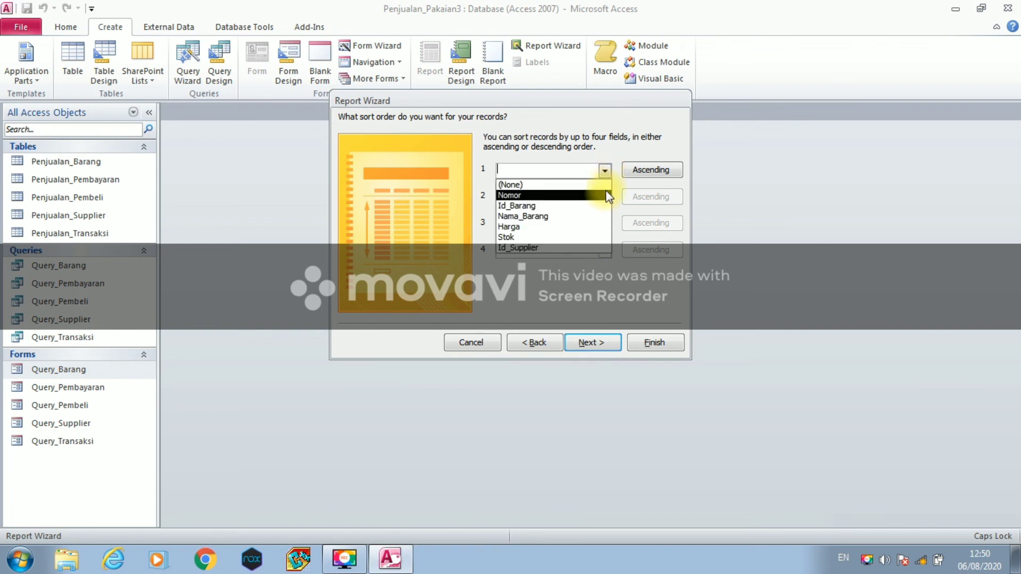
click(606, 195)
click(604, 343)
click(604, 342)
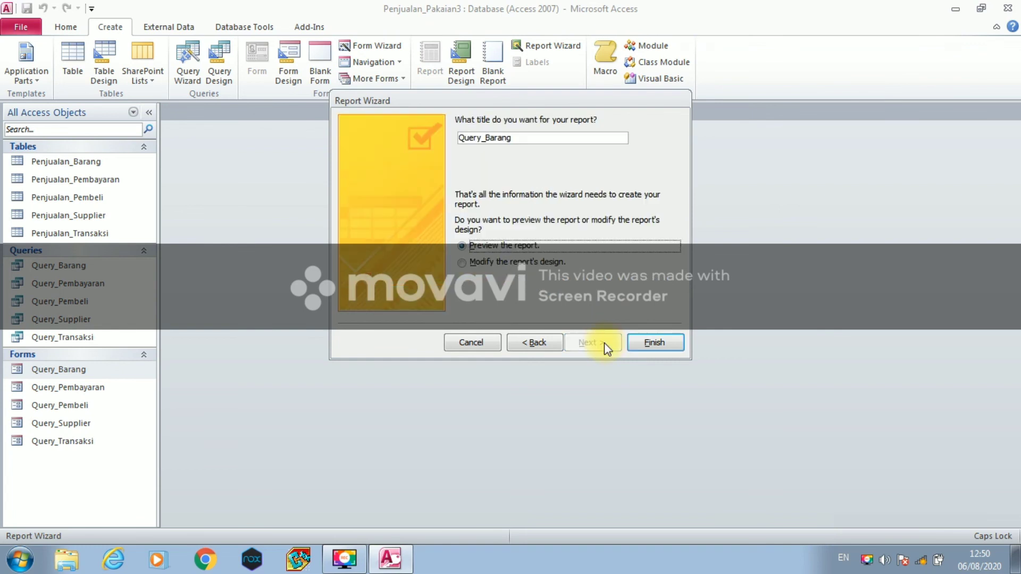
click(639, 342)
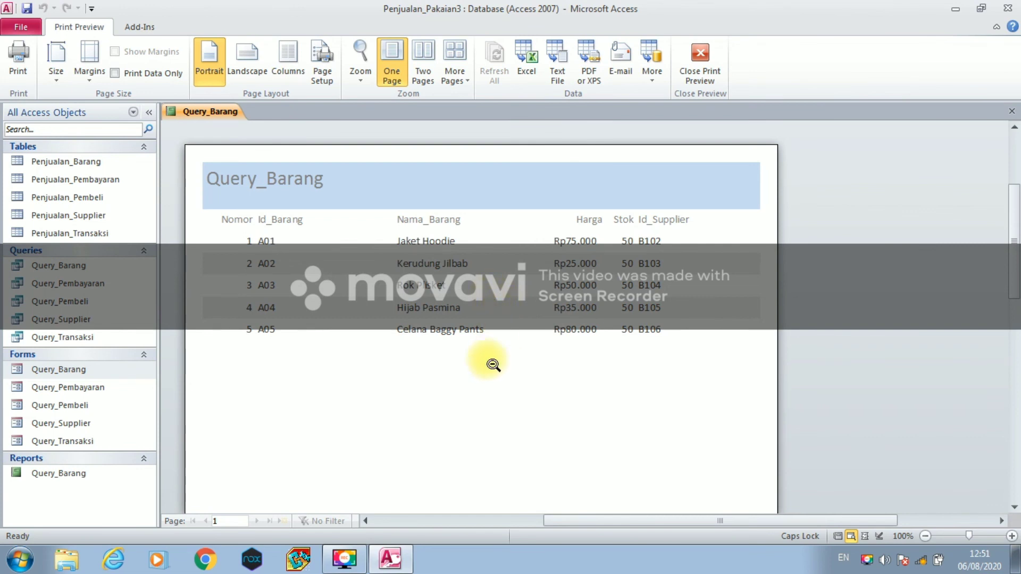
- Run the Report Wizard on Query_Pembayaran with all five fields, no grouping, sorted by Nomor
click(114, 387)
click(110, 31)
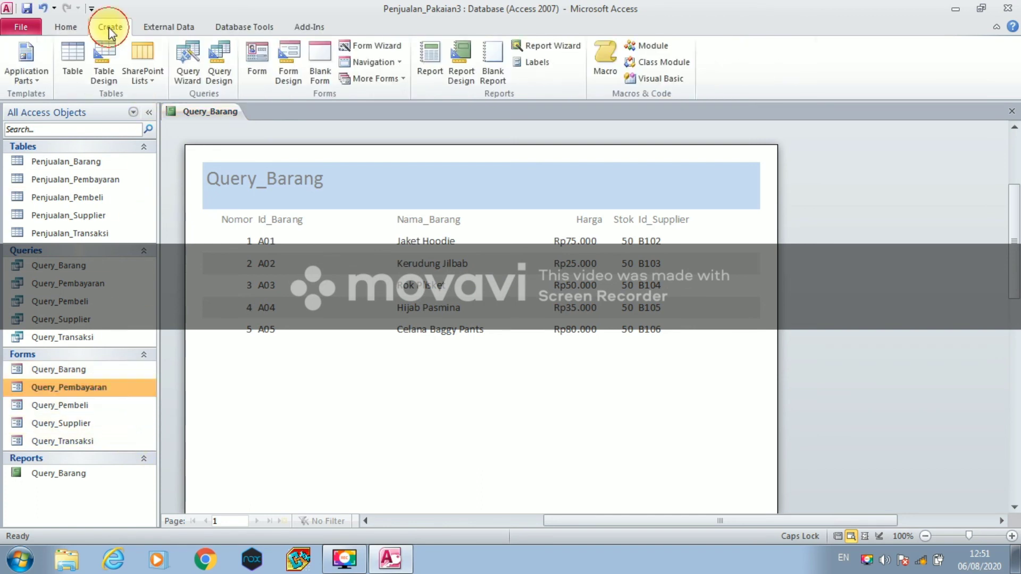
click(518, 42)
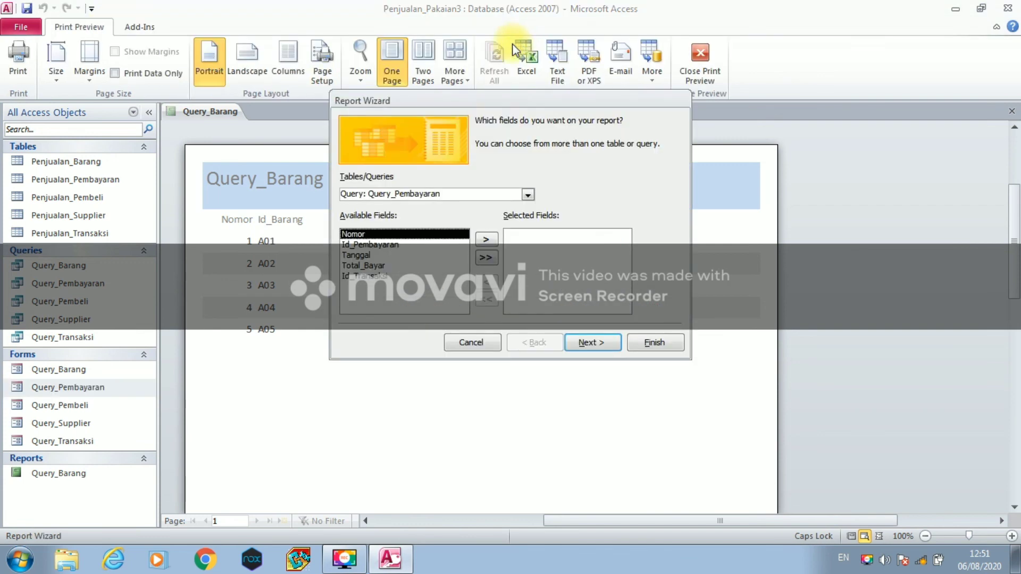
click(484, 259)
click(584, 343)
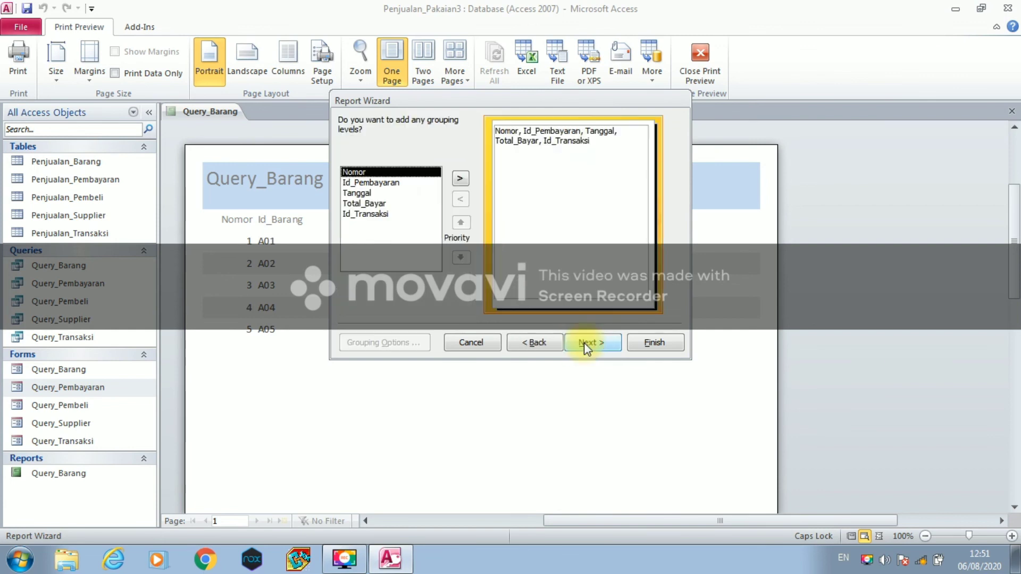
click(584, 342)
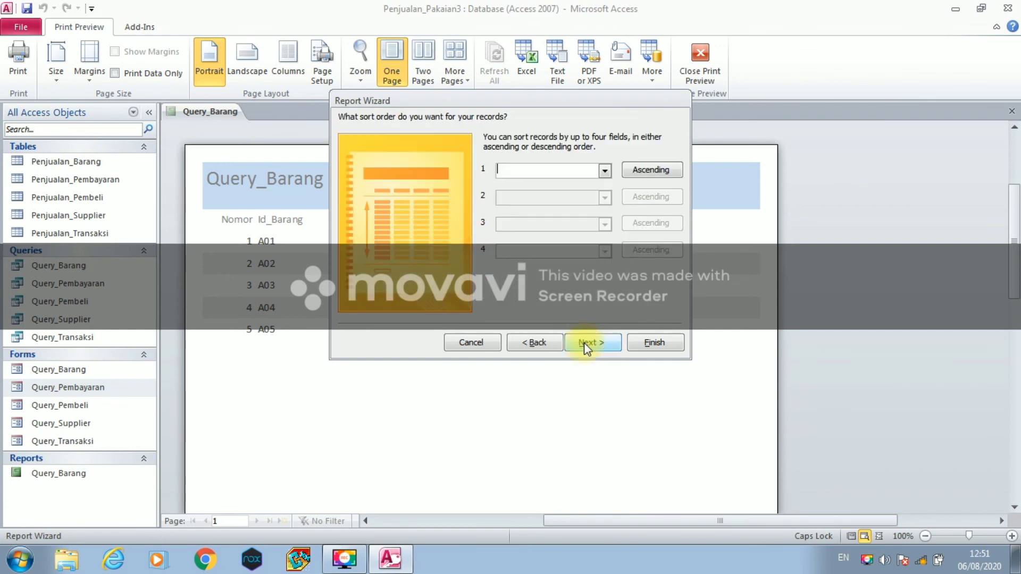
click(603, 170)
click(596, 196)
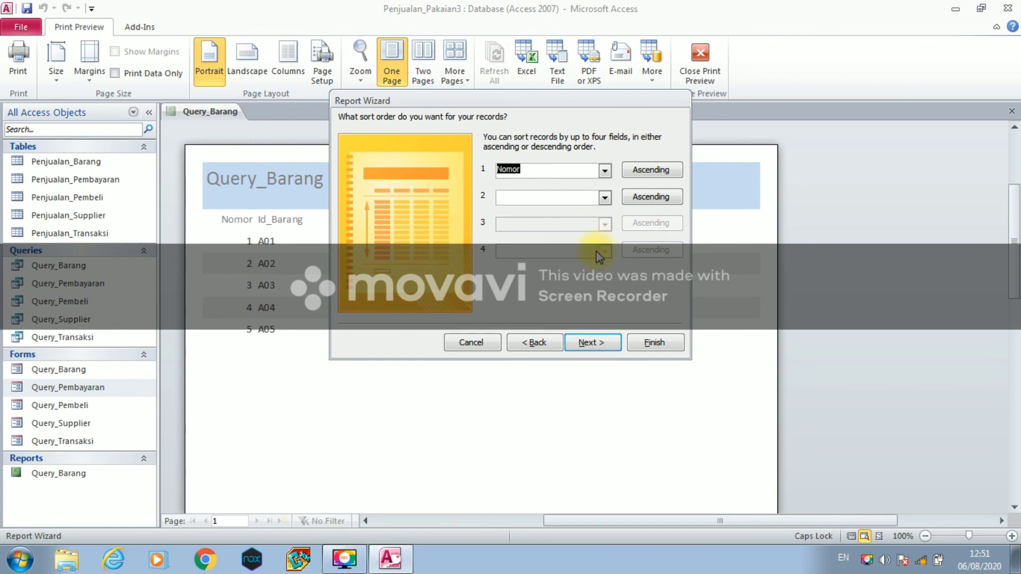
click(591, 342)
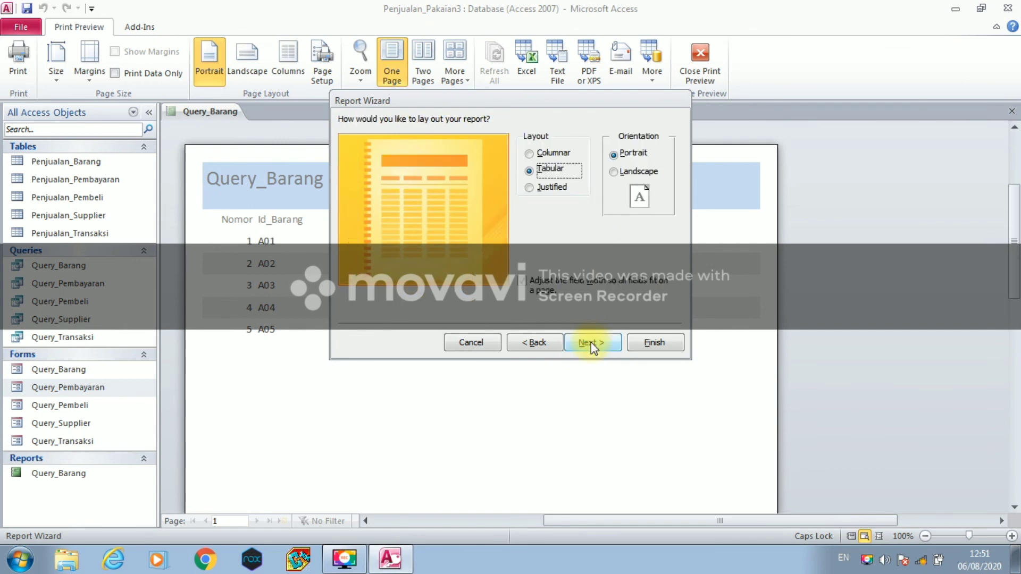
click(591, 343)
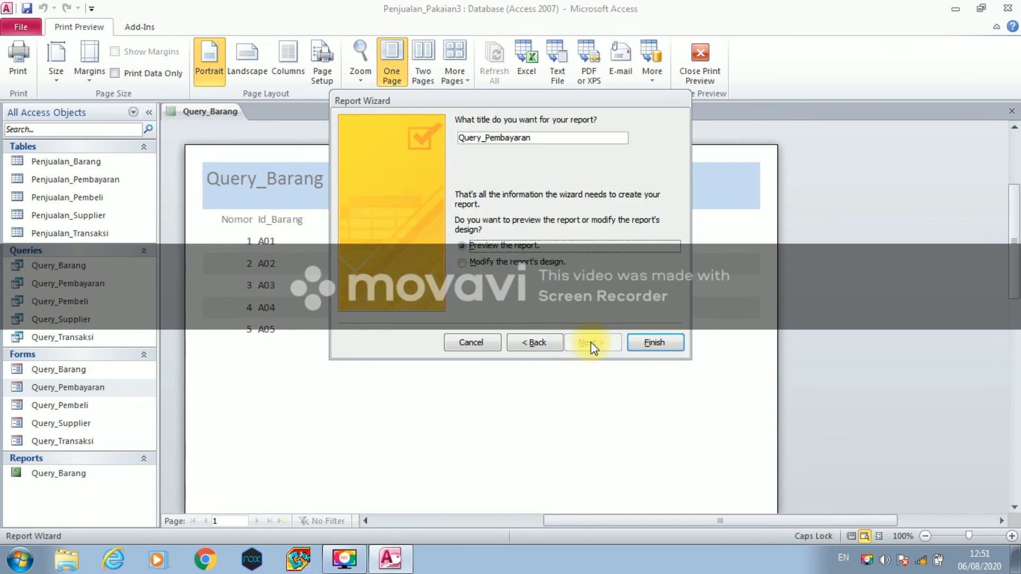
click(636, 347)
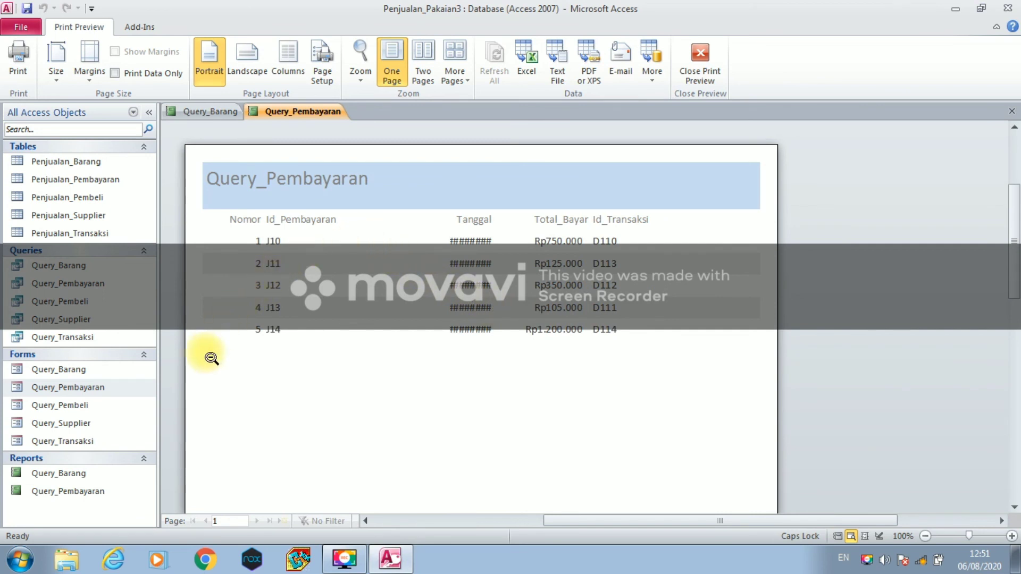
- Run the Report Wizard on Query_Pembeli with all seven fields, no grouping, sorted by the first field
click(116, 407)
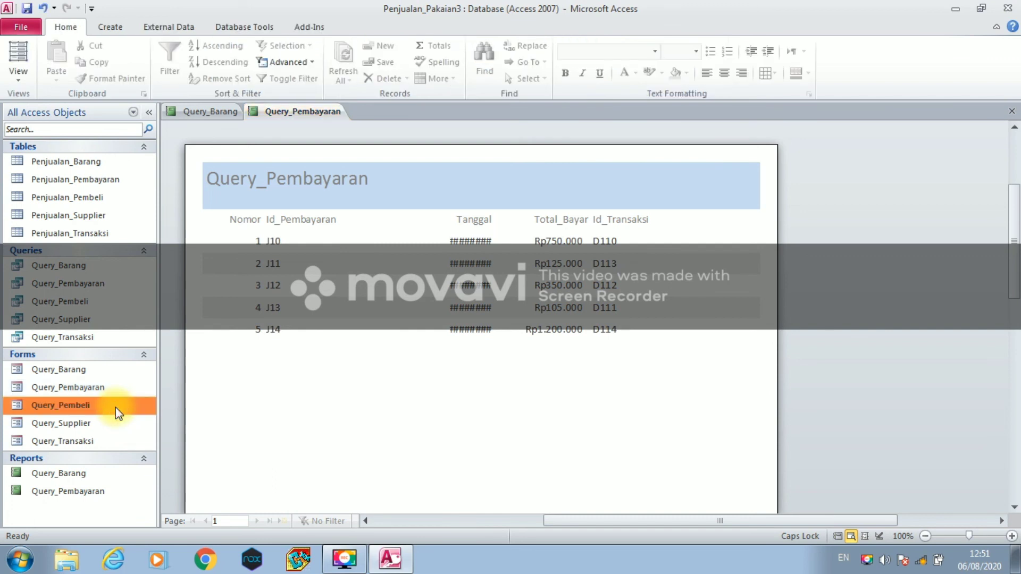
click(113, 28)
click(521, 44)
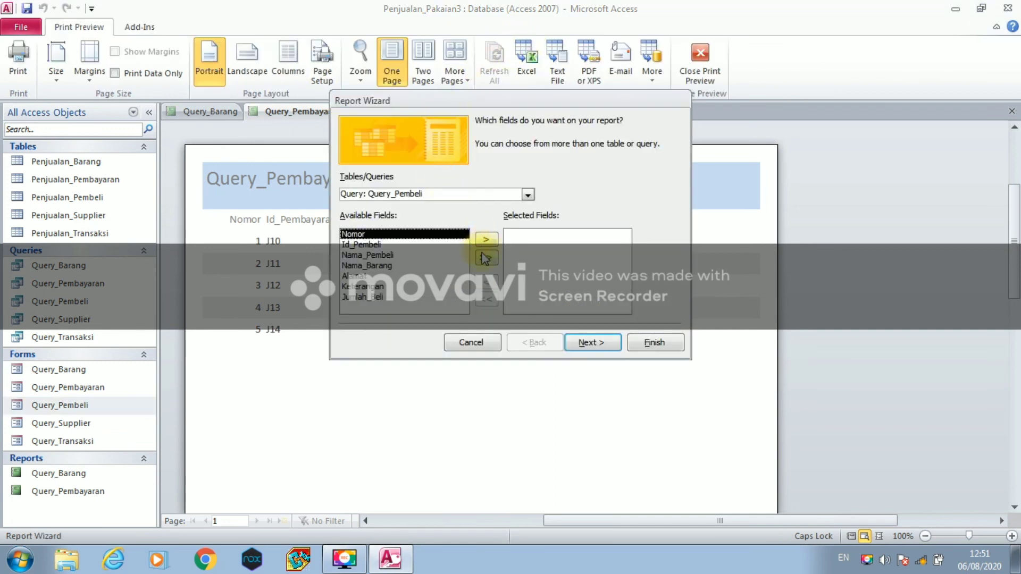
click(485, 257)
click(590, 343)
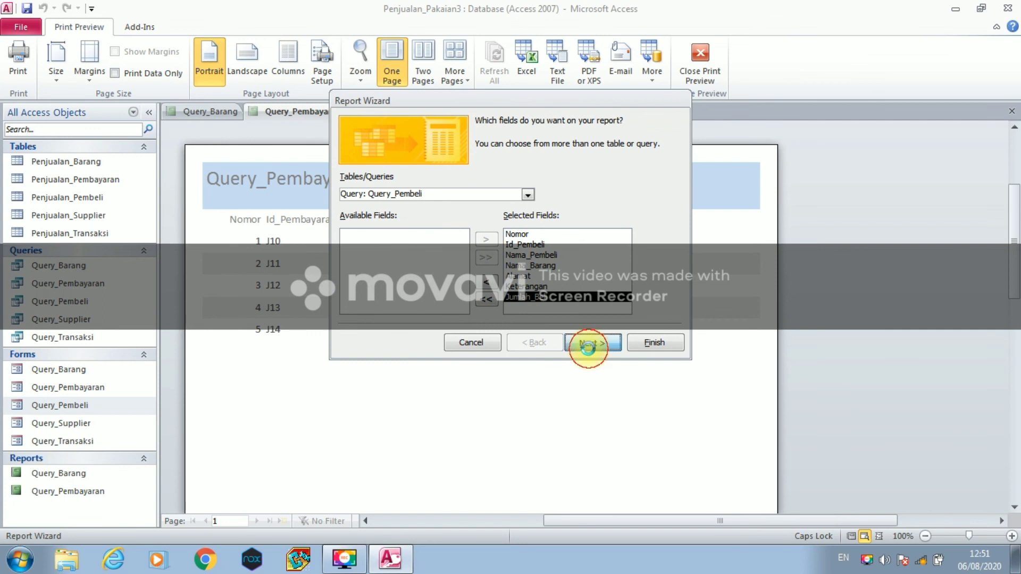
click(589, 351)
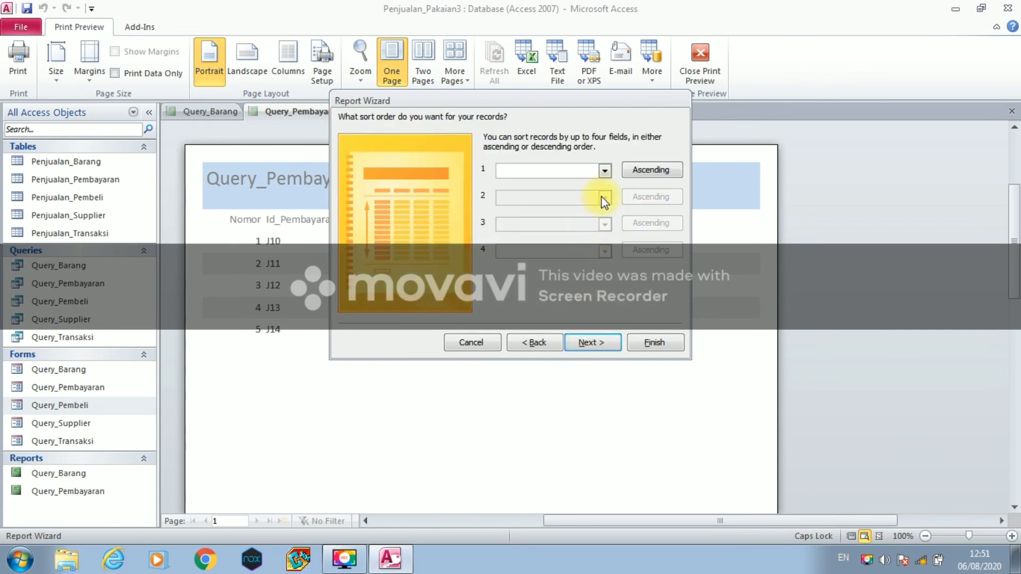
click(604, 171)
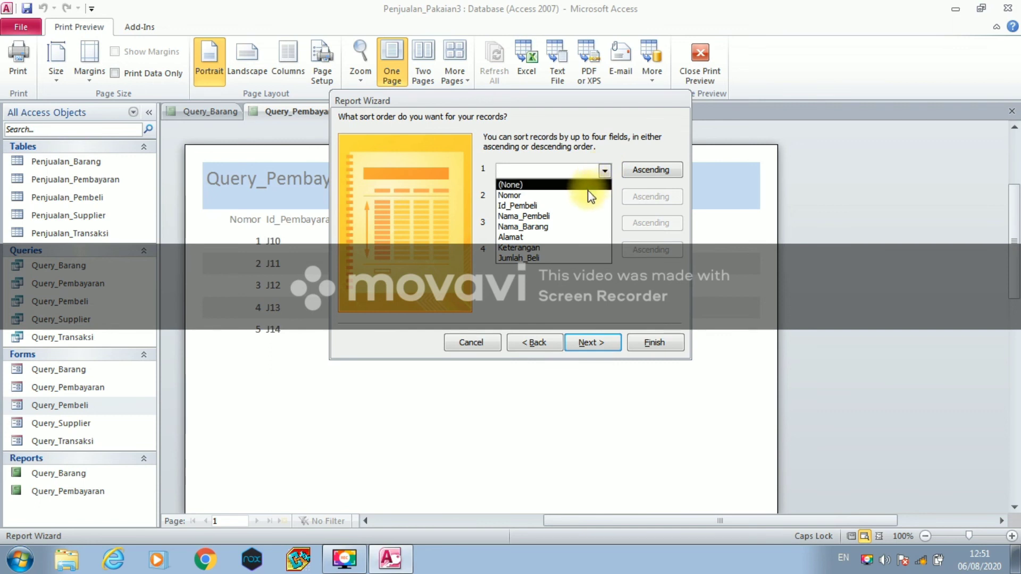
click(588, 193)
click(608, 345)
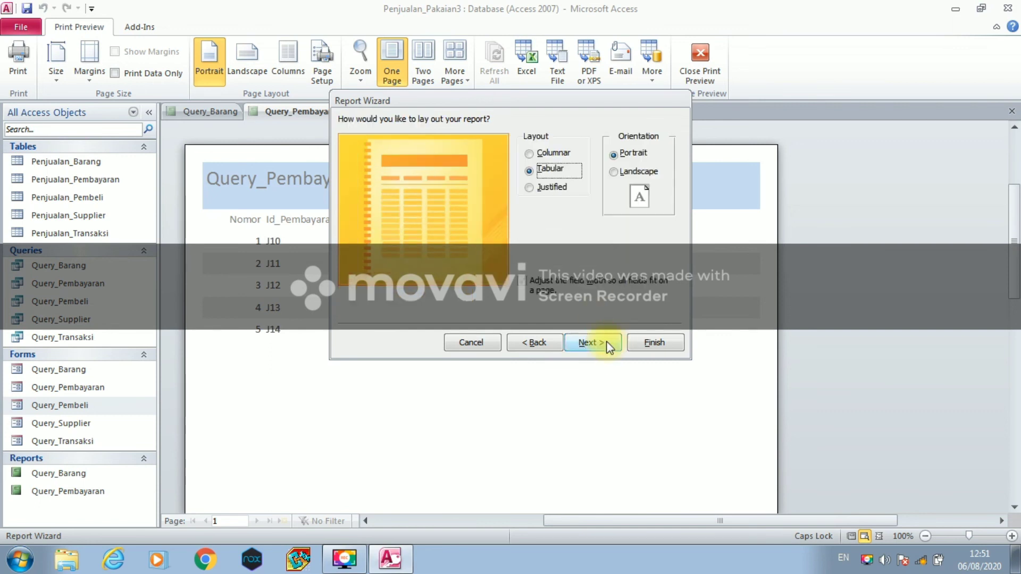
click(606, 339)
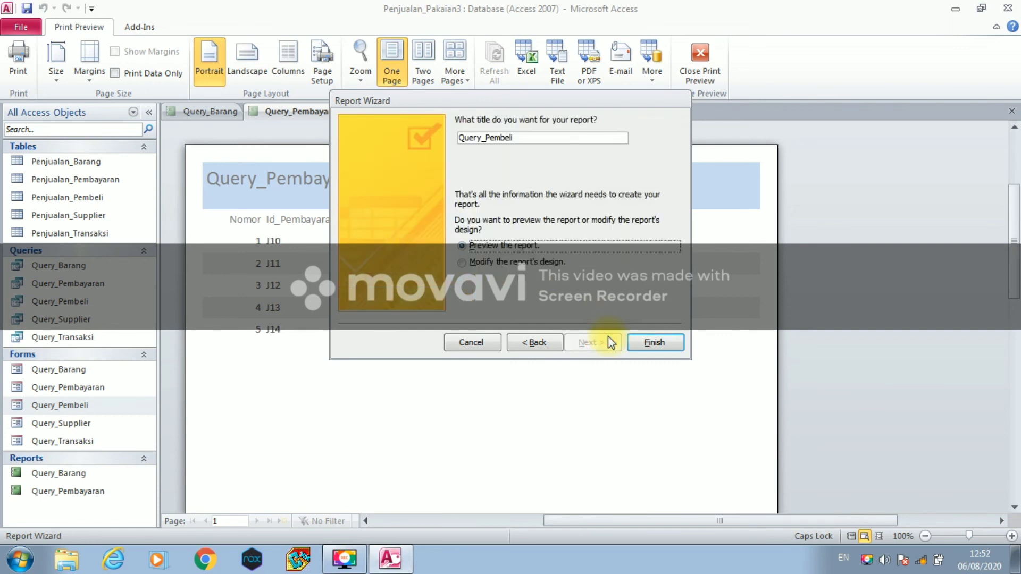
click(639, 344)
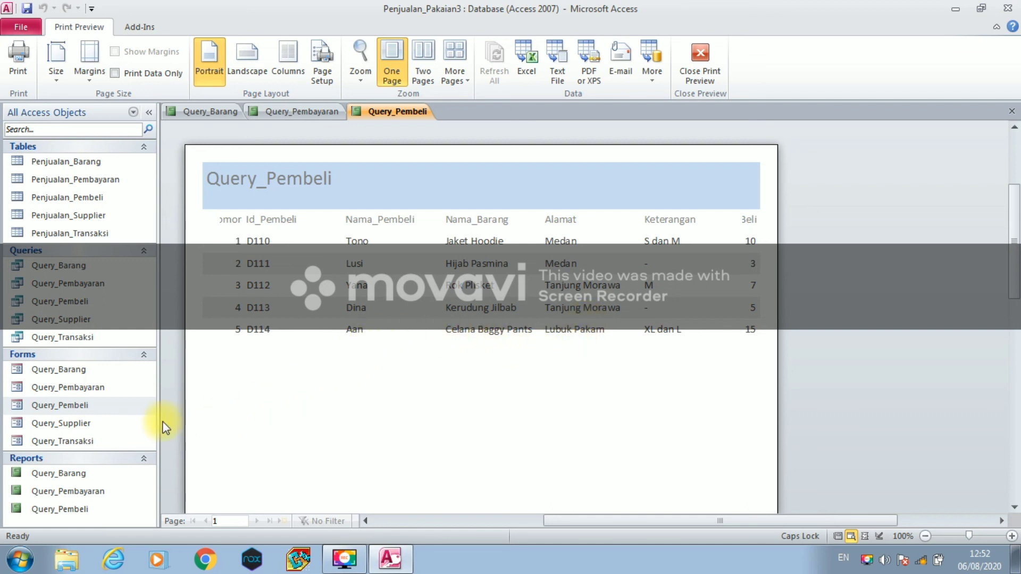
- Run the Report Wizard on Query_Supplier with all fields, no grouping, sorted by Nomor, default layout
click(111, 425)
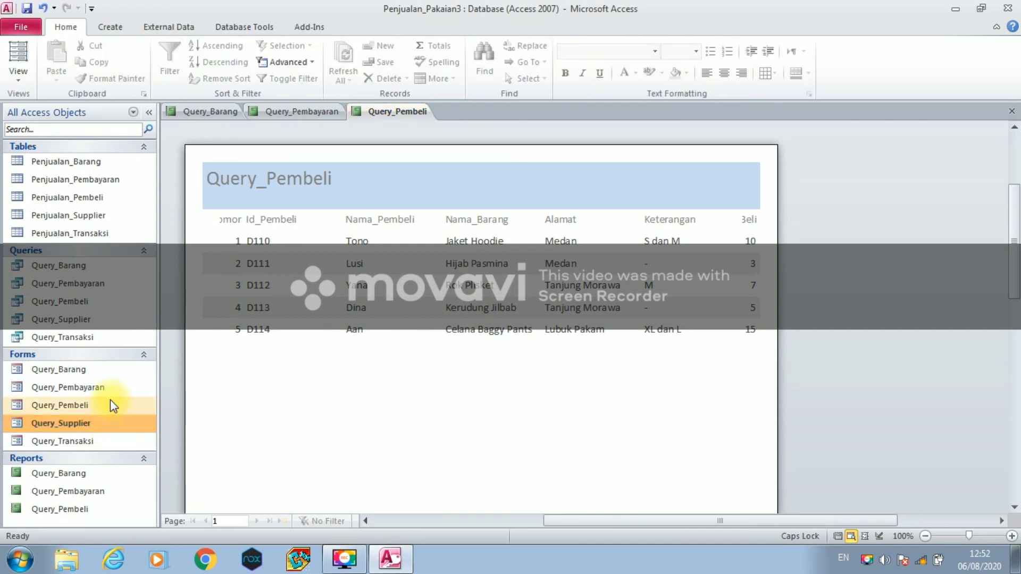
click(125, 26)
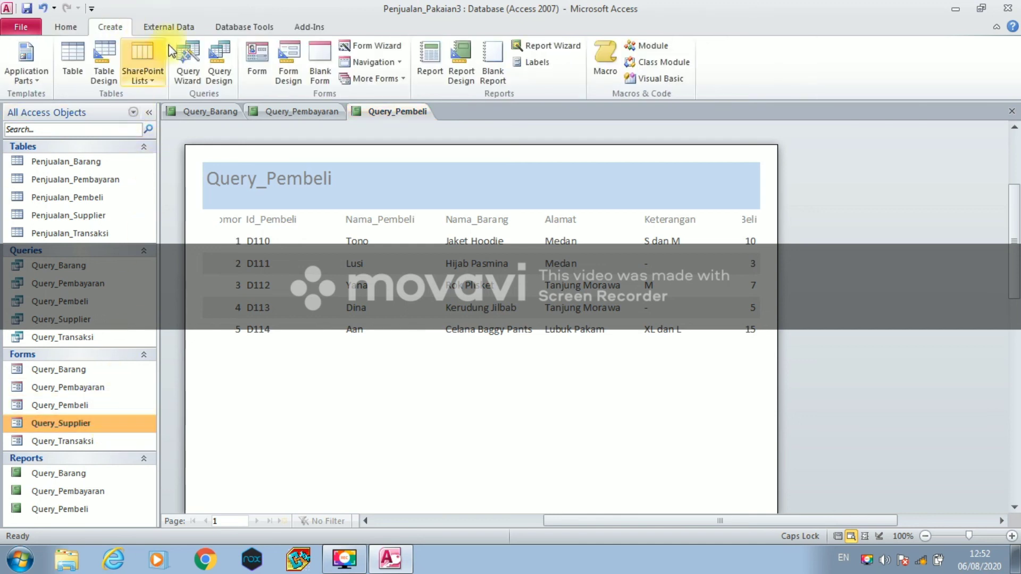
click(541, 46)
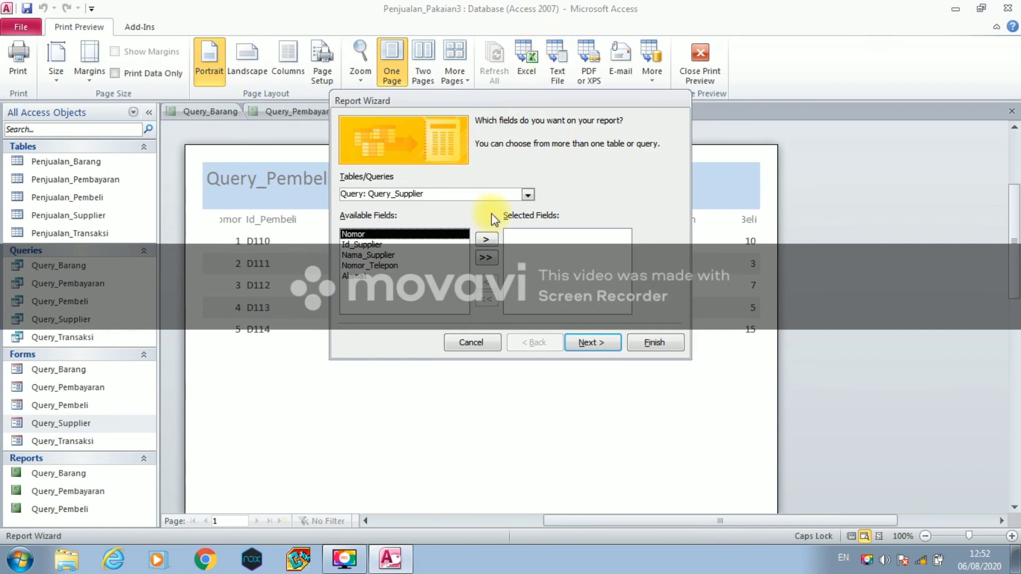
click(484, 258)
click(585, 342)
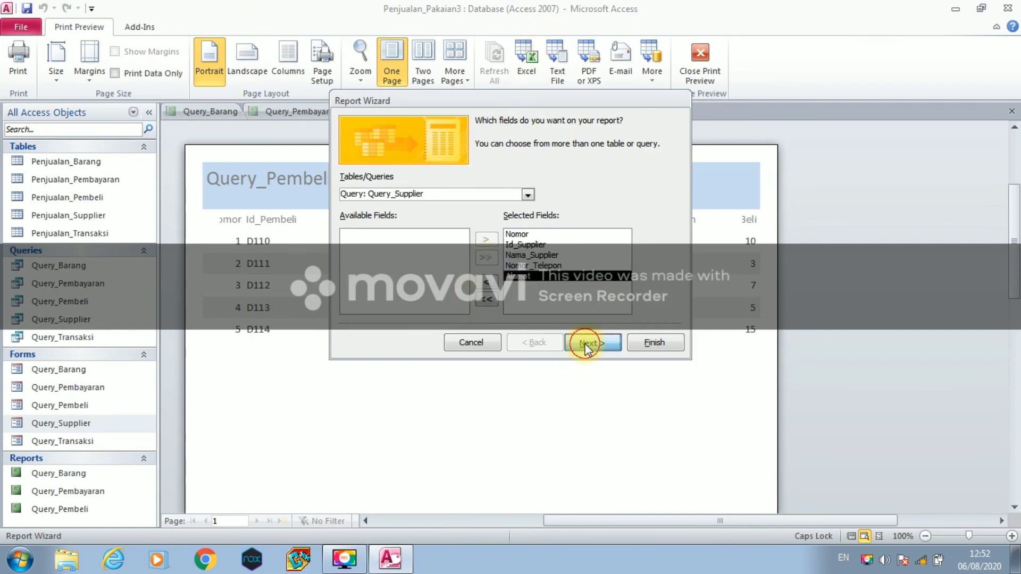
click(584, 343)
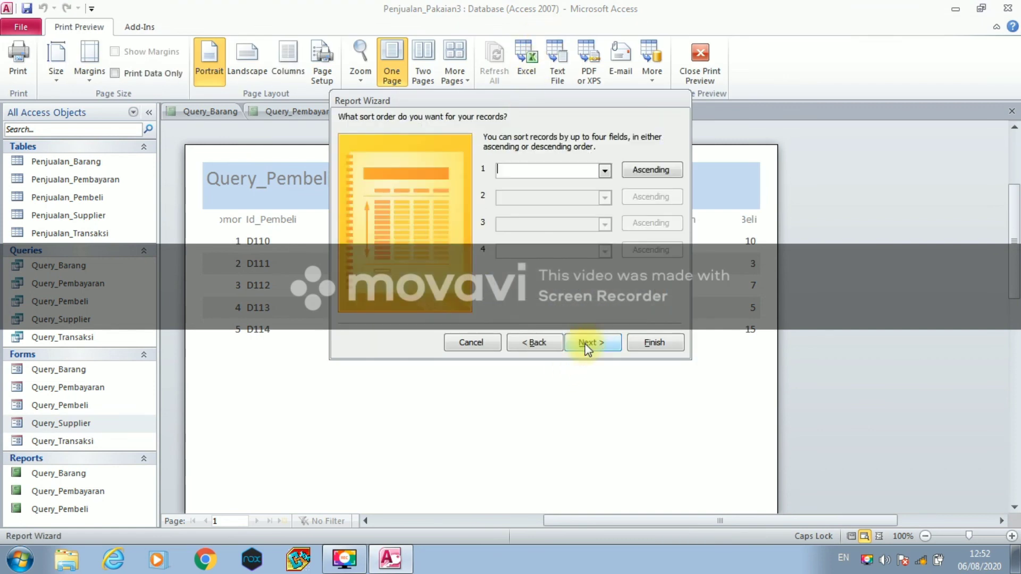
click(605, 170)
click(558, 195)
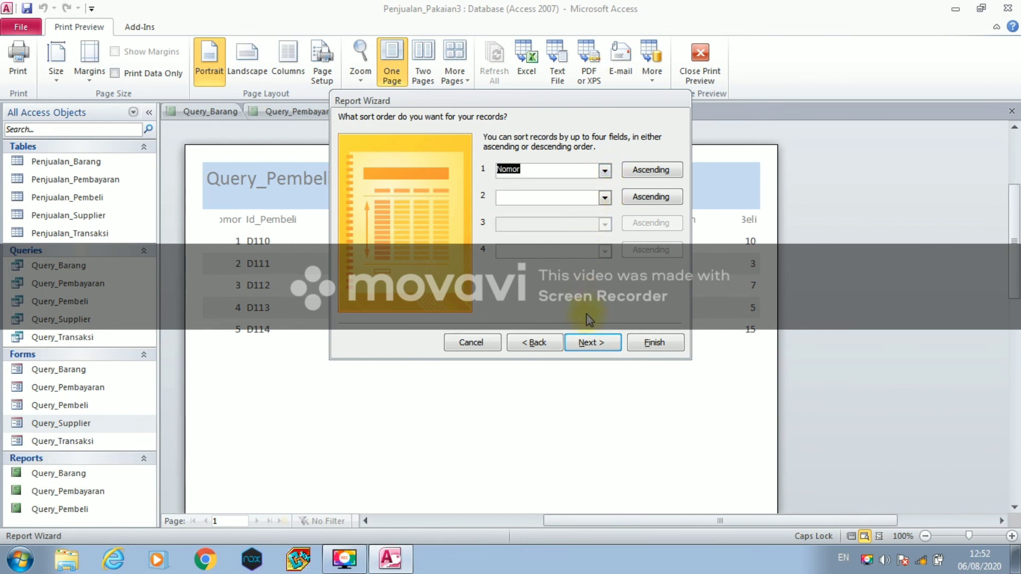
click(585, 342)
click(585, 342)
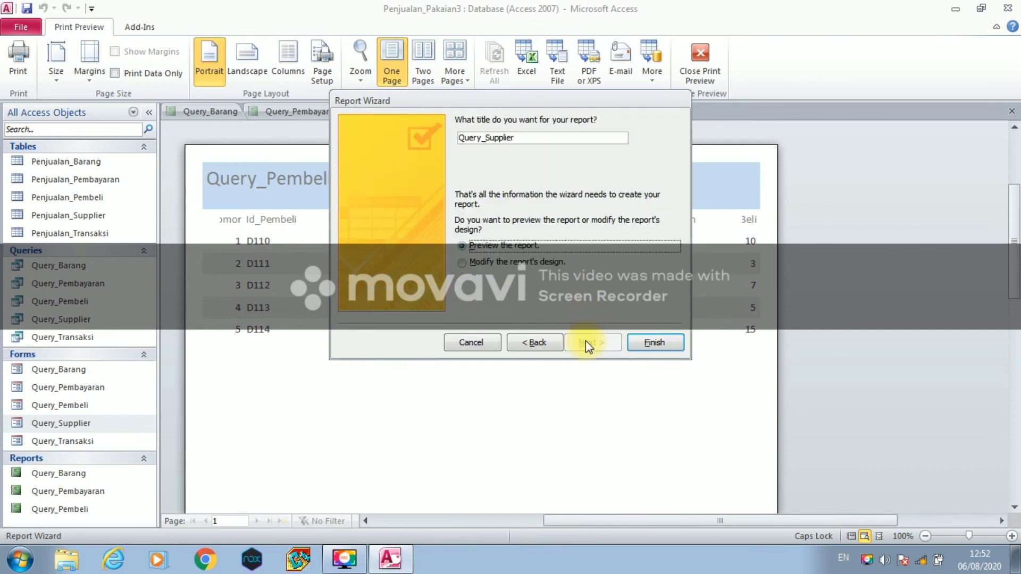
click(632, 342)
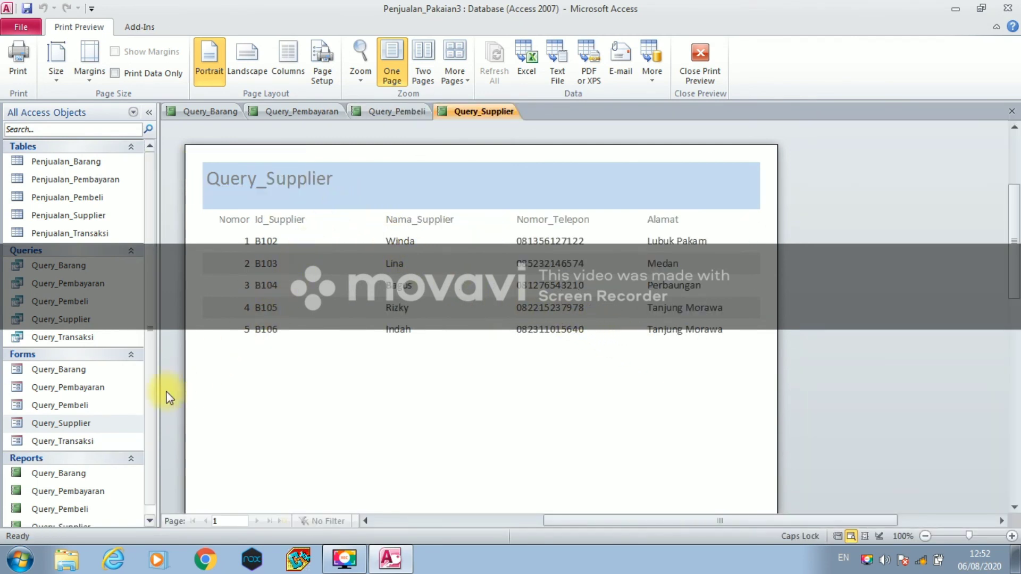
- Run the Report Wizard on Query_Transaksi with all fields, no grouping, sorted by Nomor, default layout
click(120, 441)
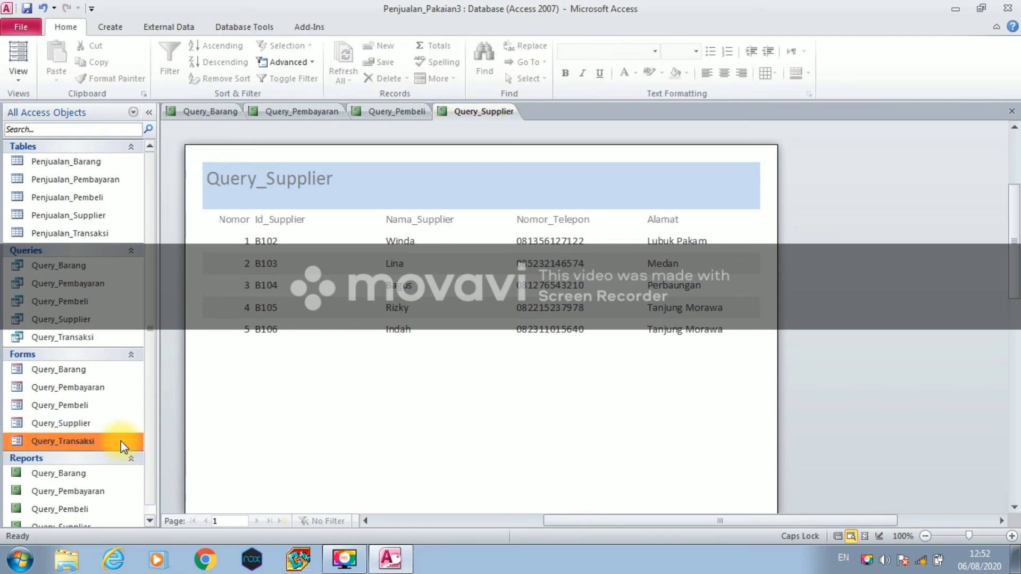
click(103, 27)
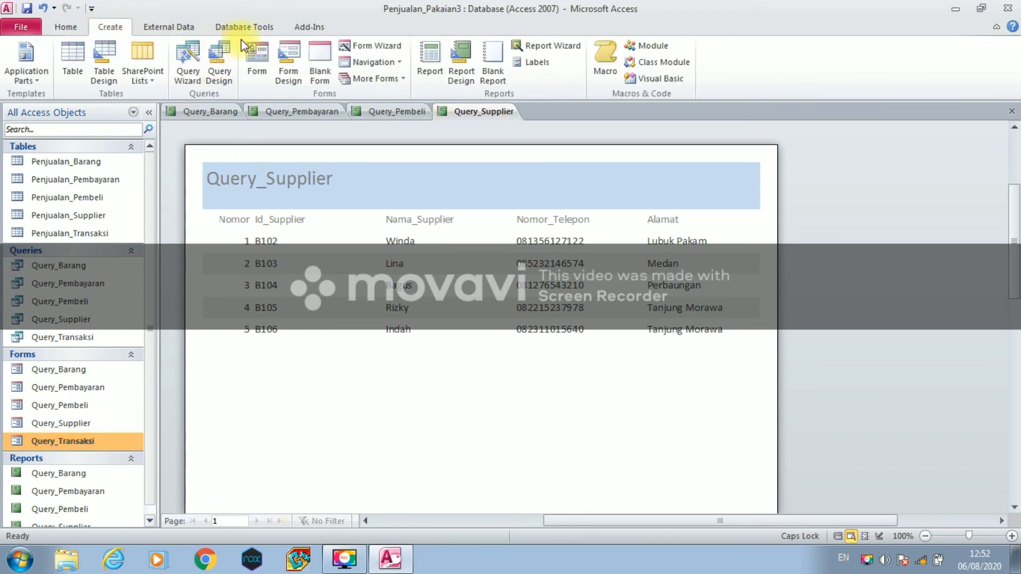
click(548, 45)
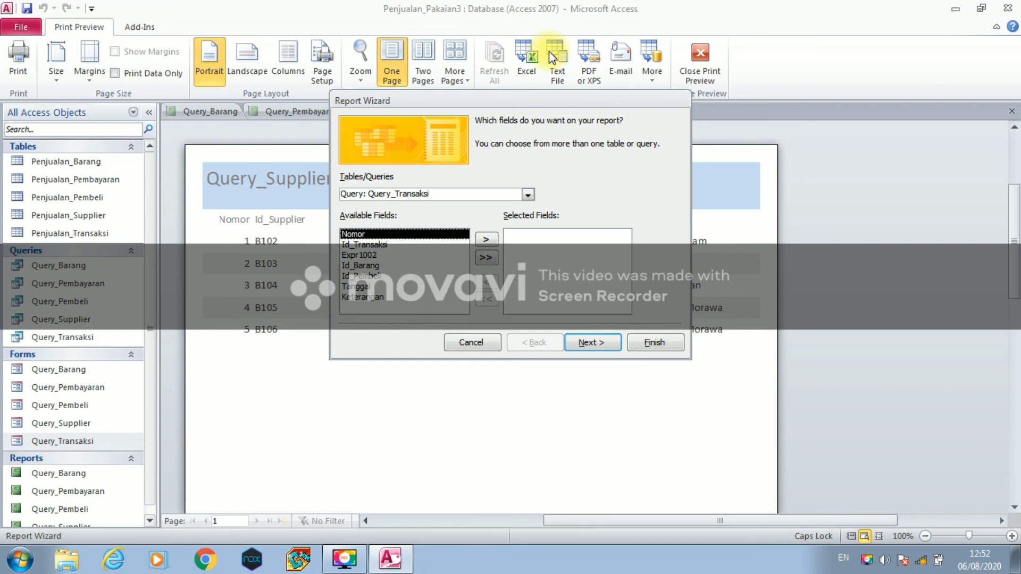
click(485, 257)
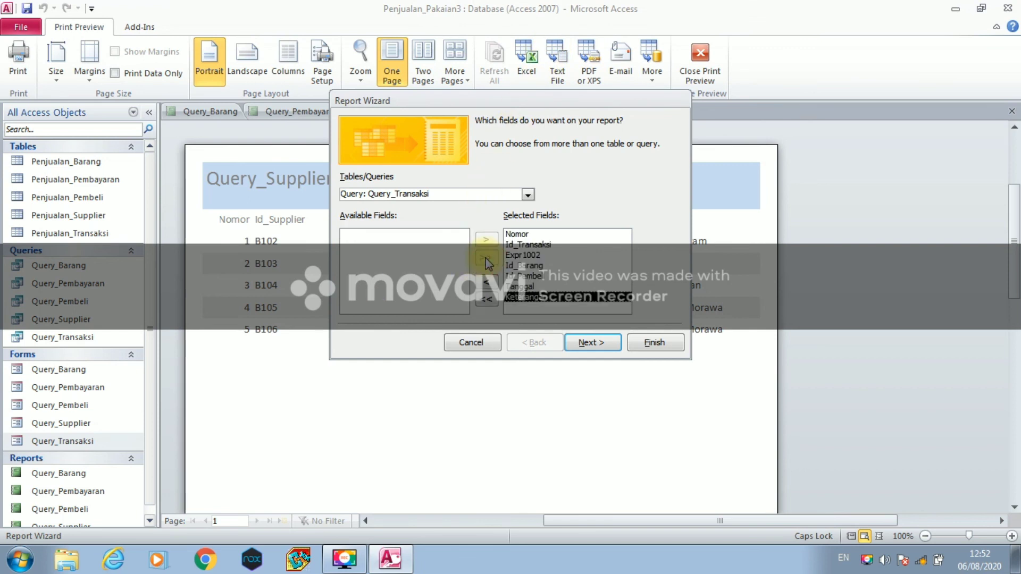
click(581, 346)
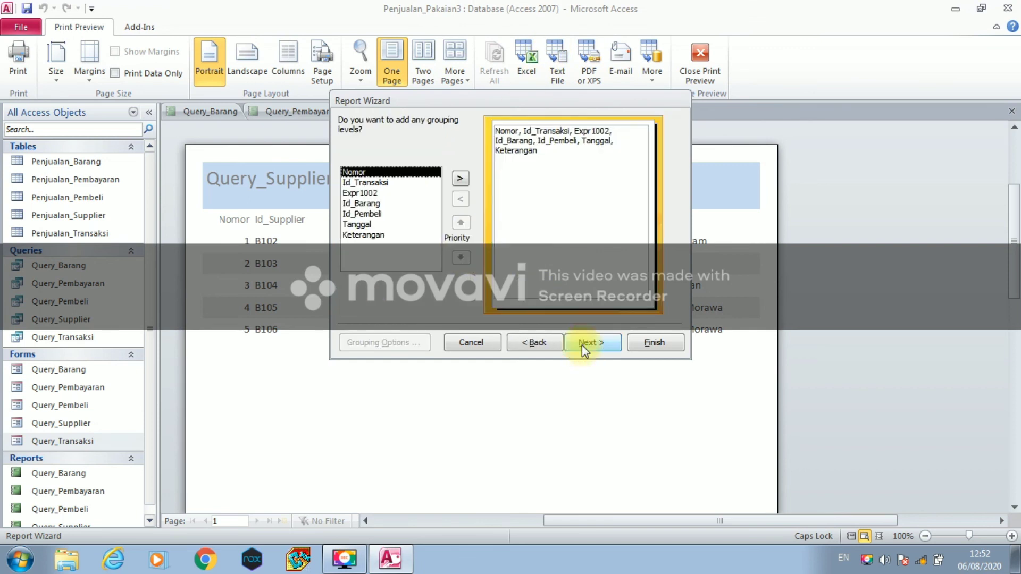
click(581, 346)
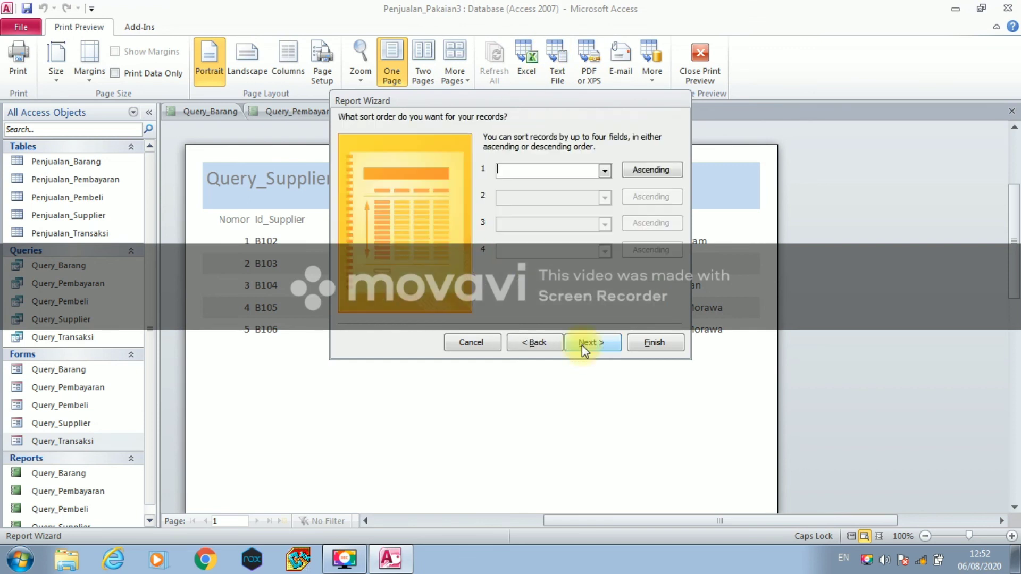
click(604, 170)
click(595, 185)
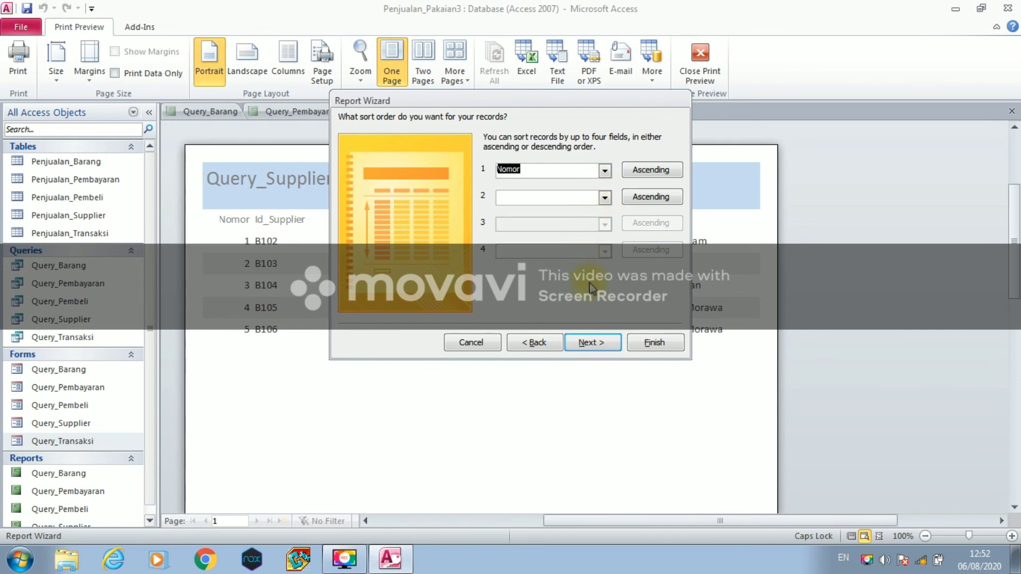
click(597, 337)
click(611, 345)
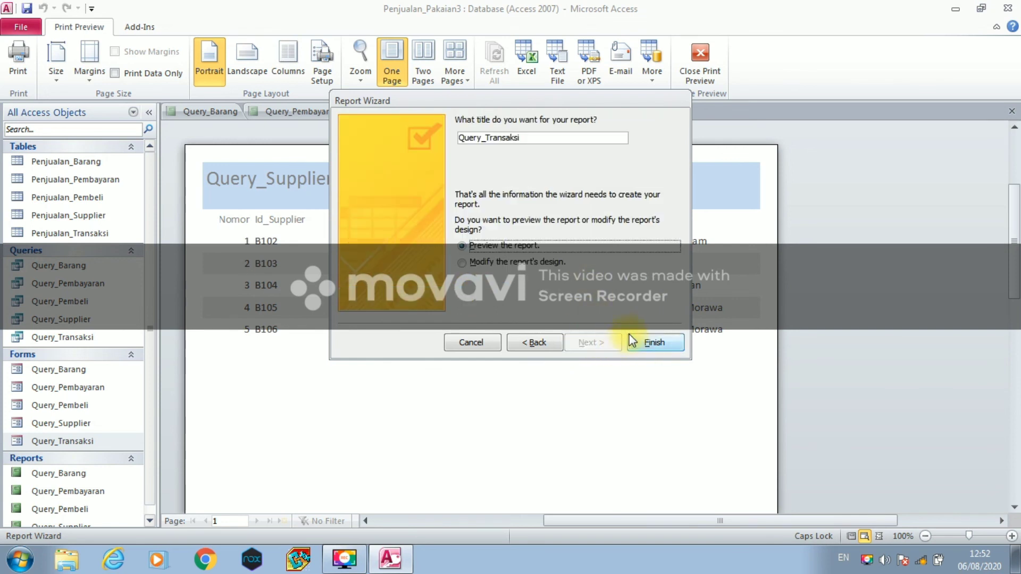
click(641, 340)
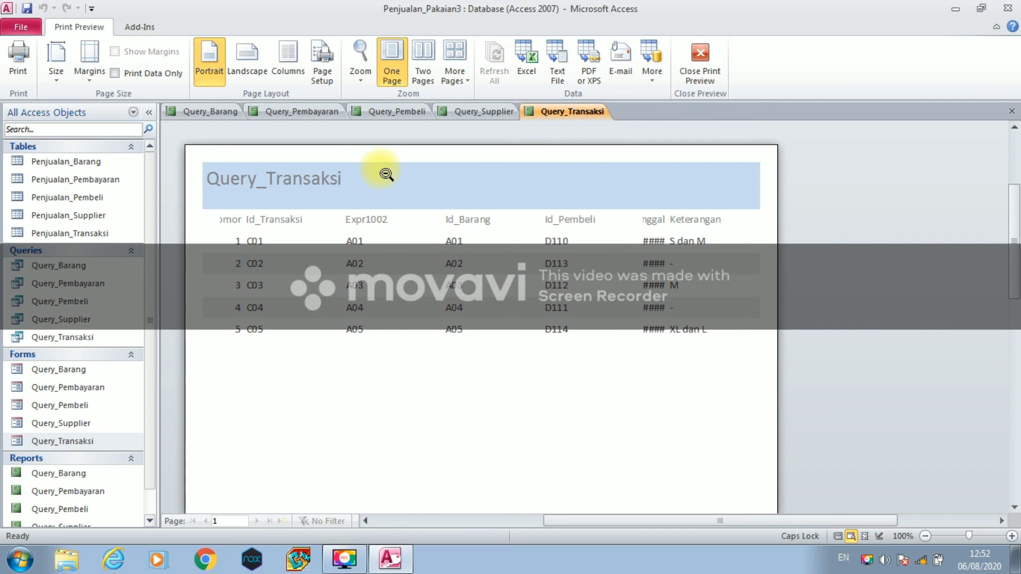
- Close all the open report previews at once with Close All
right_click(556, 112)
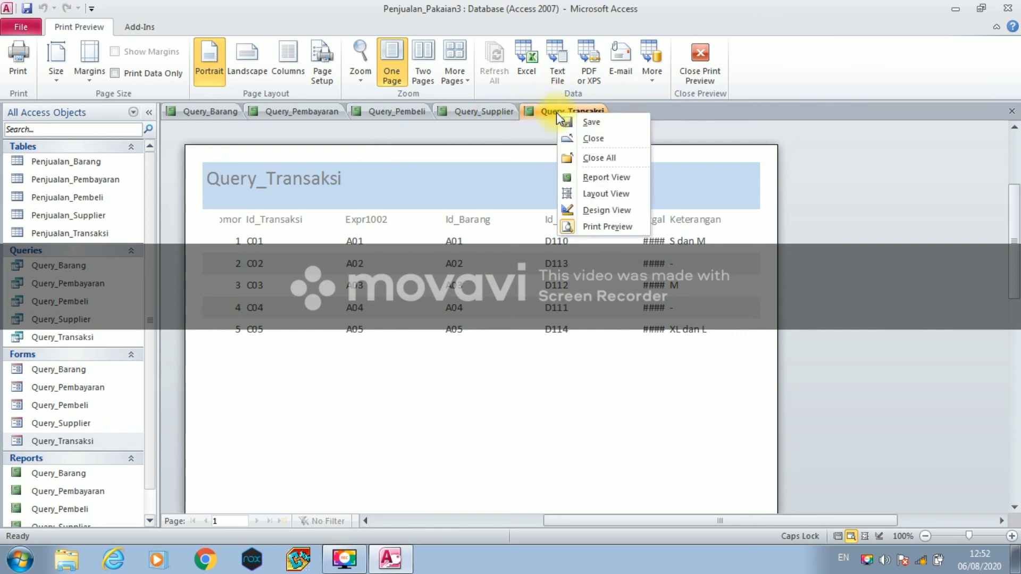
click(573, 160)
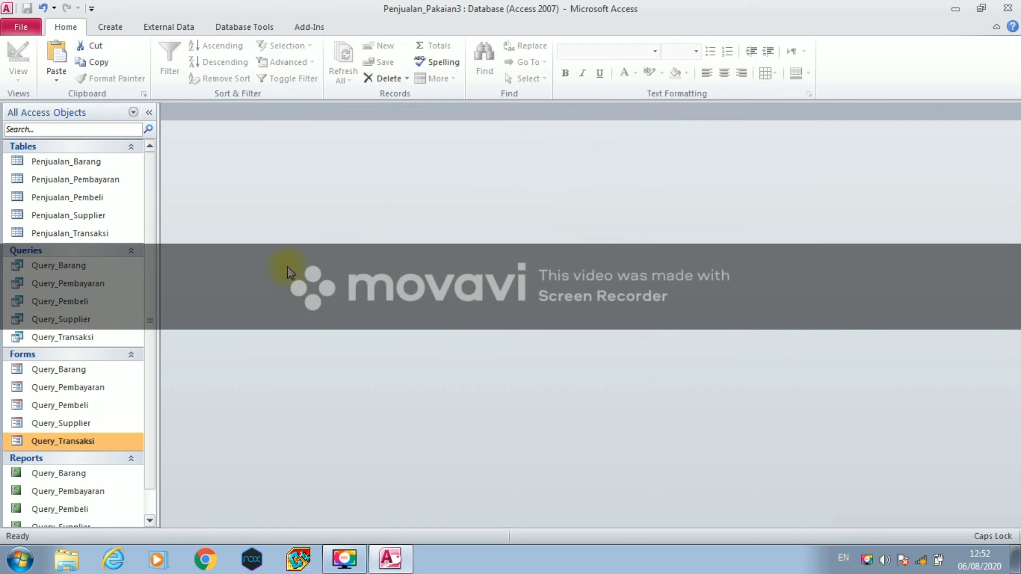
scroll(290, 272, down, 1)
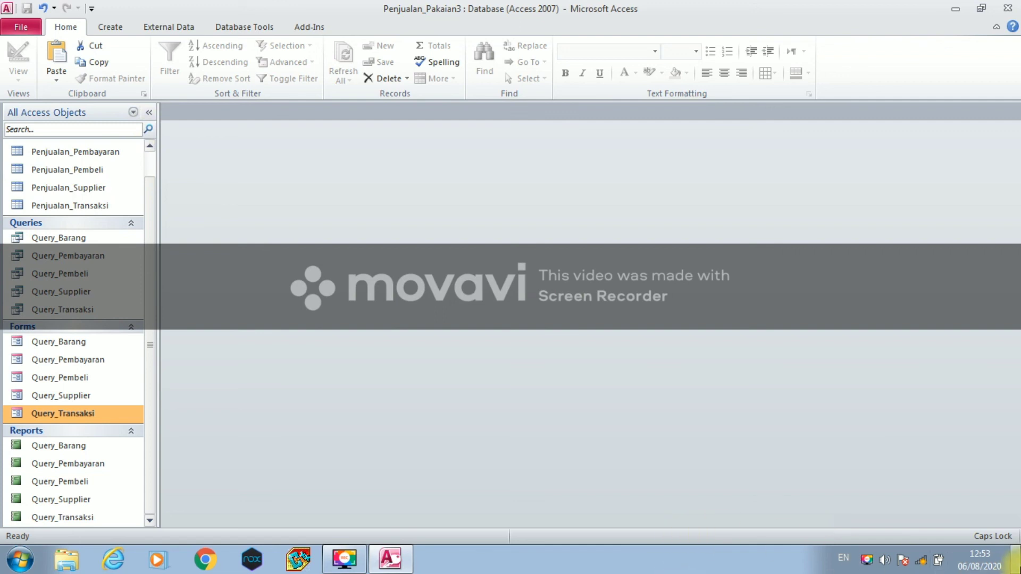
click(922, 506)
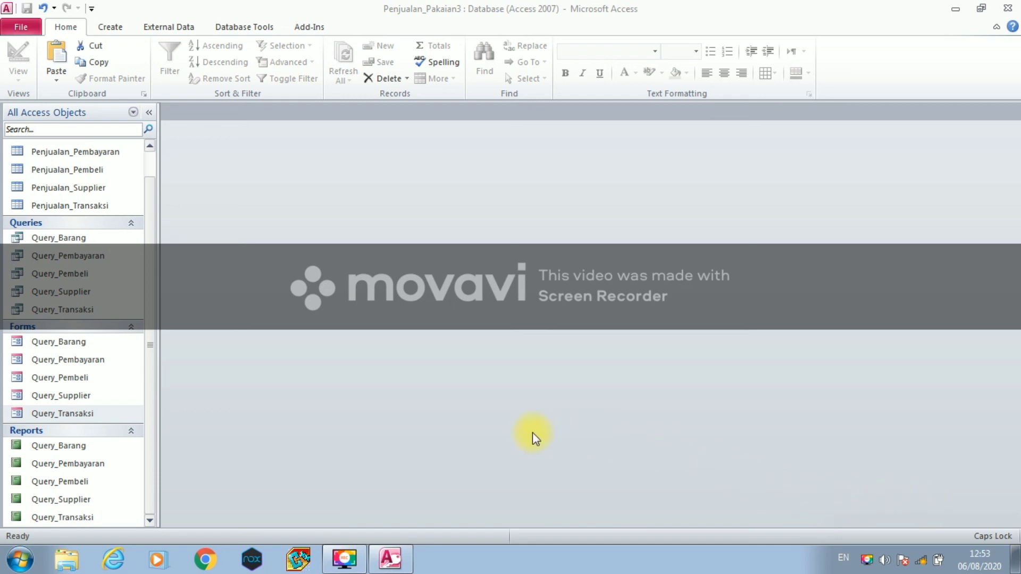
click(230, 28)
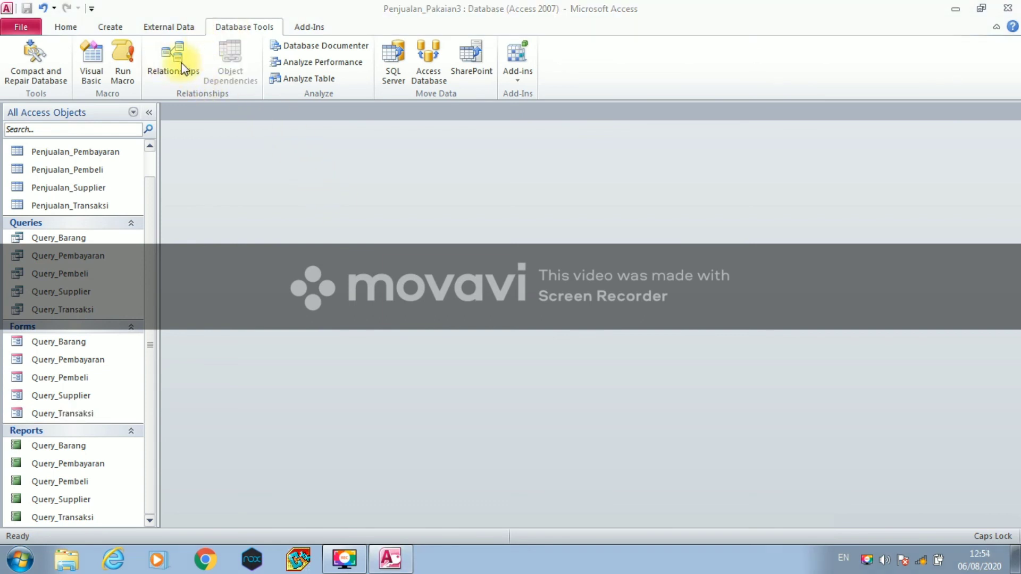
- Add Penjualan_Barang, Pembayaran, Pembeli, Supplier and Transaksi to the Relationships window
click(183, 68)
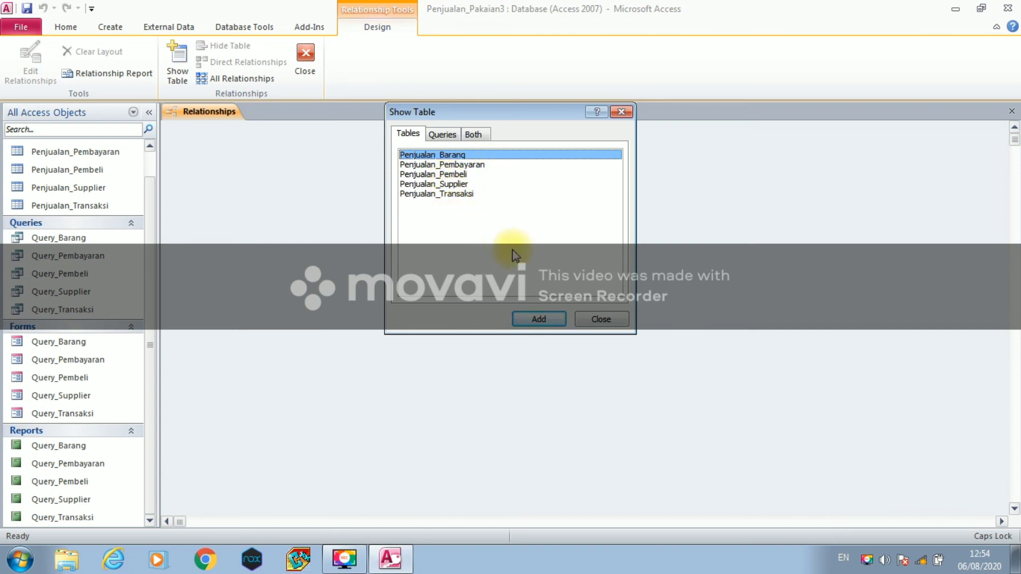
click(540, 320)
click(415, 164)
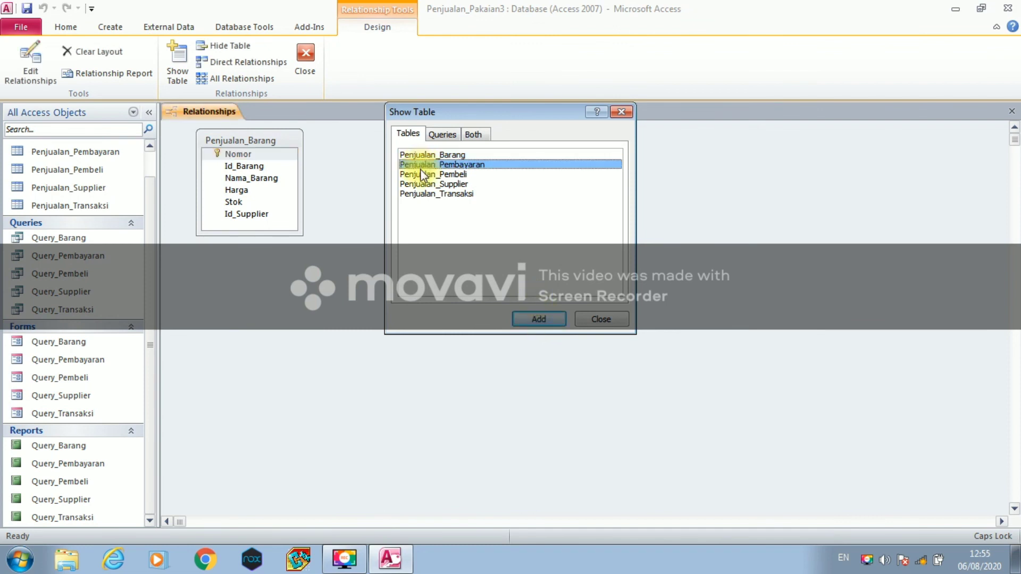
click(537, 319)
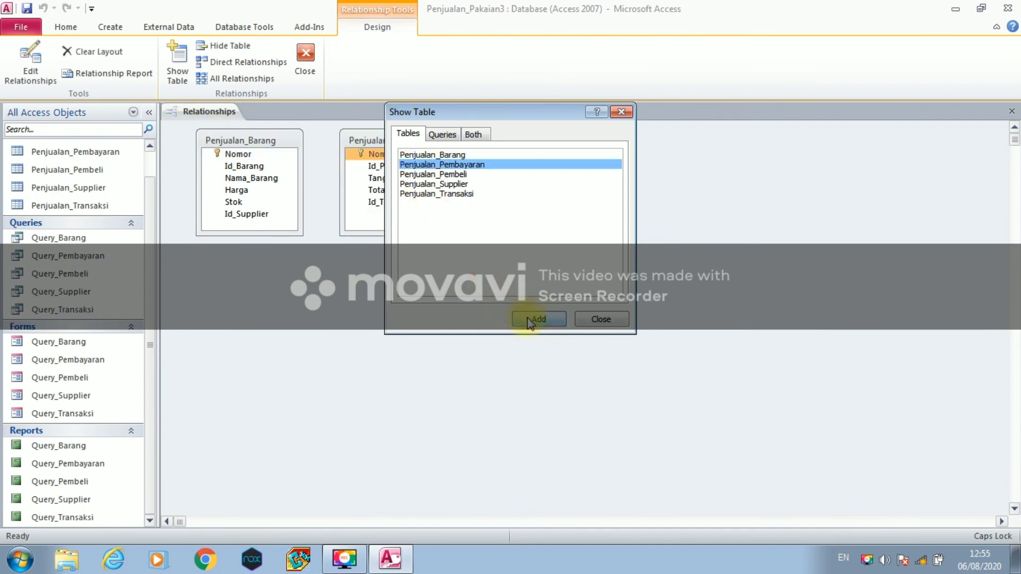
click(483, 174)
click(537, 318)
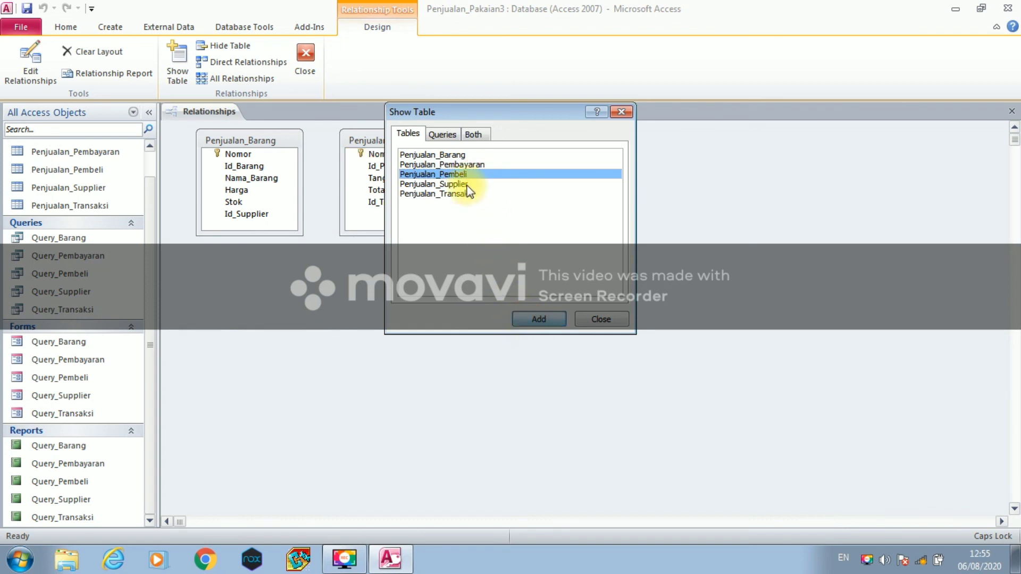
click(468, 185)
click(537, 318)
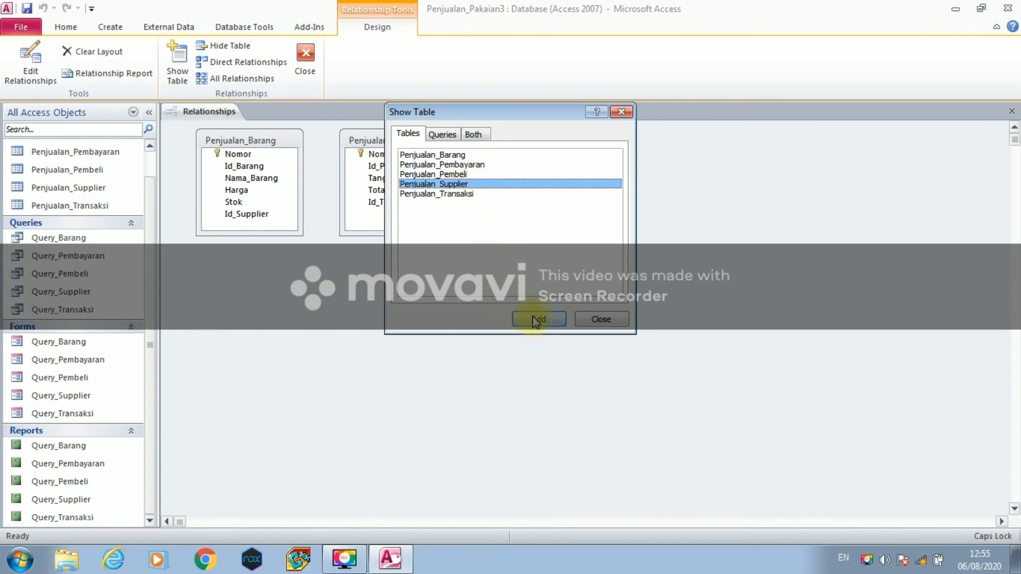
click(473, 194)
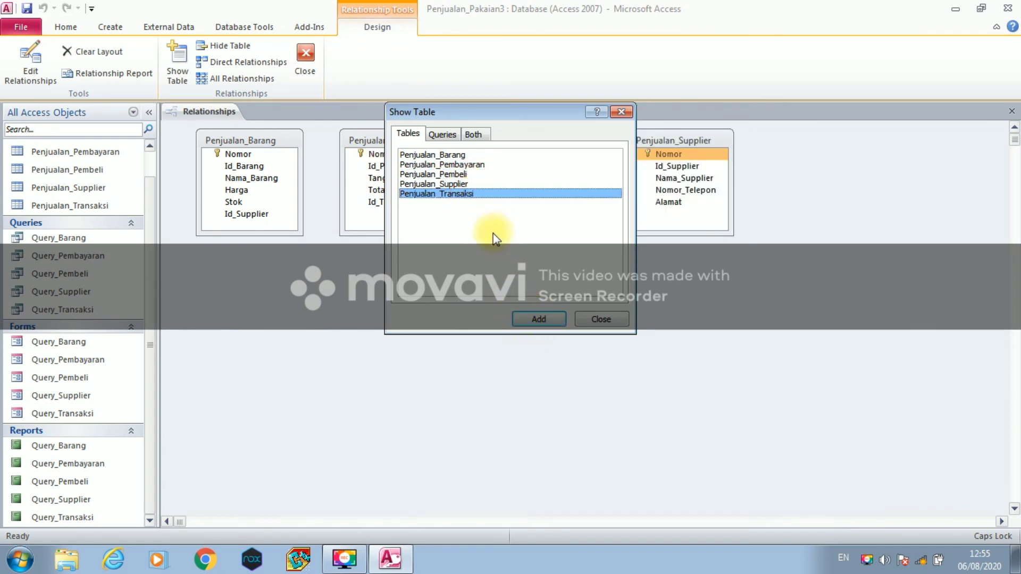
click(531, 319)
click(585, 319)
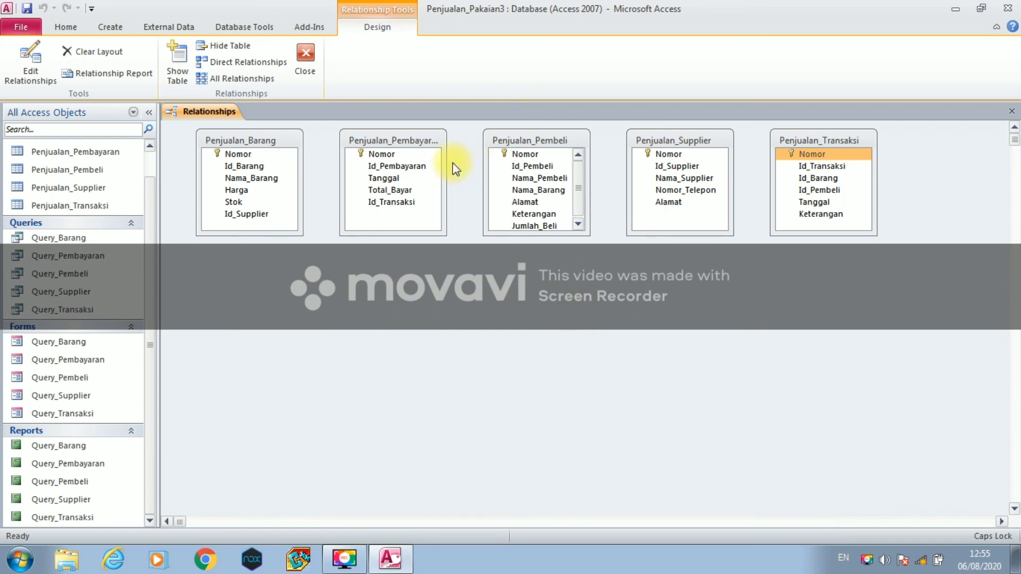
click(244, 152)
- Start a new relationship with Penjualan_Barang's Nama_Barang as the left field
double_click(243, 153)
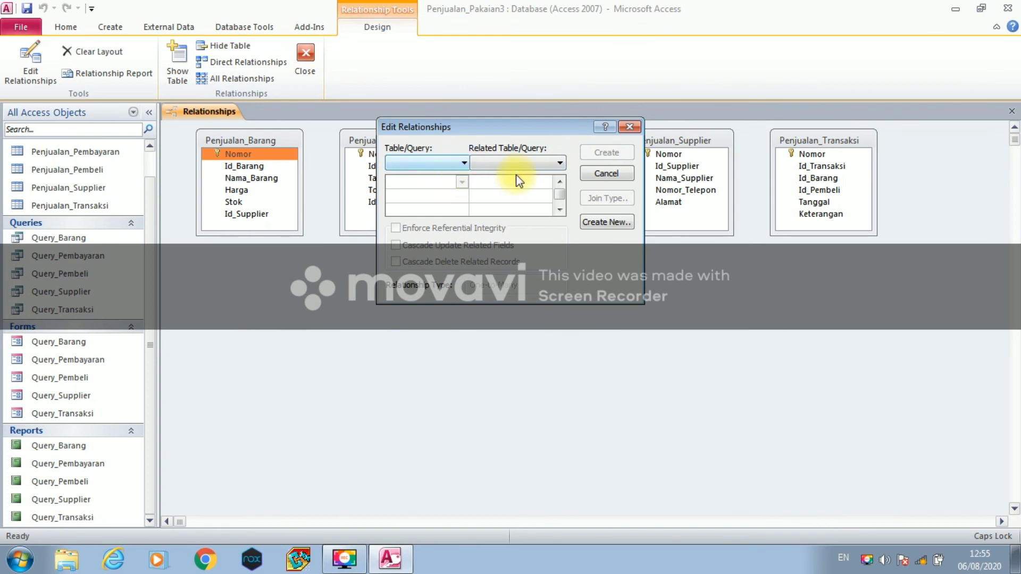
click(594, 225)
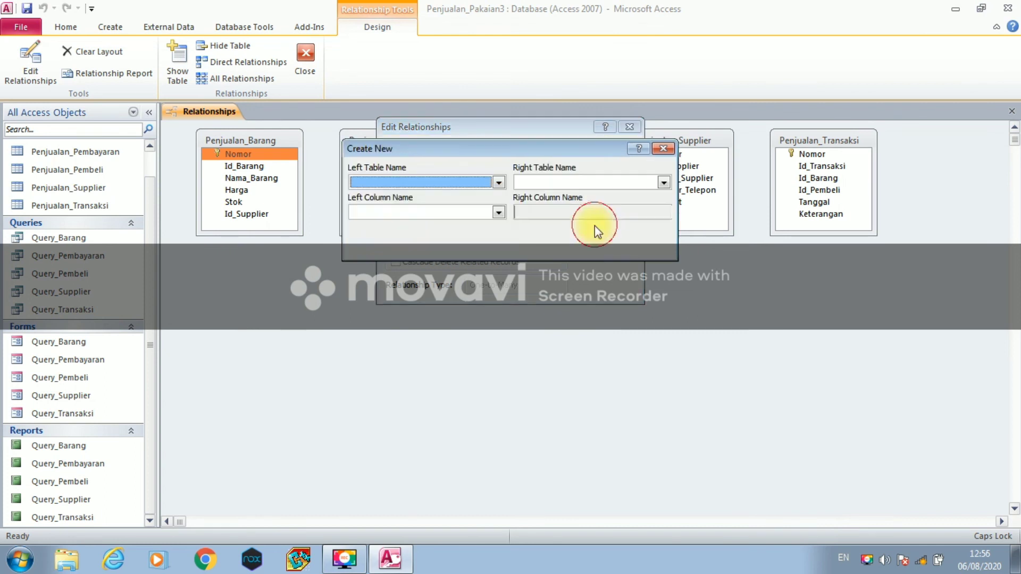
click(500, 183)
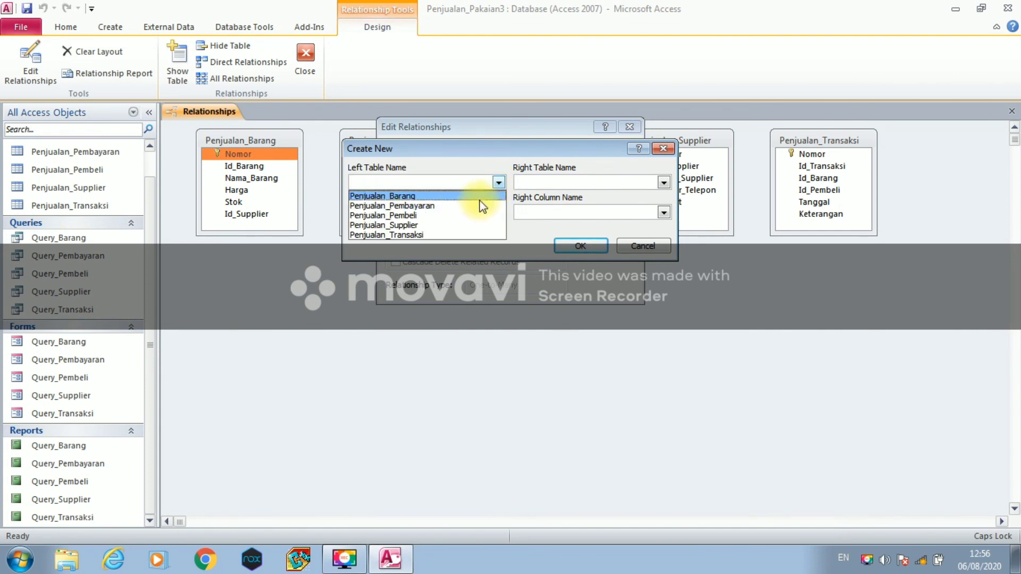
click(480, 198)
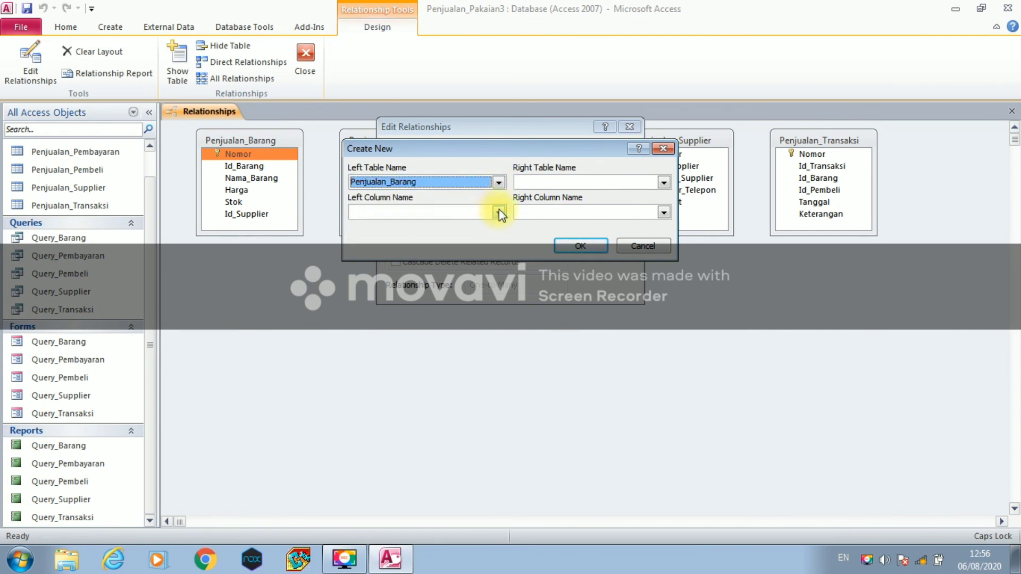
click(498, 212)
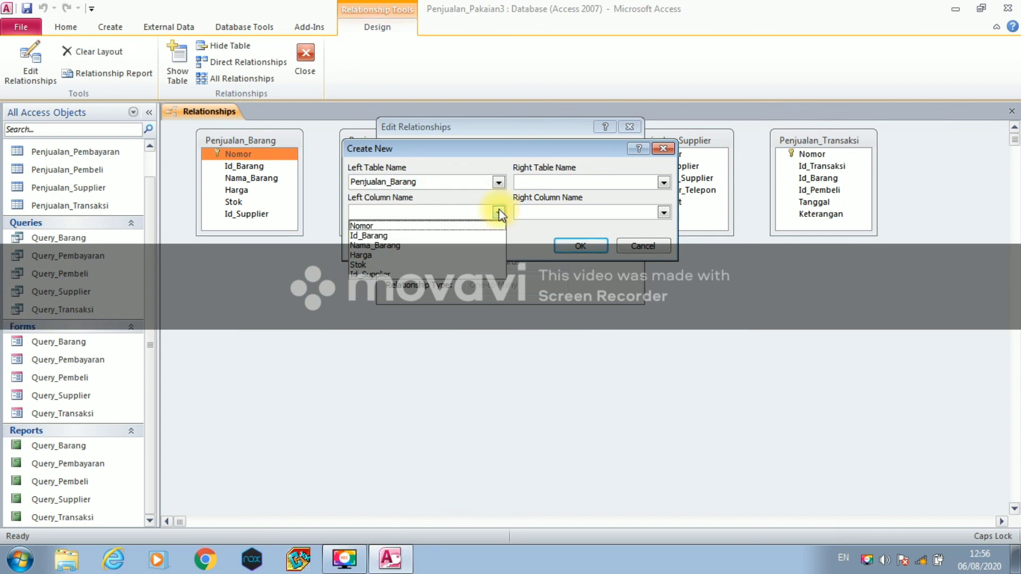
click(492, 246)
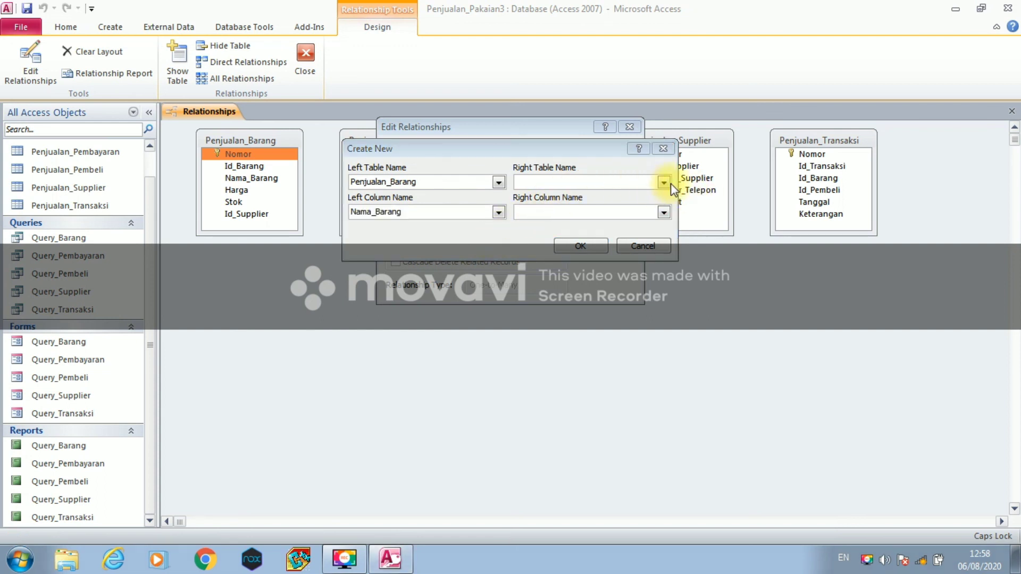
- Pair it with Penjualan_Pembeli's Nama_Barang and create the relationship
click(671, 183)
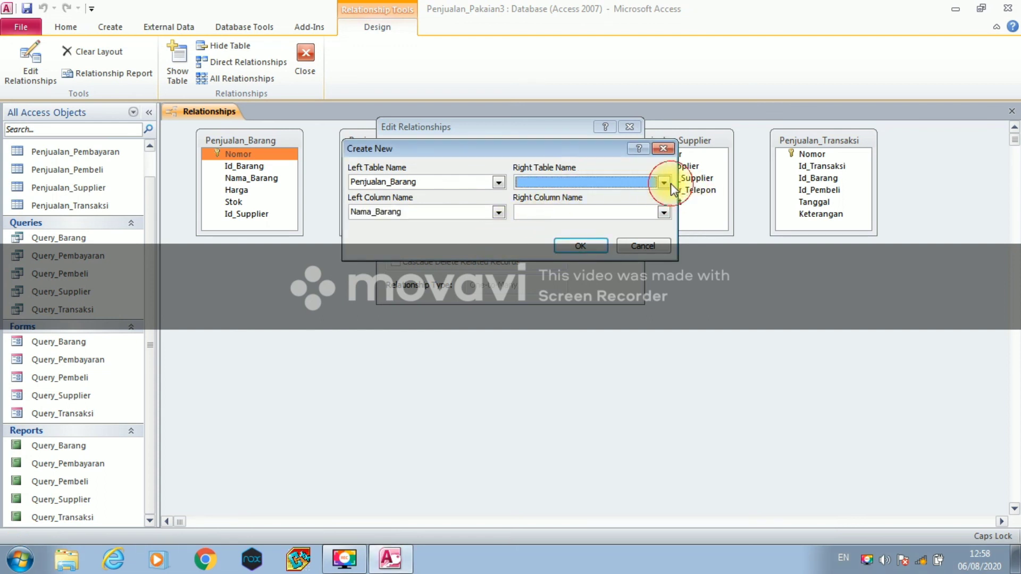
click(667, 184)
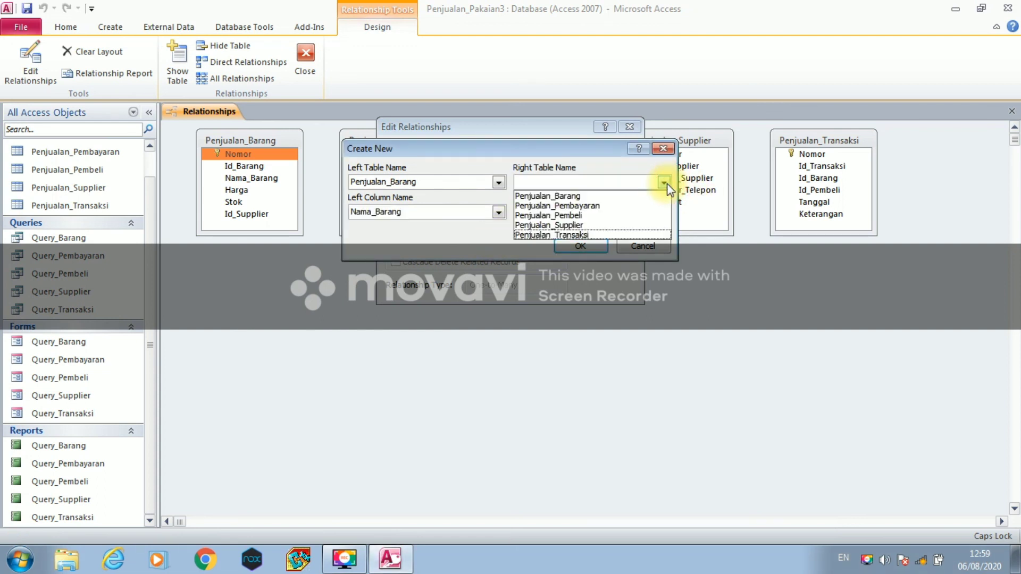
click(644, 216)
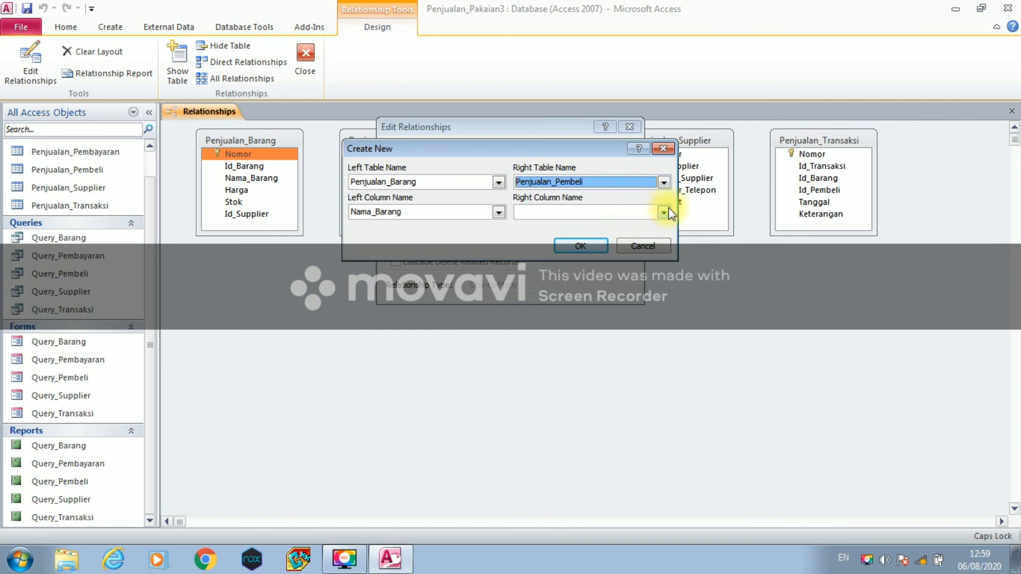
click(665, 211)
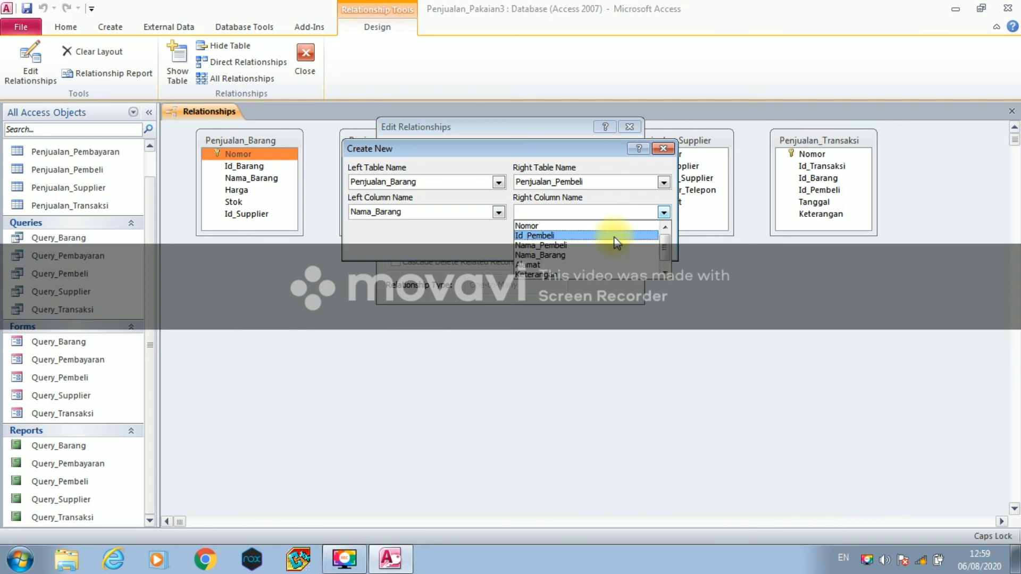
click(617, 255)
click(598, 246)
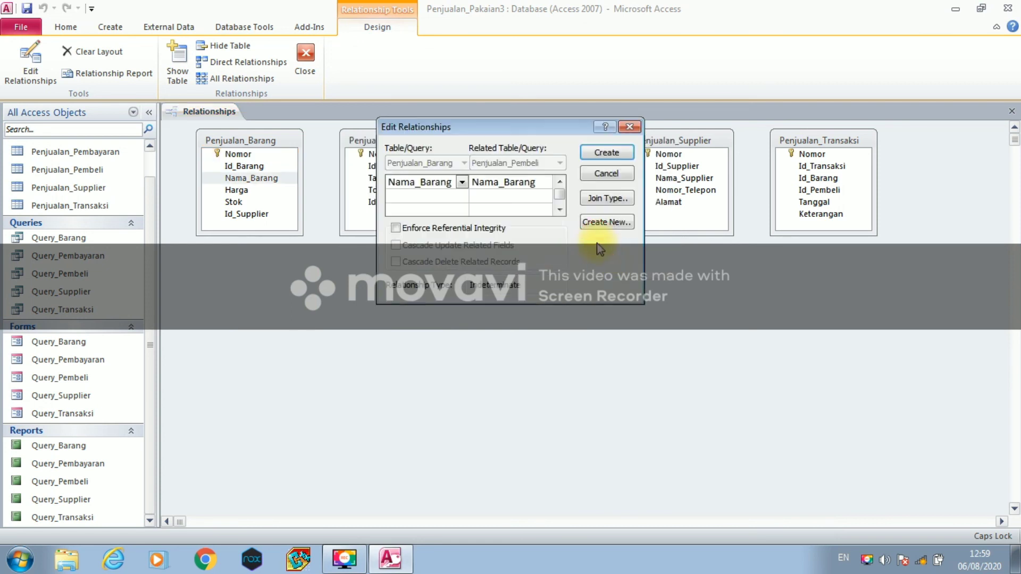
click(598, 154)
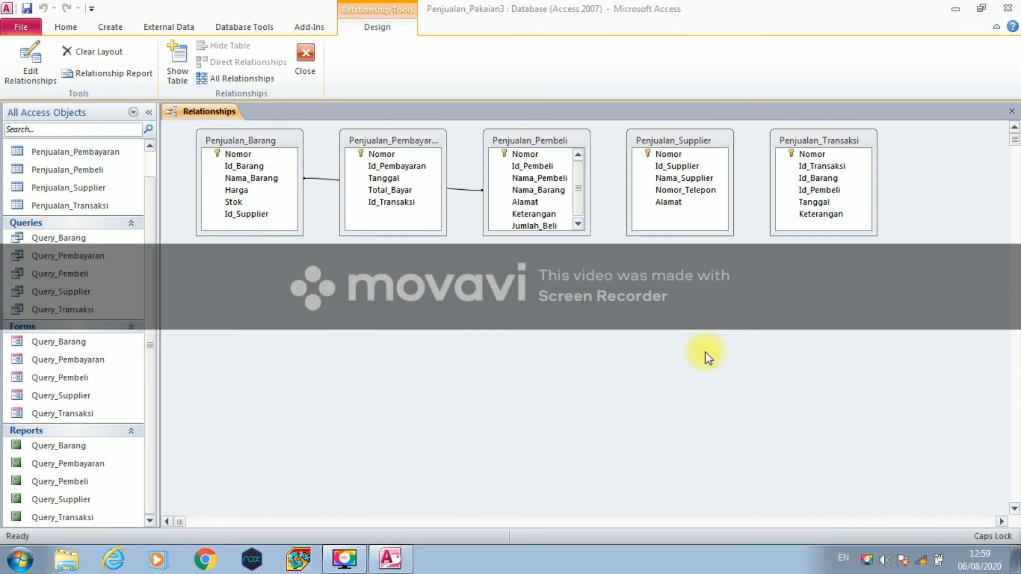
click(272, 166)
- Start a new relationship with Penjualan_Barang's Id_Barang as the left field
double_click(272, 165)
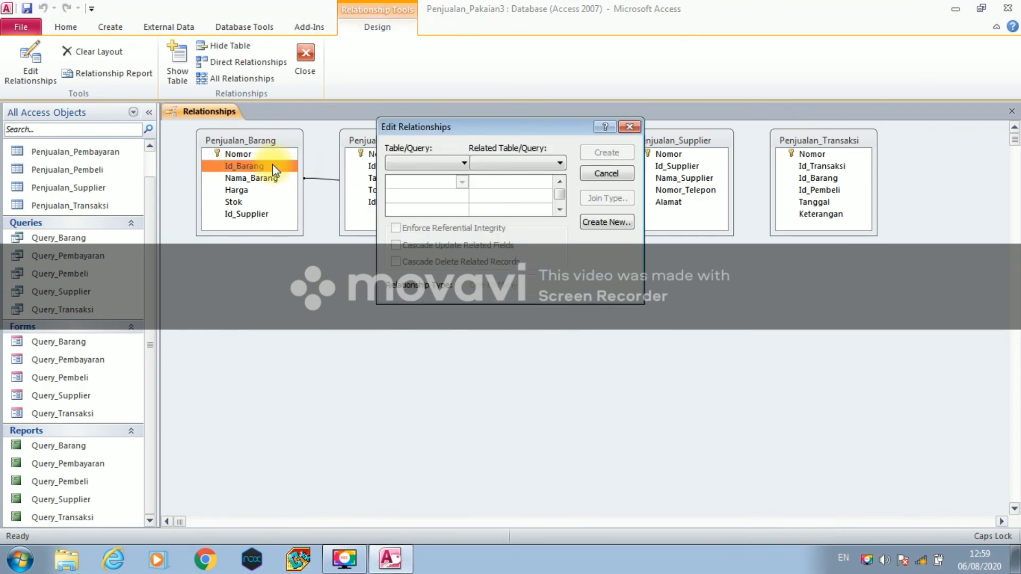
click(596, 223)
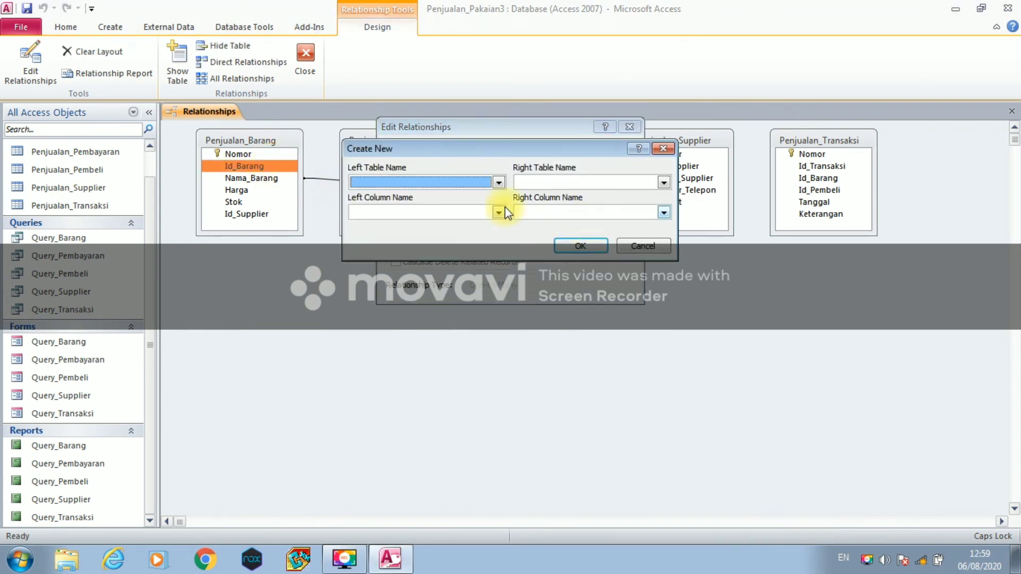
click(498, 183)
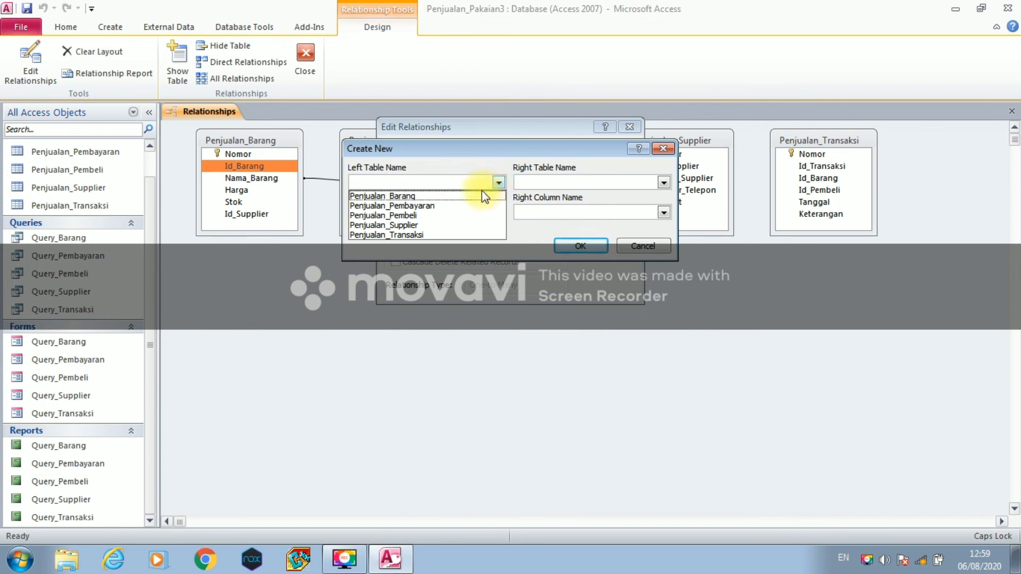
click(498, 183)
click(498, 212)
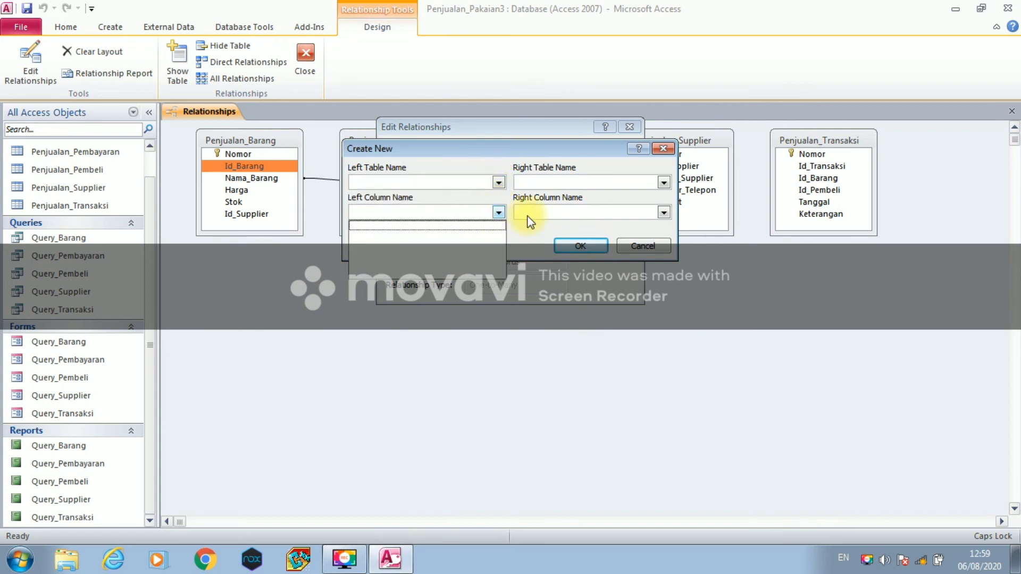
click(499, 184)
click(499, 184)
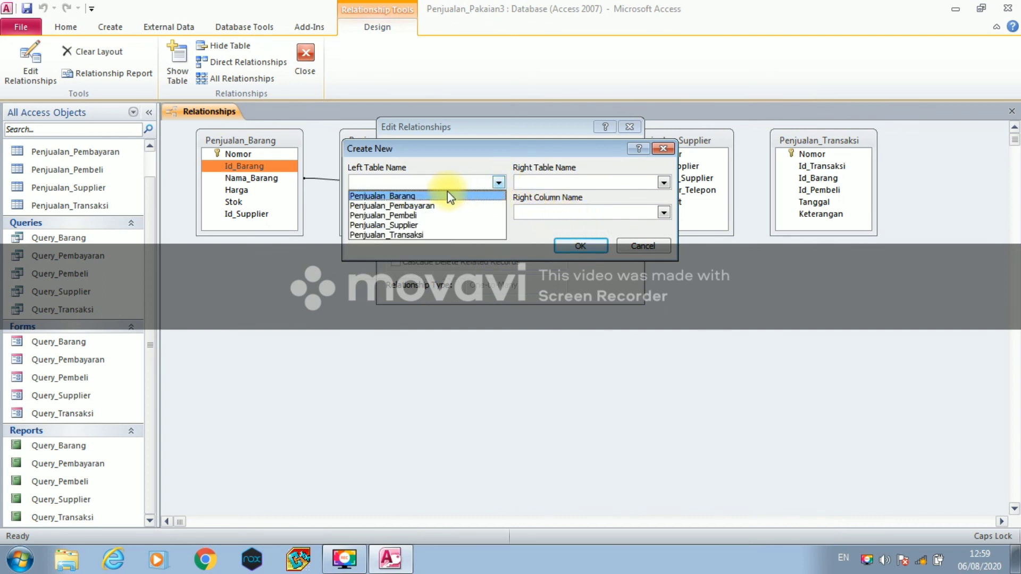
click(448, 197)
click(498, 214)
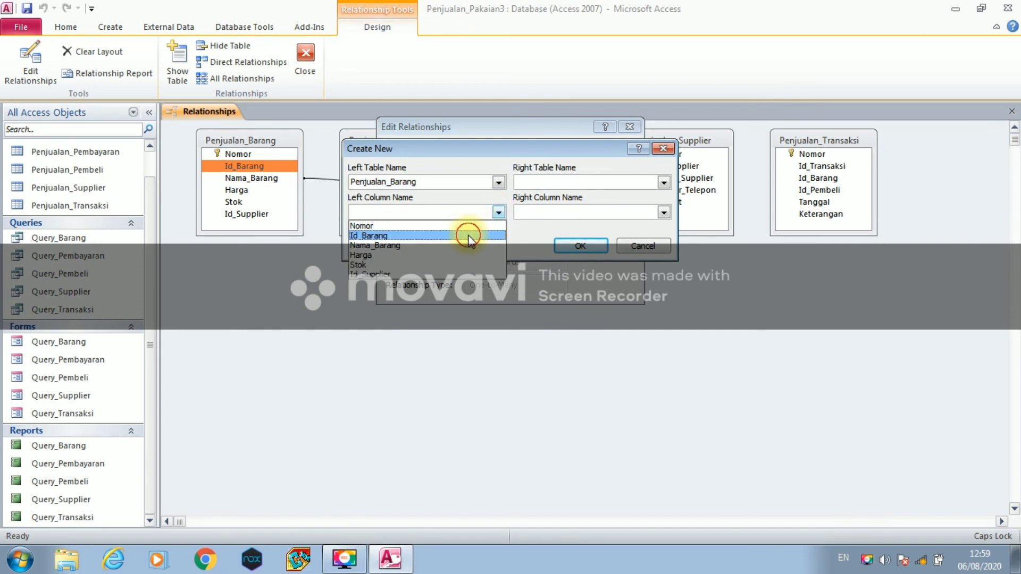
click(469, 238)
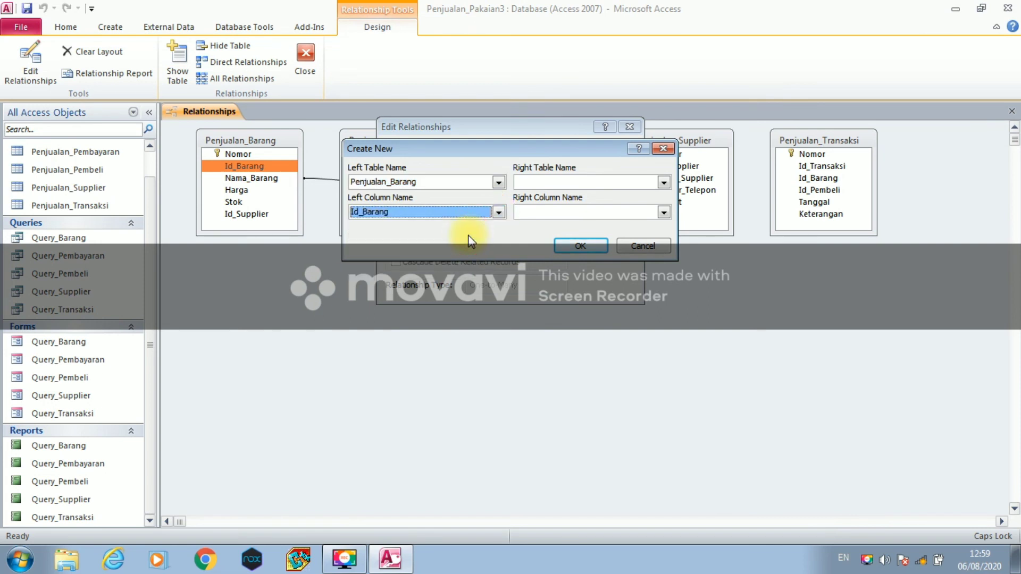
- Pair it with Penjualan_Transaksi's Id_Barang and create the relationship
click(663, 183)
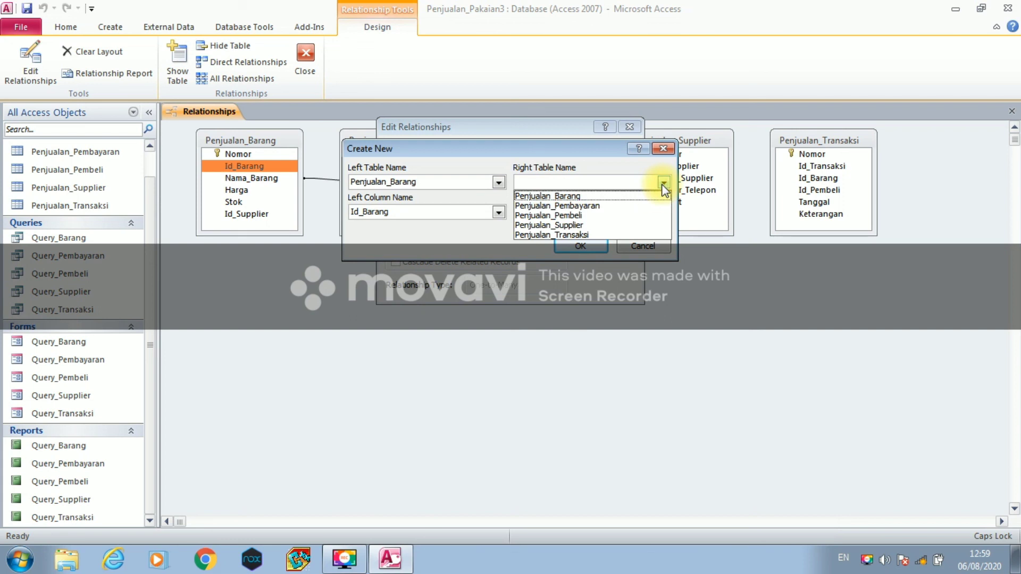
click(636, 236)
click(664, 212)
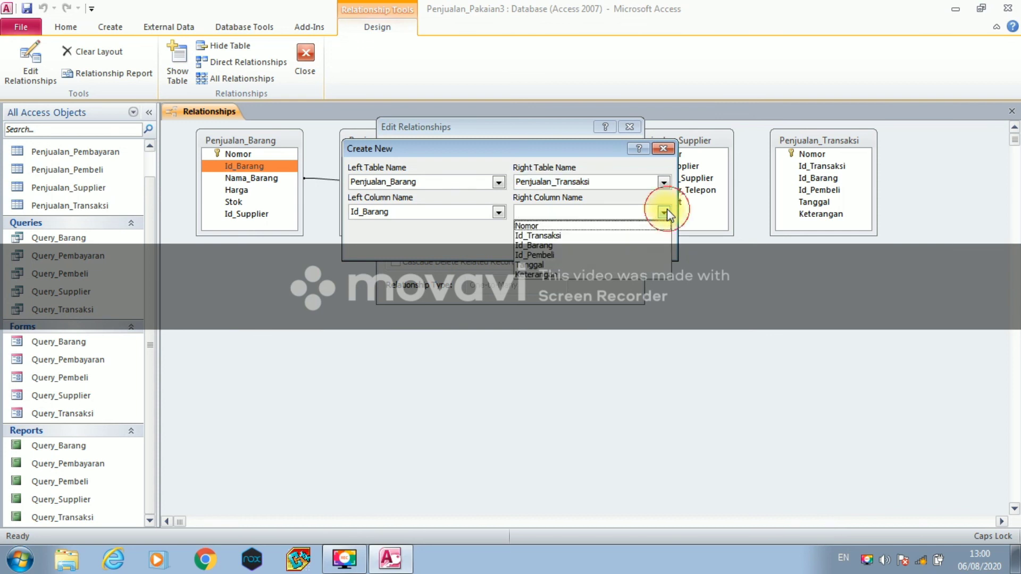
click(620, 246)
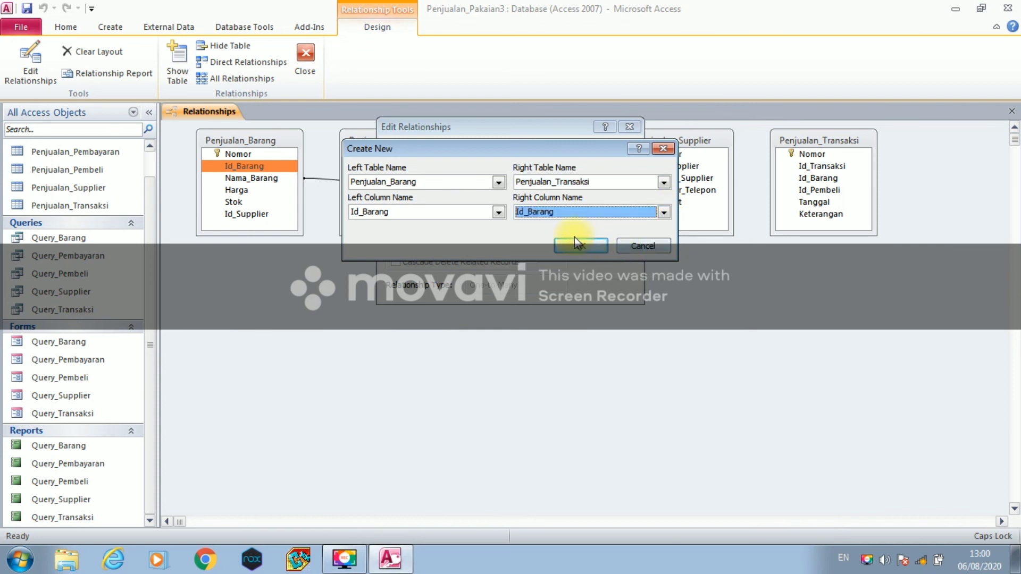
click(576, 244)
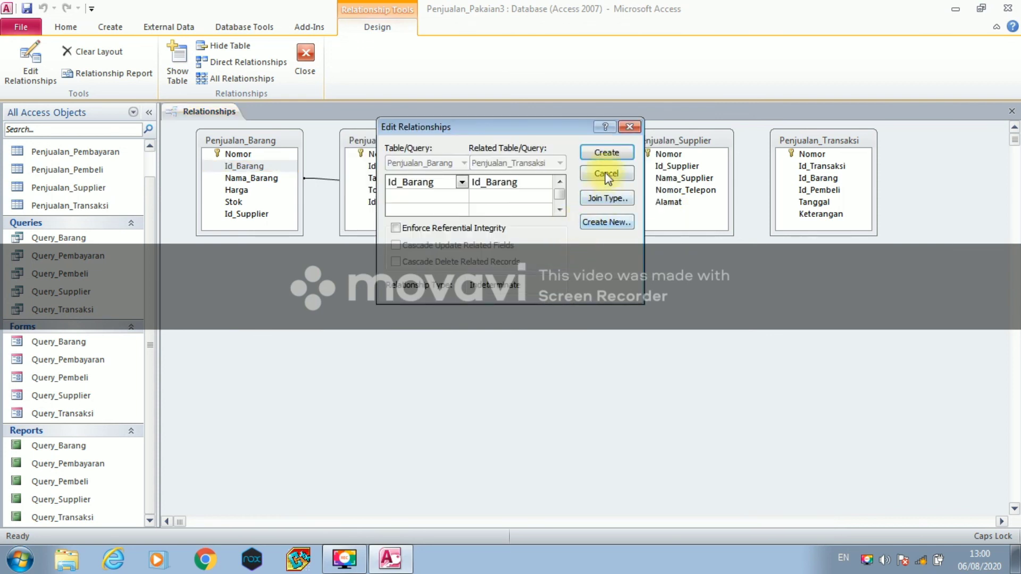
click(607, 156)
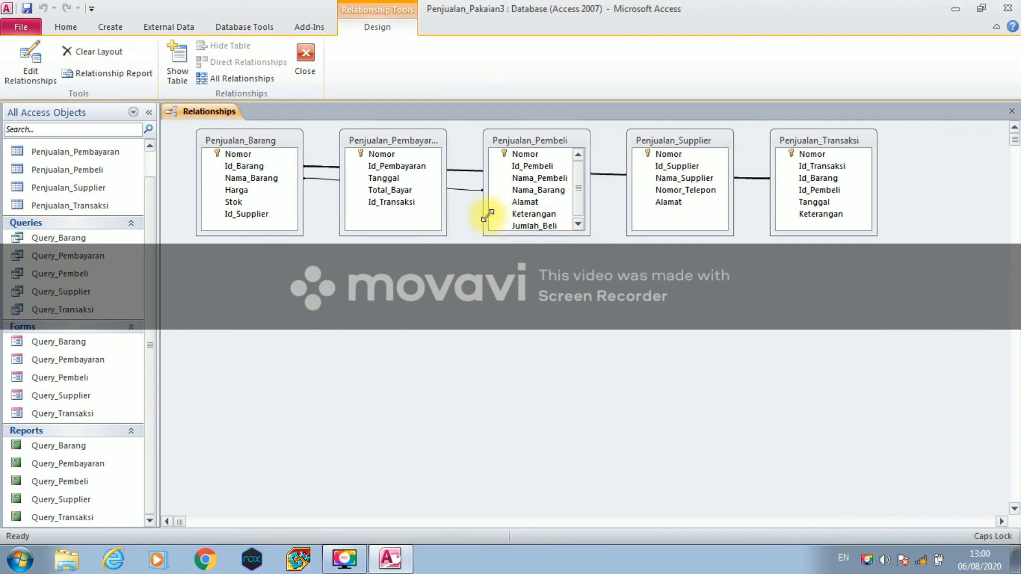
click(276, 216)
- Start a new relationship with Penjualan_Barang's Id_Supplier as the left field
double_click(276, 217)
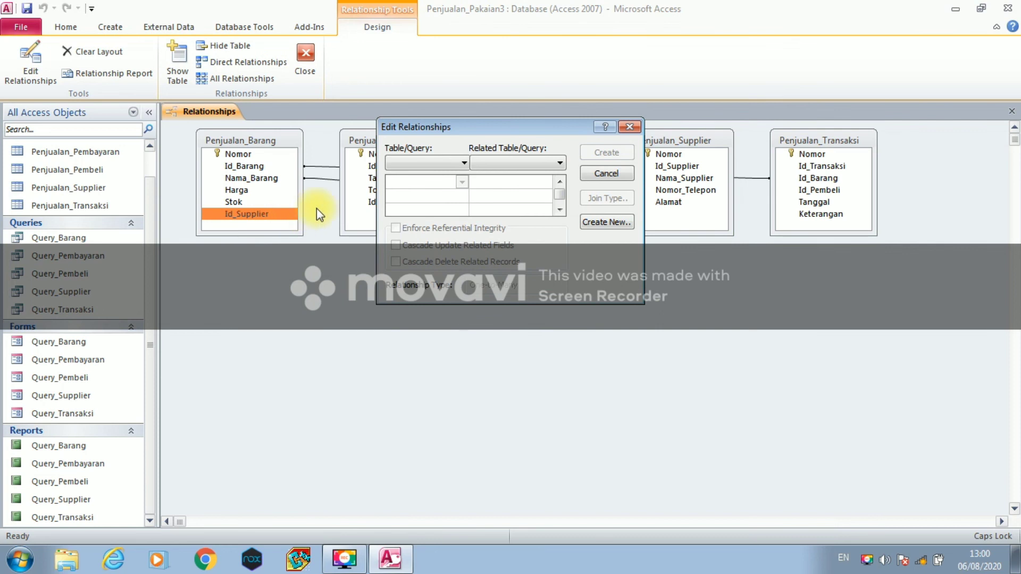
click(588, 222)
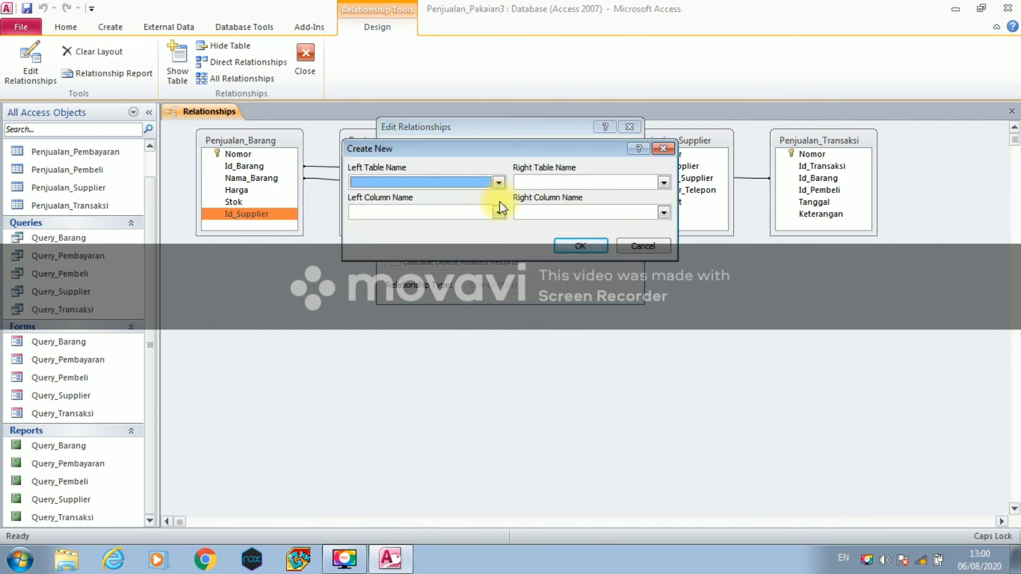
click(497, 183)
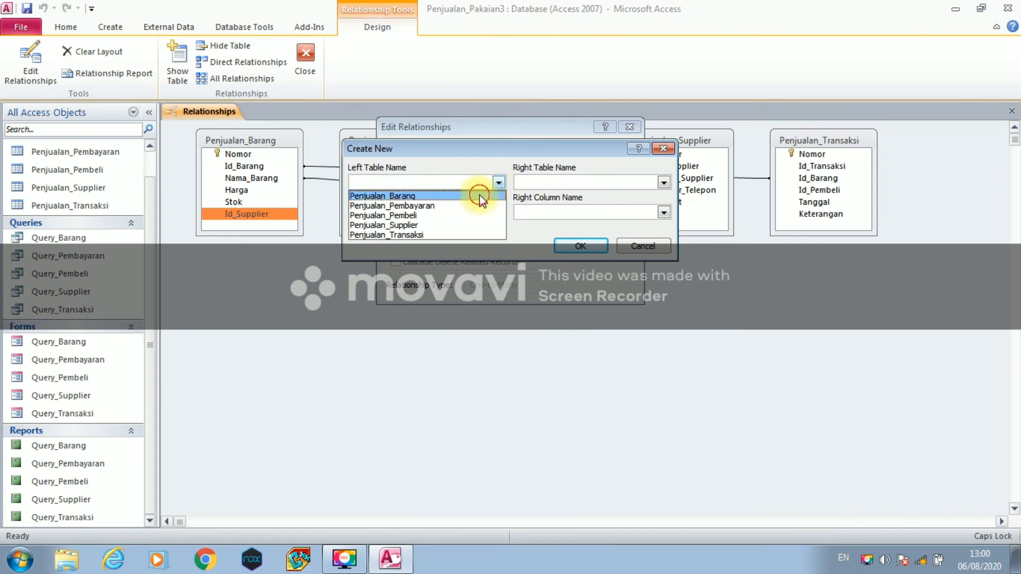
click(480, 195)
click(500, 214)
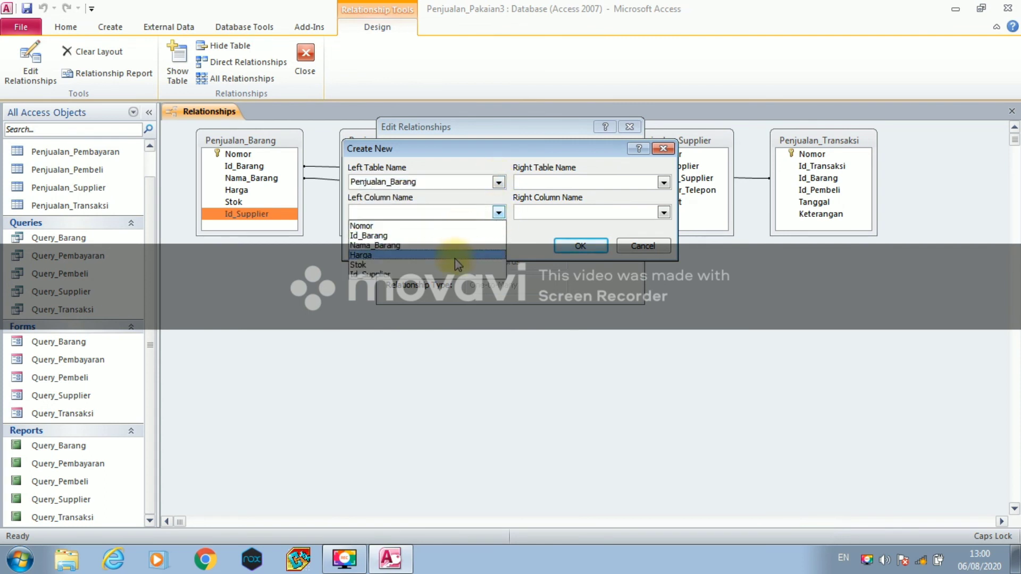
click(458, 274)
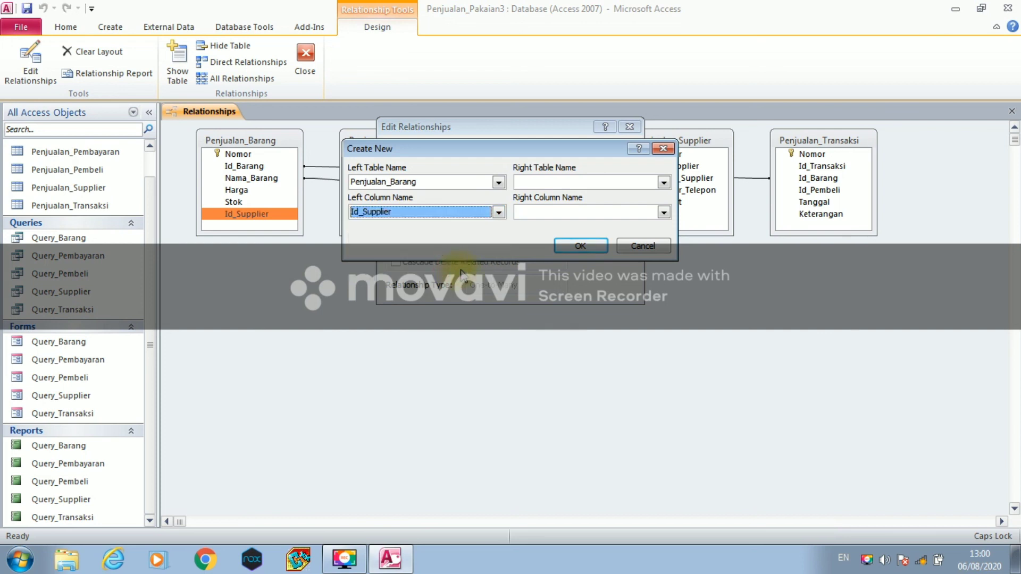
- Pair it with Penjualan_Supplier's Id_Supplier and create the relationship
click(664, 183)
click(616, 226)
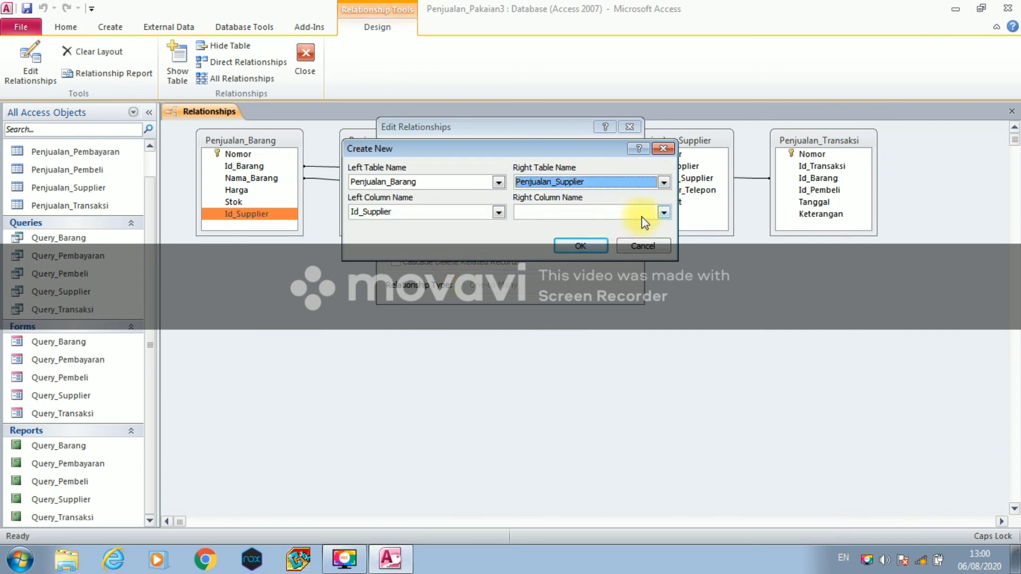
click(663, 212)
click(623, 235)
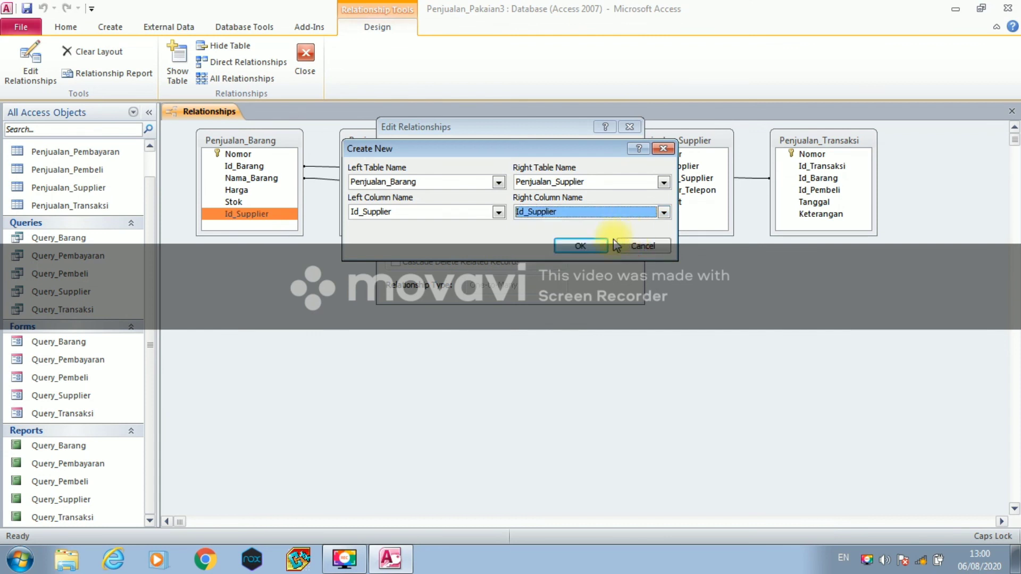
click(595, 246)
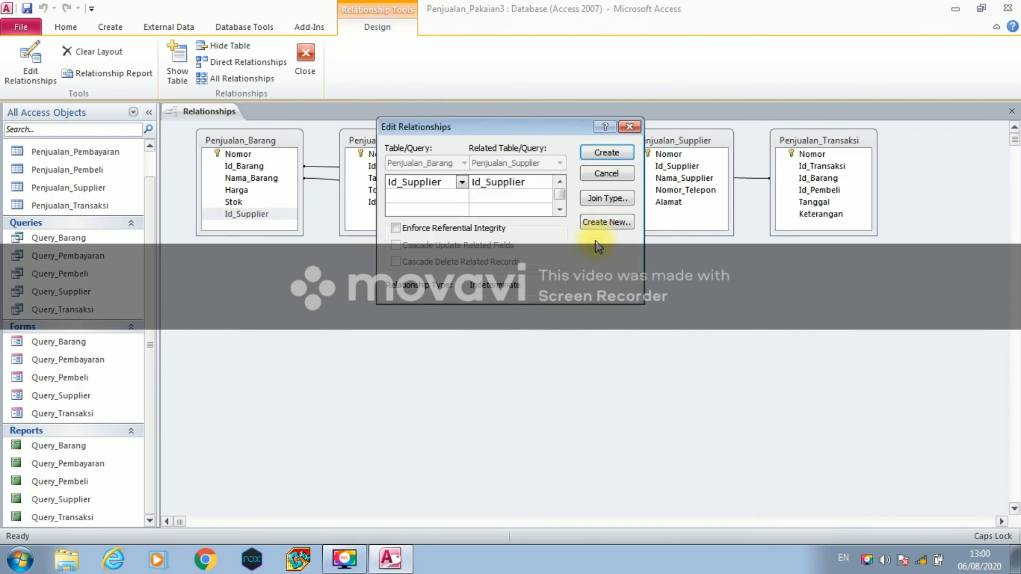
click(607, 153)
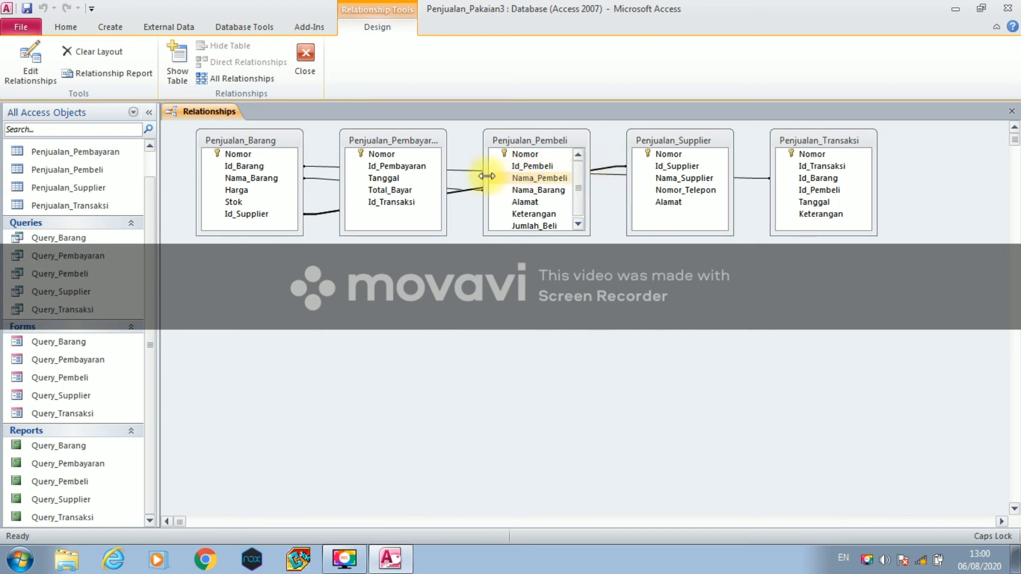
double_click(423, 178)
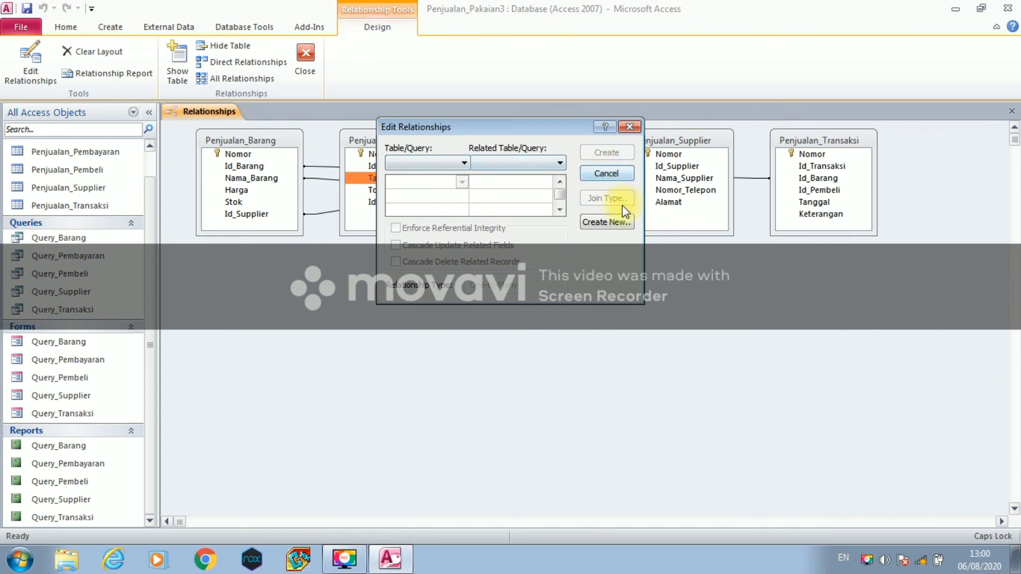
- Start a new relationship with Penjualan_Pembayaran's Tanggal as the left field
click(611, 221)
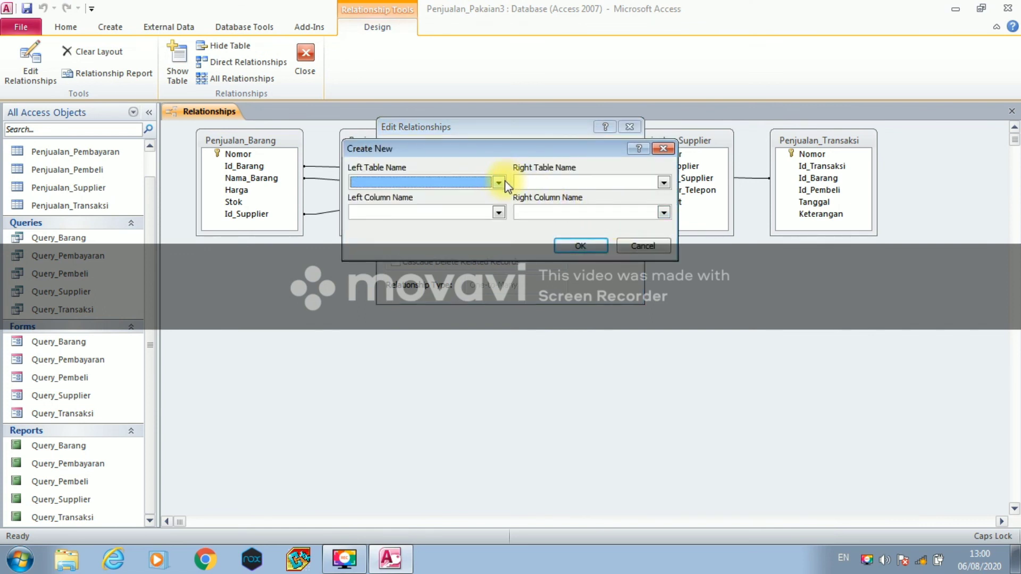
click(502, 185)
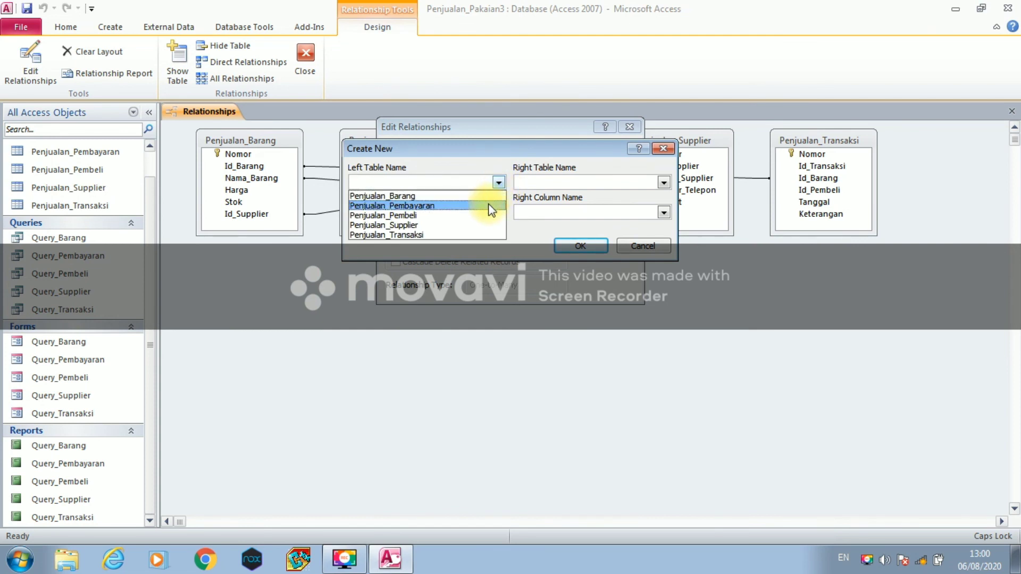
click(489, 206)
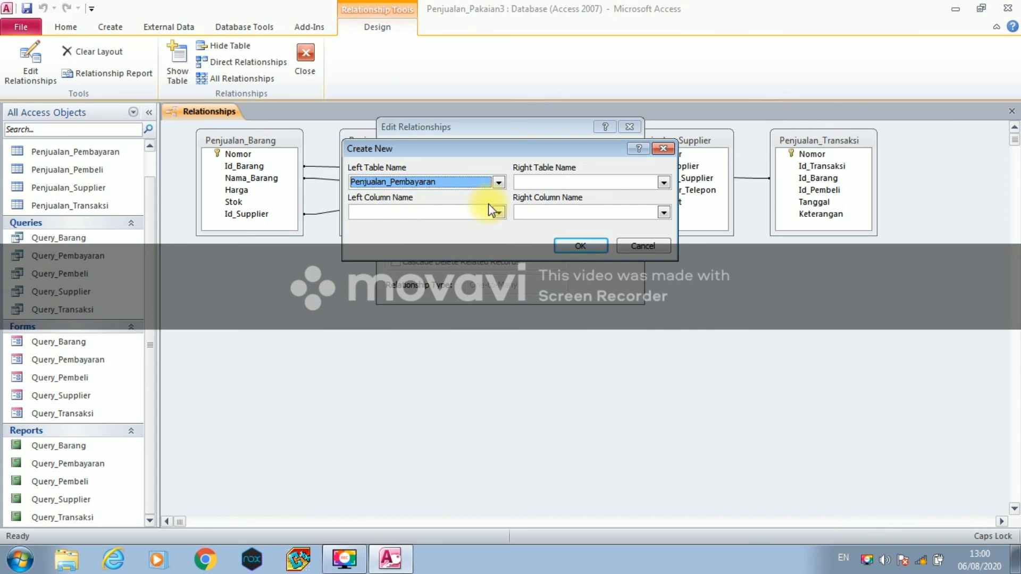
click(498, 212)
click(471, 245)
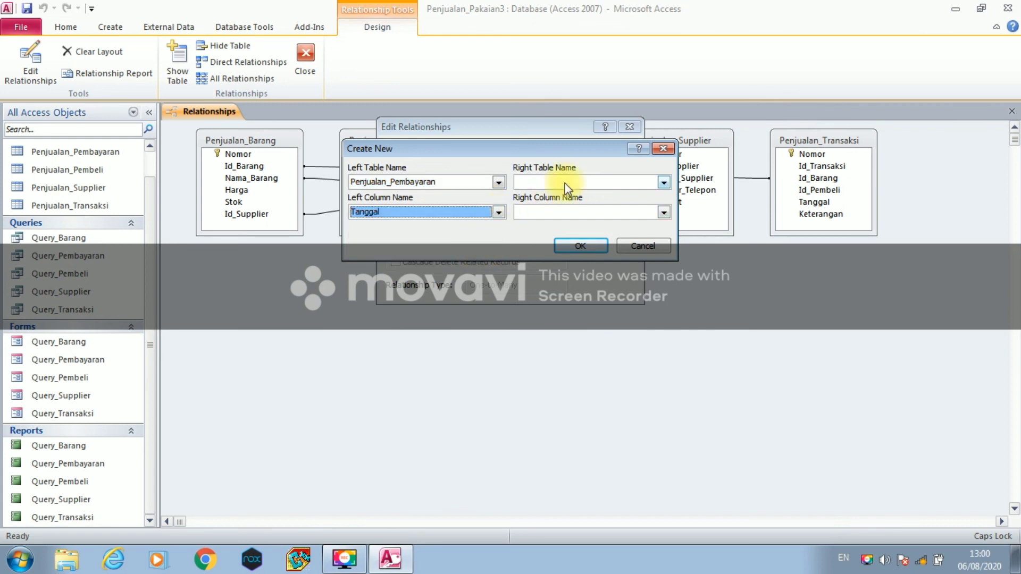
- Pair it with Penjualan_Transaksi's Tanggal and create the relationship
click(661, 183)
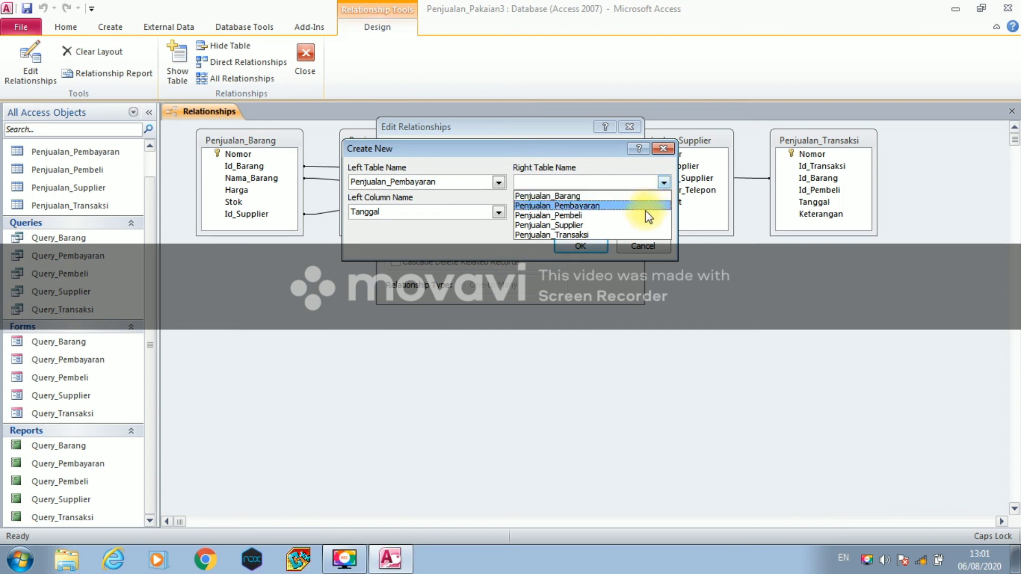
click(645, 235)
click(665, 213)
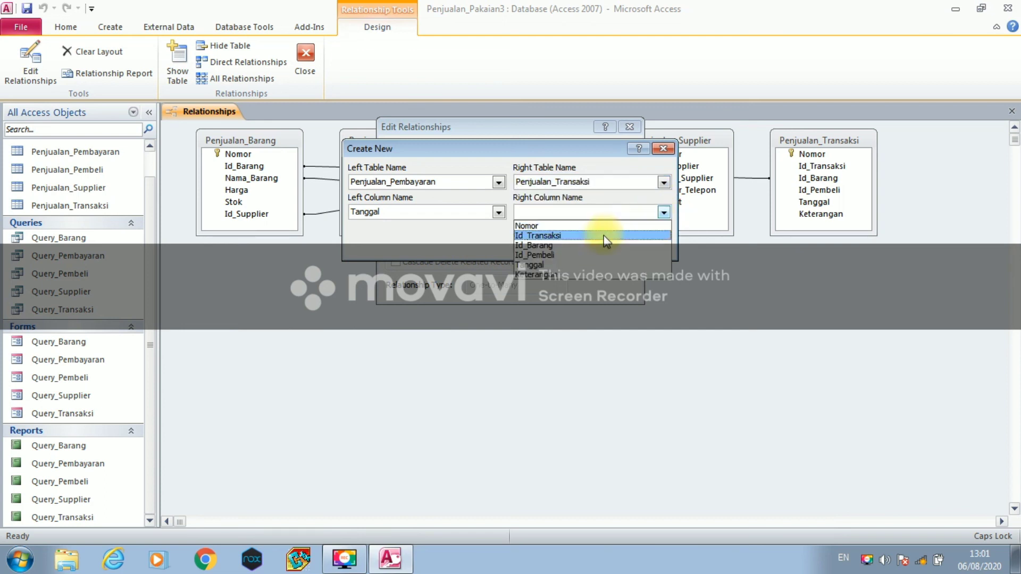
click(590, 265)
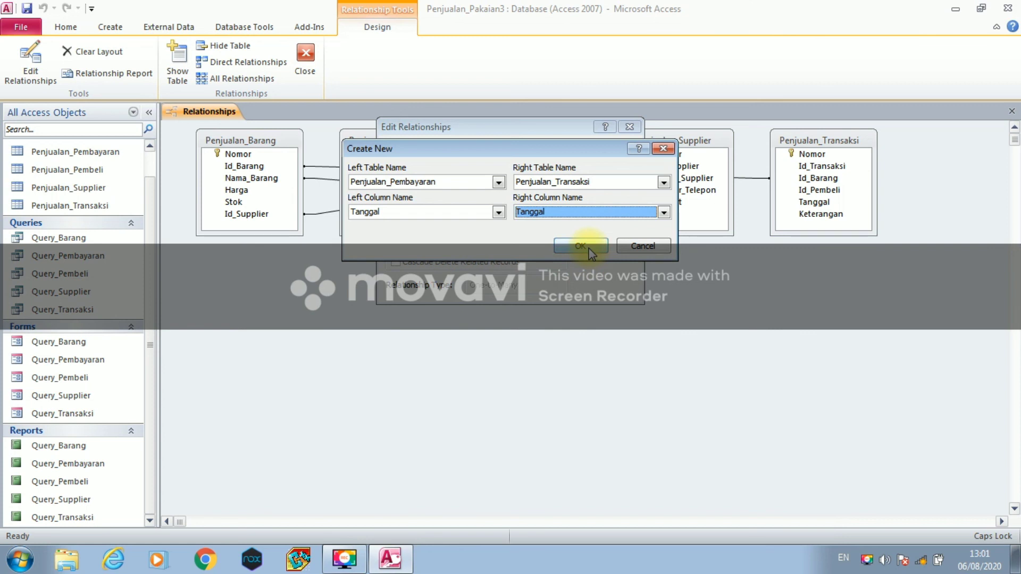
click(580, 246)
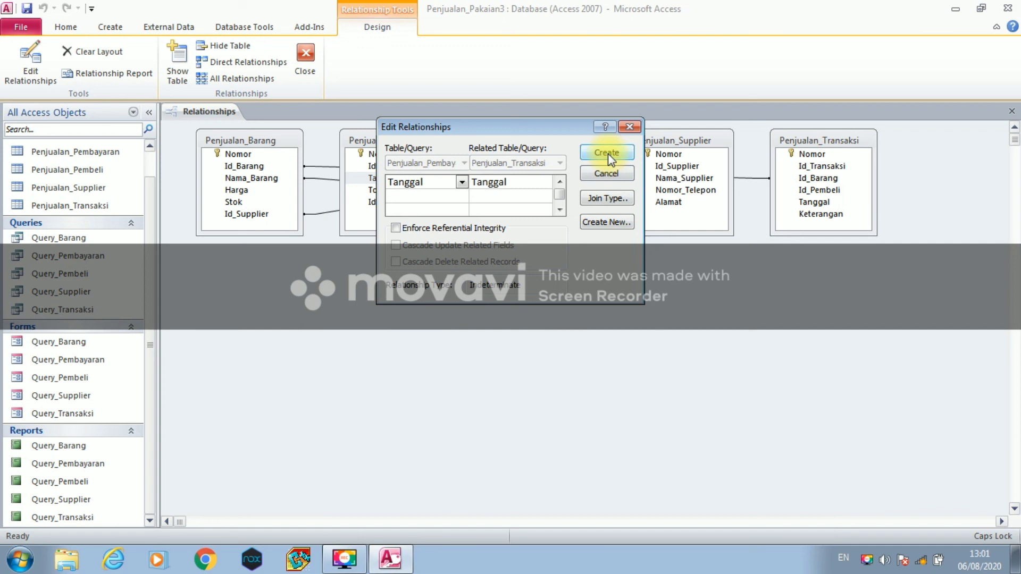
click(607, 154)
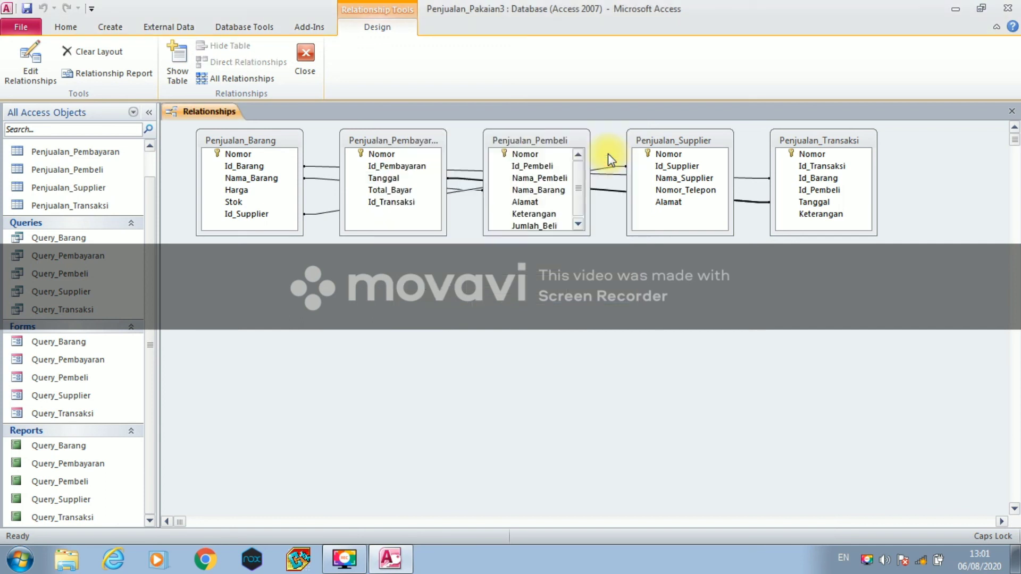
click(658, 168)
- Start a new relationship with Penjualan_Pembeli's Id_Pembeli as the left field
drag(653, 170, 547, 168)
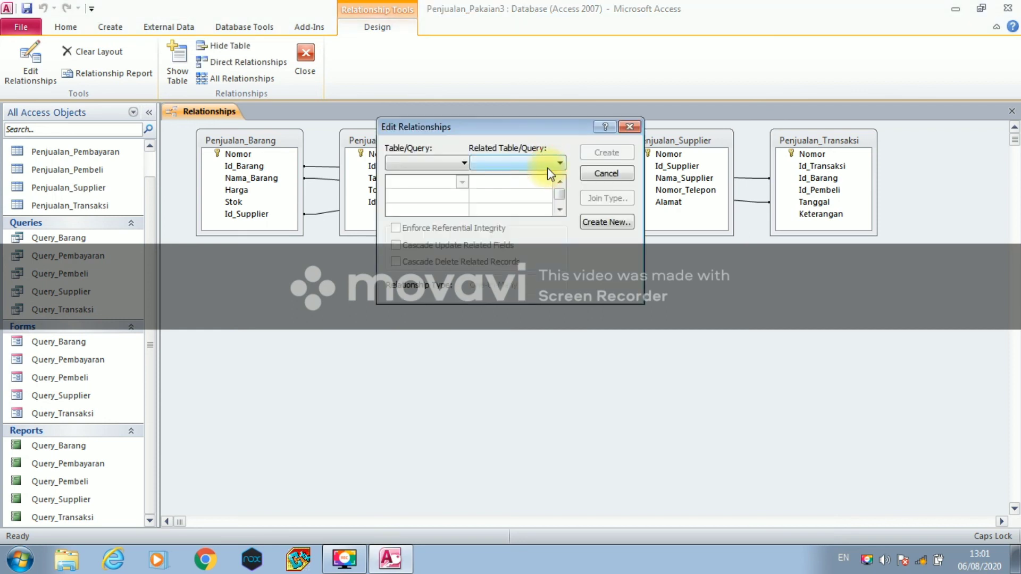
click(595, 223)
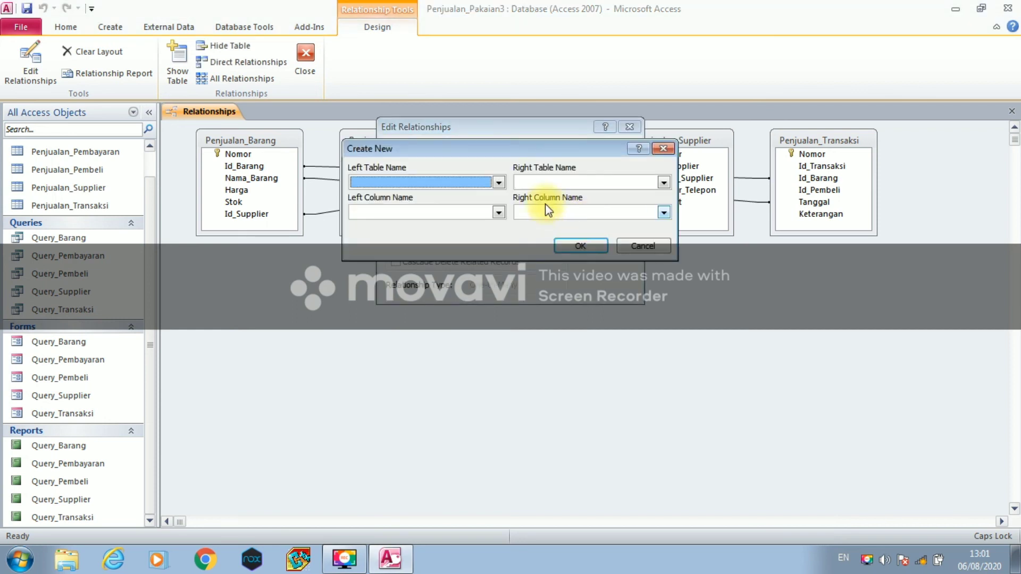
click(498, 183)
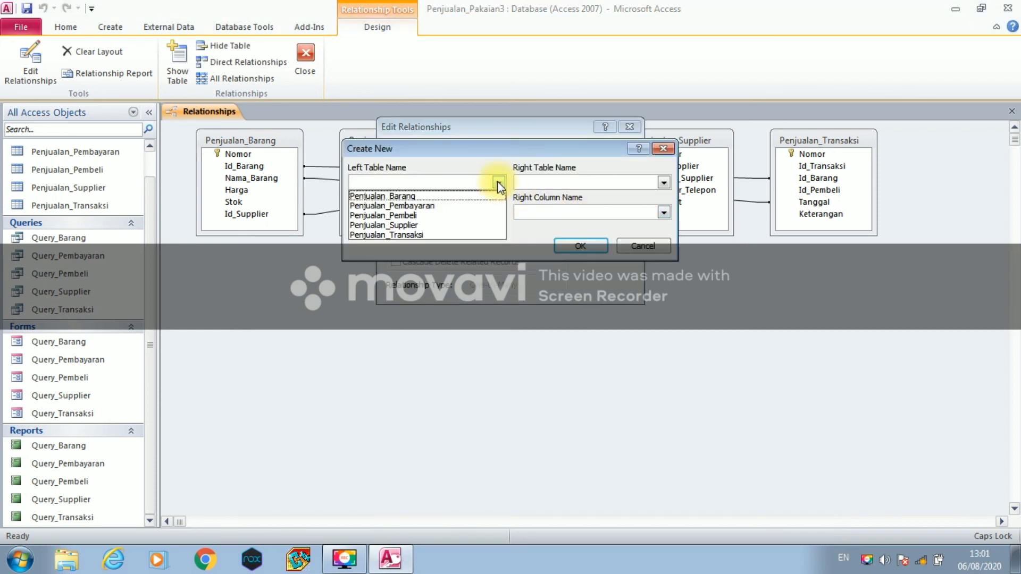
click(481, 217)
click(498, 212)
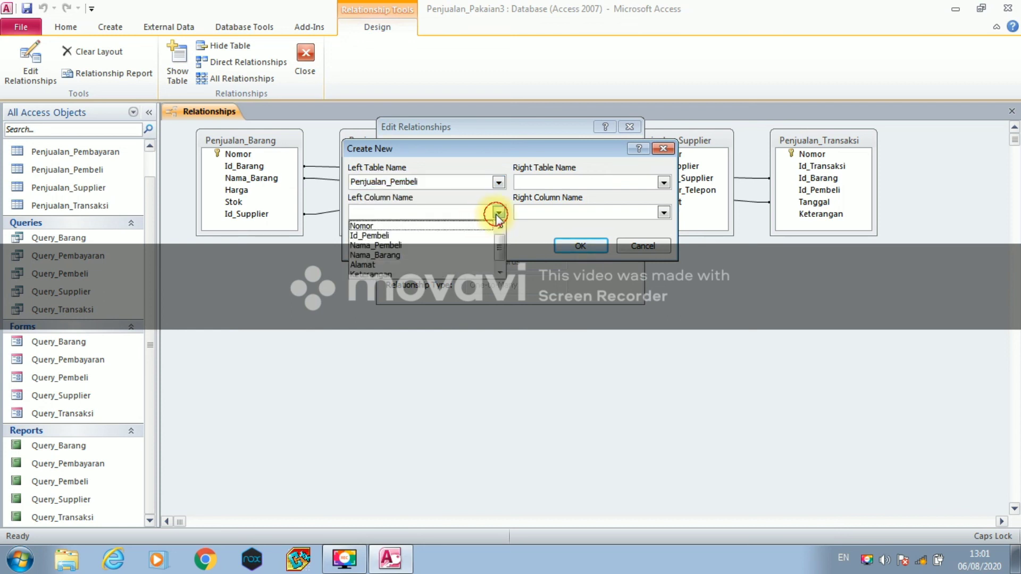
click(475, 234)
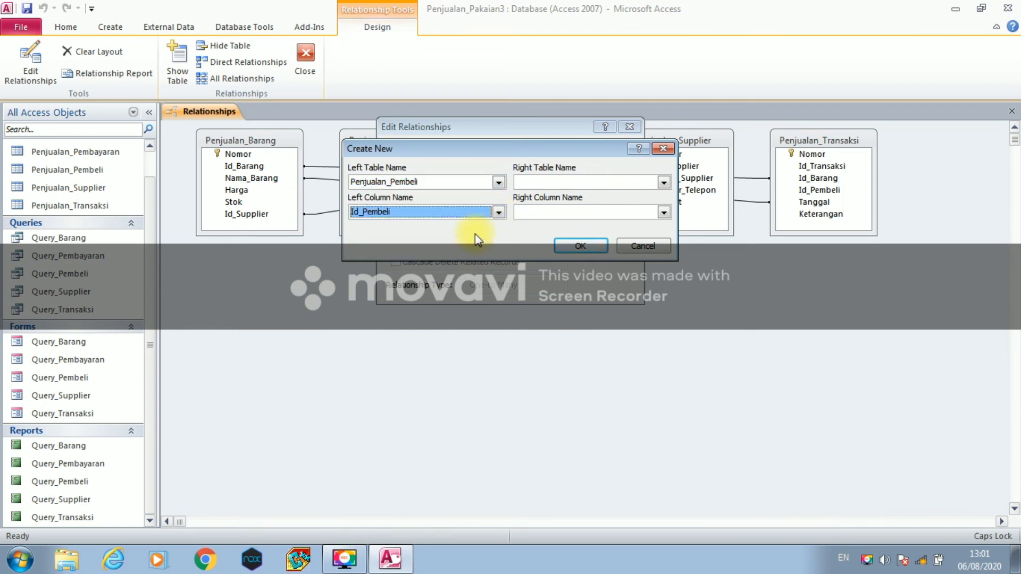
- Pair it with Penjualan_Transaksi's Id_Pembeli and create the relationship
click(662, 179)
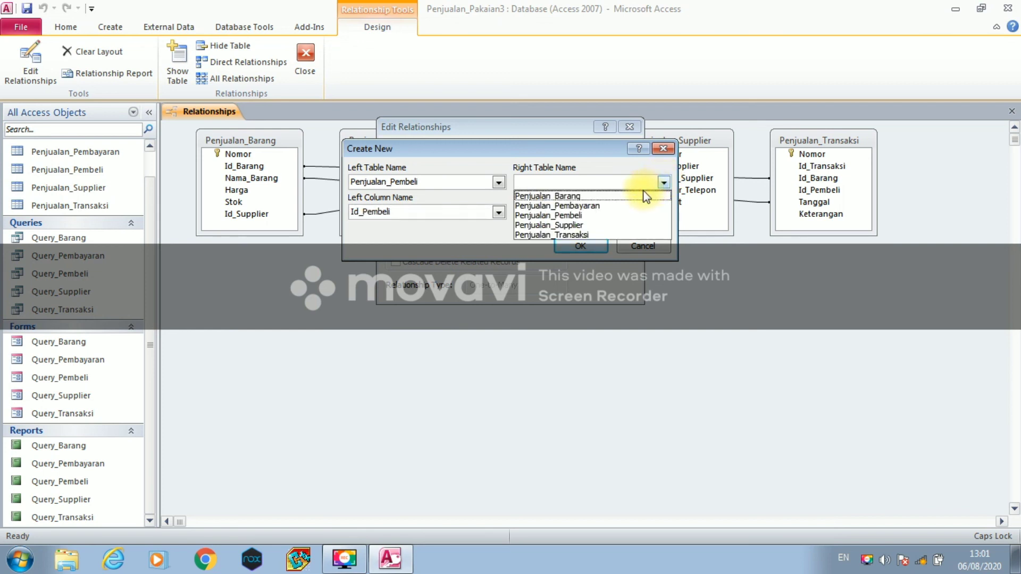
click(618, 231)
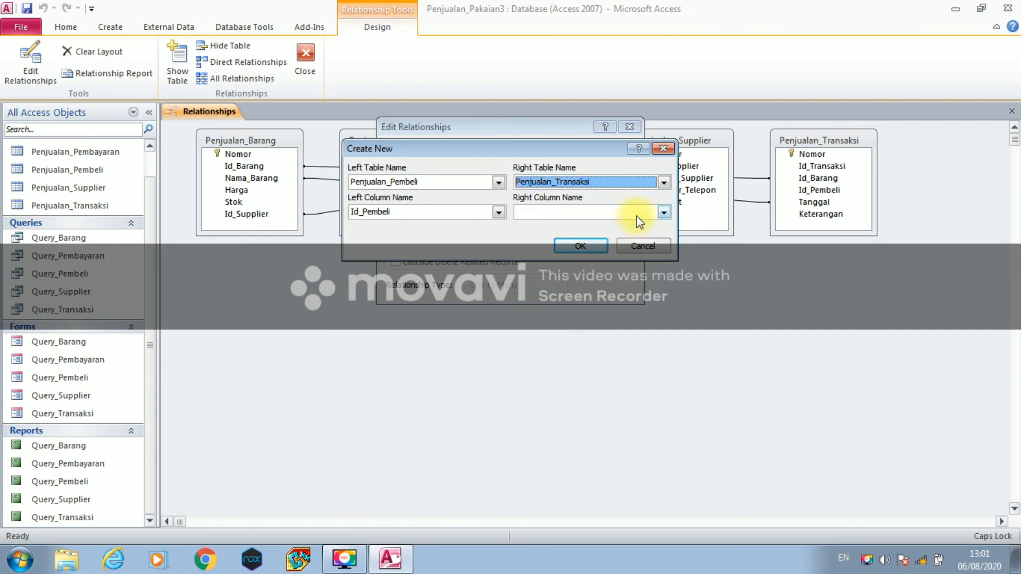
click(662, 213)
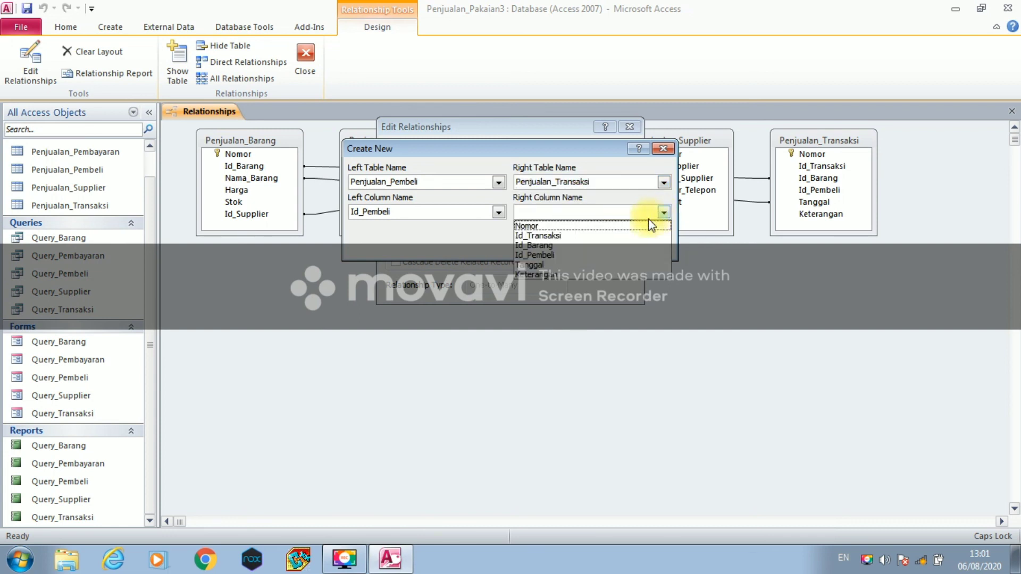
click(627, 255)
click(589, 247)
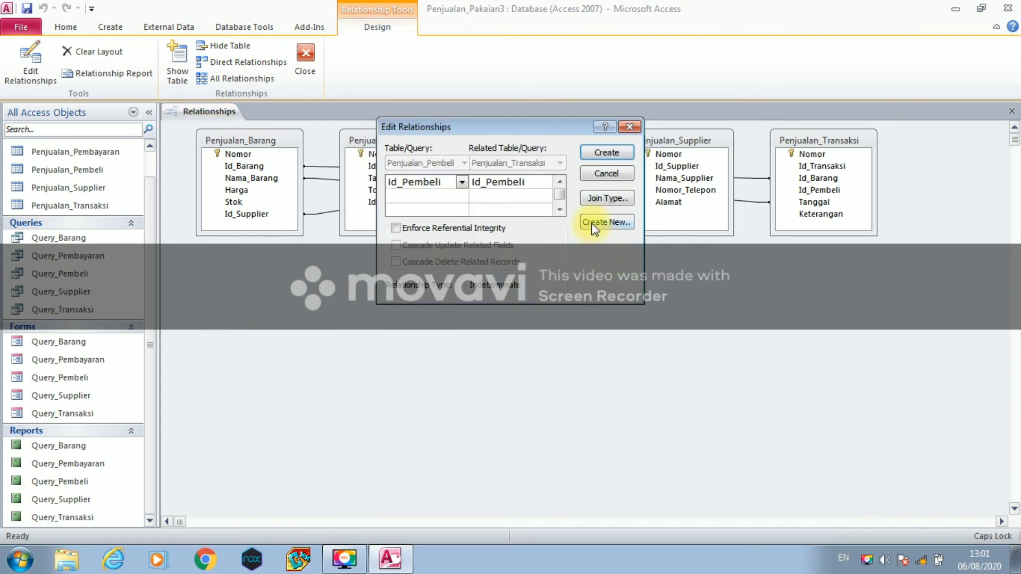
click(617, 159)
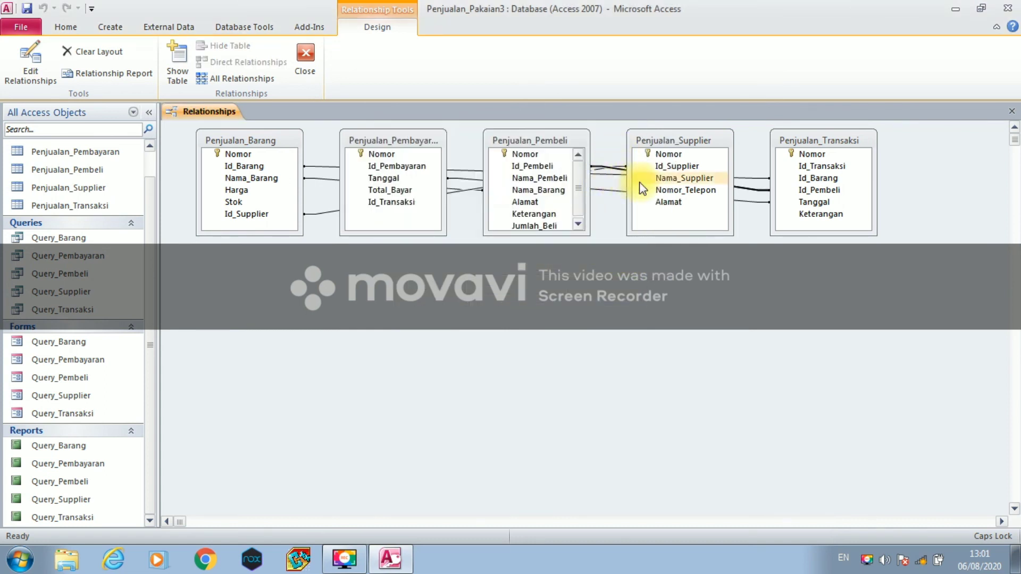